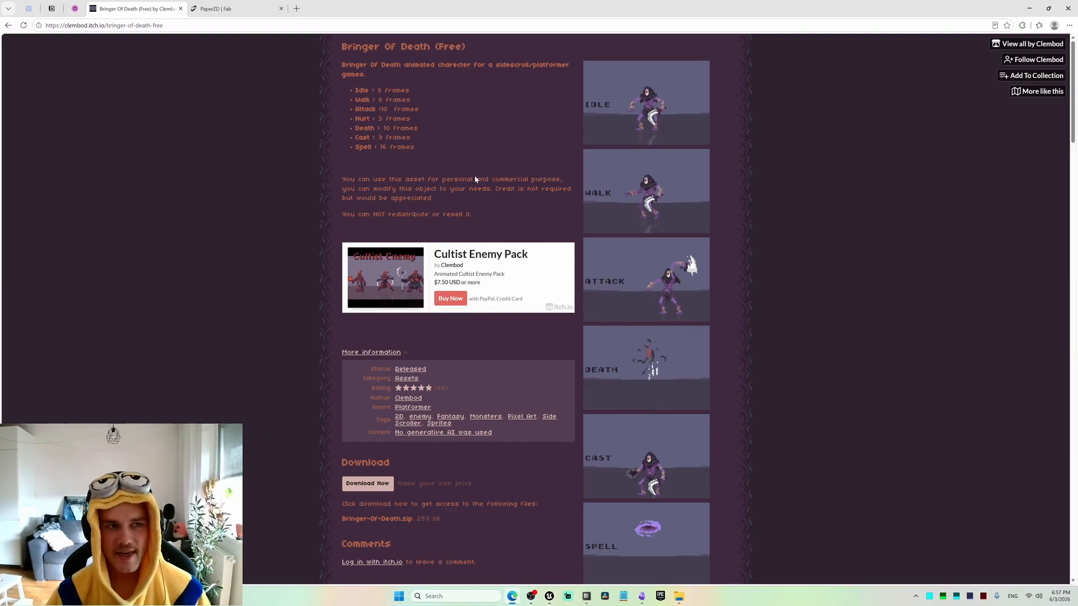
Check the PaperZD plugin's Fab page, then return to the Bringer Of Death asset page.
left_click(229, 5)
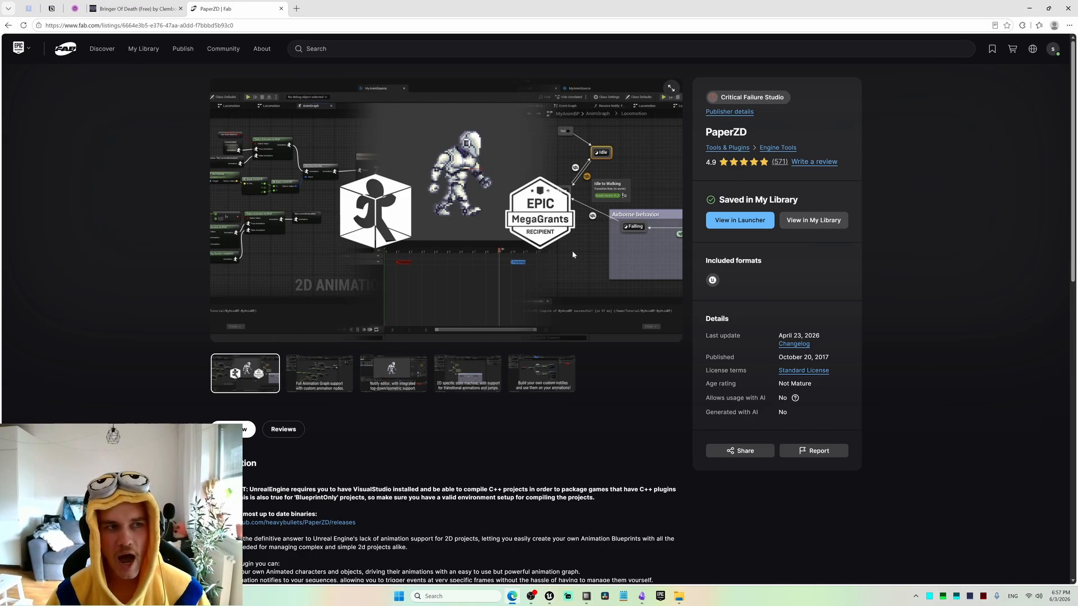
left_click(135, 8)
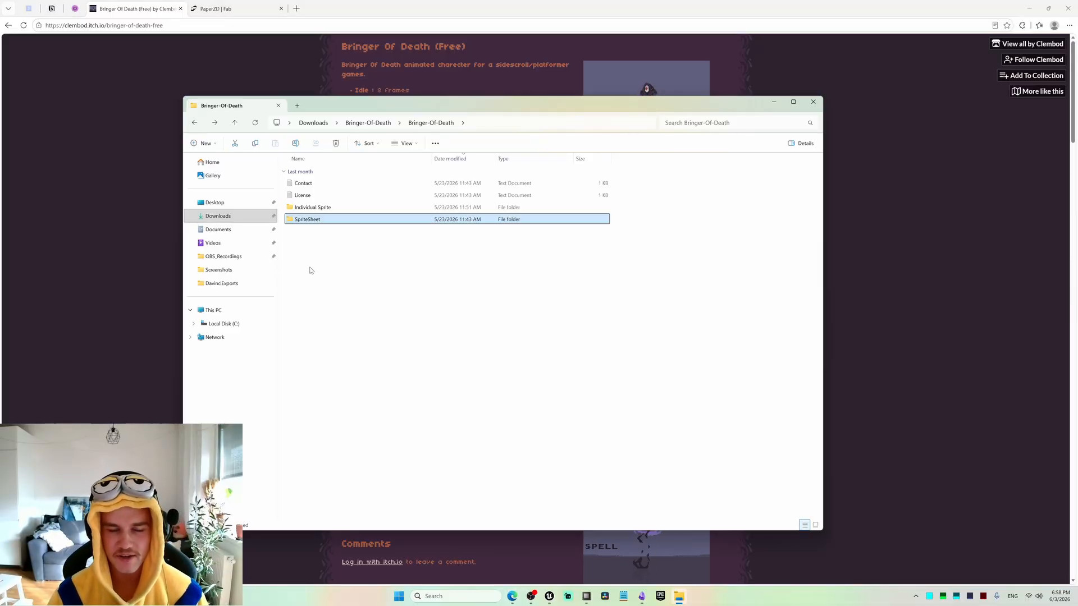
Look through the downloaded Bringer-Of-Death package, checking the Individual Sprite folder and opening the SpriteSheet folder.
left_click_drag(311, 263, 352, 261)
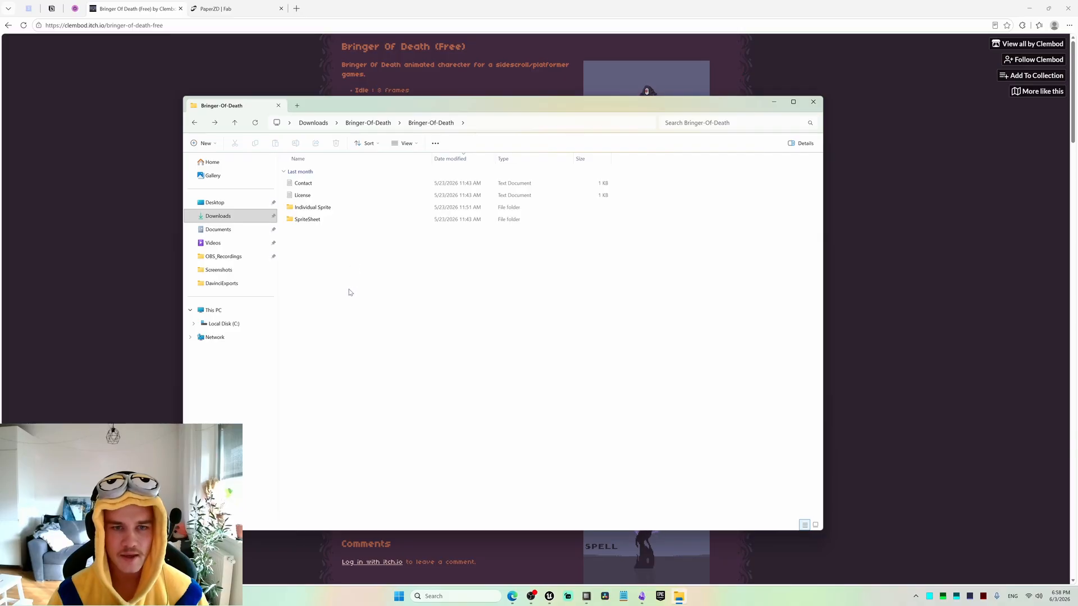
left_click_drag(423, 99, 448, 76)
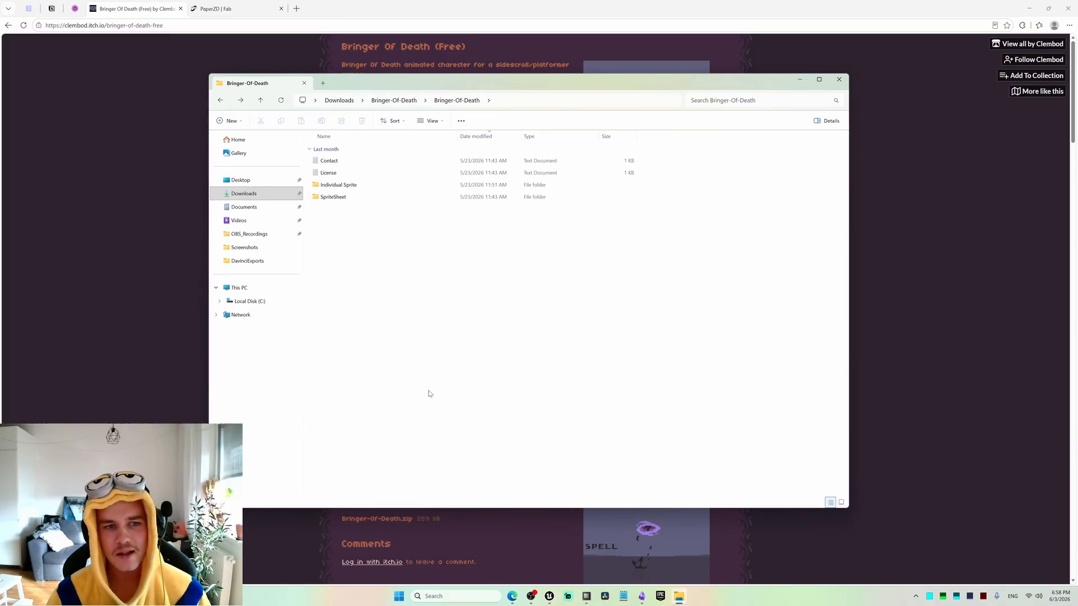
double_click(337, 186)
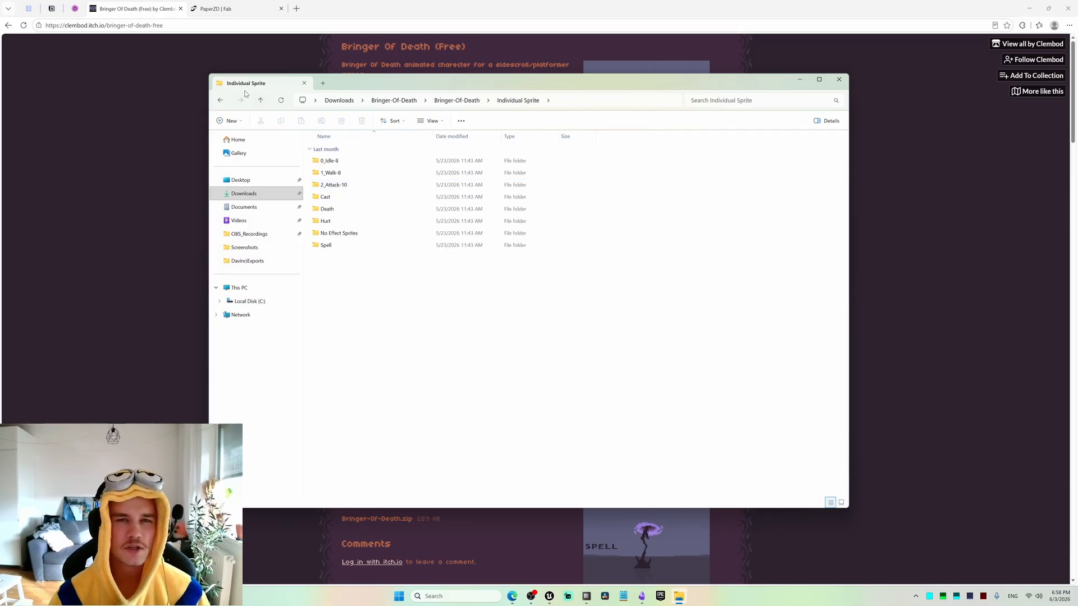
left_click(221, 101)
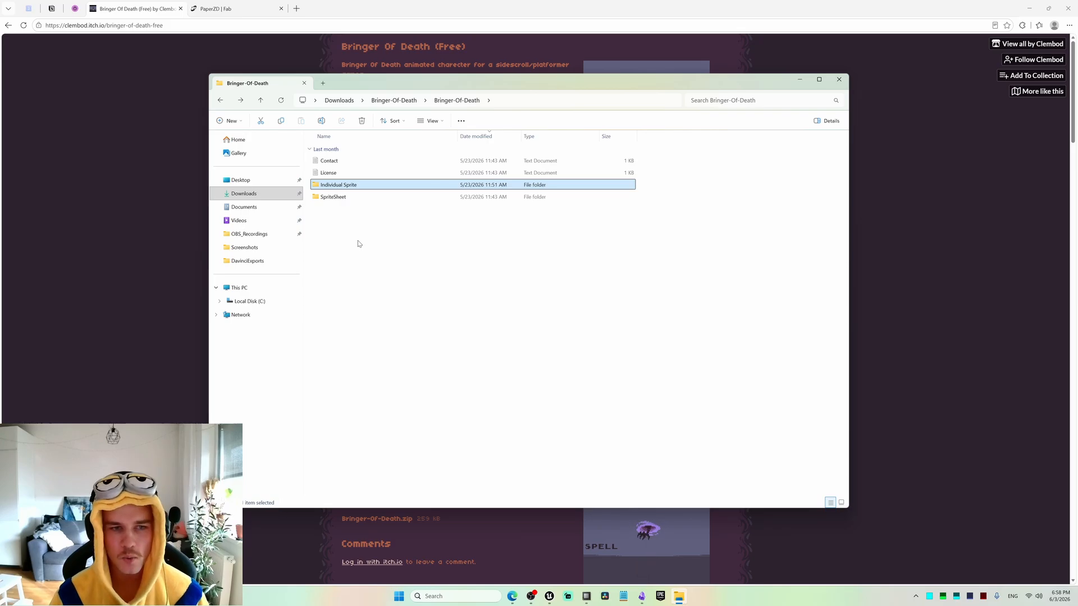
double_click(334, 197)
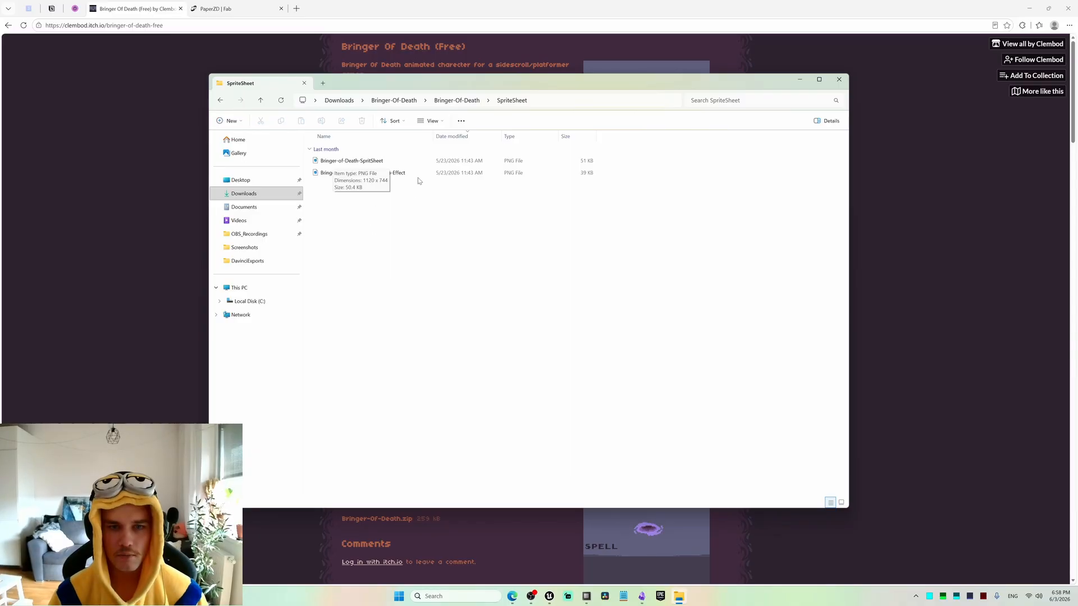
Open both PNG sprite sheets and compare the attack frames of the regular version with the no-Effect version.
double_click(352, 161)
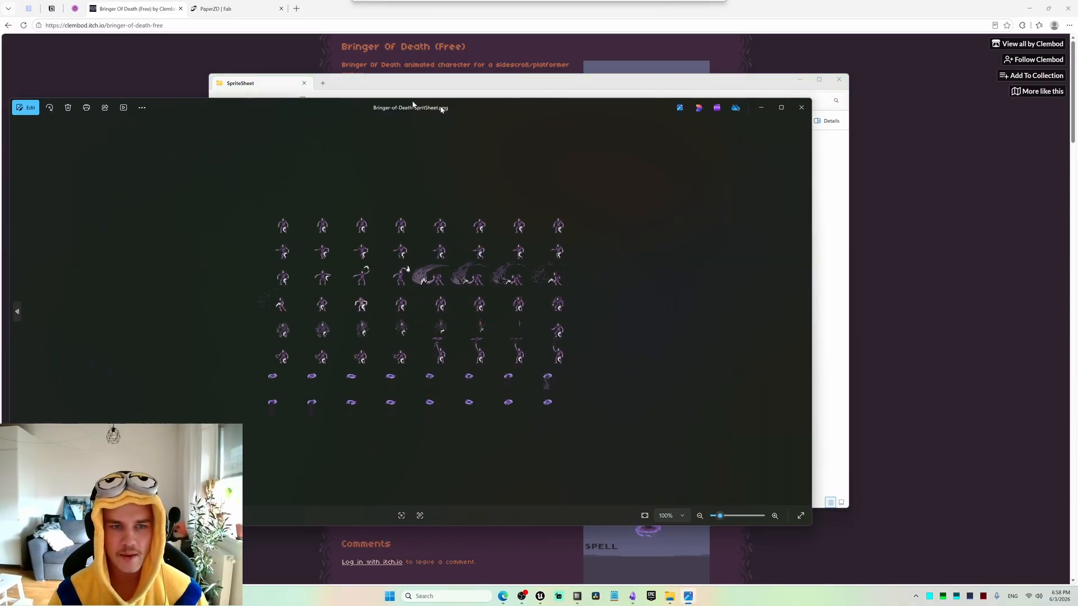
left_click(740, 295)
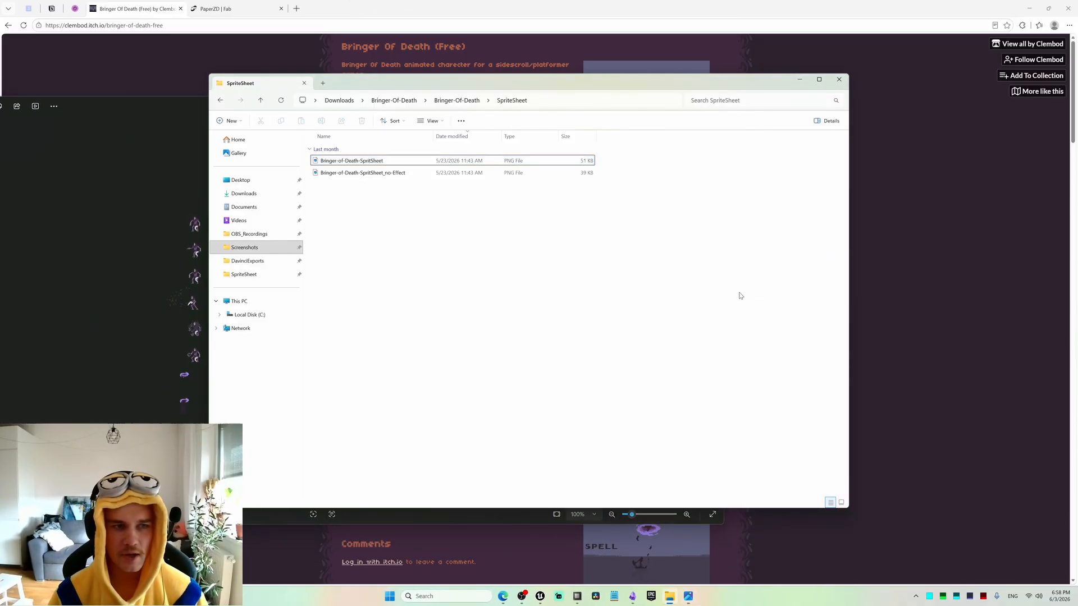
double_click(375, 174)
left_click_drag(503, 115, 586, 118)
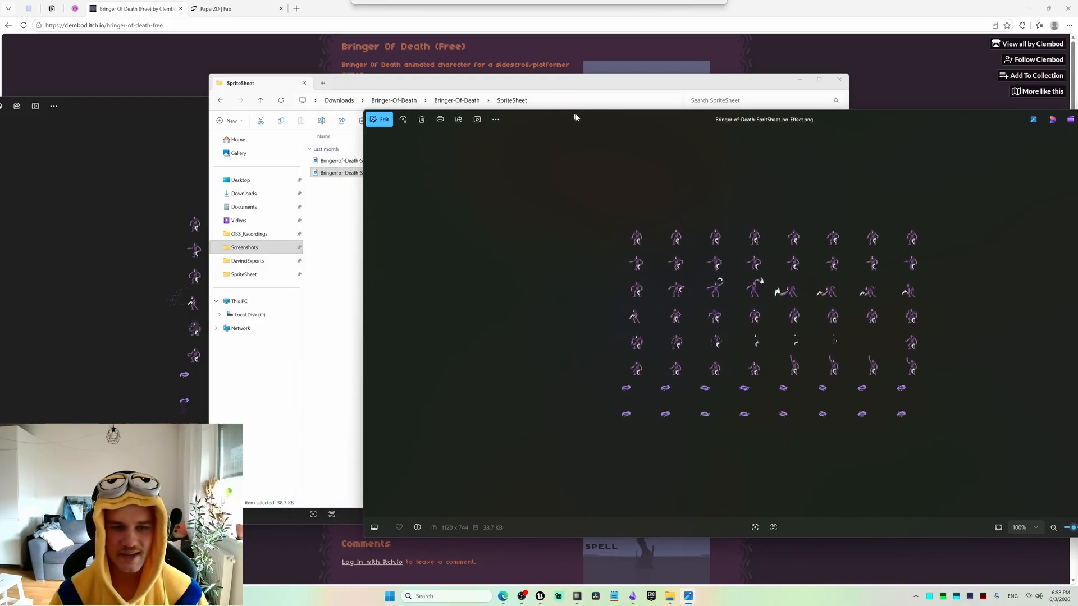
left_click(162, 144)
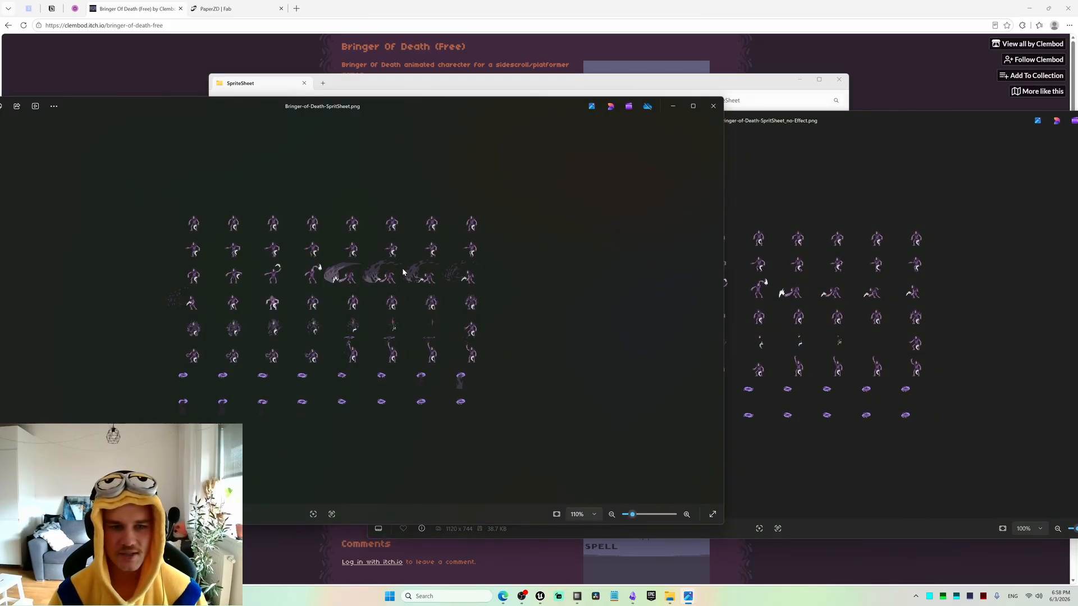
scroll(435, 256, "up", 5)
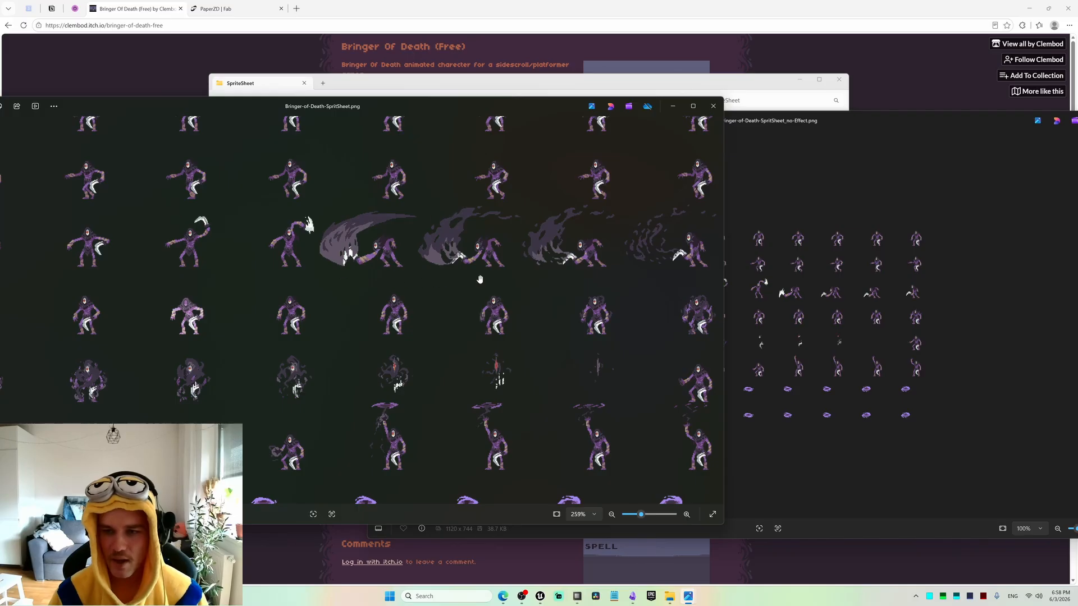
left_click(831, 191)
scroll(800, 277, "up", 3)
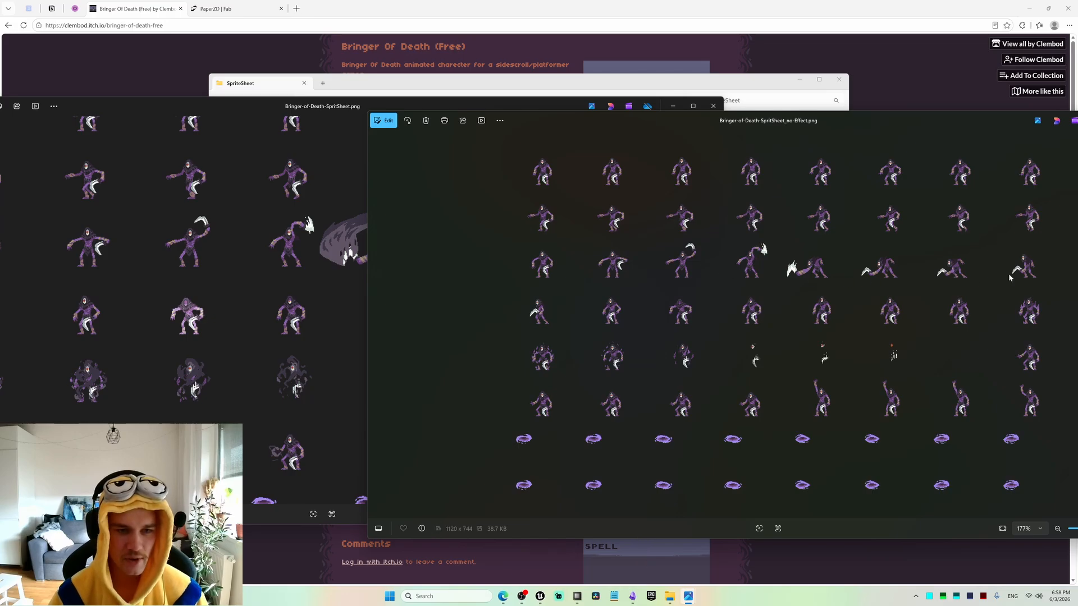
left_click(354, 272)
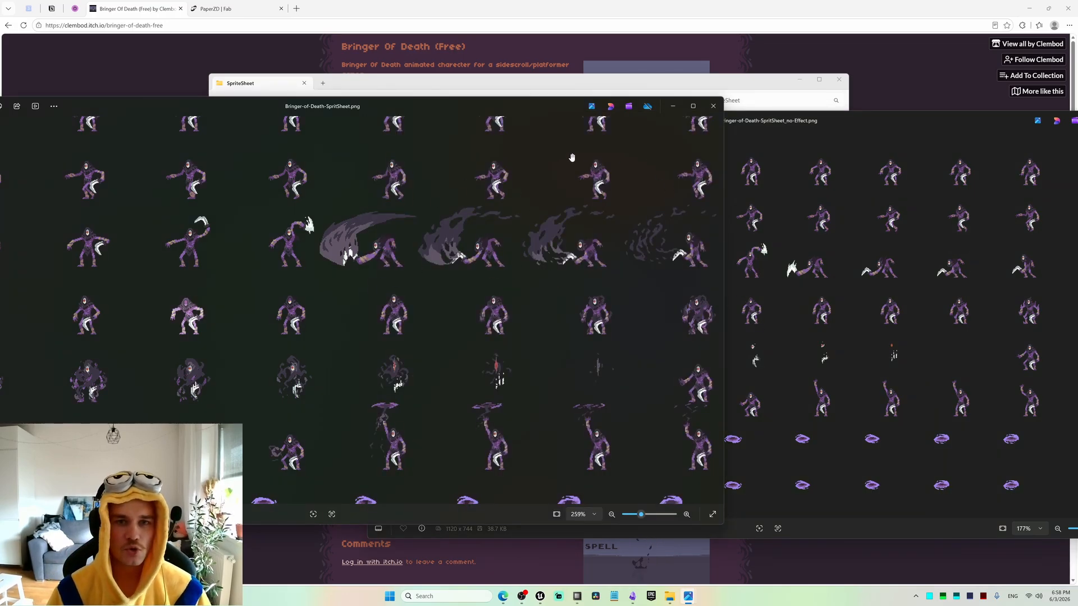
left_click(529, 88)
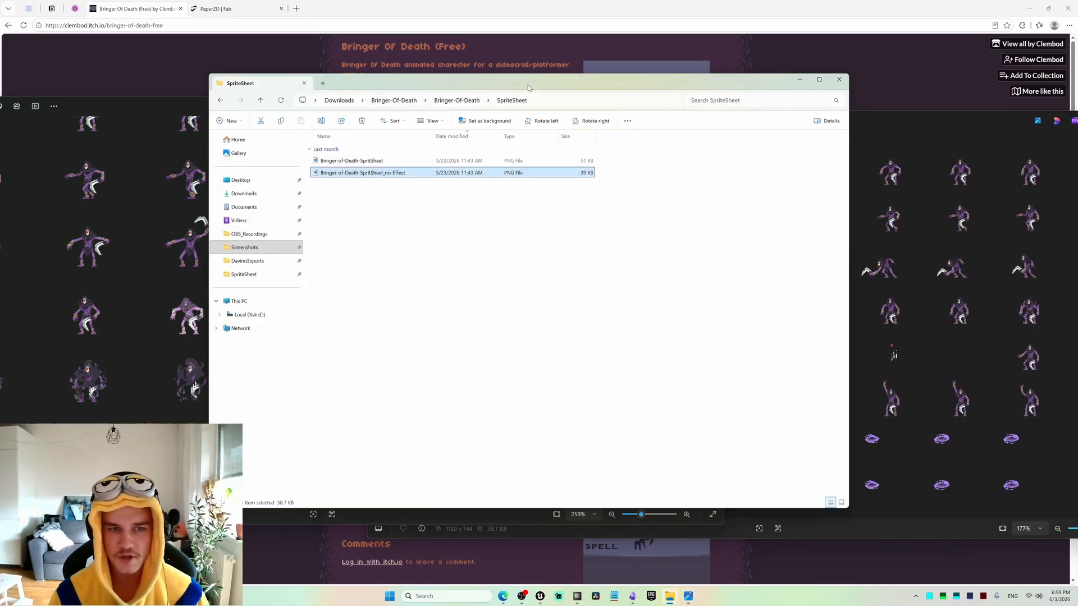
Import Bringer-of-Death-SpritSheet into the 2DAssets/BringerOfDeath folder of the Unreal Engine project.
left_click(399, 302)
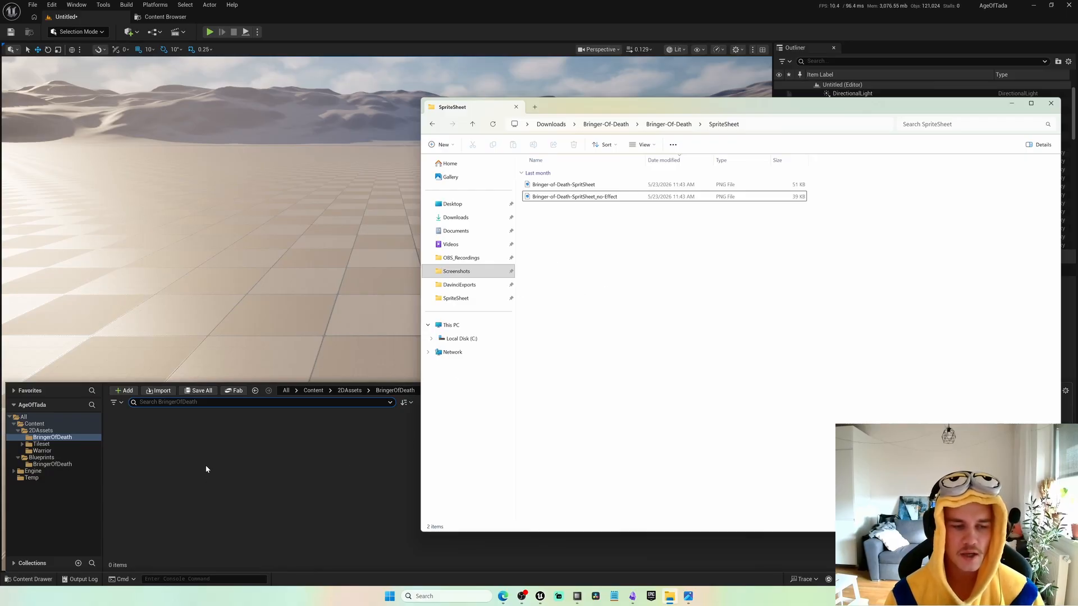
left_click(563, 185)
left_click_drag(578, 186, 361, 477)
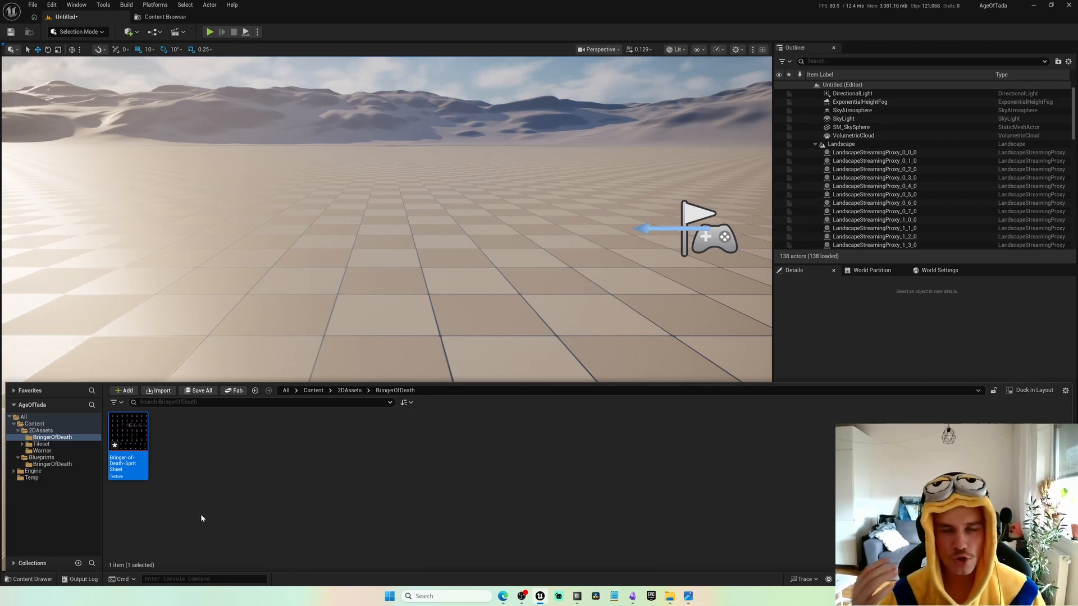
In Content/2DAssets/BringerOfDeath, rename the imported sprite sheet texture as BringerOfDeath.
left_click(34, 424)
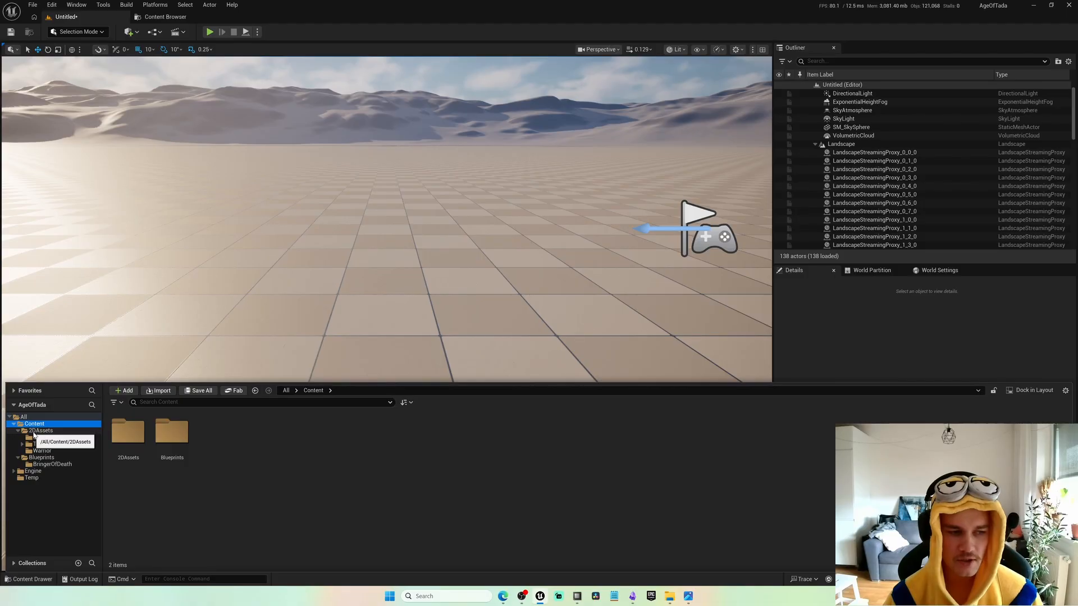
left_click(34, 431)
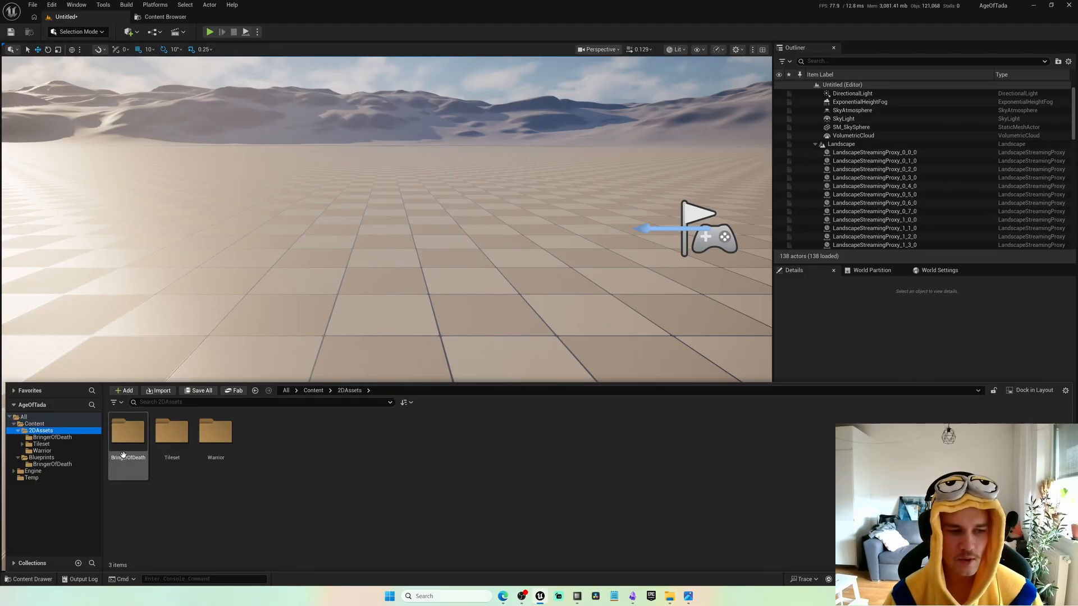
double_click(134, 437)
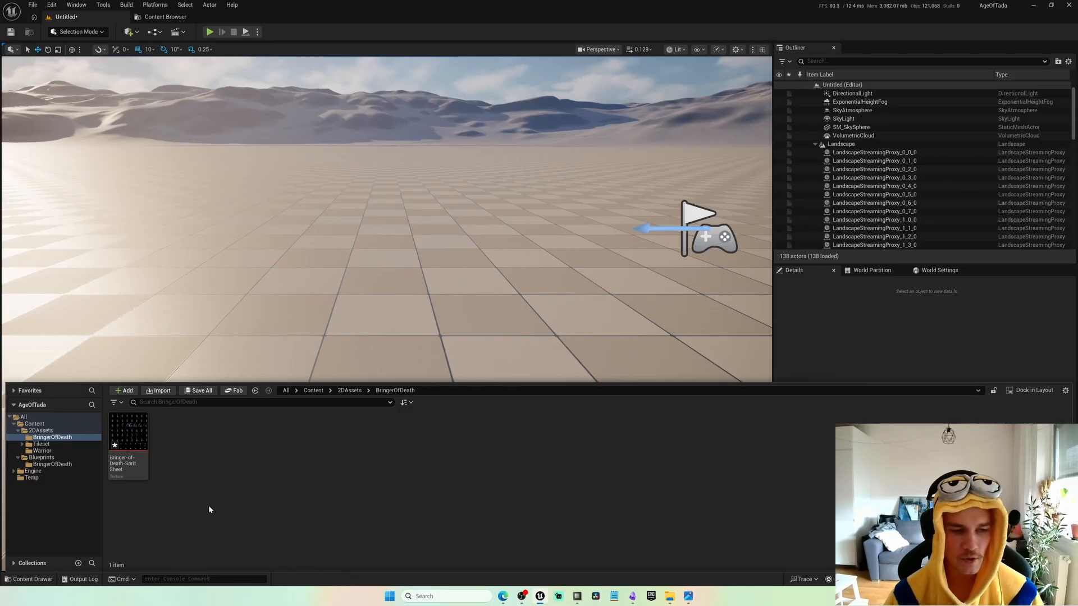
left_click(138, 471)
key("F2")
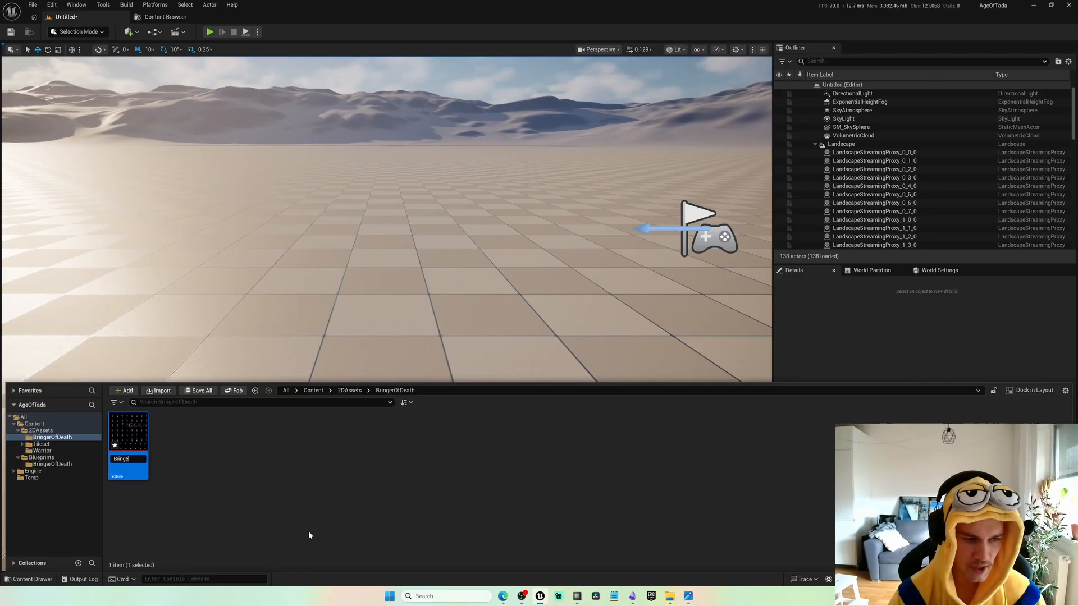
key("Return")
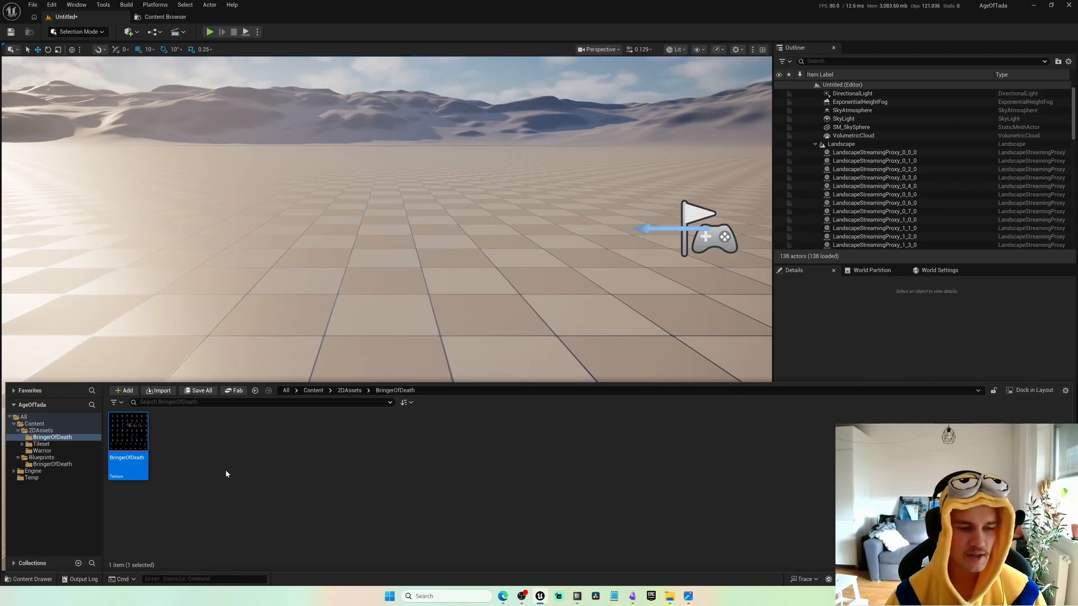
Apply the Paper2D texture settings to the BringerOfDeath texture.
right_click(134, 449)
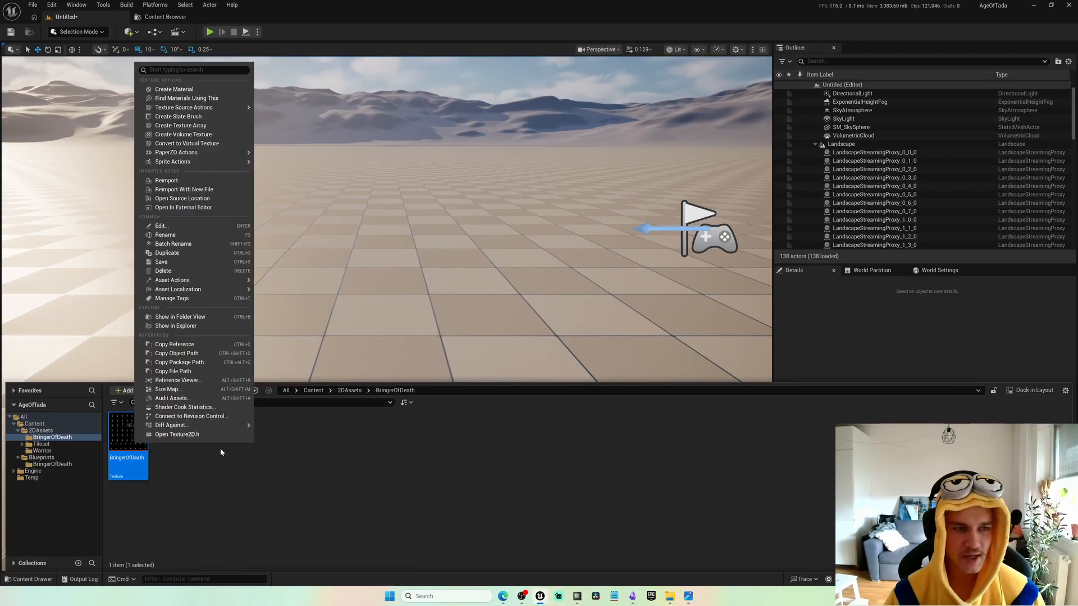
mouse_move(202, 161)
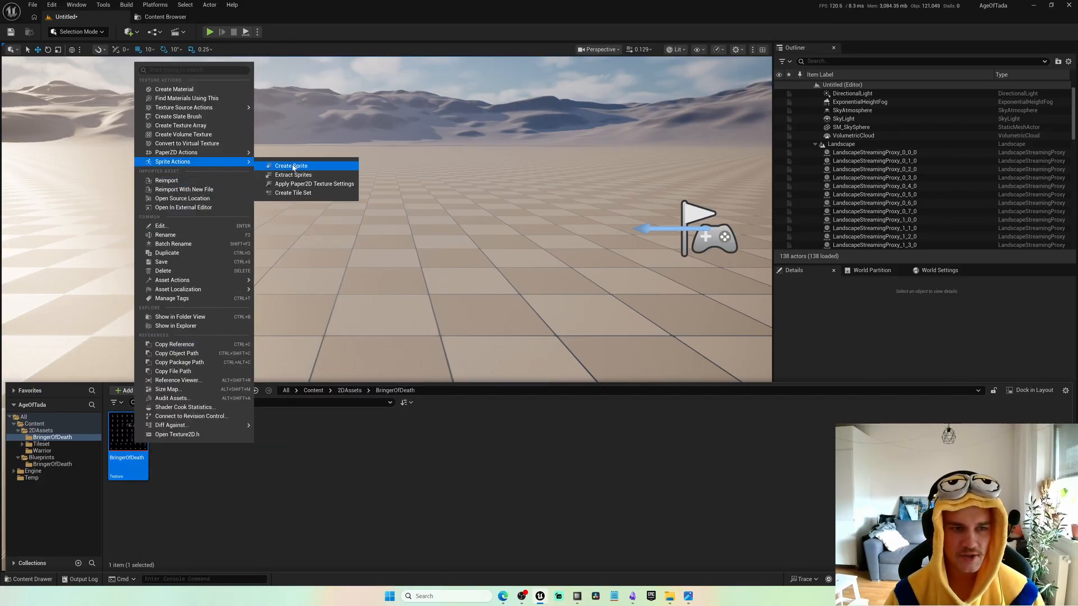
left_click(292, 185)
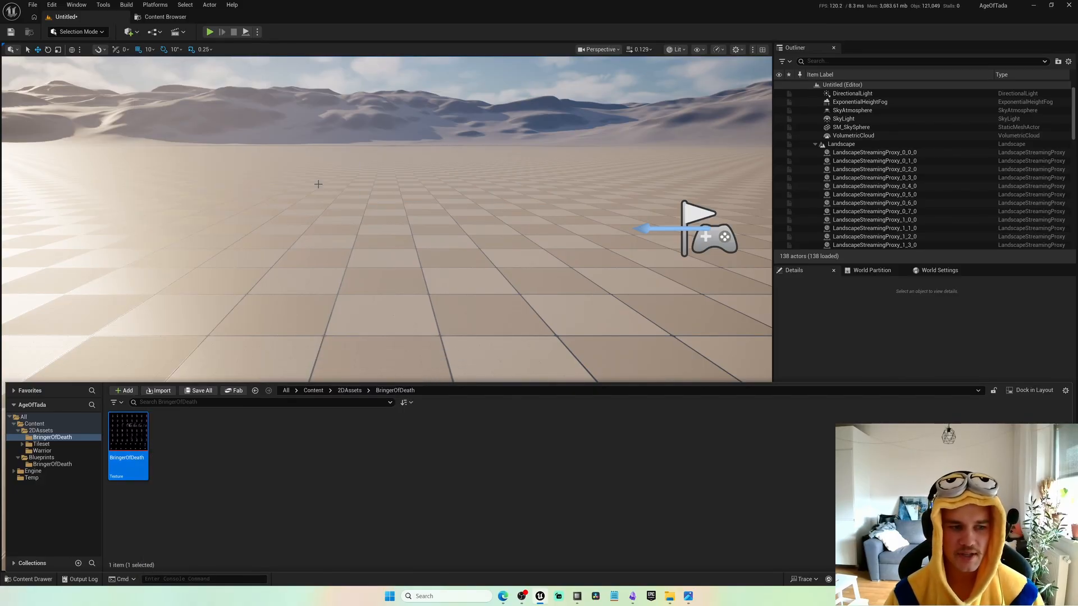
left_click(219, 512)
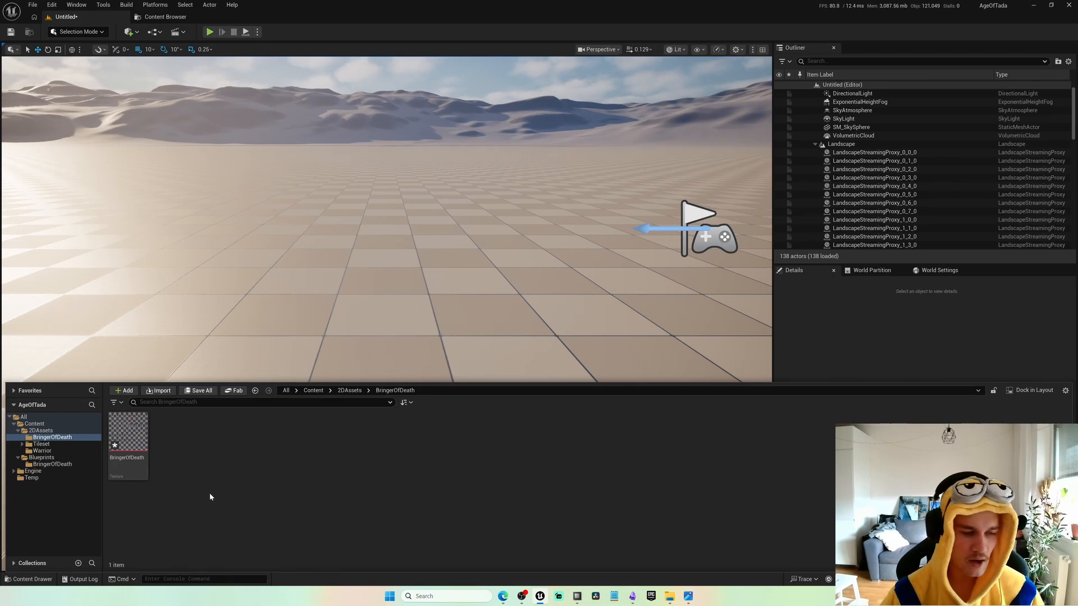
Start PaperZD's Extract Flipbook on the BringerOfDeath texture and inspect the whole sprite sheet up close.
right_click(128, 437)
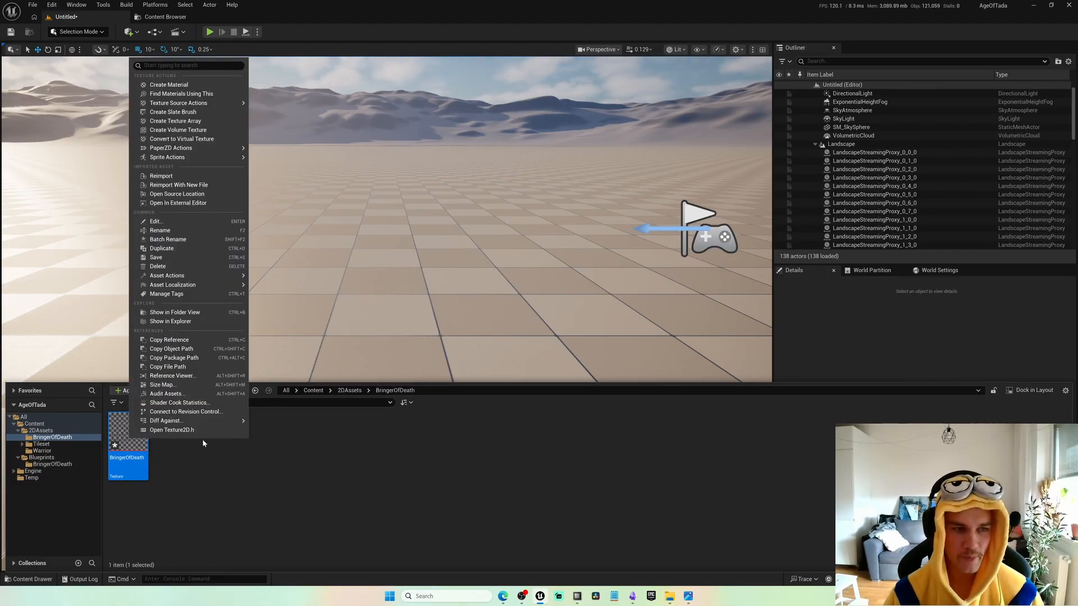
mouse_move(182, 149)
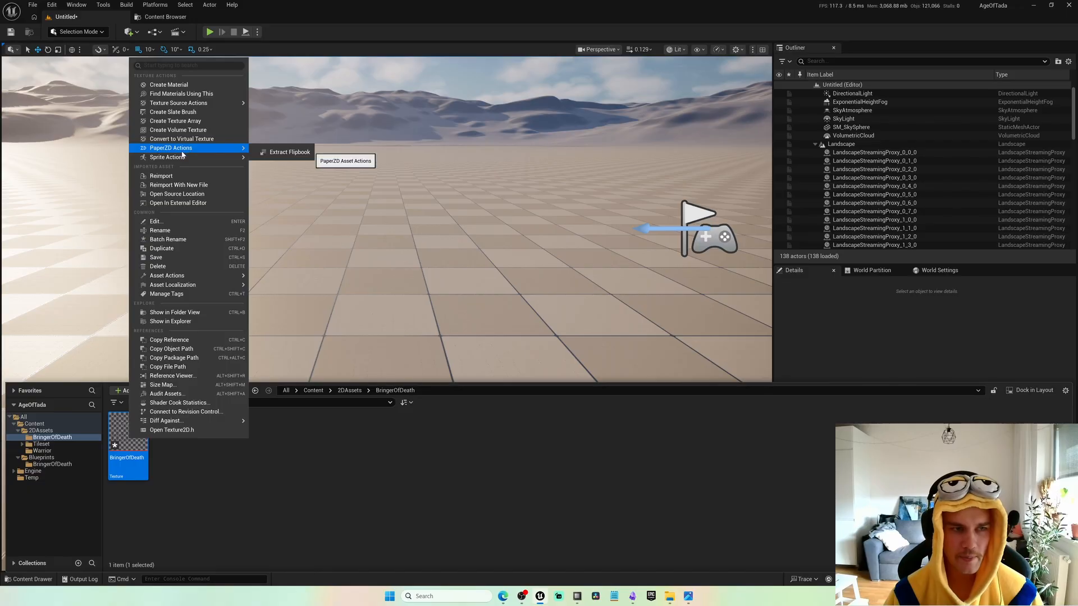
left_click(286, 152)
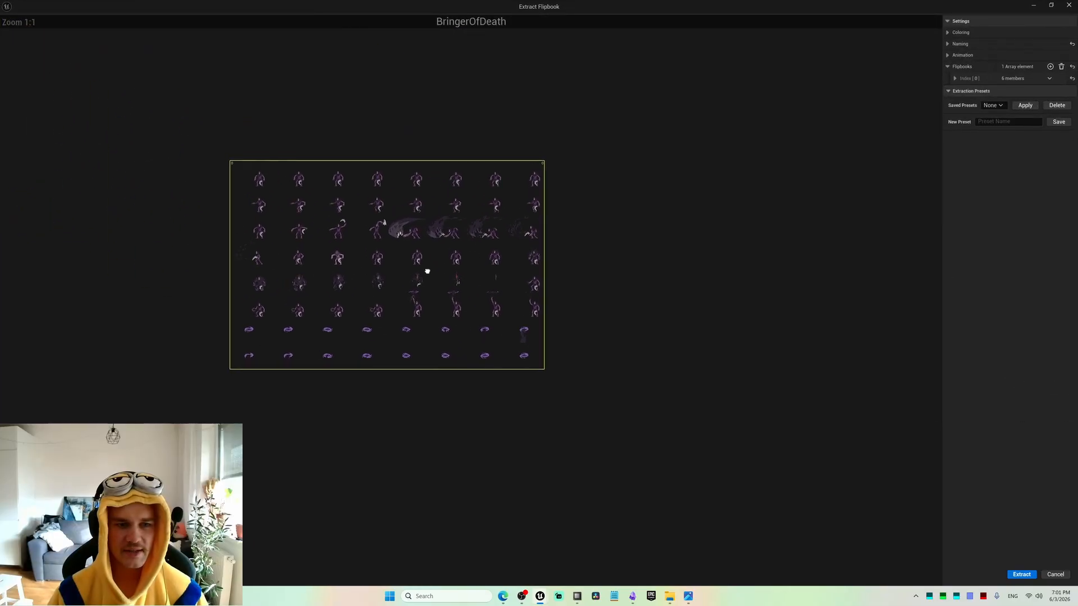
scroll(425, 268, "up", 1)
scroll(424, 264, "up", 1)
scroll(427, 259, "down", 1)
right_click_drag(428, 259, 470, 268)
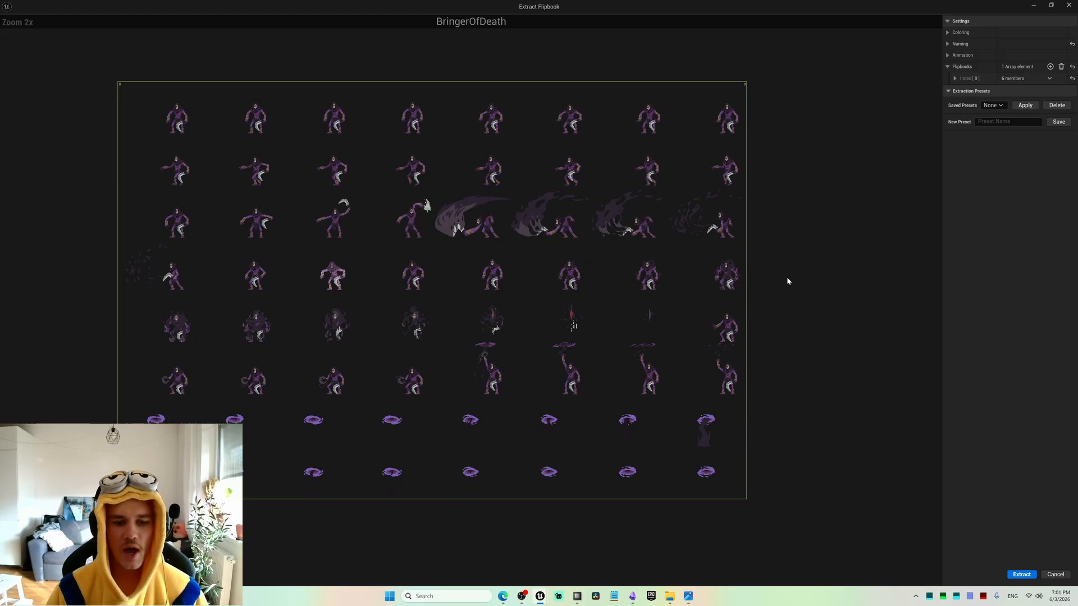
Switch to the browser and review the frame count of each Bringer Of Death animation, from Idle to Spell, on the asset page.
left_click(503, 596)
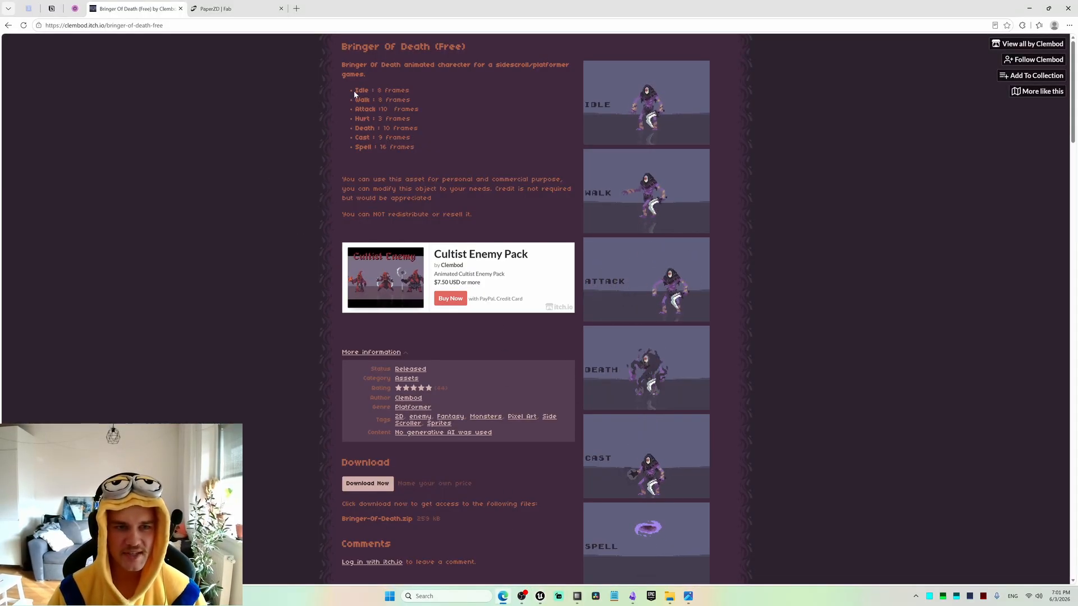
left_click_drag(355, 90, 429, 87)
left_click(420, 93)
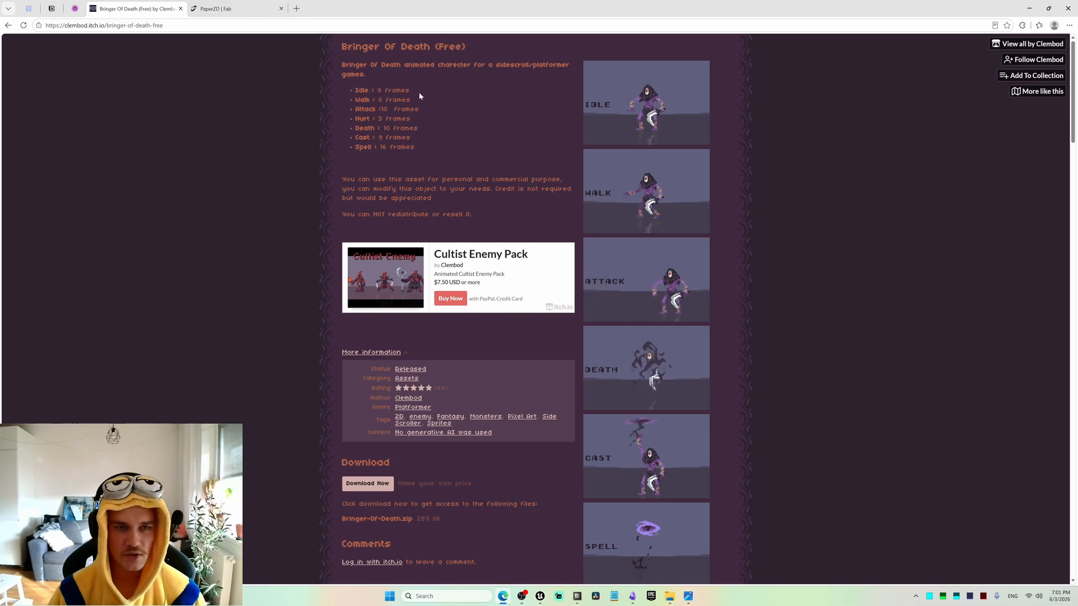
left_click_drag(354, 100, 429, 115)
left_click(434, 112)
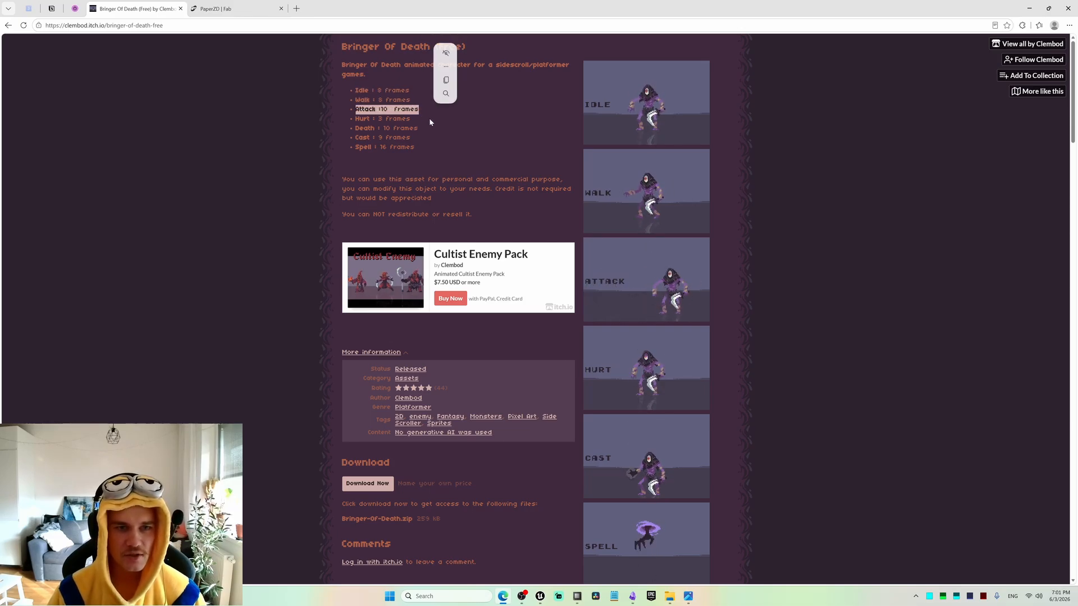
left_click(429, 118)
left_click_drag(354, 116, 435, 122)
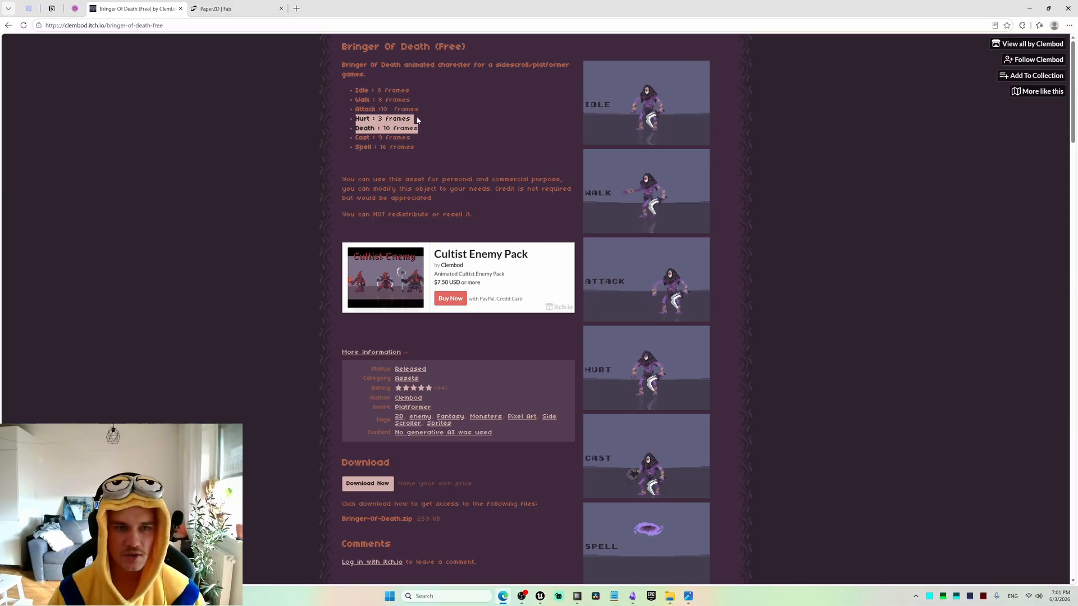
left_click_drag(358, 137, 430, 150)
left_click(431, 155)
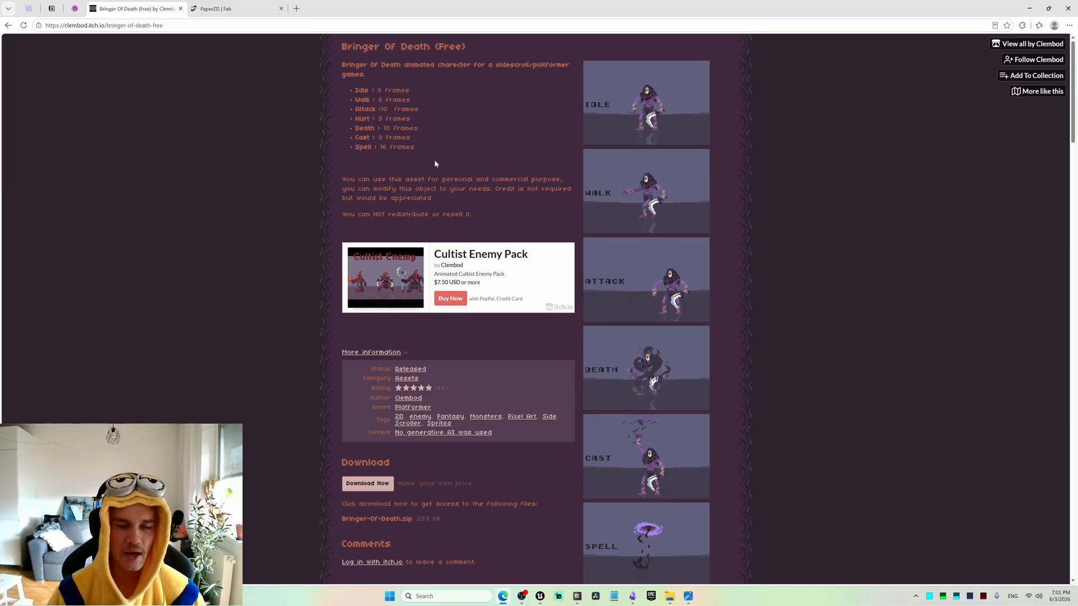
Compare the Idle to Hurt frame counts with the Death to Spell ones on the asset page, and return to the Extract Flipbook window.
left_click_drag(361, 91, 411, 120)
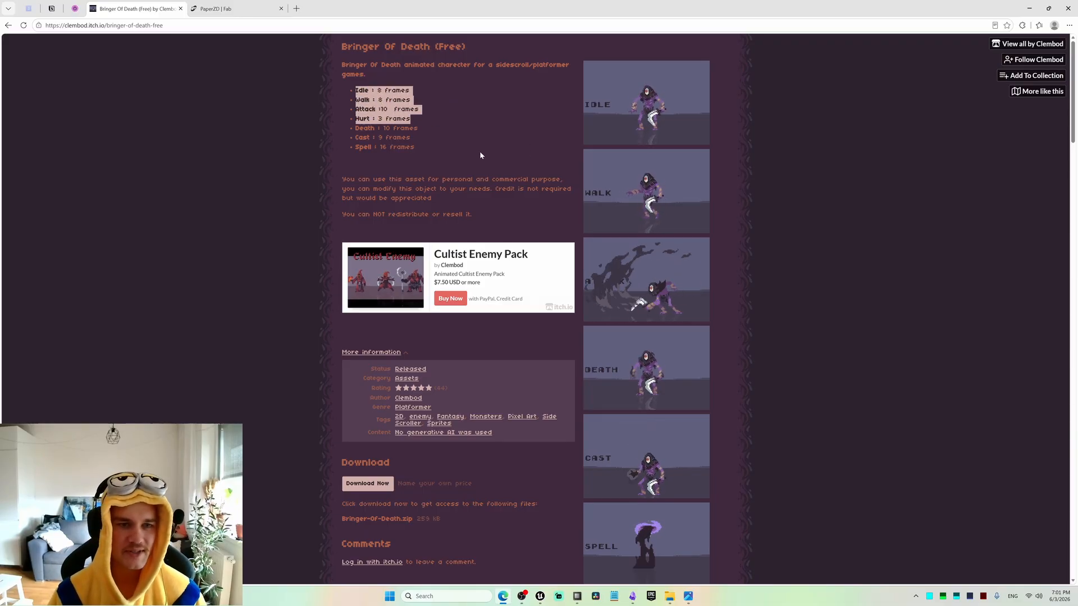
left_click_drag(355, 128, 416, 148)
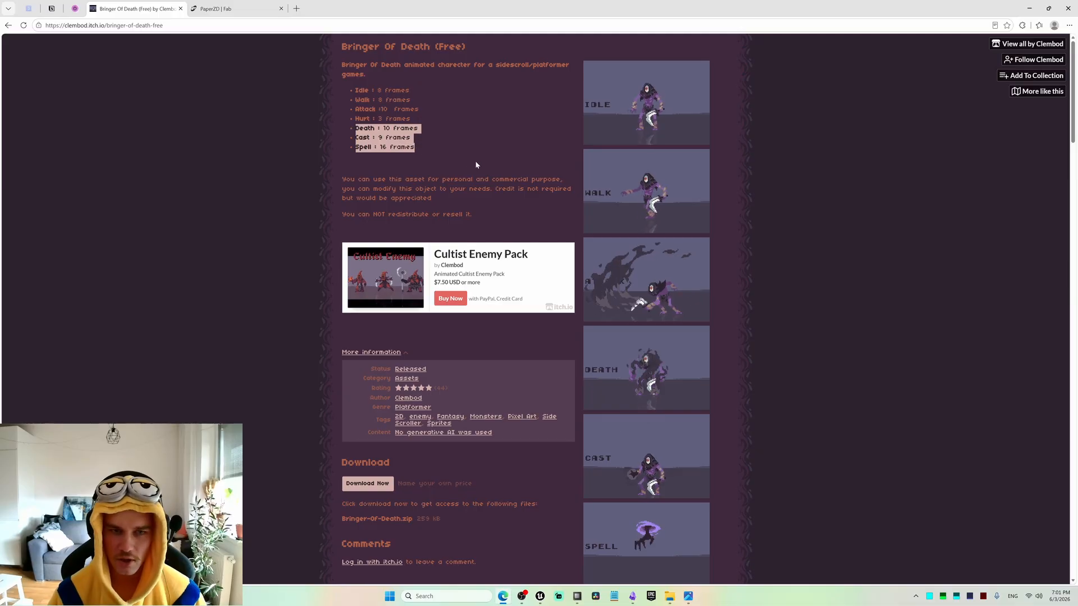
key("alt+Tab")
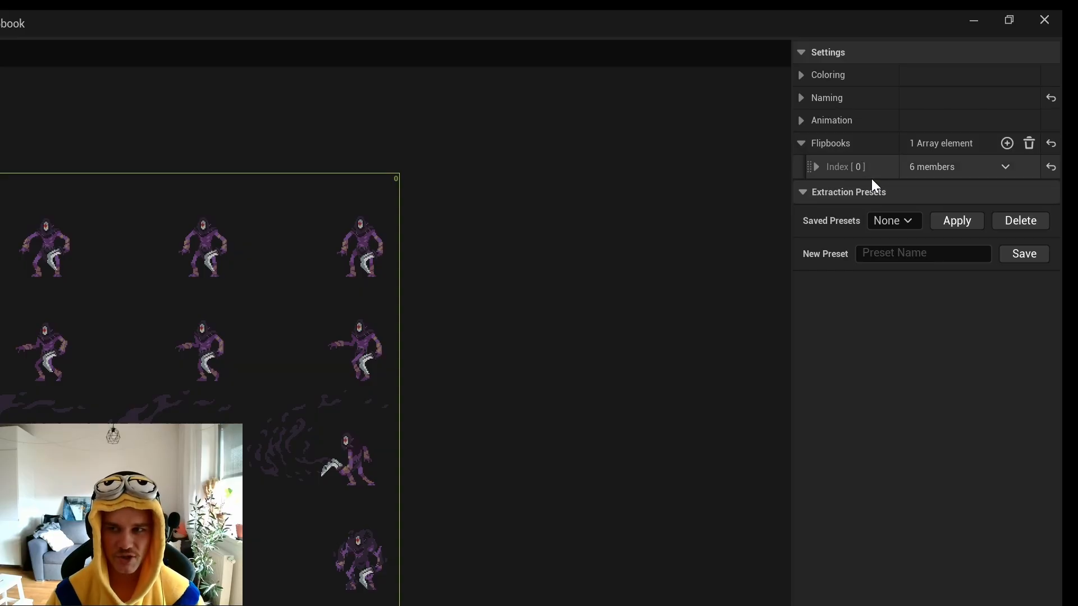
Set the flipbook naming template of the first flipbook entry to {0}_Idle.
left_click(817, 166)
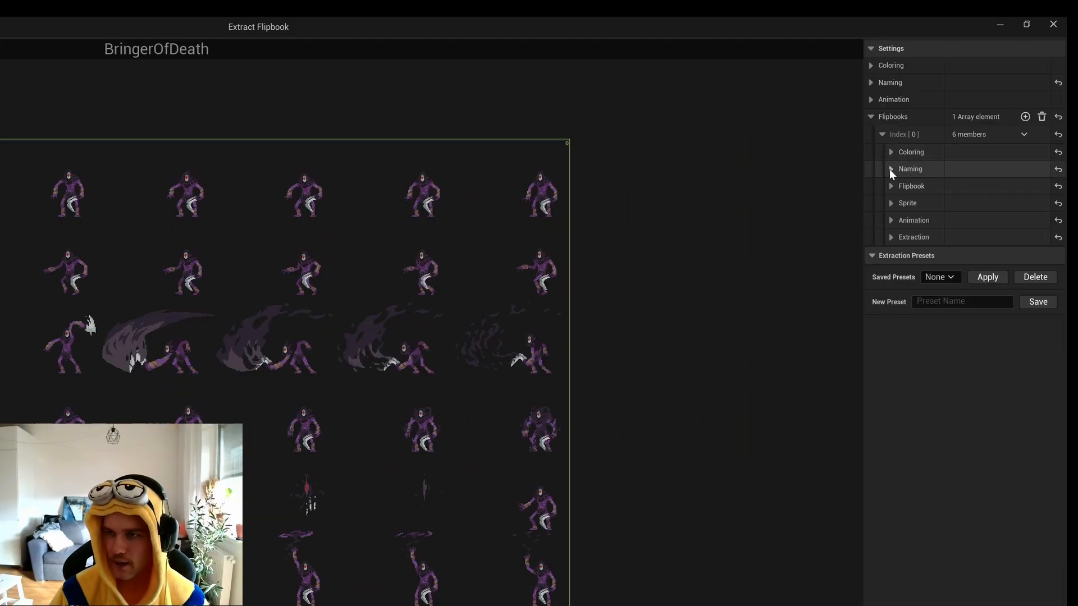
left_click(891, 169)
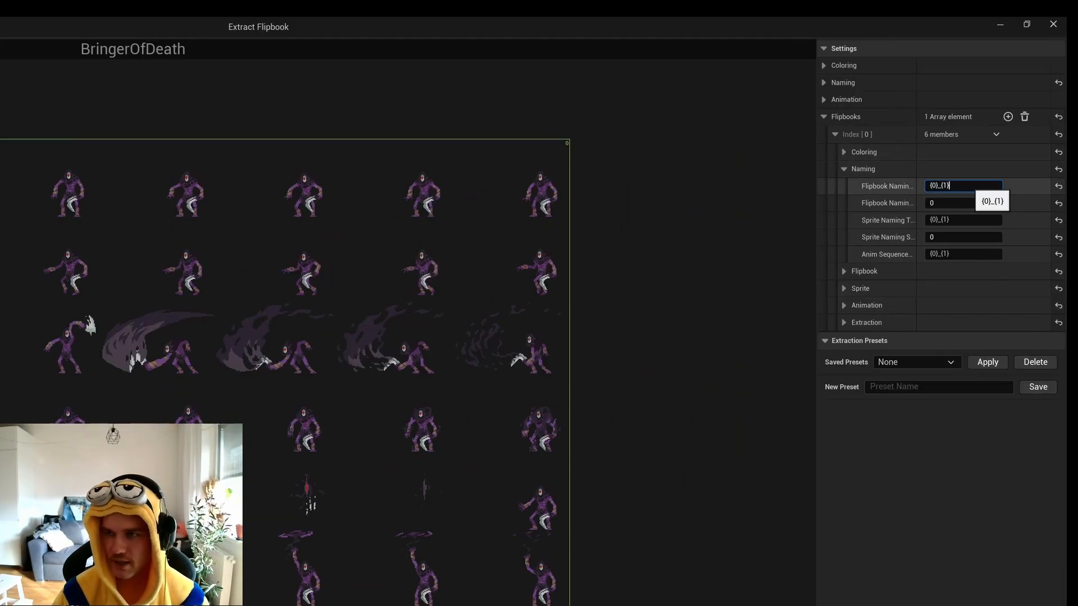
key("BackSpace")
key("BackSpace")
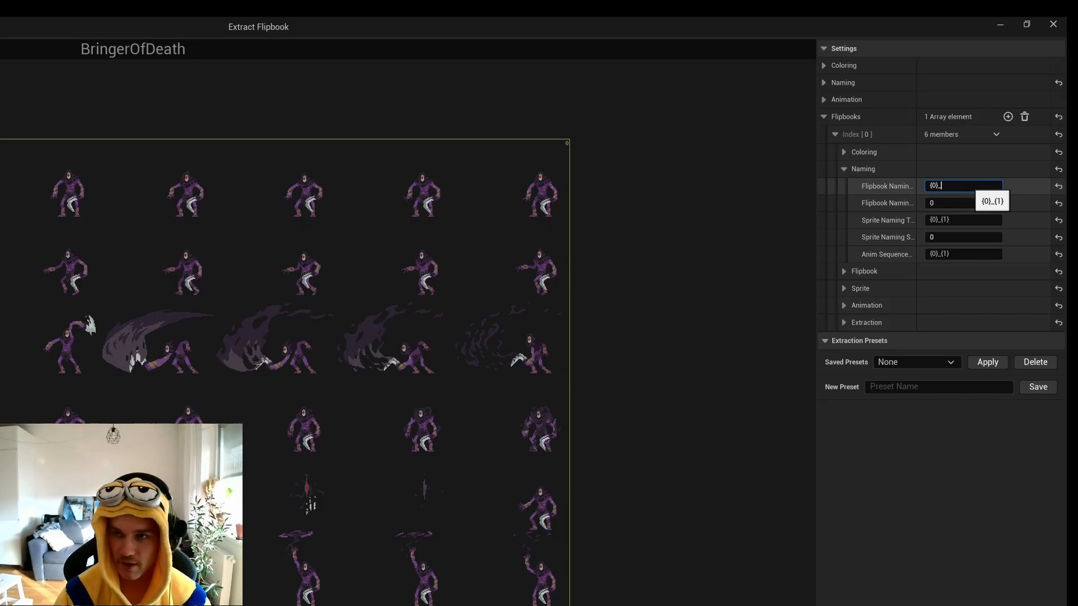
type("Idle")
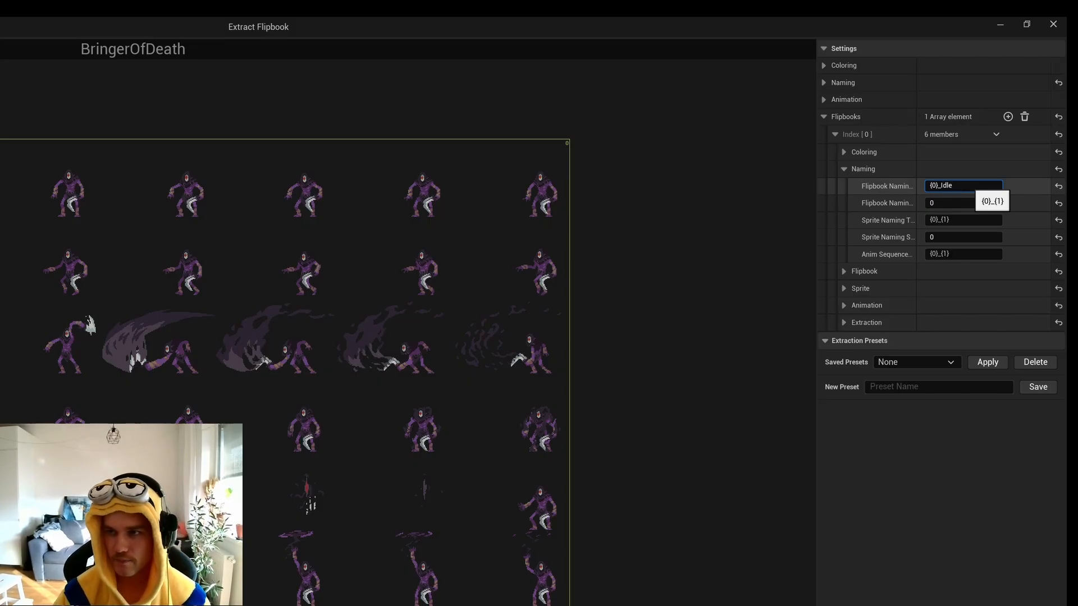
Copy the _Idle suffix into the sprite and anim sequence naming templates so both read {0}_Idle_{1}.
key("ctrl+shift+Left")
key("ctrl+c")
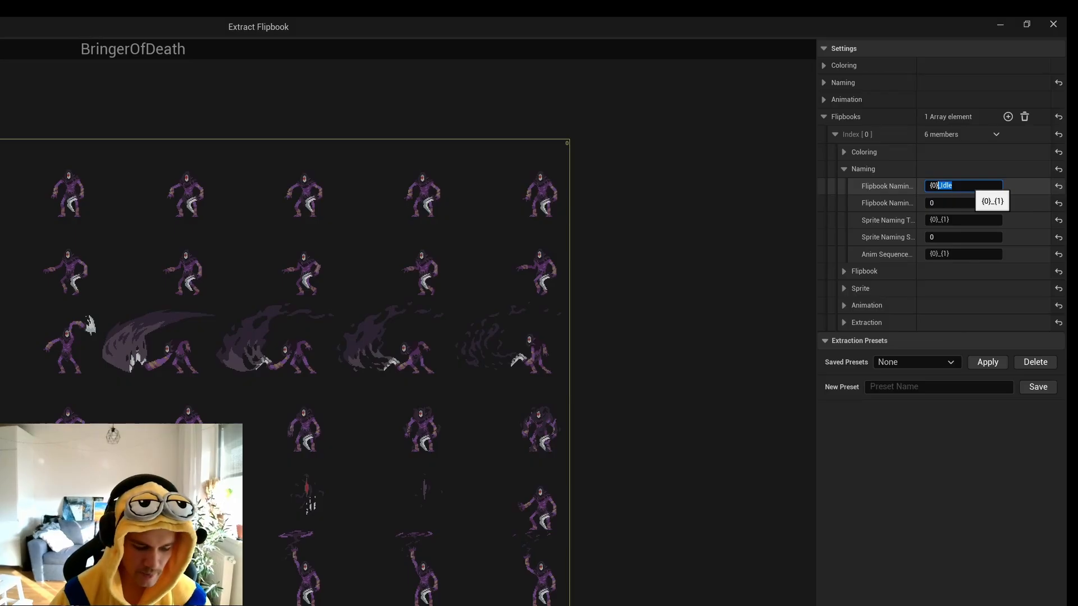
left_click(969, 224)
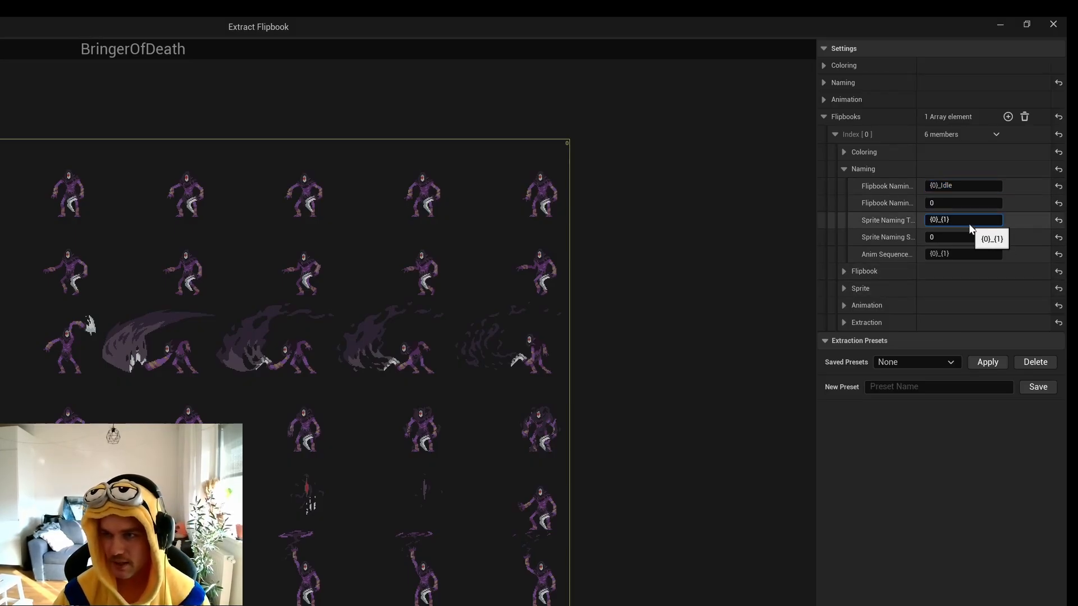
key("ctrl+v")
left_click(965, 252)
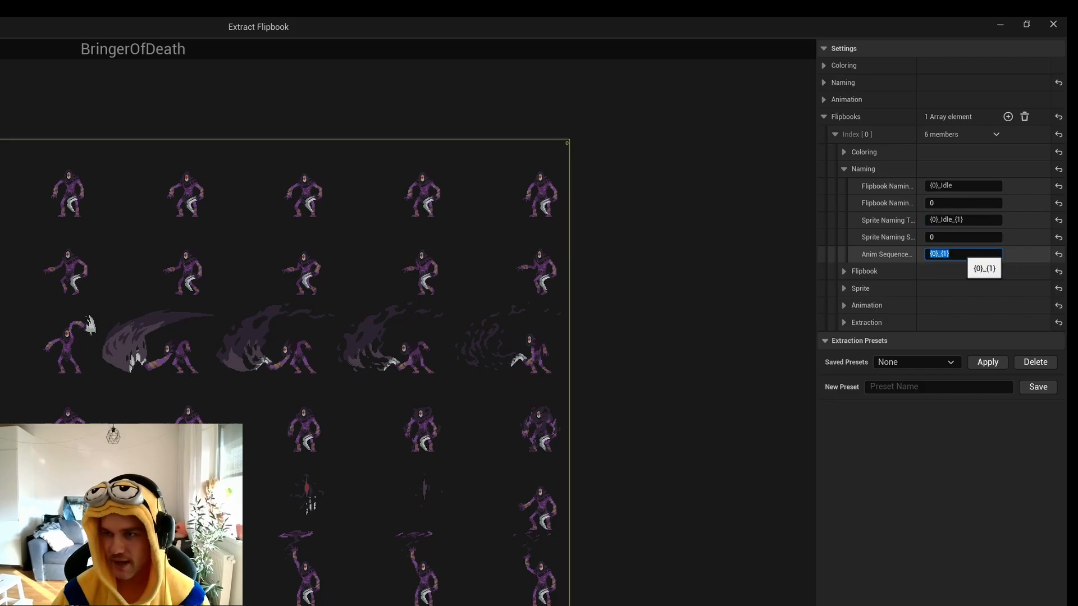
key("Left")
key("Right")
key("Right")
key("Right")
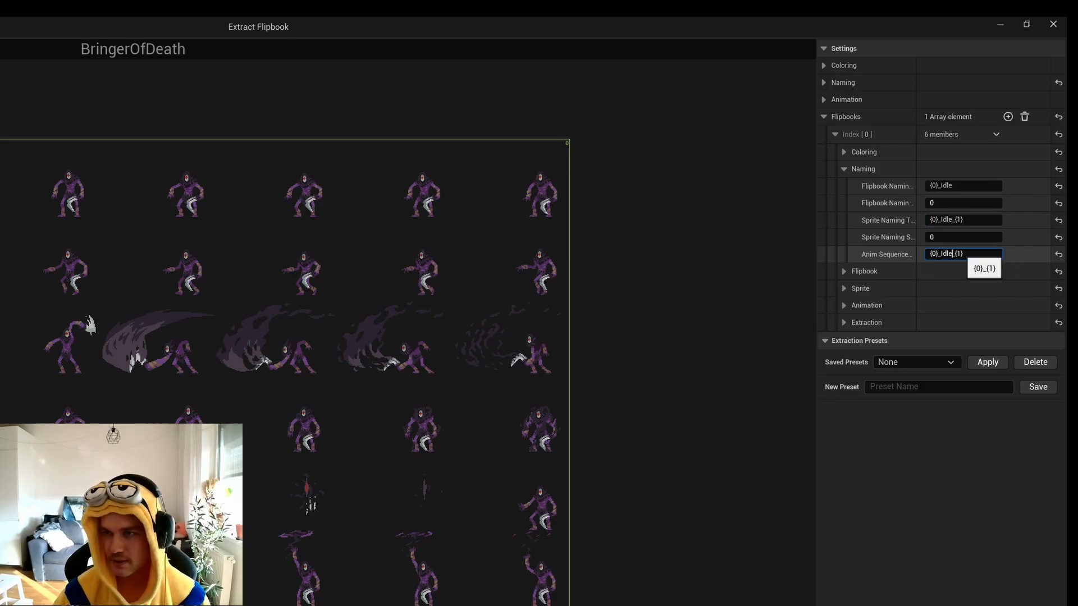
key("ctrl+v")
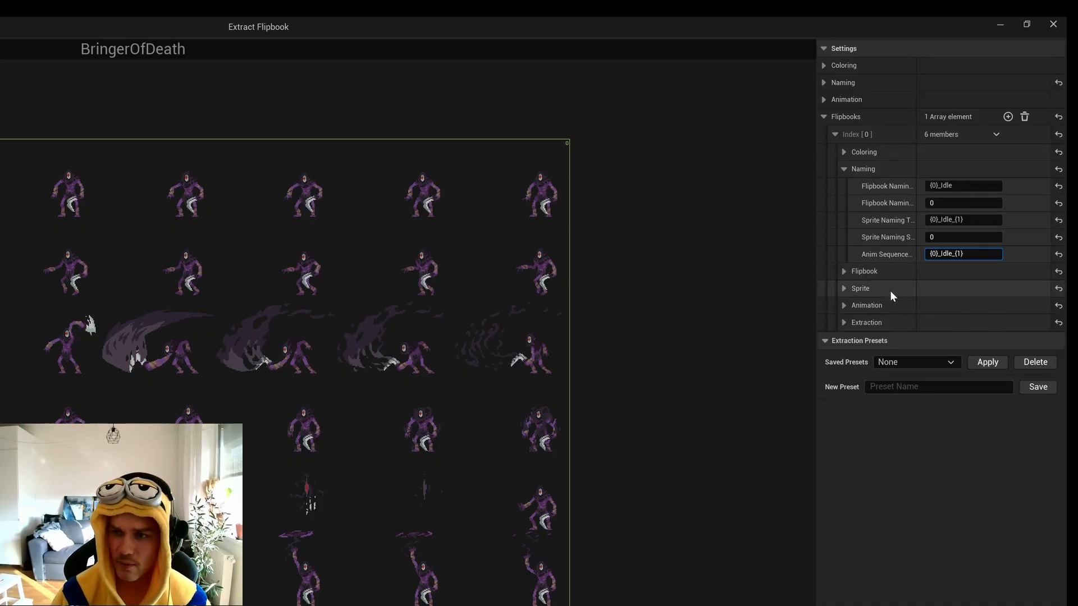
Set the sprite pivot mode of the Idle flipbook entry to Bottom Center.
left_click(844, 289)
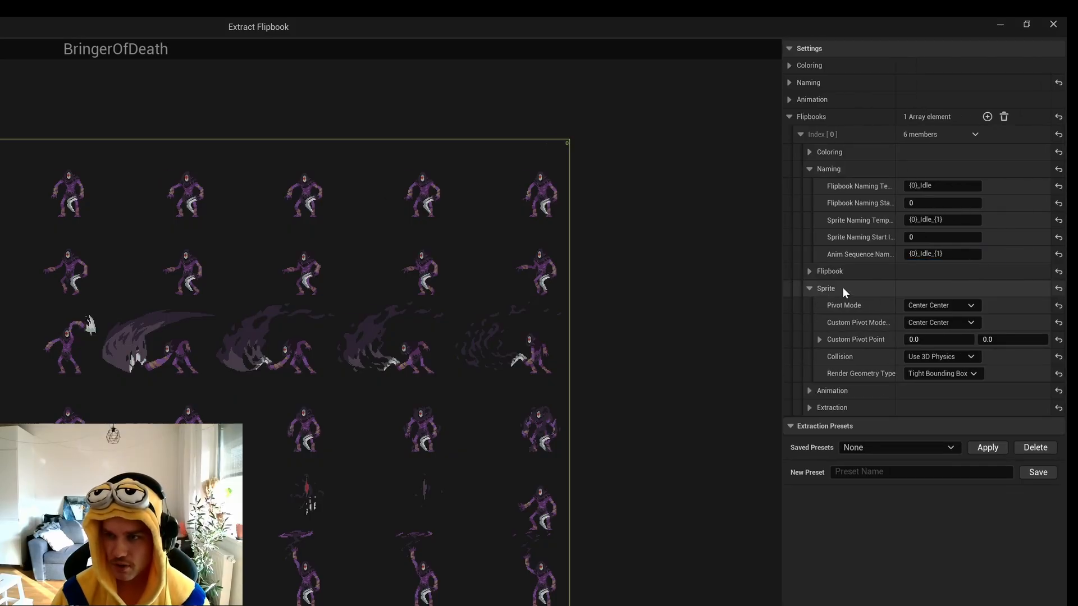
left_click(946, 307)
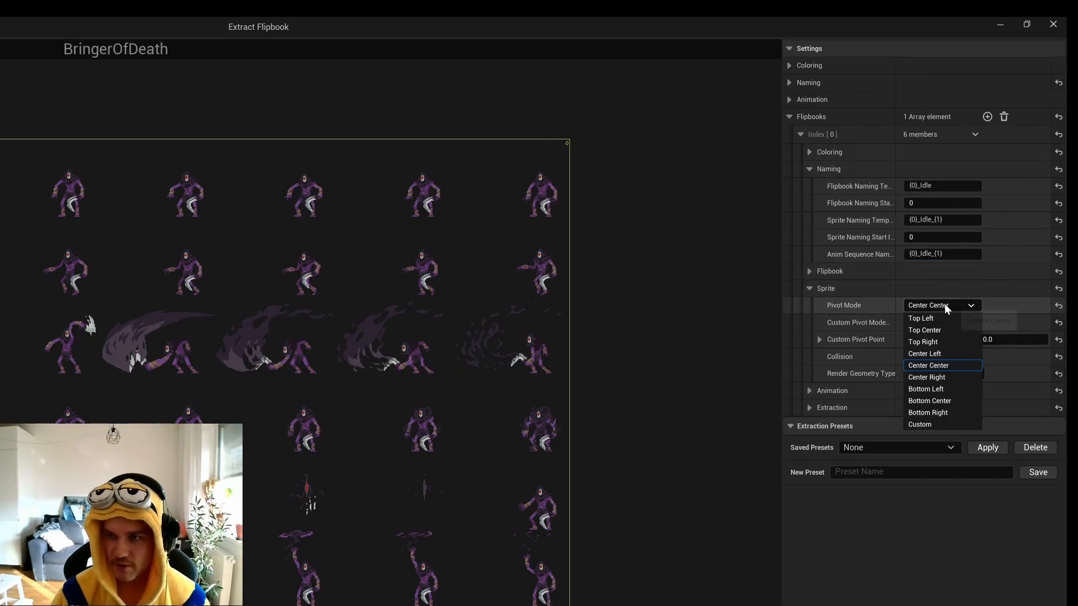
left_click(937, 401)
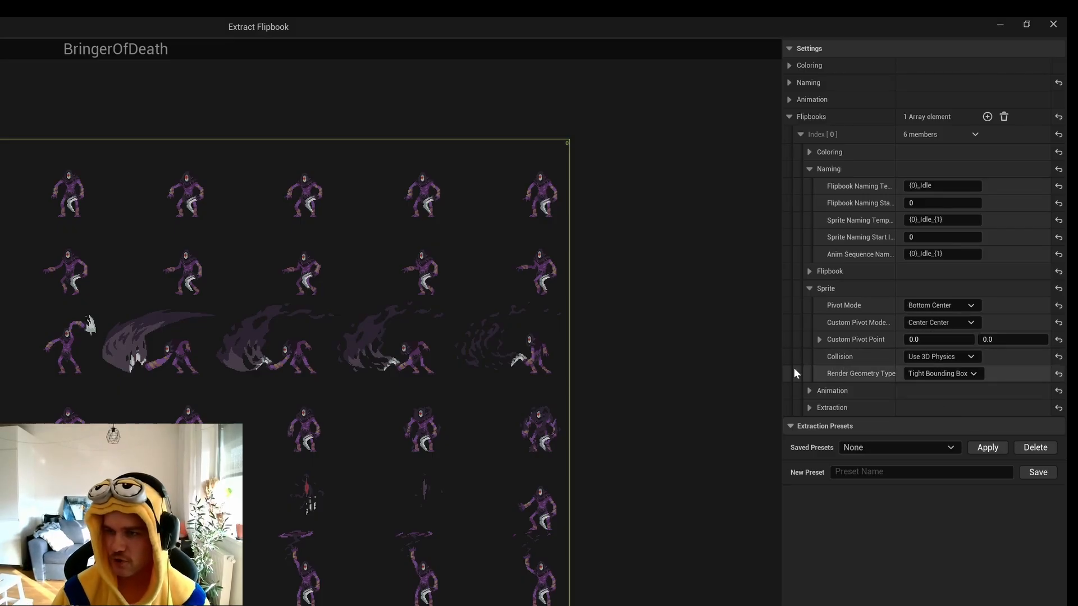
Expand the Idle entry's Extraction settings and check the frame counts on the asset page in the browser.
left_click(810, 407)
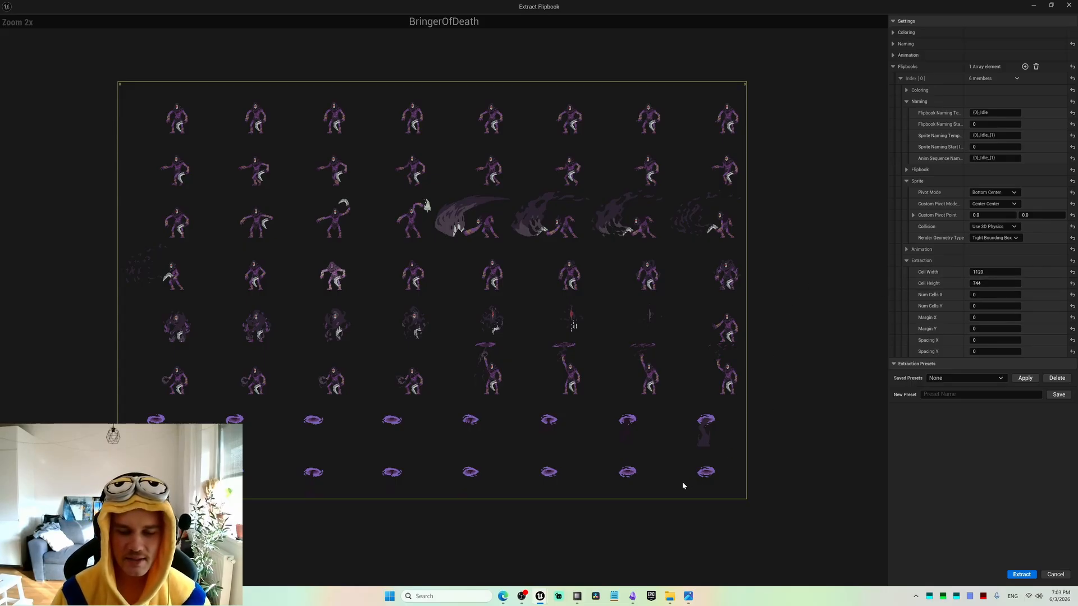
left_click(503, 596)
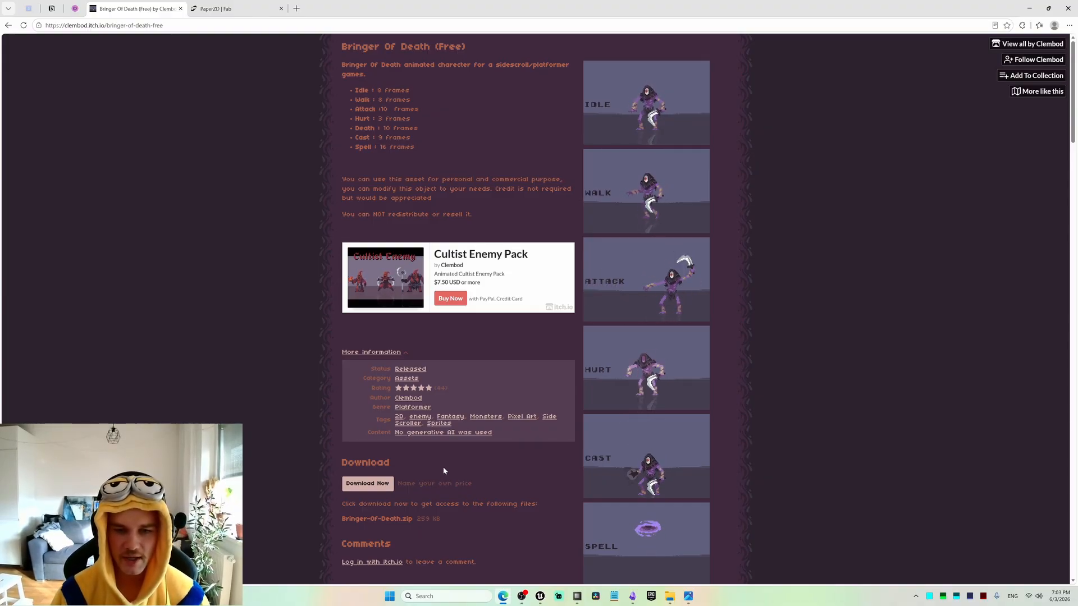
key("alt+Tab")
Set the extraction cell width to 1120/8 and the cell height to 744/8.
left_click(993, 272)
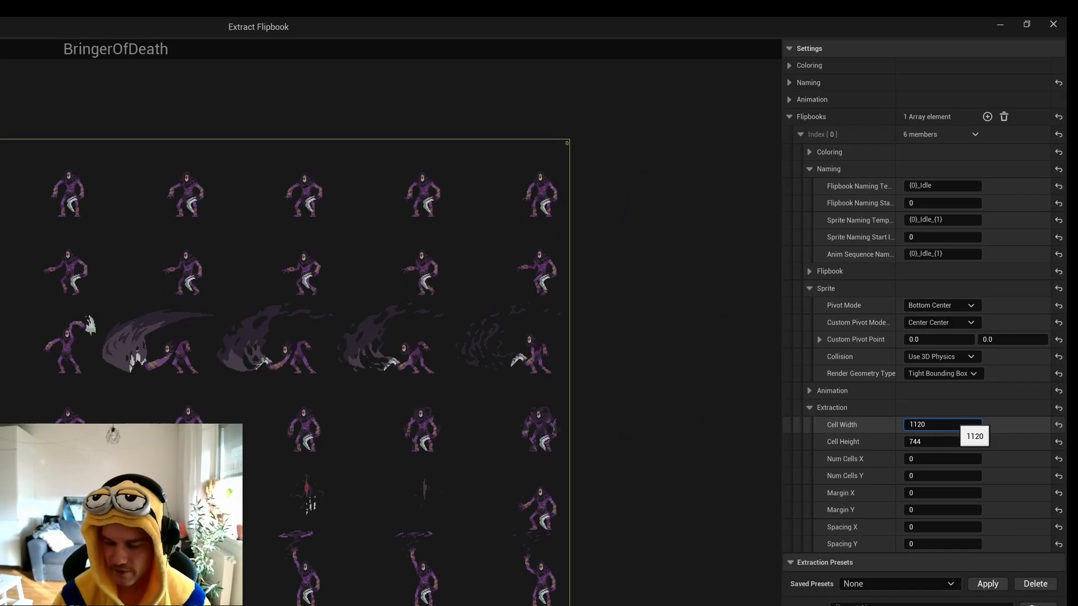
type("/")
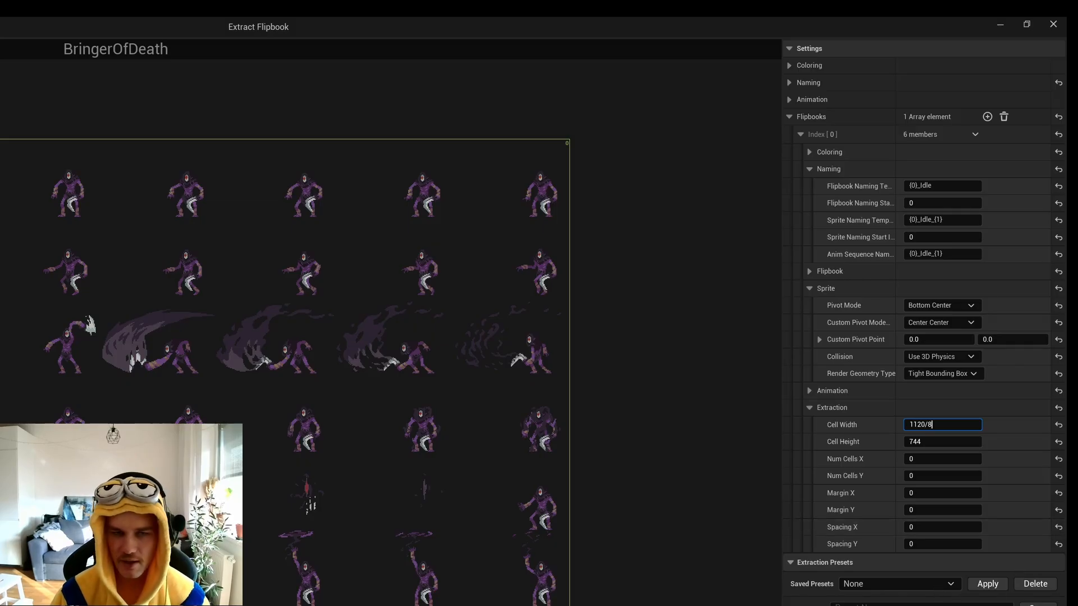
type("8")
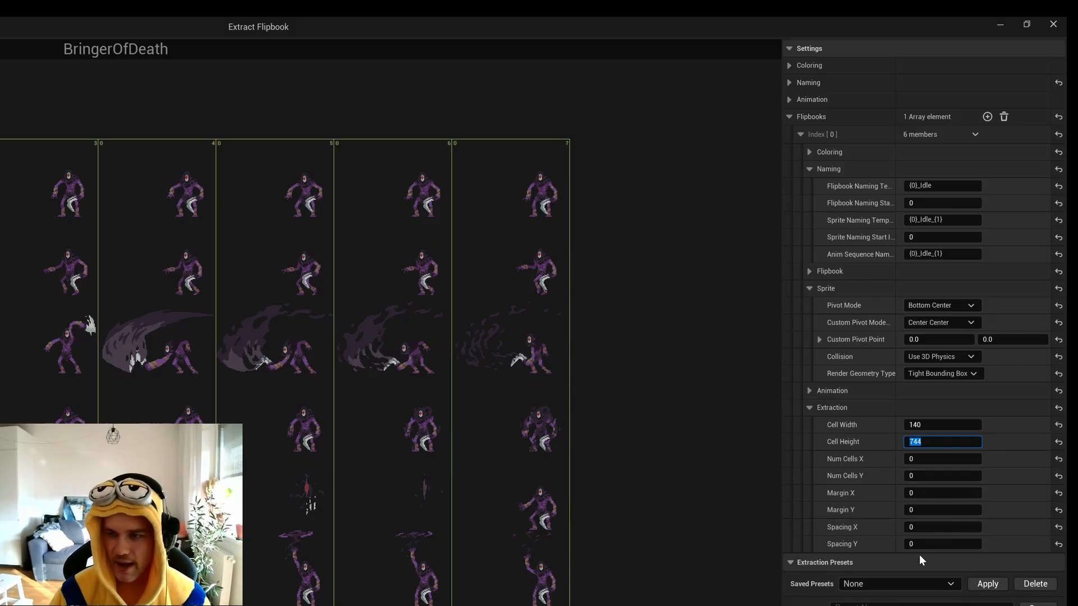
left_click(943, 442)
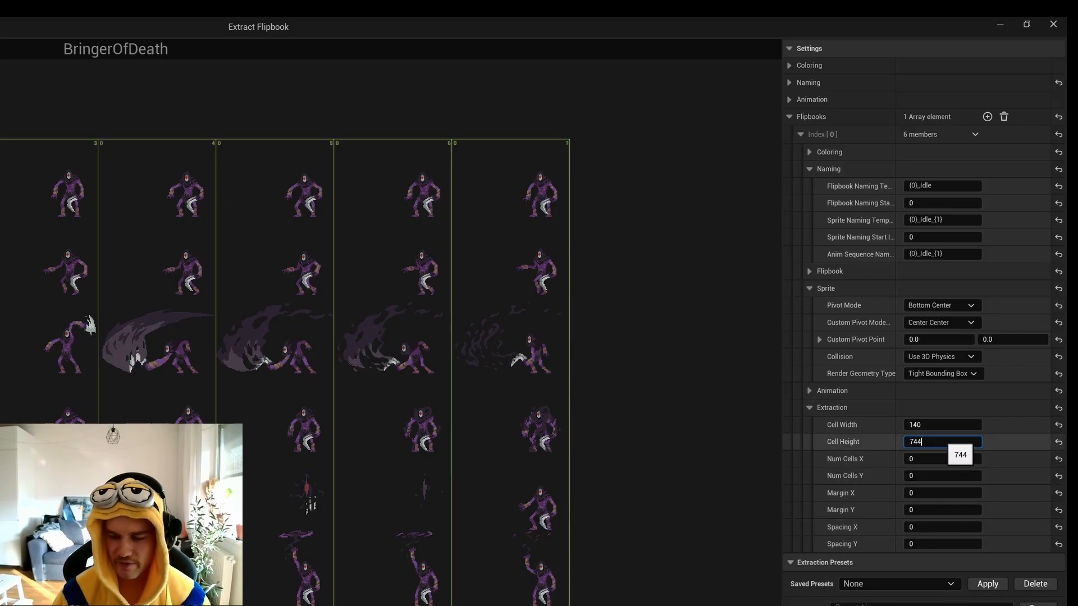
type("/8")
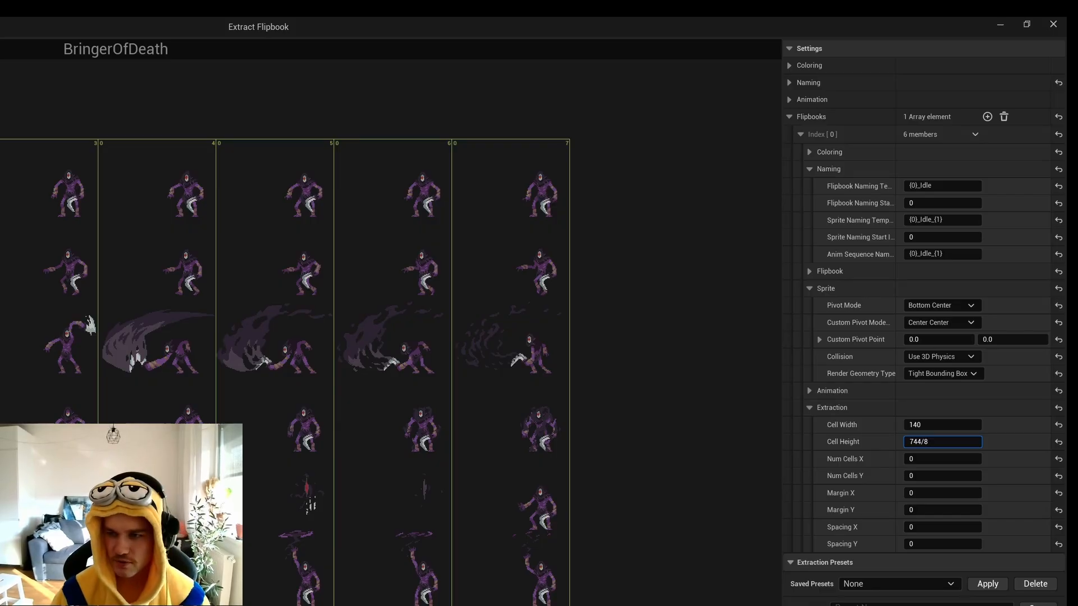
key("Return")
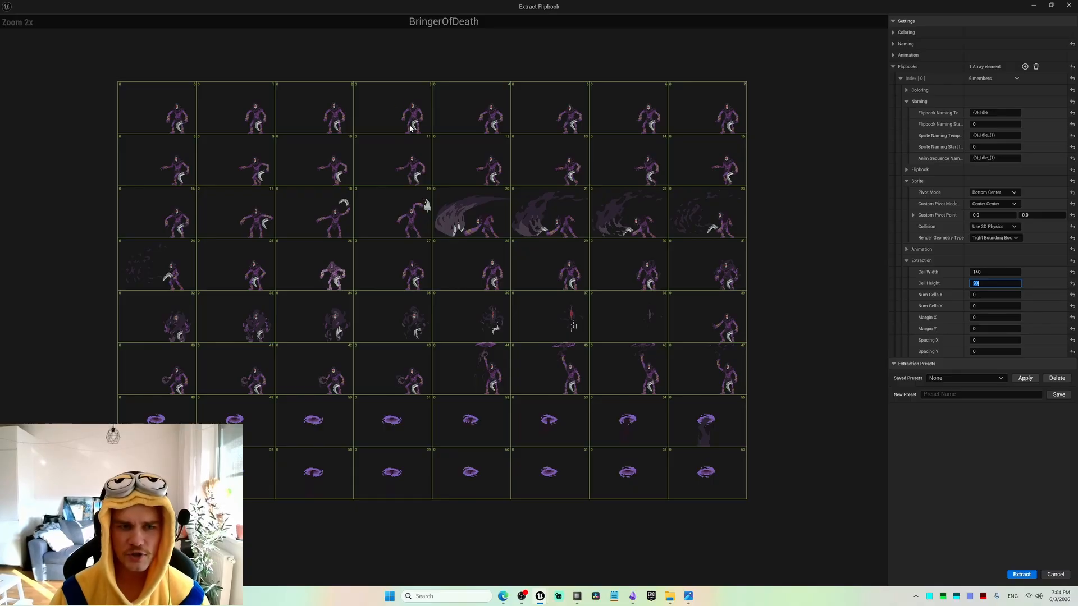
Examine up close how the characters' feet in the idle, walk and death frames sit against the lower cell borders.
scroll(408, 117, "up", 5)
scroll(408, 117, "up", 3)
scroll(412, 143, "down", 2)
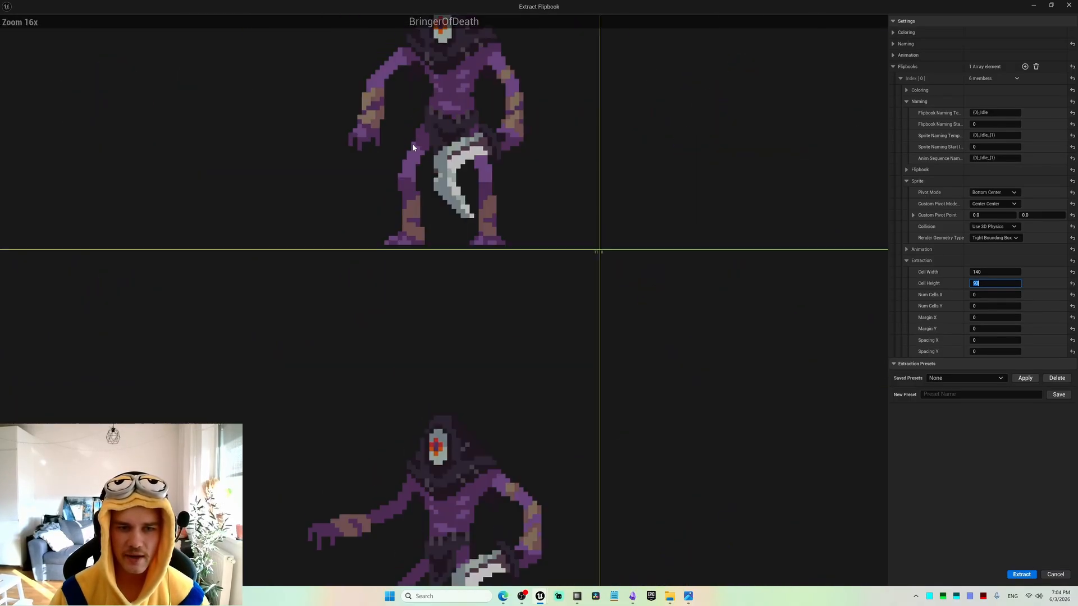
right_click_drag(373, 143, 447, 277)
scroll(512, 331, "up", 2)
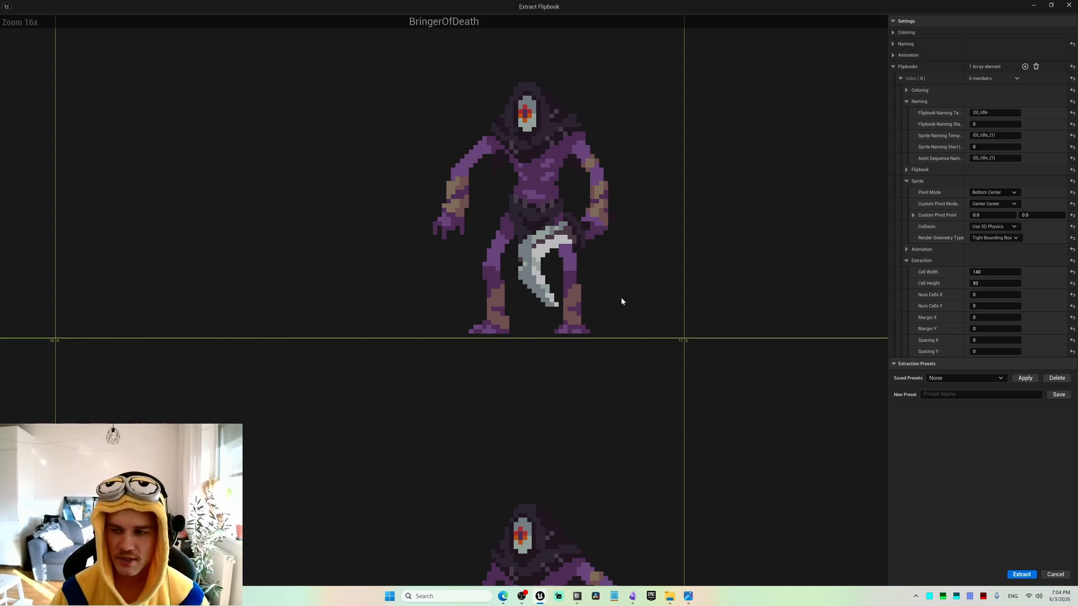
scroll(492, 340, "up", 1)
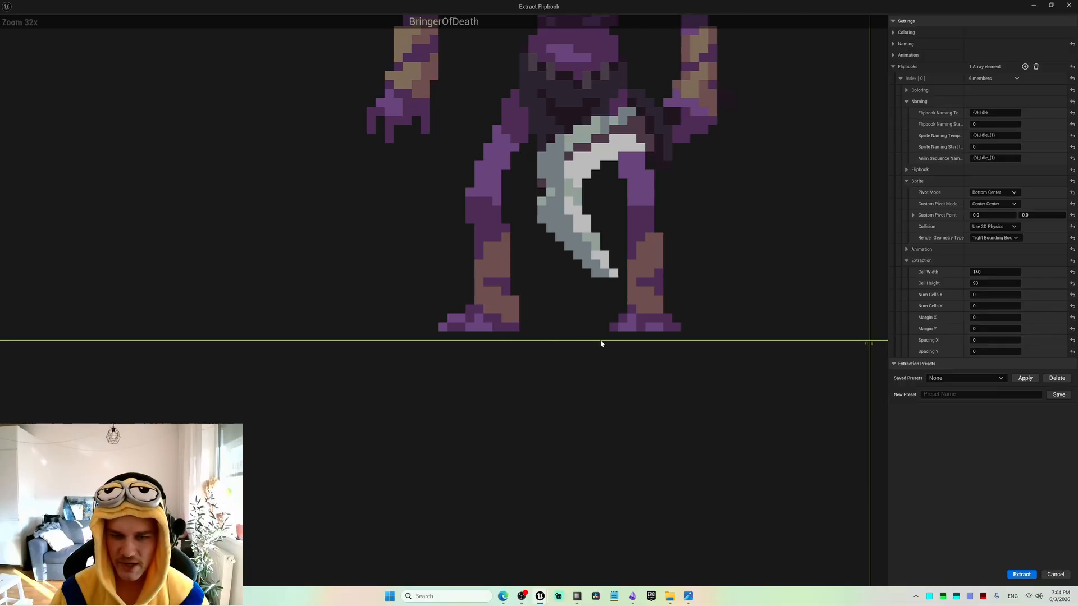
scroll(525, 371, "down", 4)
scroll(570, 217, "down", 1)
scroll(578, 337, "up", 4)
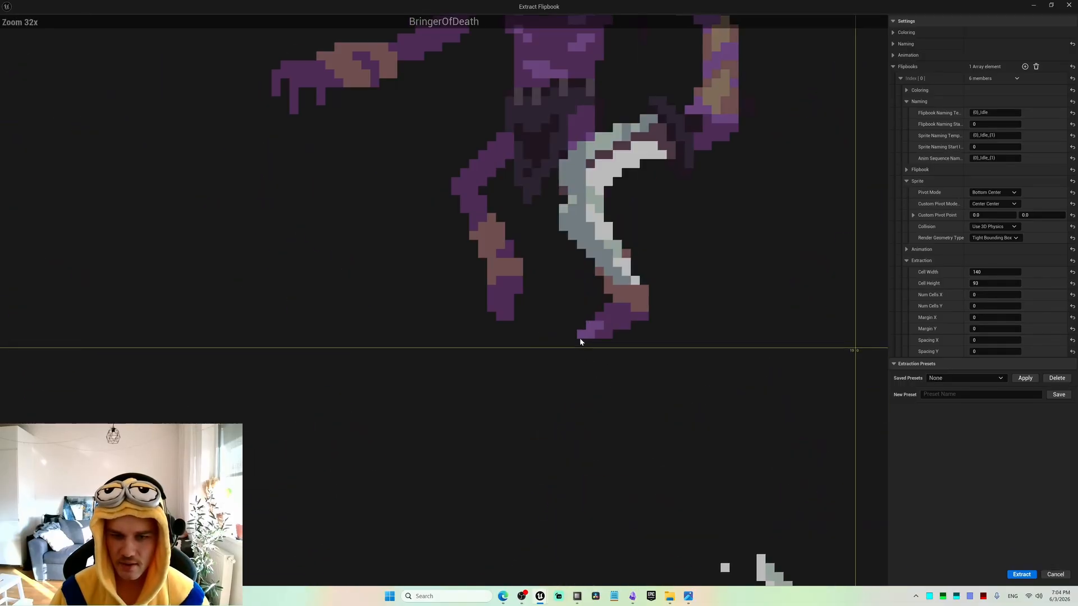
scroll(548, 400, "down", 5)
scroll(544, 334, "down", 1)
scroll(487, 372, "up", 6)
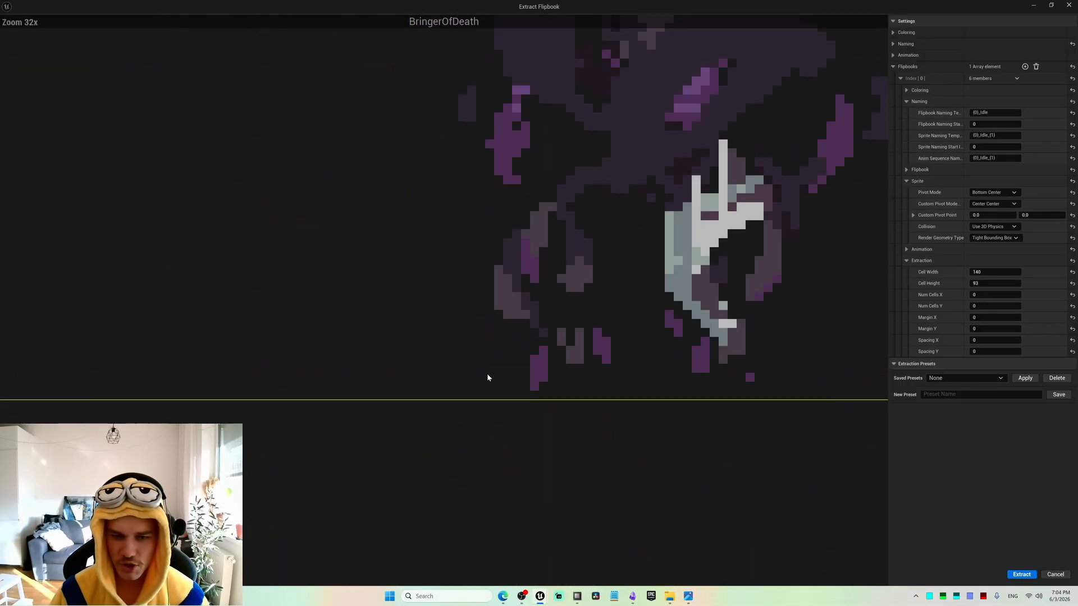
Inspect the attack frames against their cell borders and look over the cell grid across the whole sprite sheet.
scroll(620, 382, "down", 6)
scroll(642, 467, "up", 1)
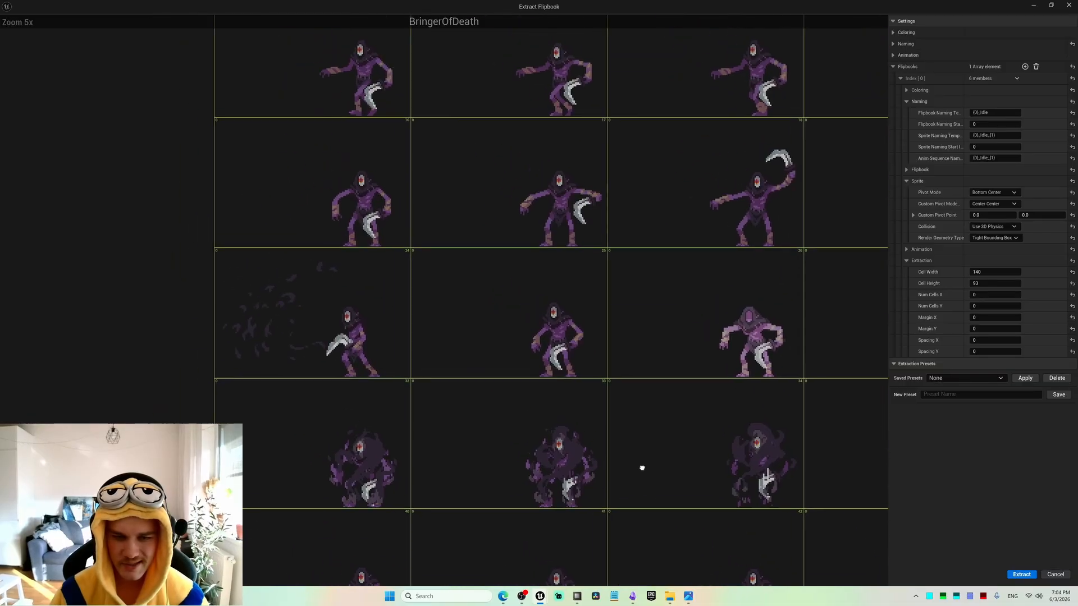
scroll(386, 376, "up", 5)
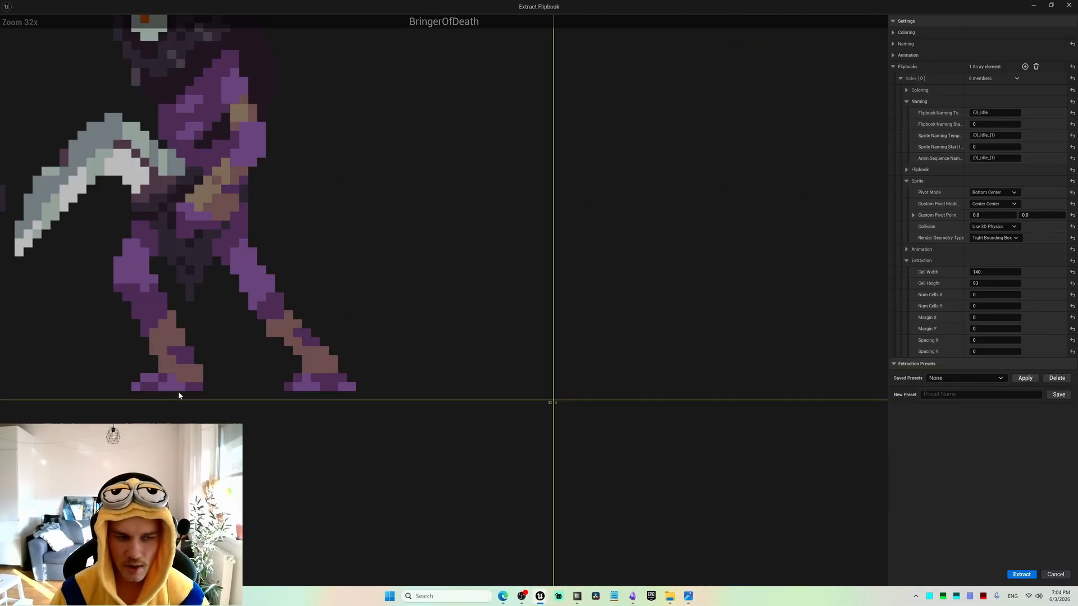
scroll(234, 301, "down", 6)
scroll(388, 331, "up", 1)
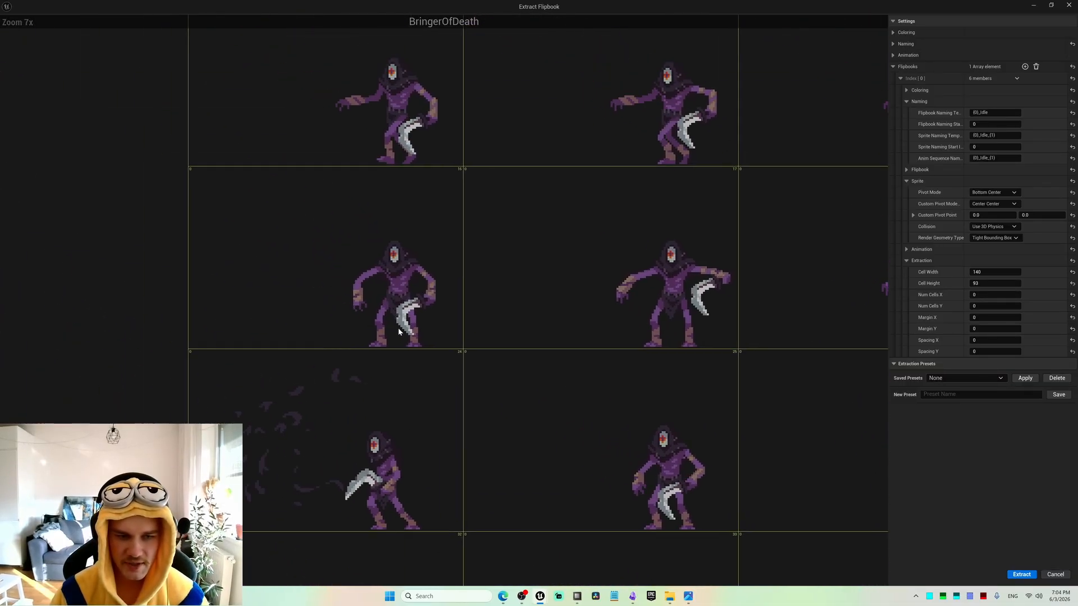
scroll(417, 378, "up", 5)
scroll(417, 378, "down", 6)
scroll(491, 335, "up", 1)
scroll(446, 344, "down", 4)
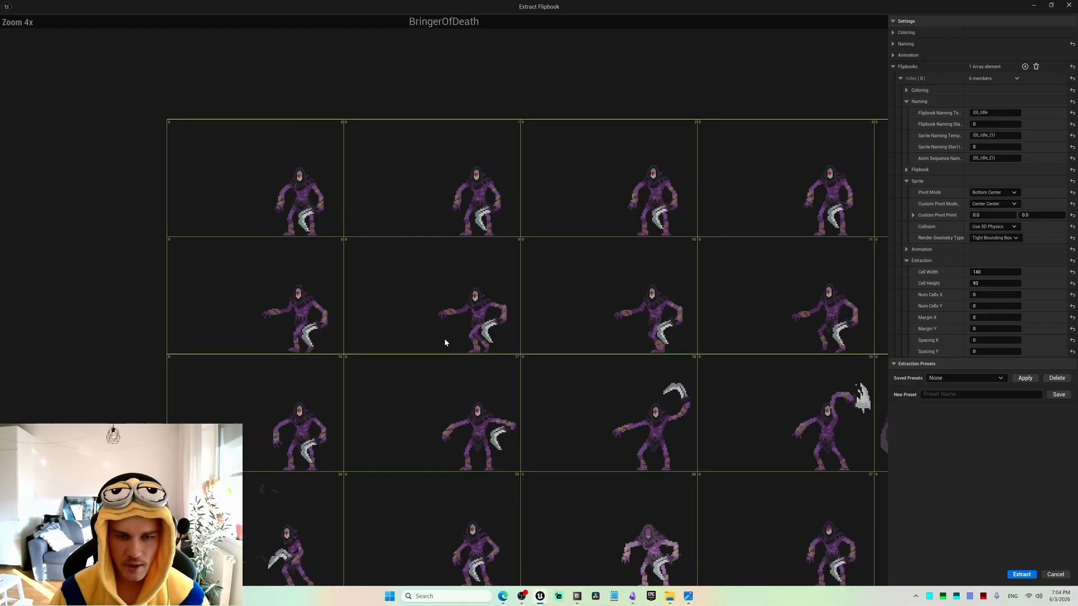
scroll(377, 313, "up", 2)
right_click_drag(384, 345, 409, 287)
scroll(377, 312, "up", 2)
scroll(377, 313, "down", 2)
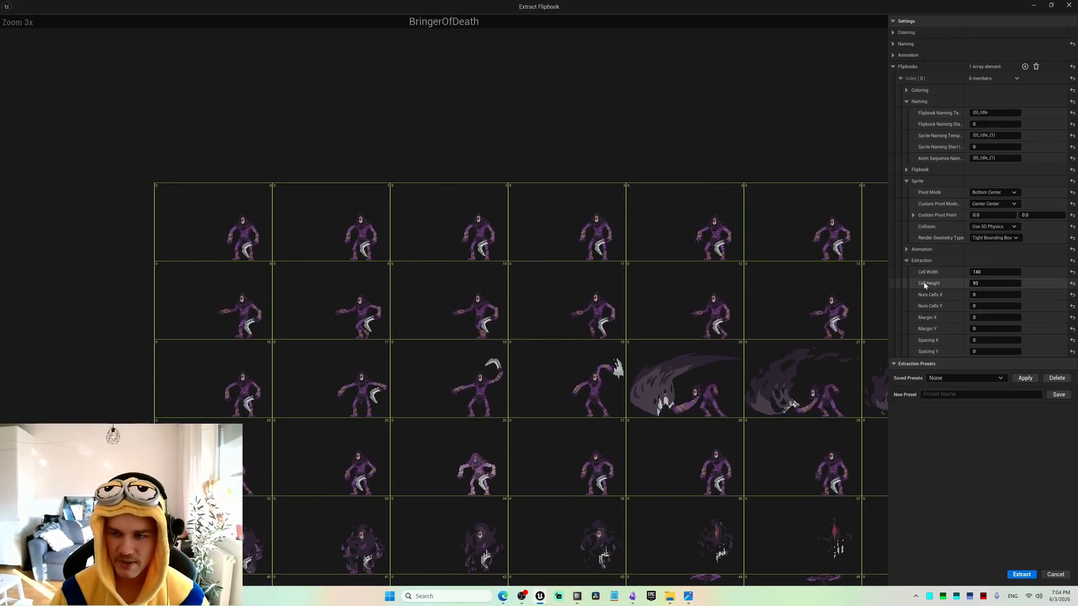
right_click_drag(676, 378, 525, 258)
scroll(578, 272, "down", 3)
scroll(595, 272, "up", 2)
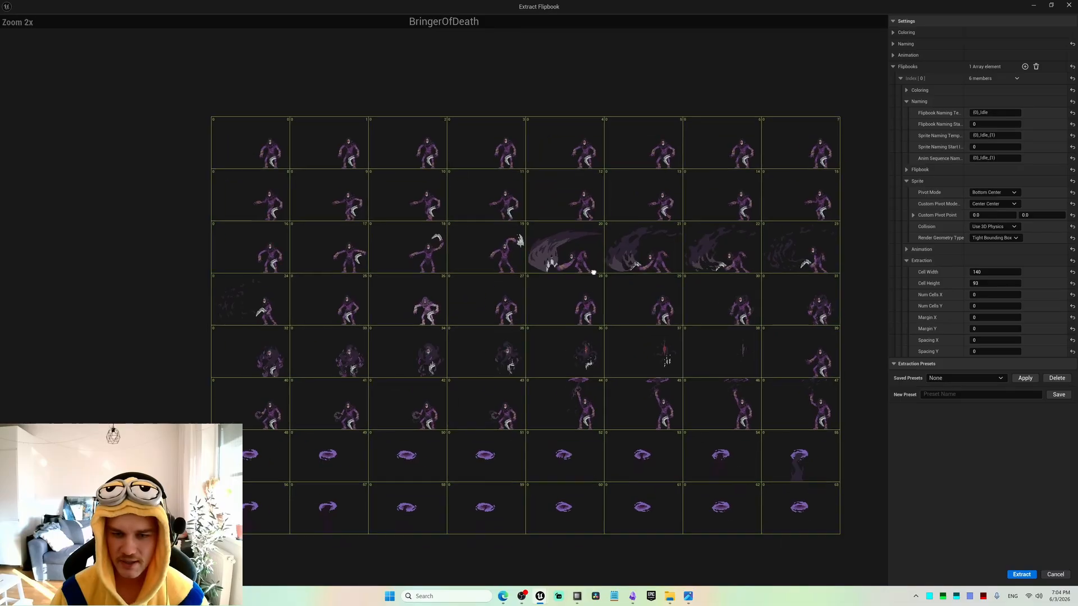
Set the Idle entry's extraction cell height to 92.
left_click(989, 282)
type("92")
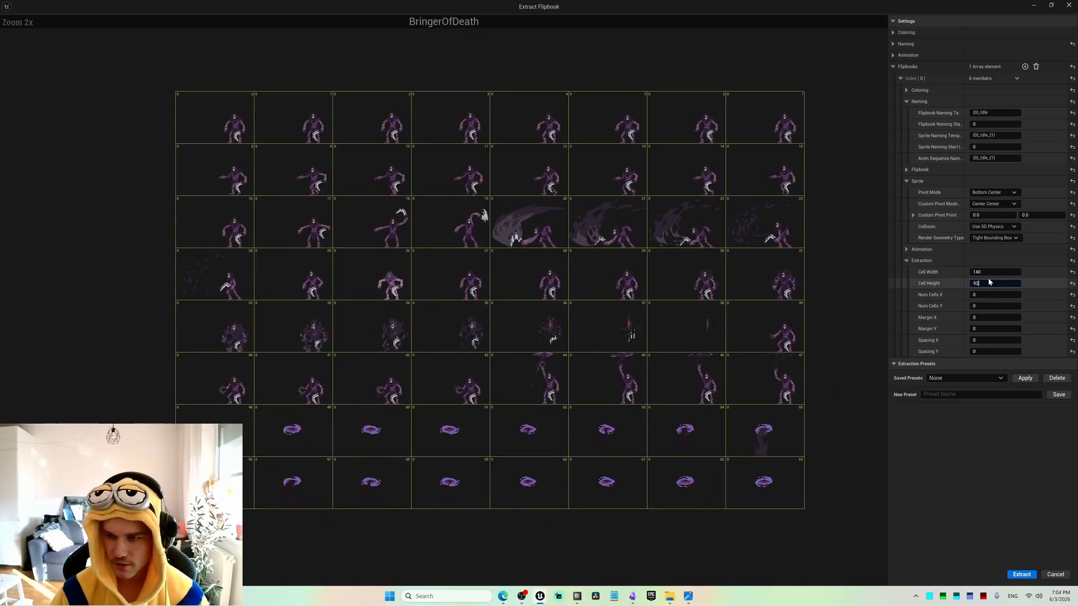
key("Return")
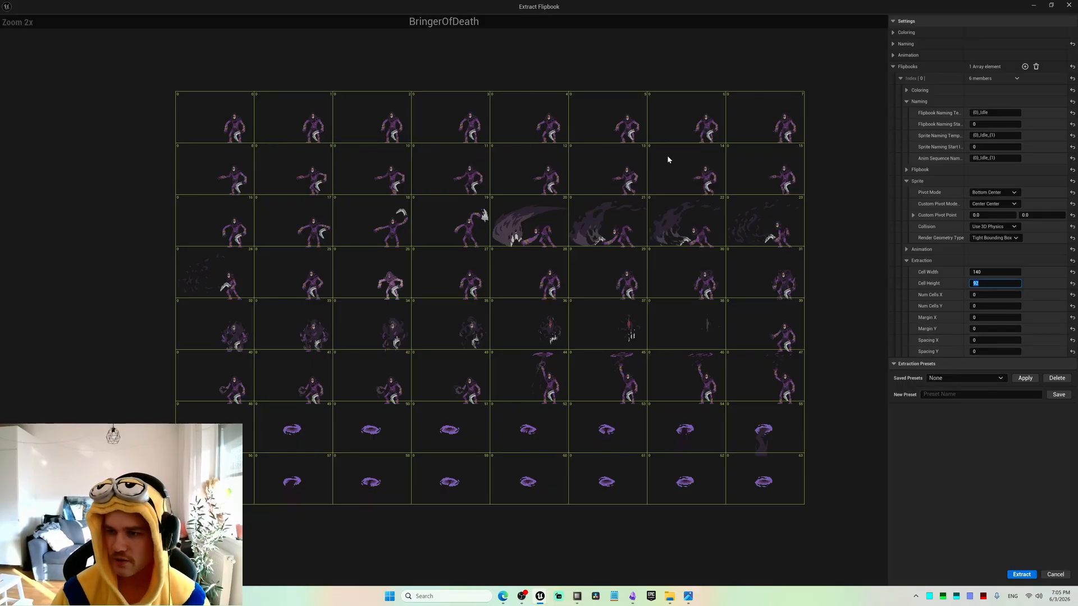
Limit the Idle extraction to the first row with Num Cells X at 0 and Num Cells Y at 1.
left_click(988, 296)
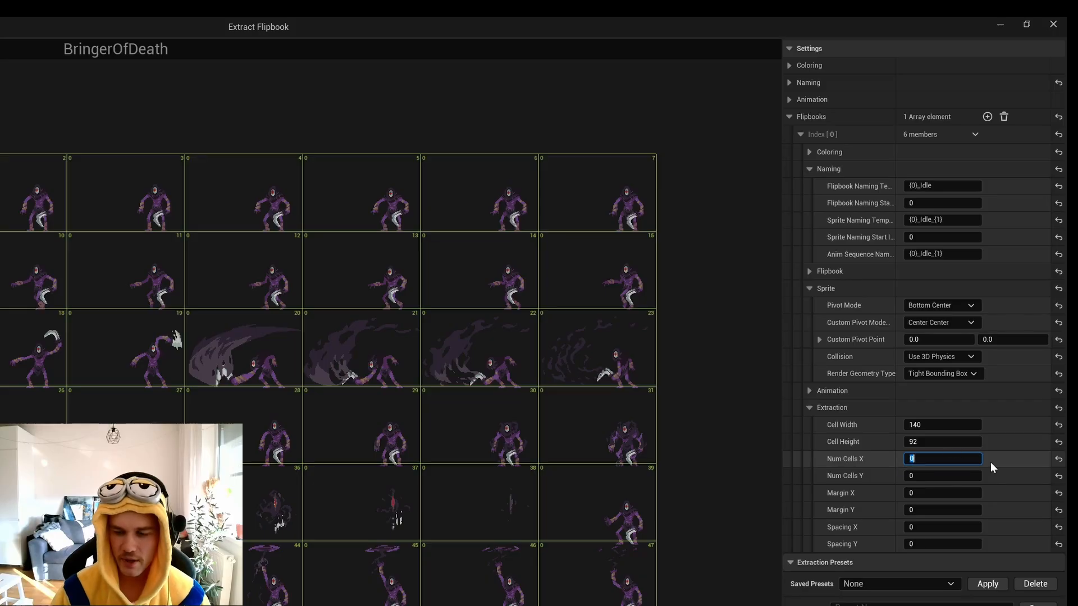
type("8")
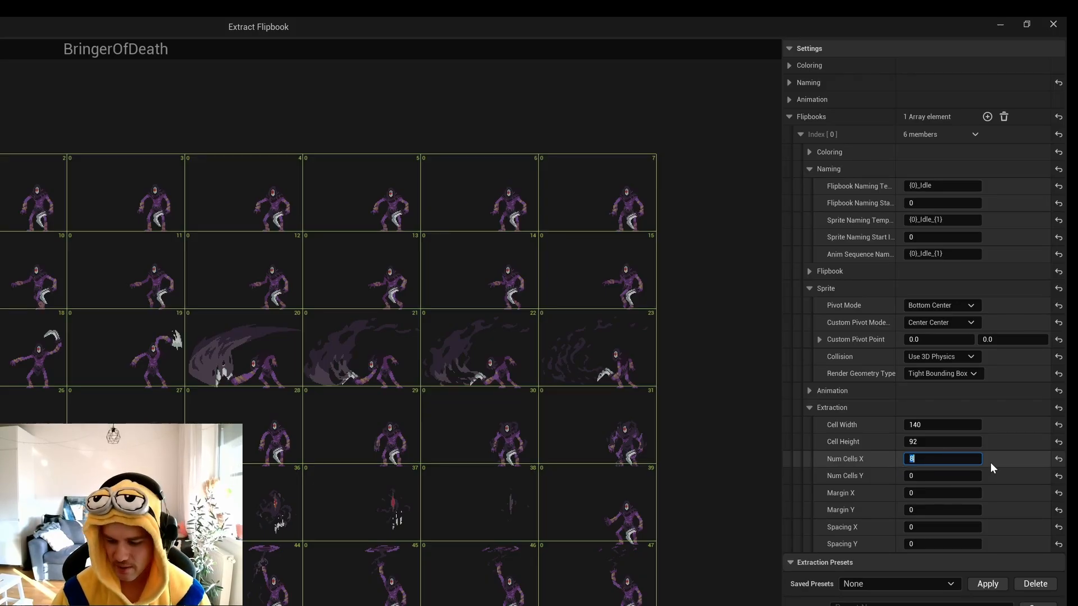
type("0")
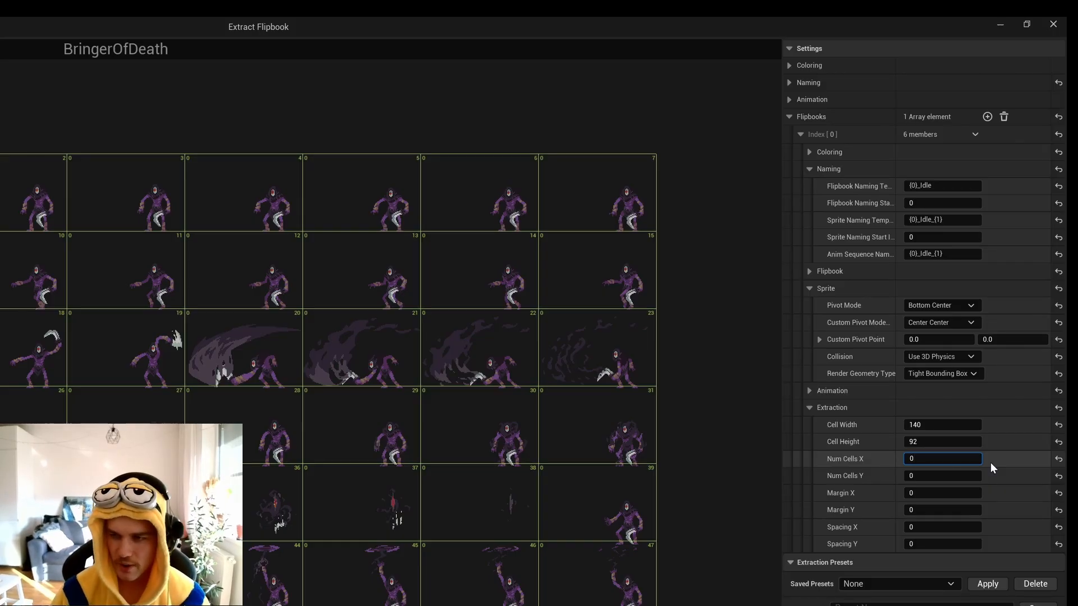
key("Tab")
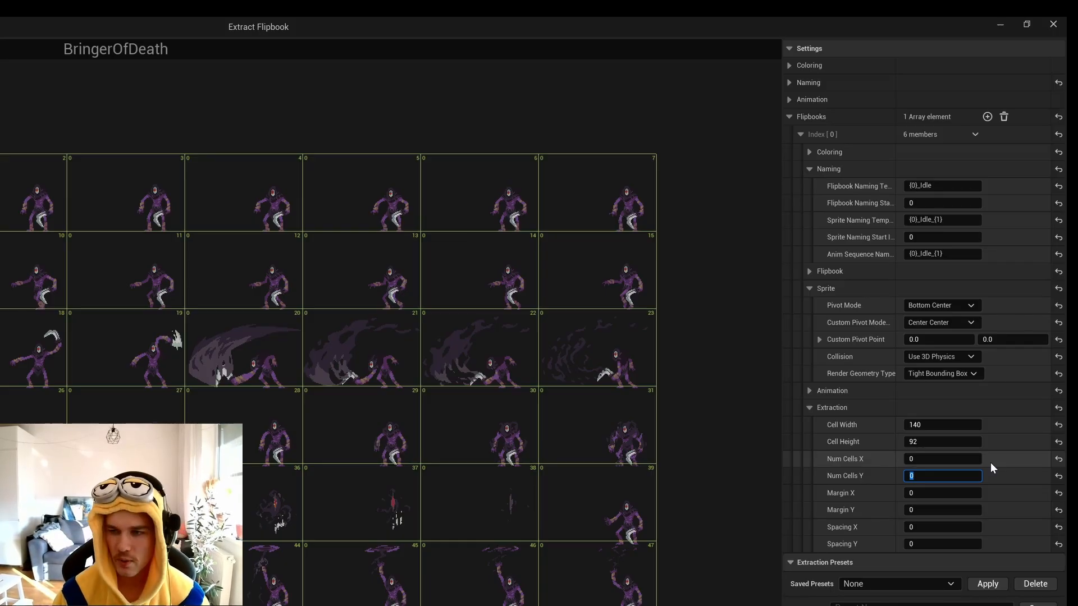
type("1")
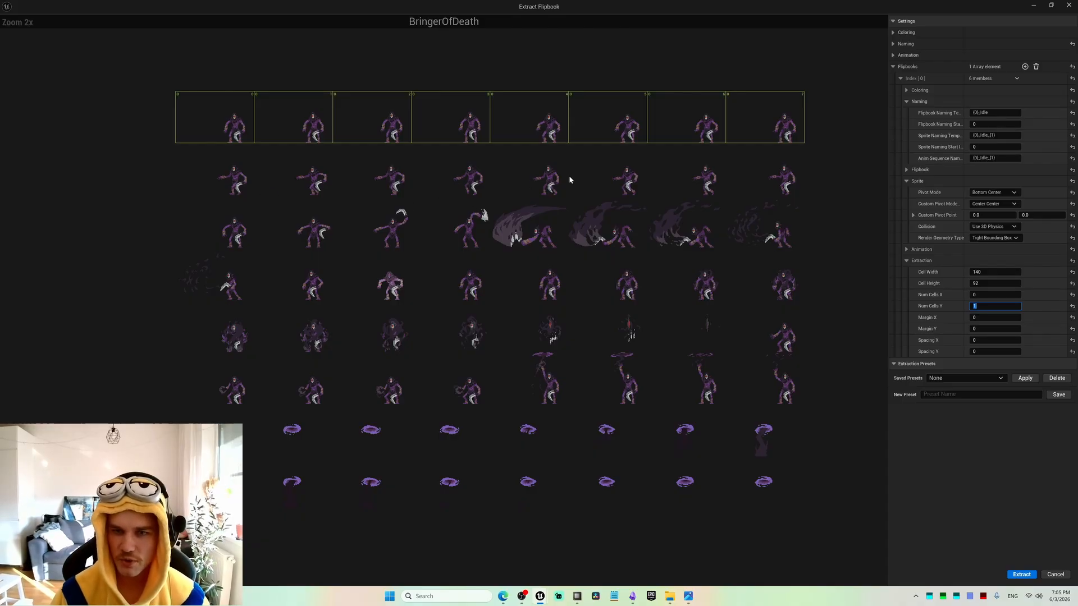
Collapse the Idle entry, add a second flipbook entry, and set its flipbook naming template to {0}_Walk.
left_click(901, 78)
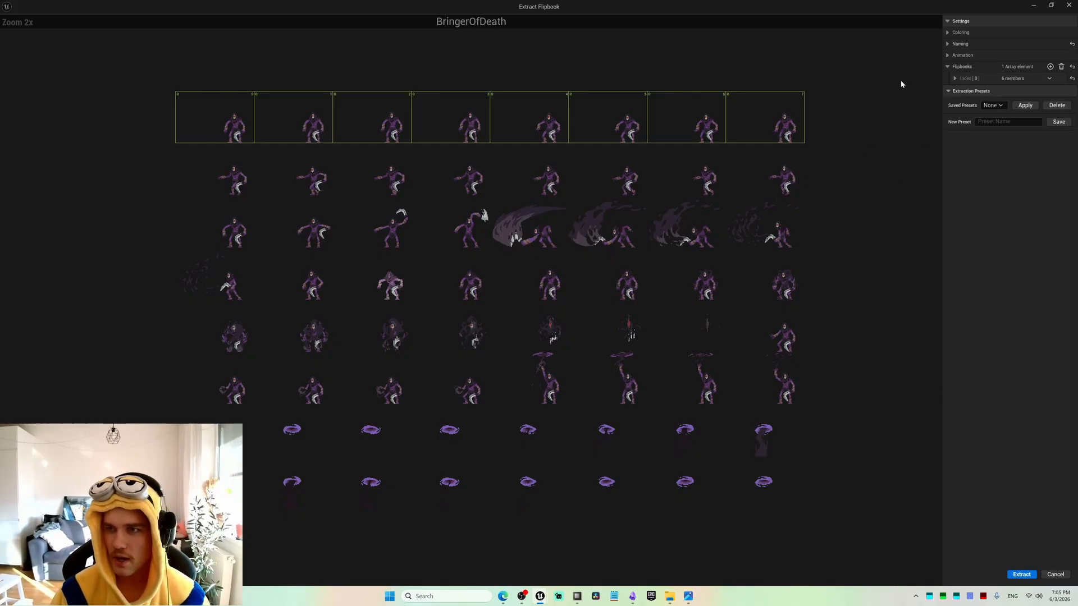
left_click(1050, 66)
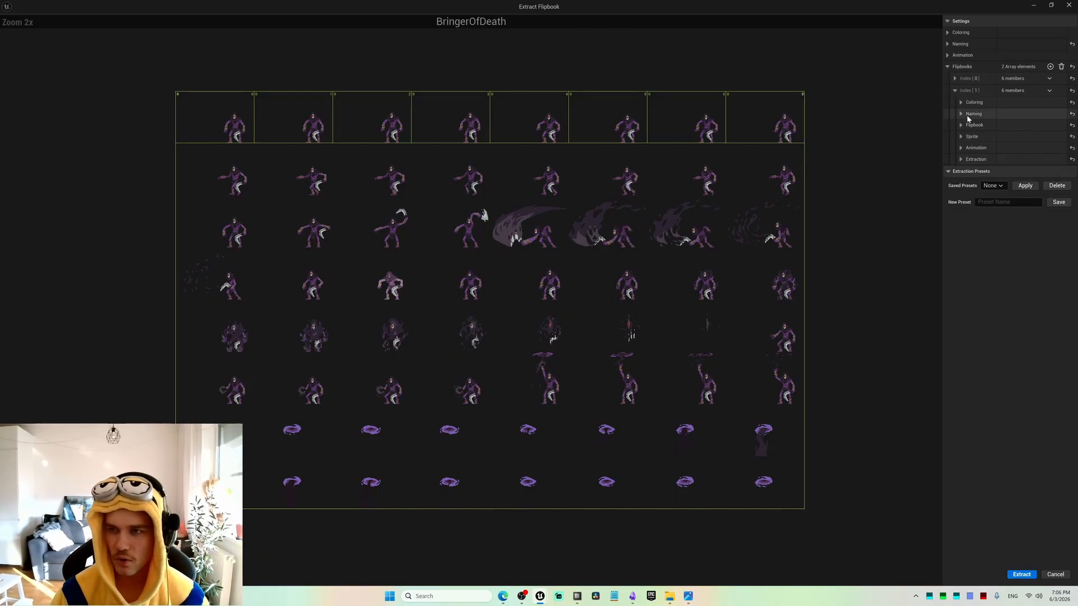
left_click(989, 113)
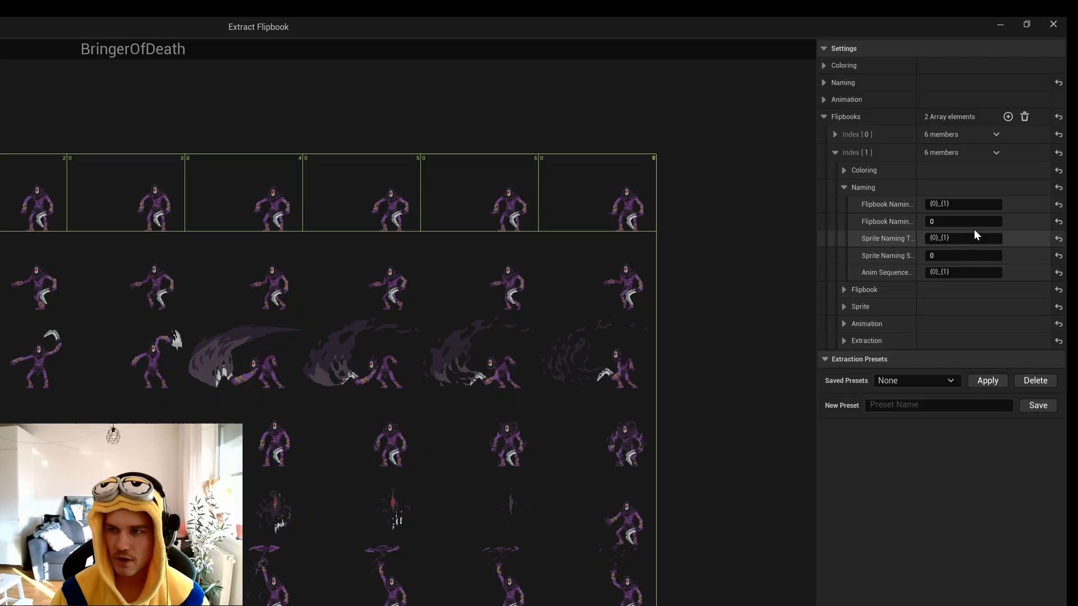
left_click(980, 205)
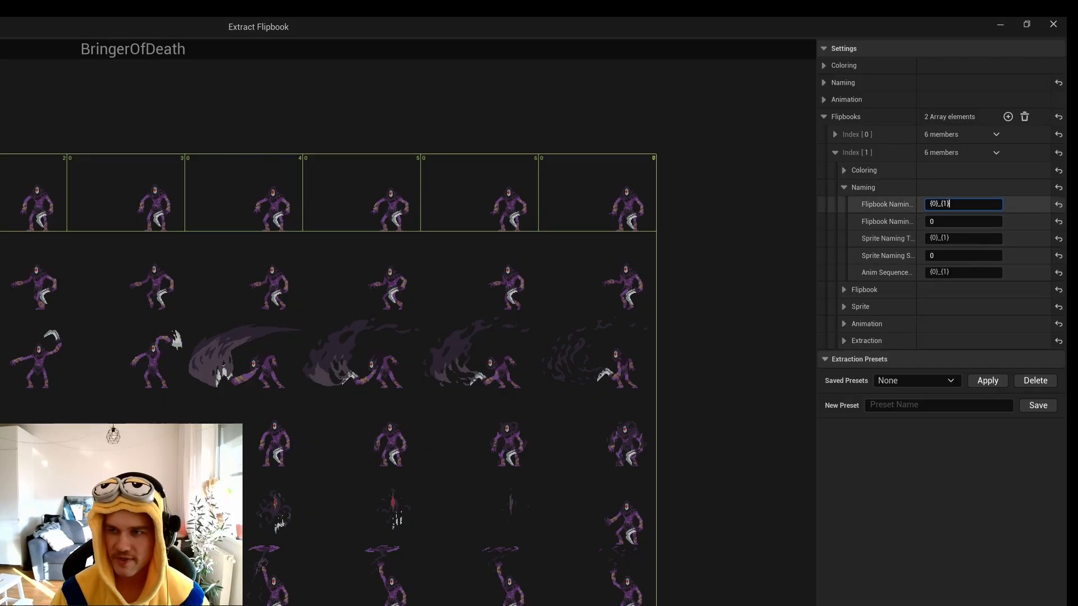
key("BackSpace")
key("BackSpace")
key("BackSpace")
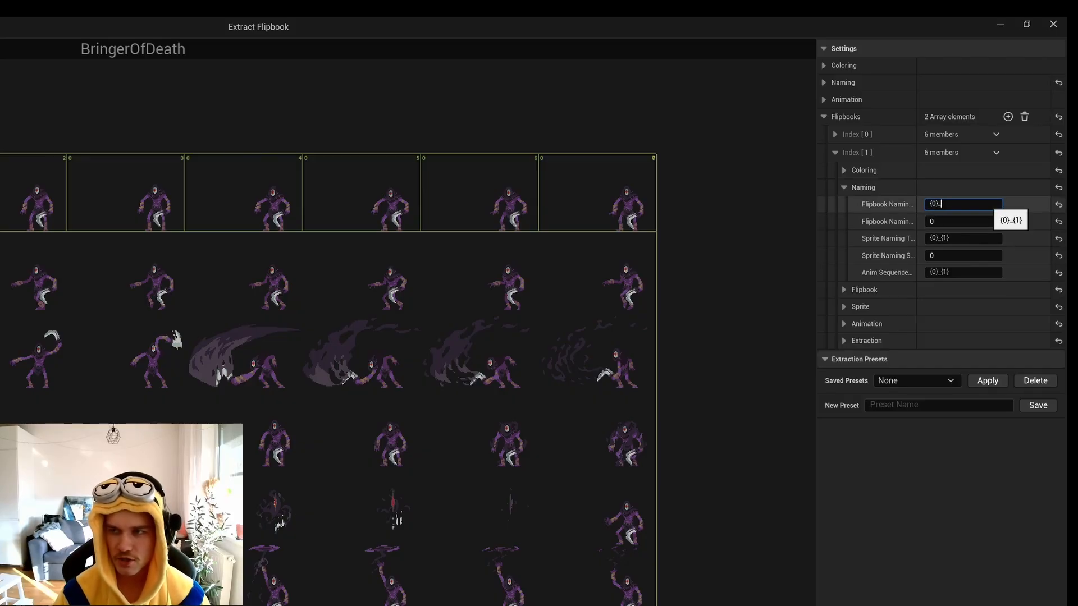
type("Walk")
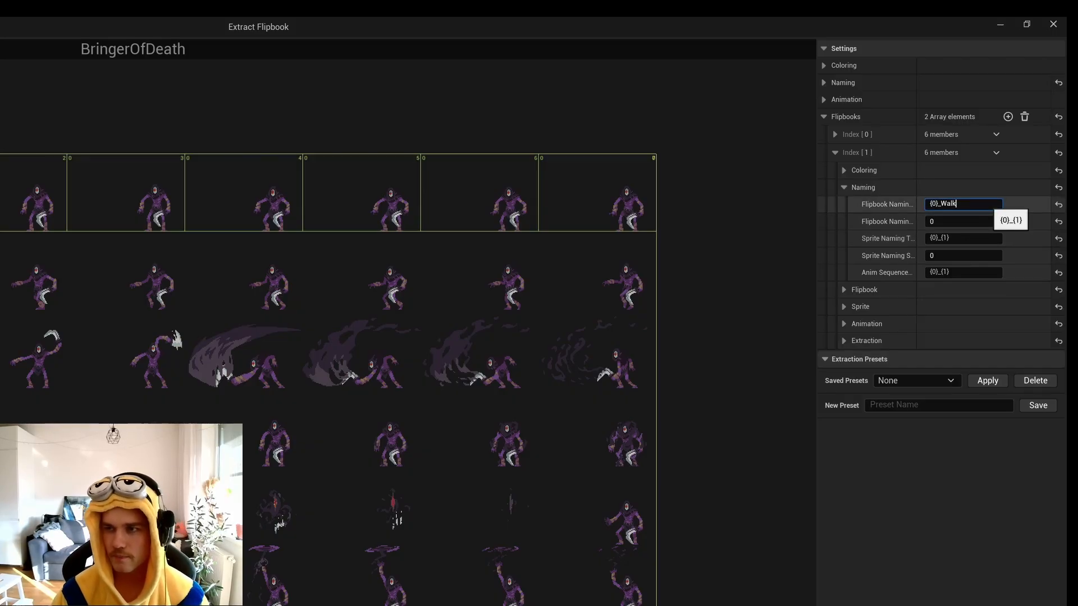
Copy _Walk into the second entry's sprite and anim sequence naming templates so both read {0}_Walk_{1}.
key("shift+Left")
key("shift+Left")
key("shift+Left")
key("shift+Left")
key("shift+Left")
key("ctrl+c")
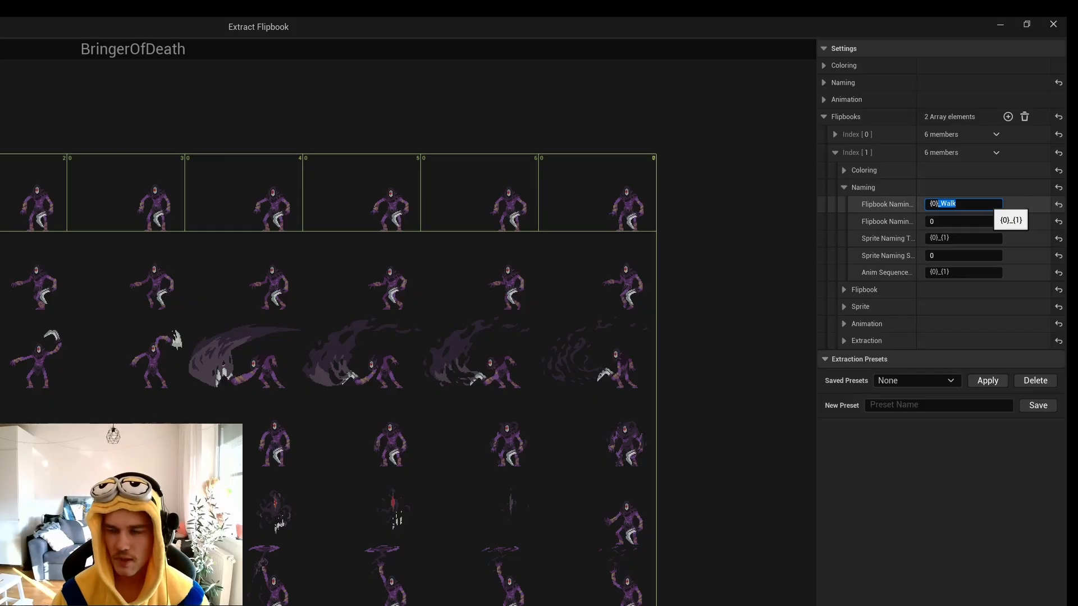
left_click(986, 243)
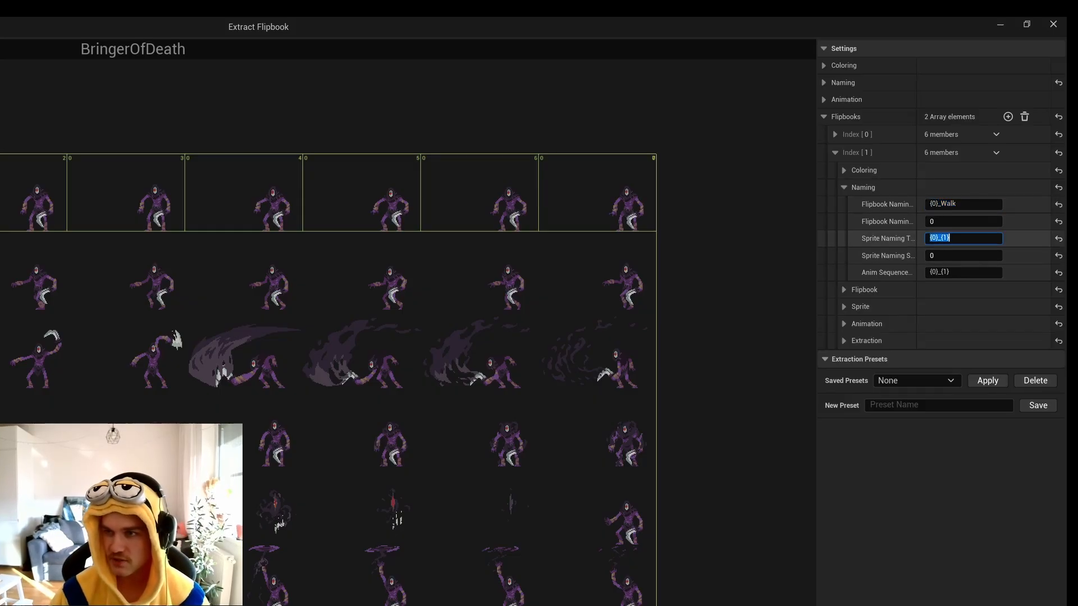
key("Home")
key("Right")
key("Right")
key("Right")
key("ctrl+v")
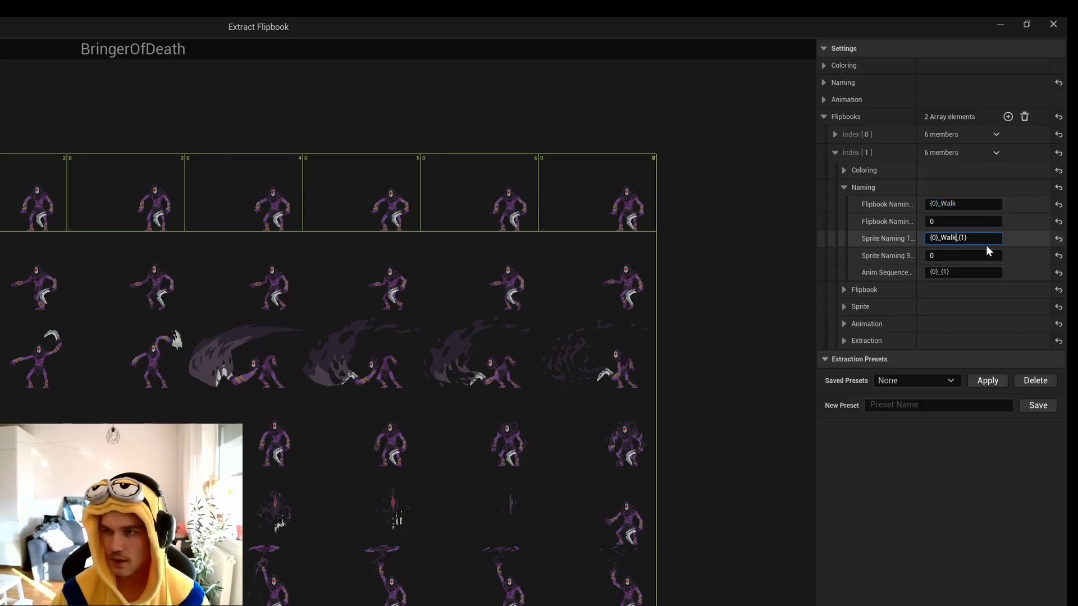
left_click(958, 273)
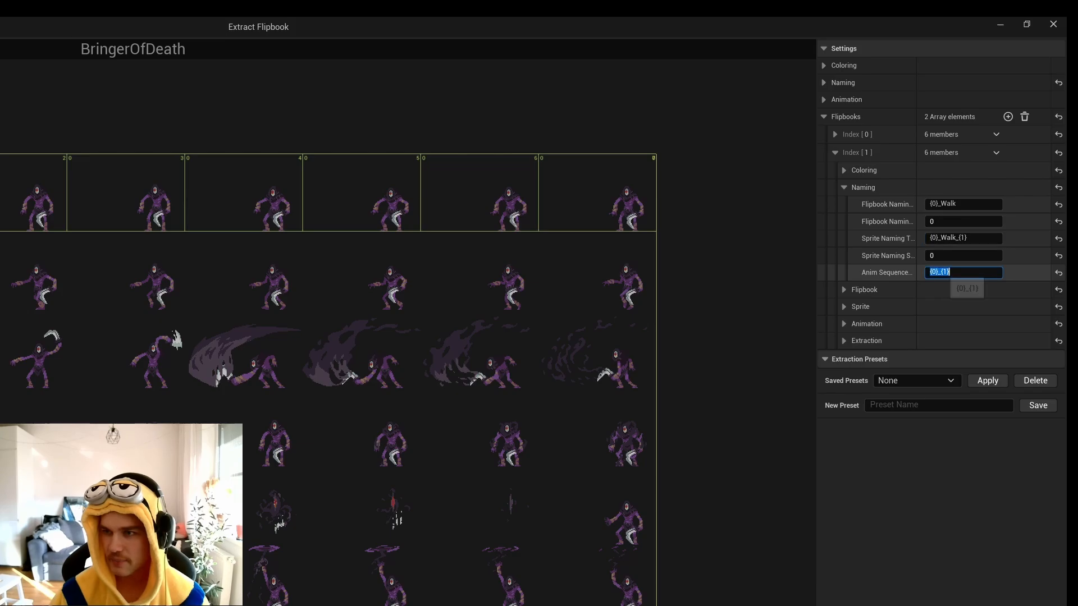
key("Home")
key("Right")
key("Right")
key("Right")
key("ctrl+v")
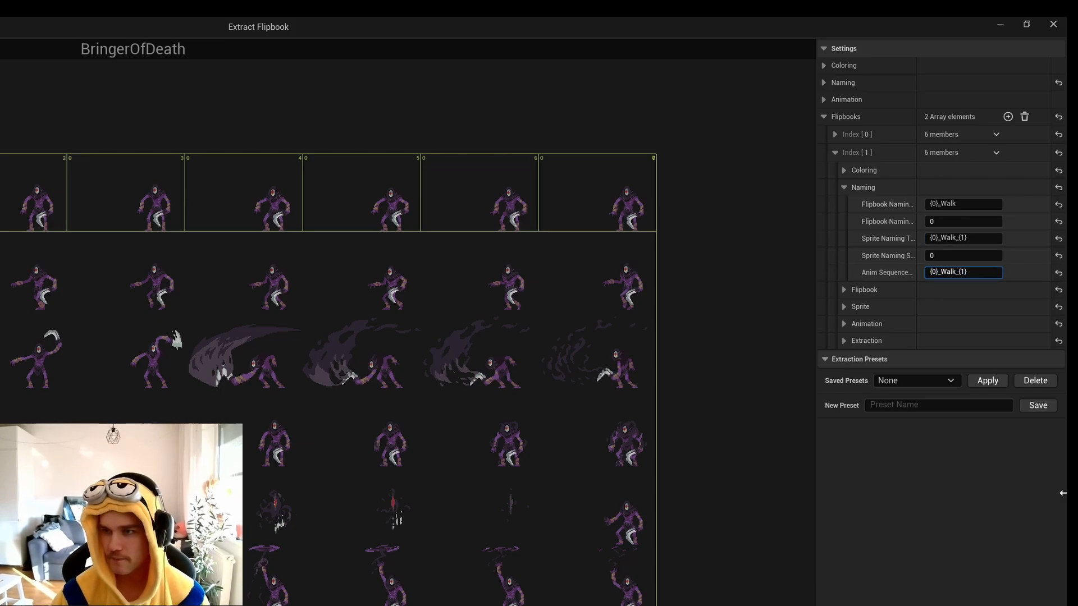
Set the Walk entry's sprite pivot mode to Bottom Center.
left_click(844, 306)
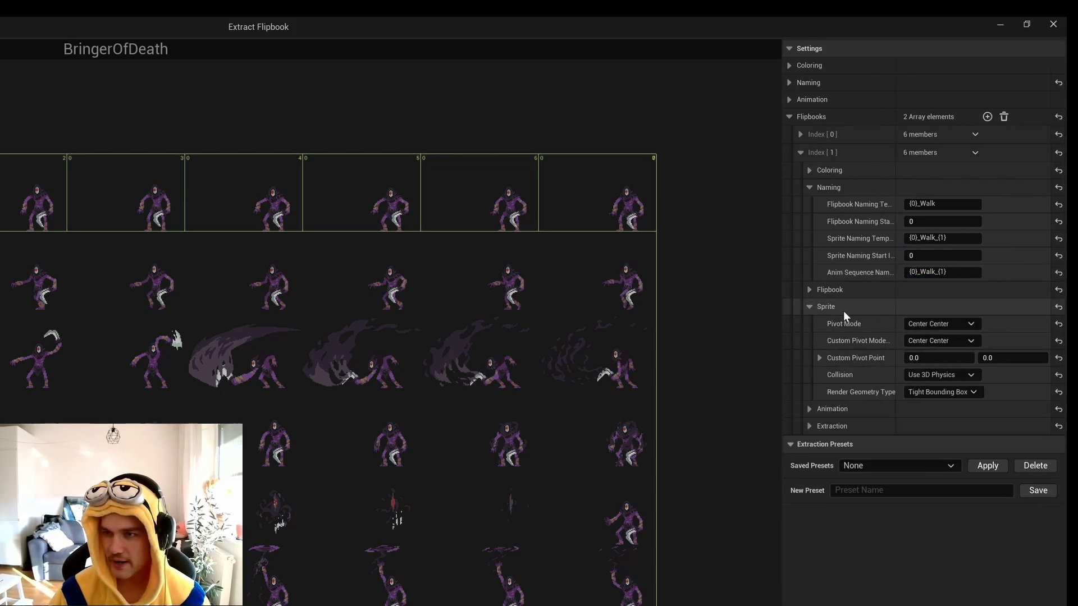
left_click(967, 324)
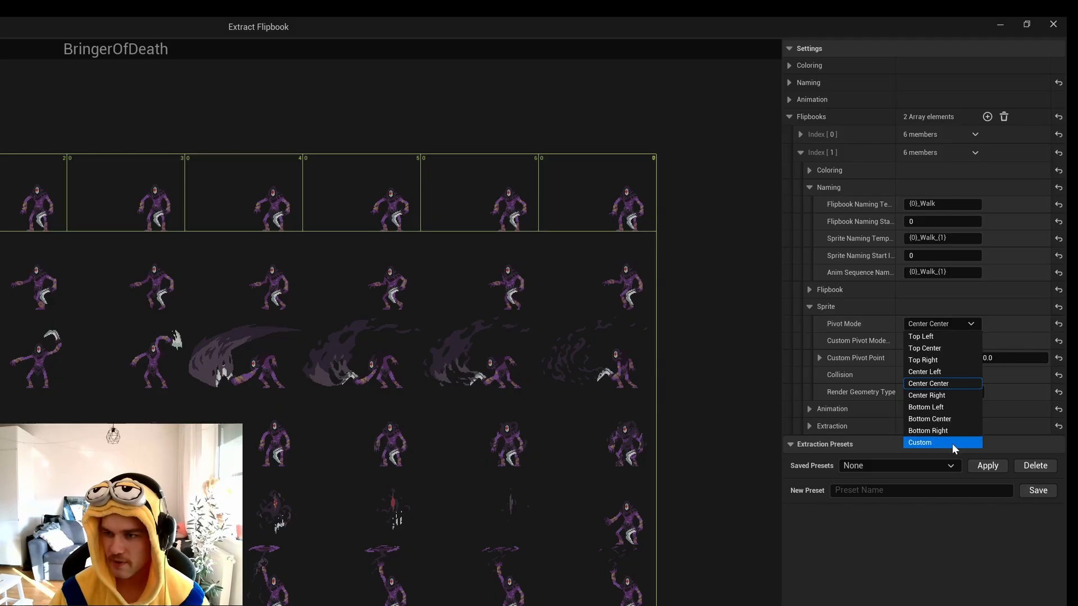
left_click(953, 418)
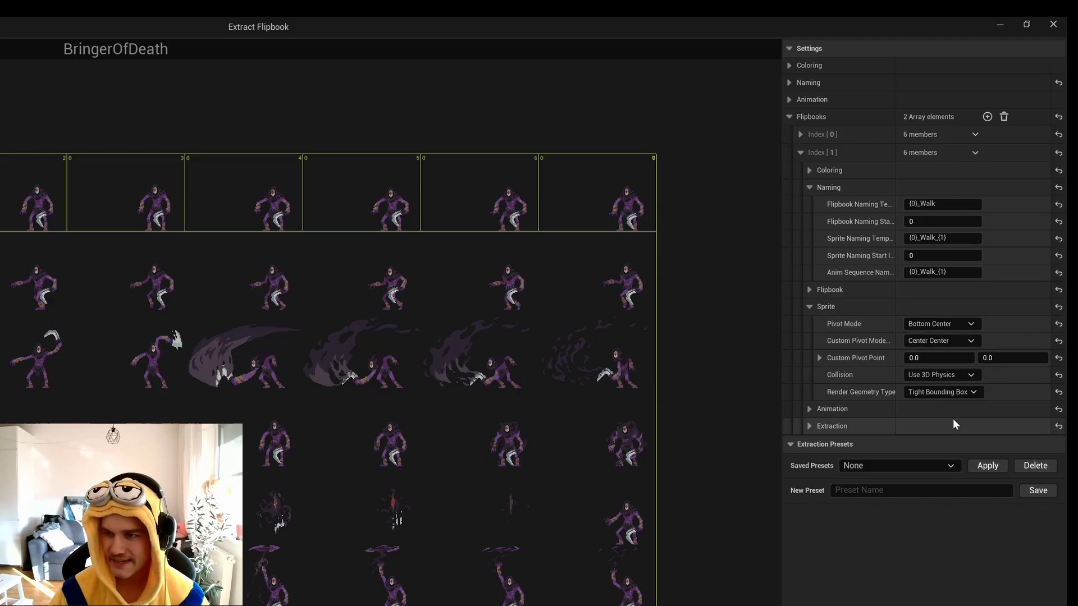
Set the Walk entry's extraction cell width to 140 and cell height to 92.
left_click(809, 426)
left_click(916, 443)
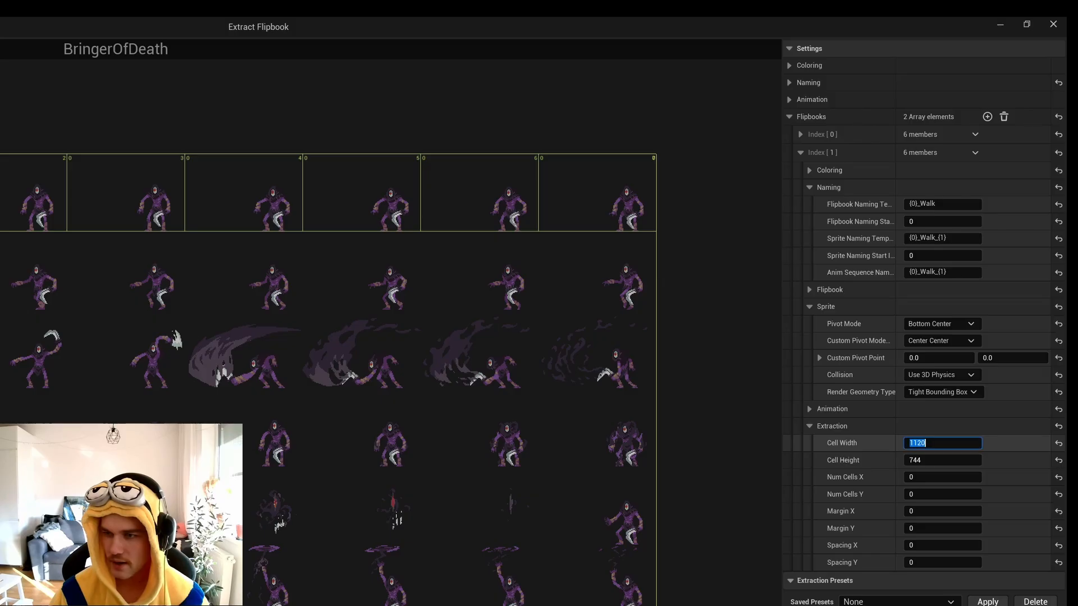
type("140")
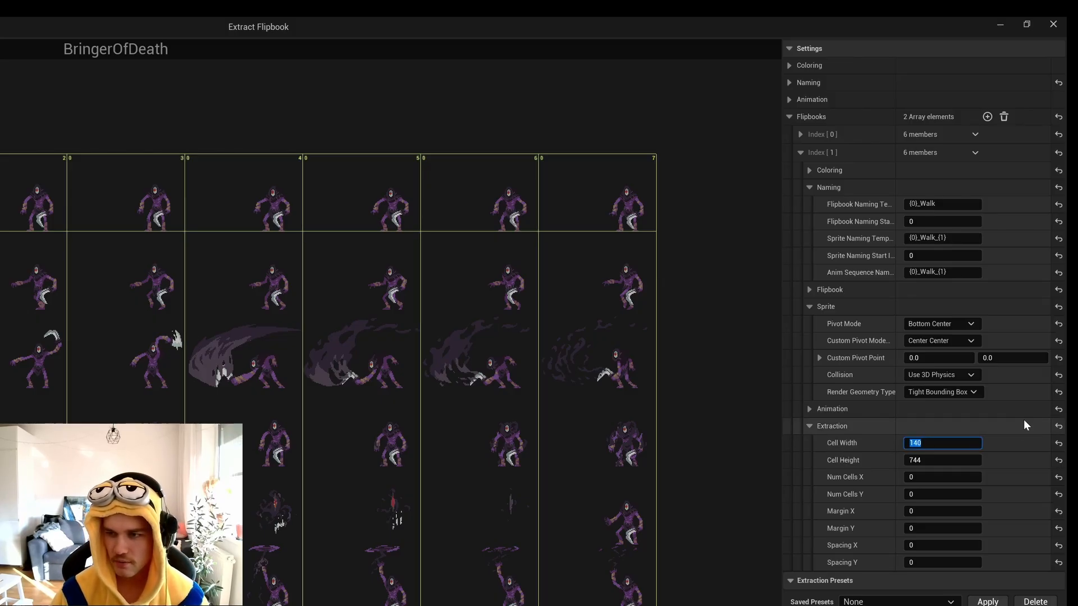
key("Tab")
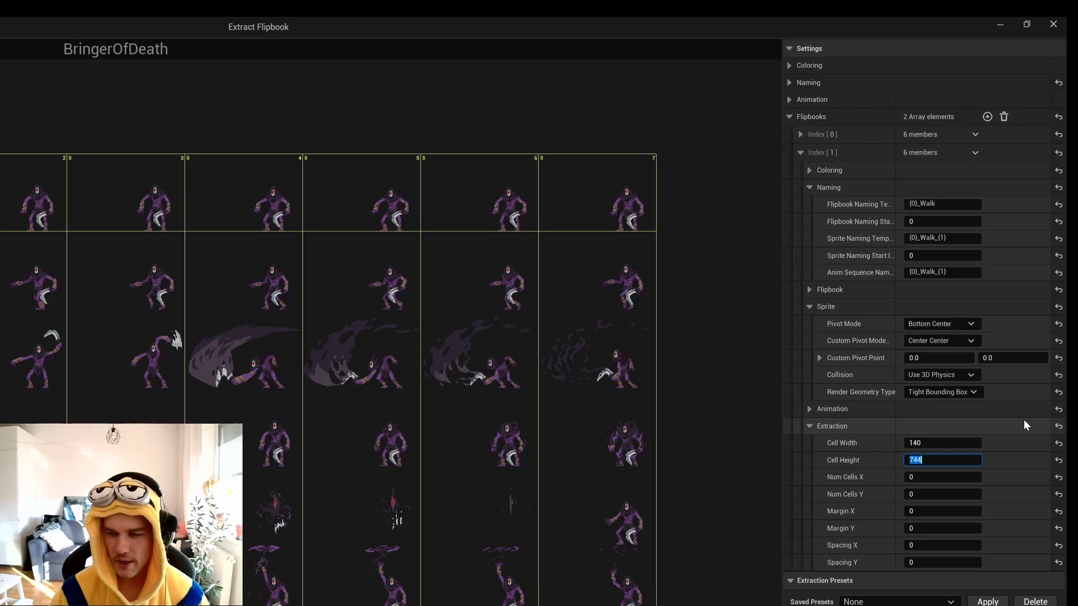
type("92")
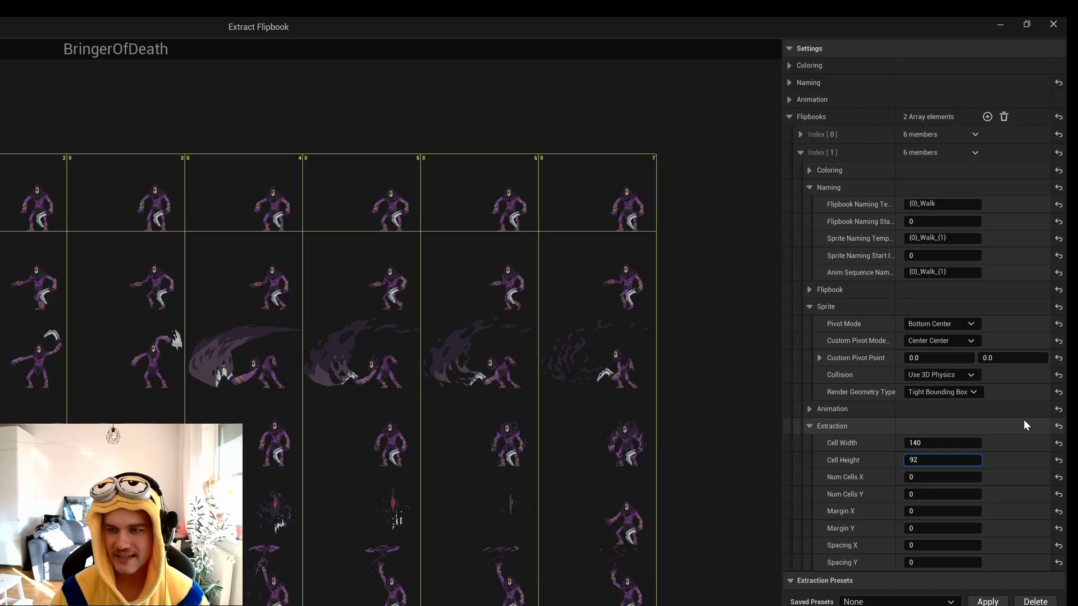
key("Return")
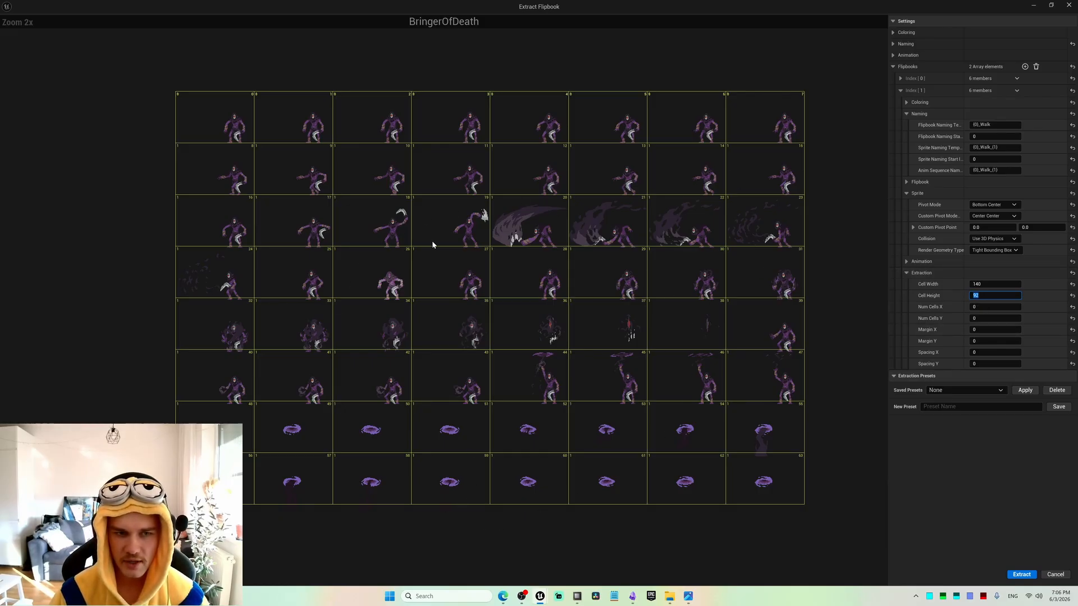
Check the walk frames' feet against the lower cell border and set the Walk entry's Margin Y to 1.
scroll(486, 202, "up", 5)
scroll(447, 182, "up", 5)
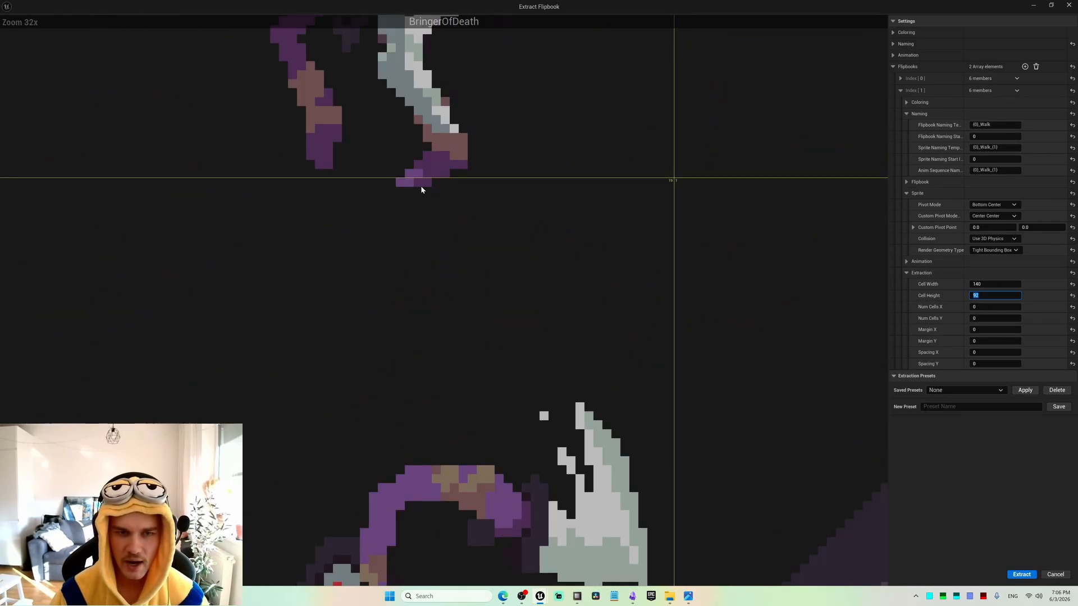
scroll(419, 202, "down", 7)
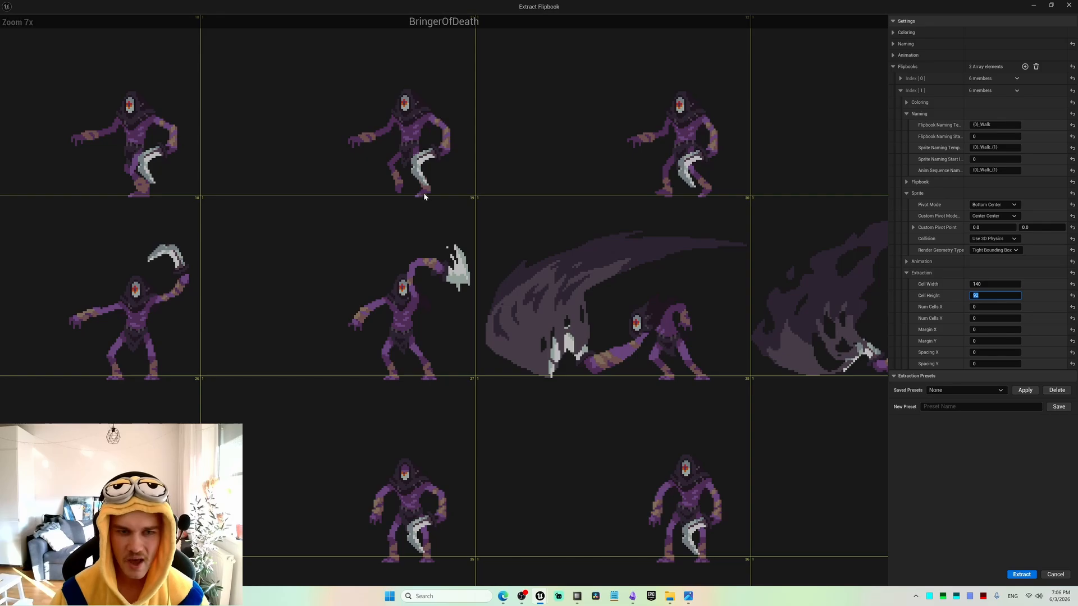
scroll(419, 198, "down", 1)
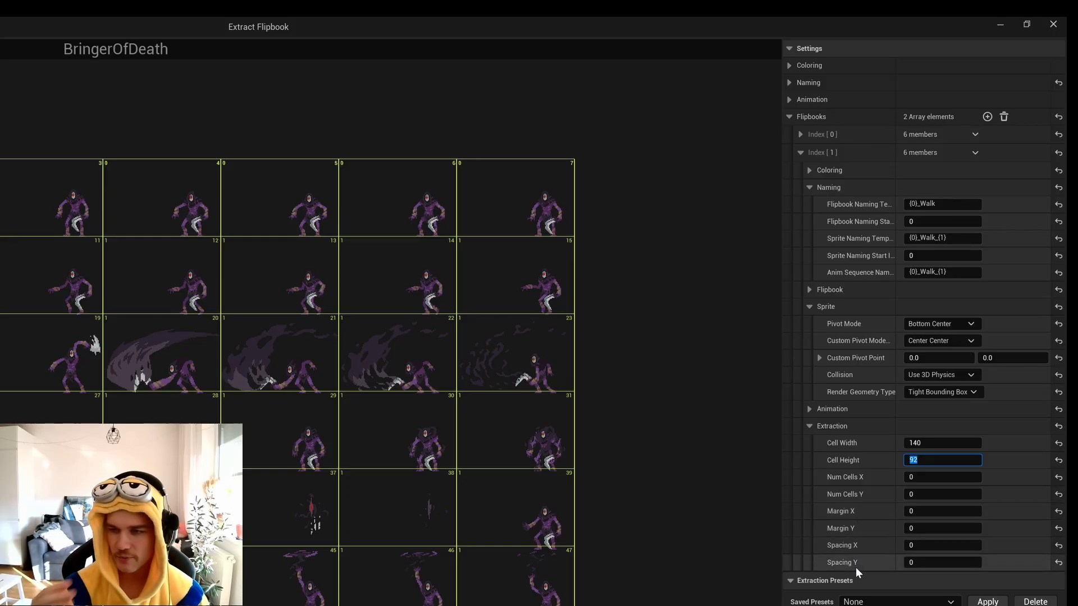
left_click(933, 529)
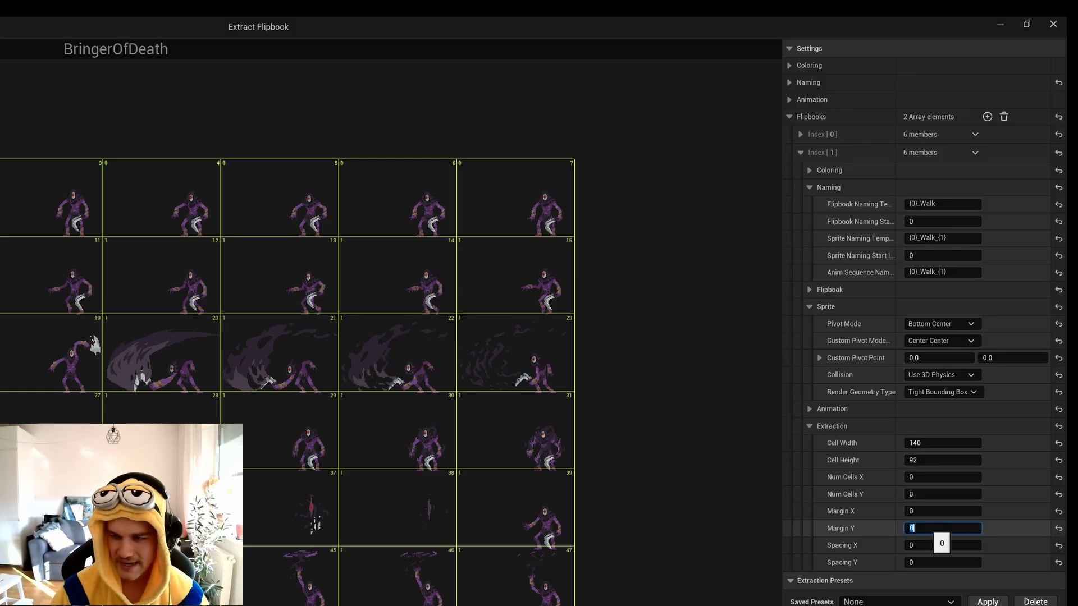
type("1")
key("Return")
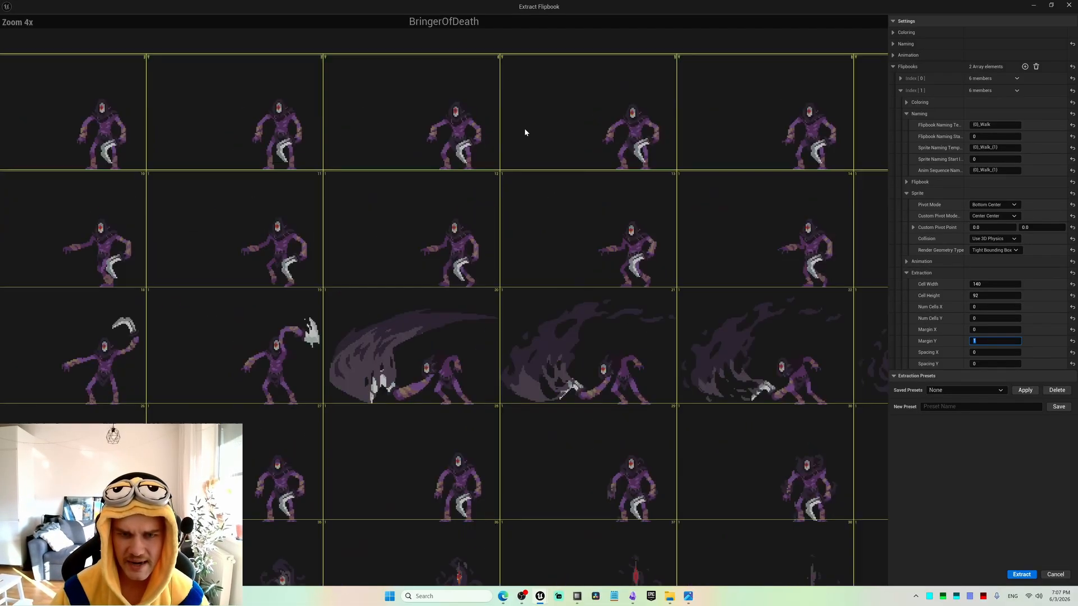
Check the feet against the cell borders in the first row and set the Walk entry's Num Cells Y to 1.
scroll(500, 187, "up", 2)
scroll(414, 187, "up", 4)
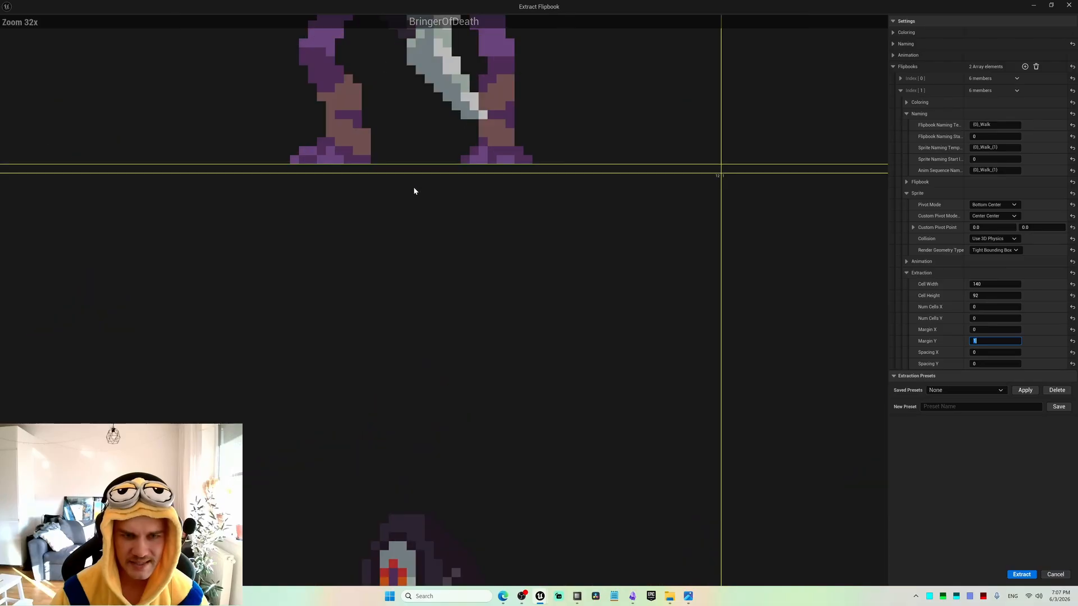
right_click_drag(416, 179, 479, 262)
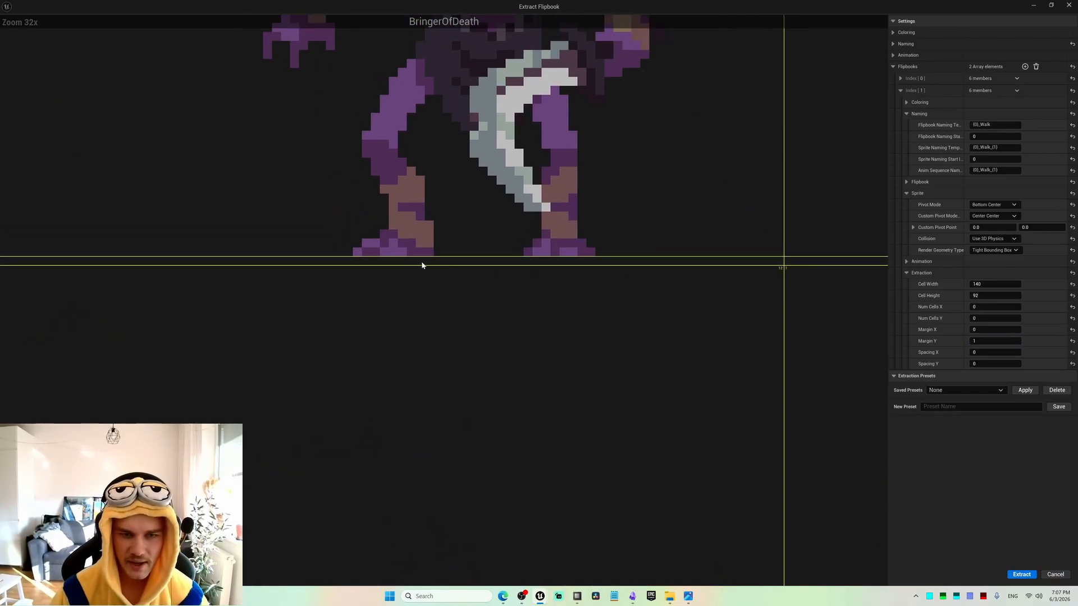
scroll(433, 261, "down", 4)
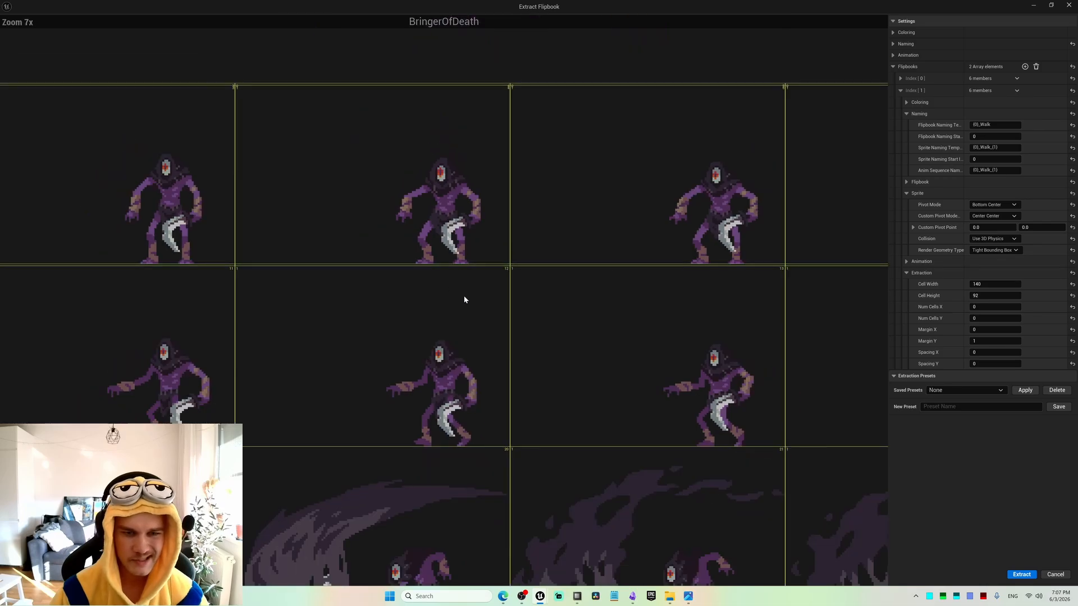
scroll(465, 299, "down", 5)
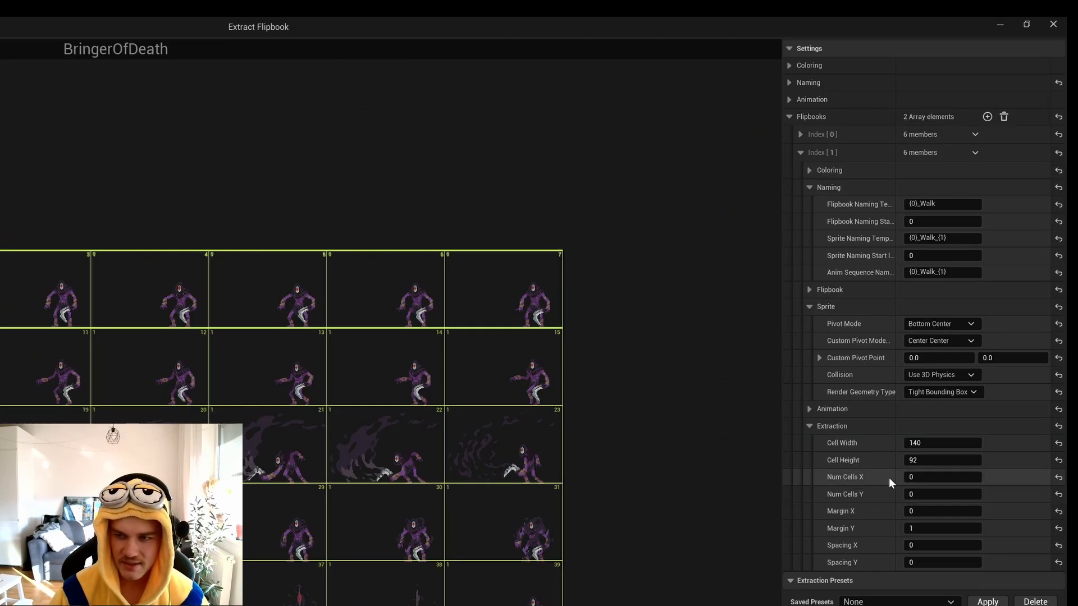
left_click(918, 494)
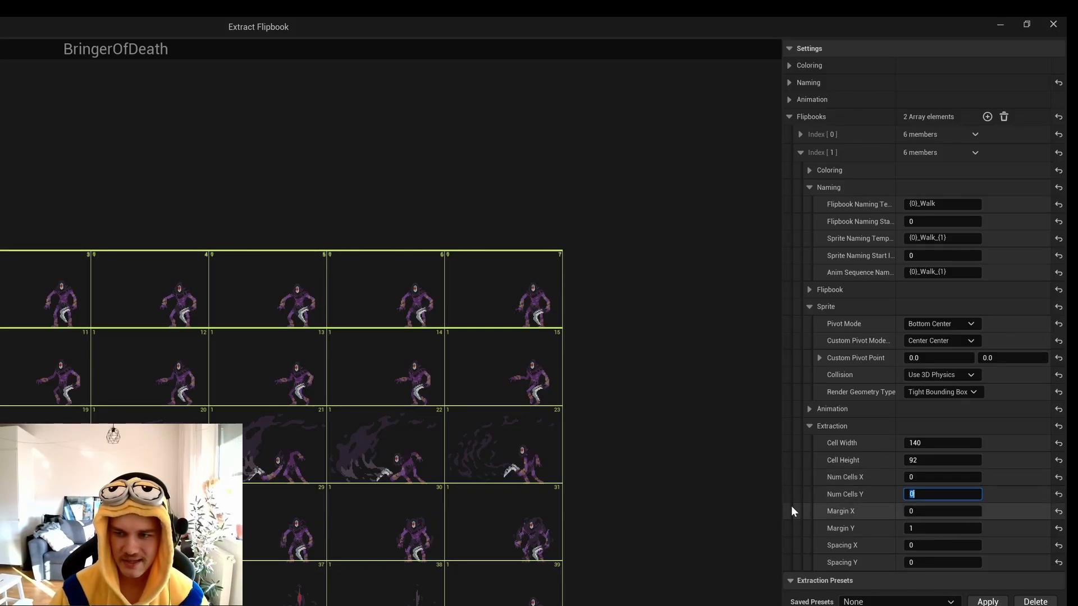
type("1")
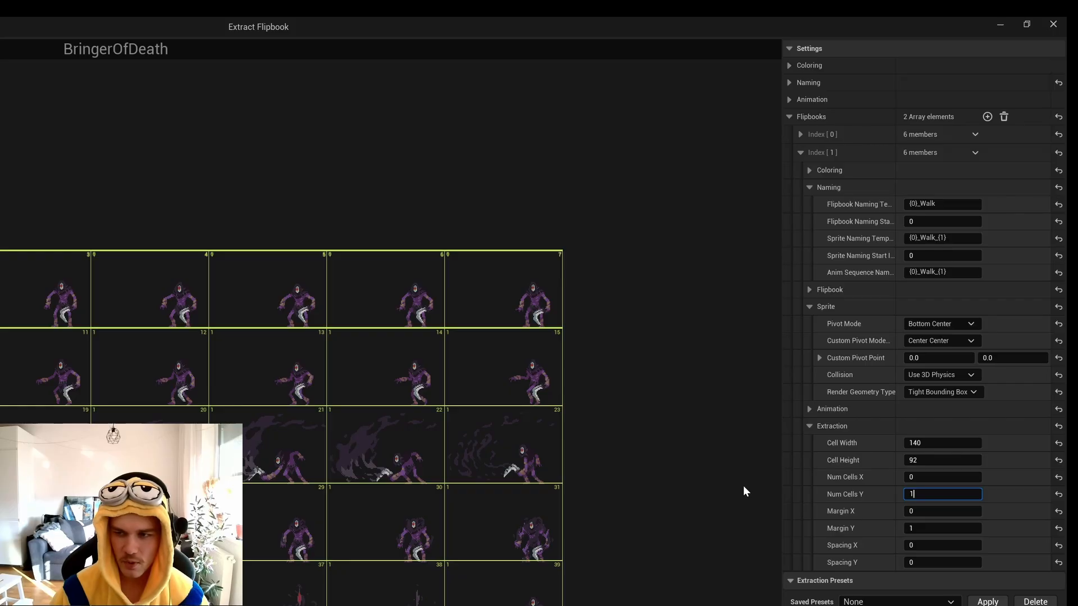
key("Return")
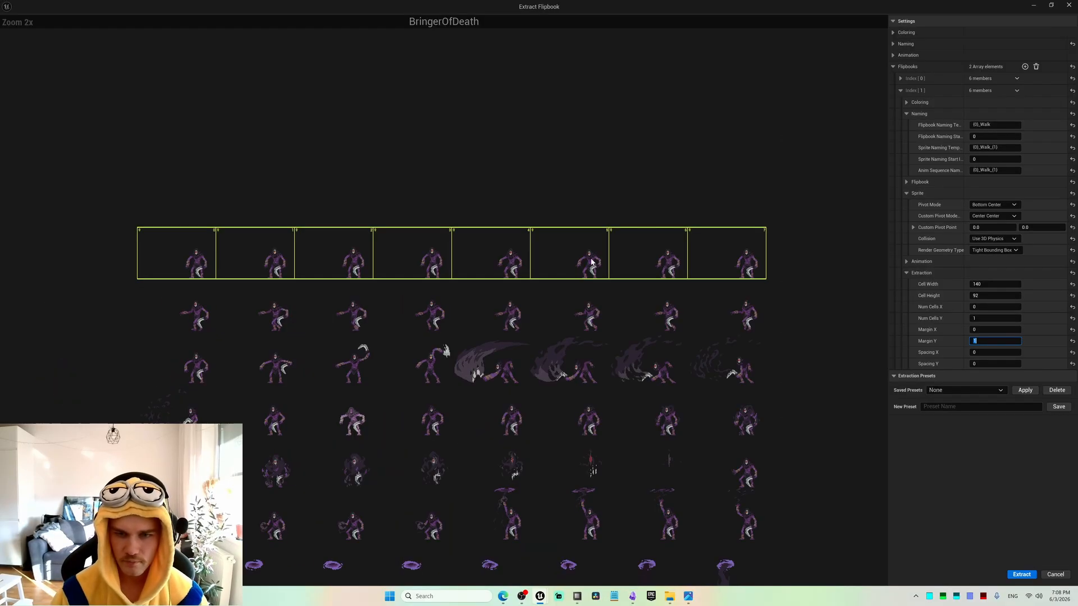
Set the Walk entry's Margin Y to 93 and inspect how its cells frame the sheet's second row.
left_click(943, 528)
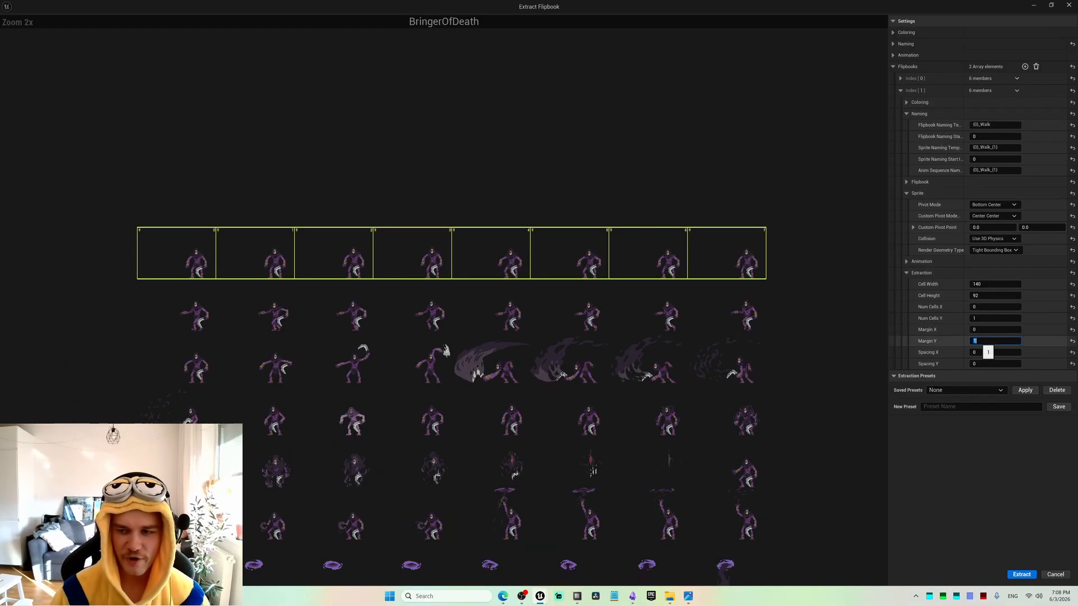
right_click_drag(228, 284, 235, 311)
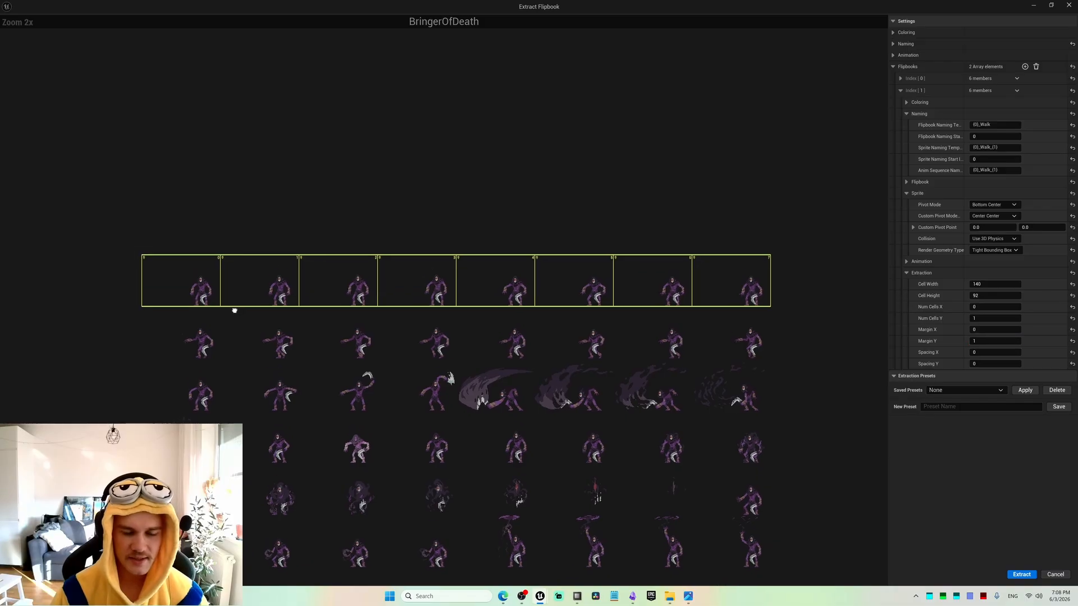
scroll(349, 315, "up", 1)
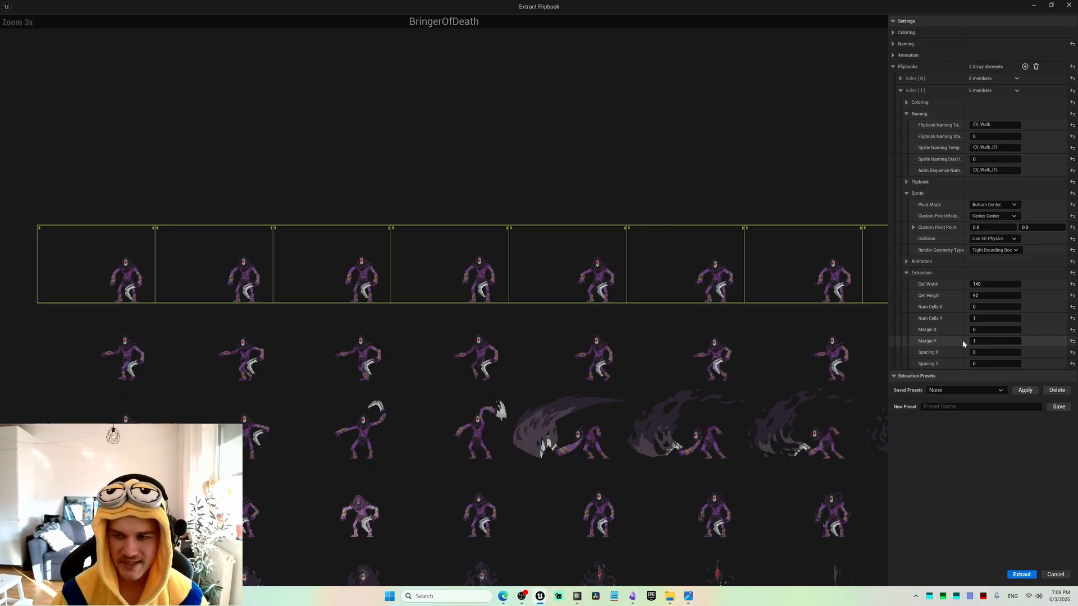
type("93")
key("Return")
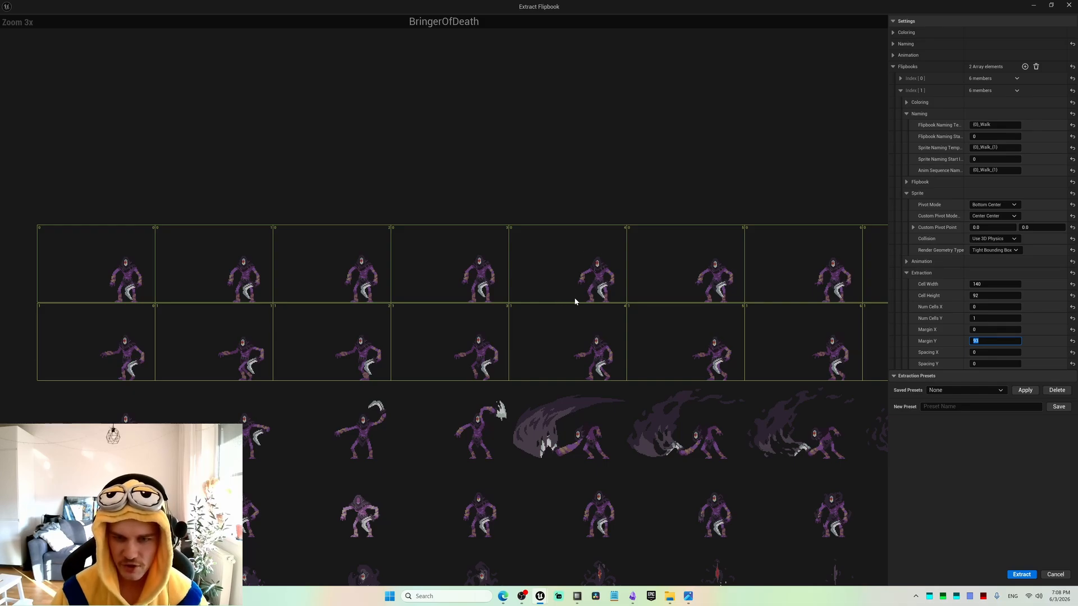
scroll(563, 305, "up", 8)
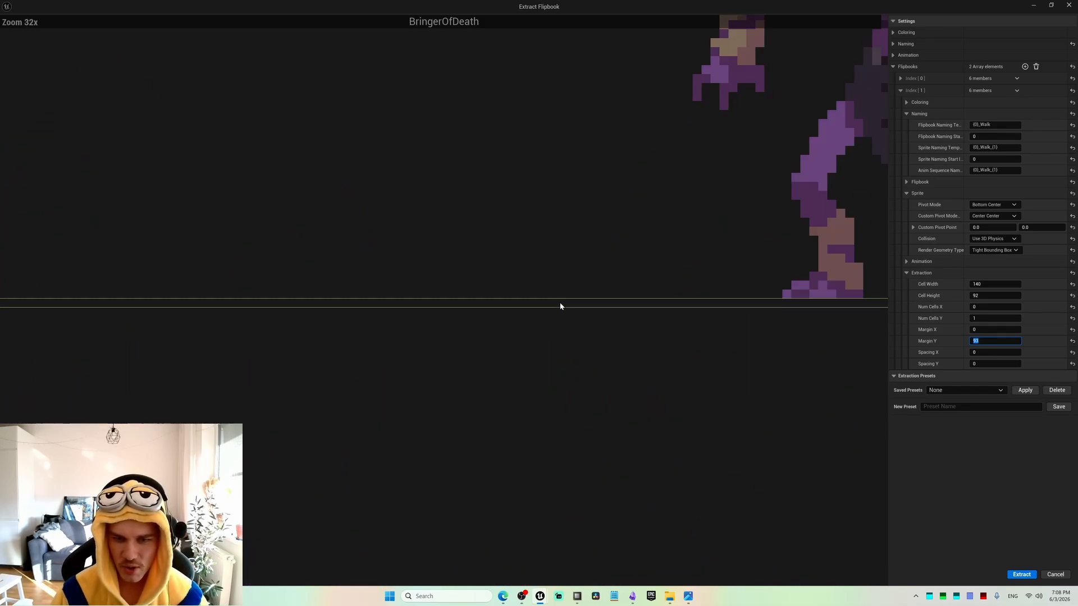
scroll(556, 303, "down", 9)
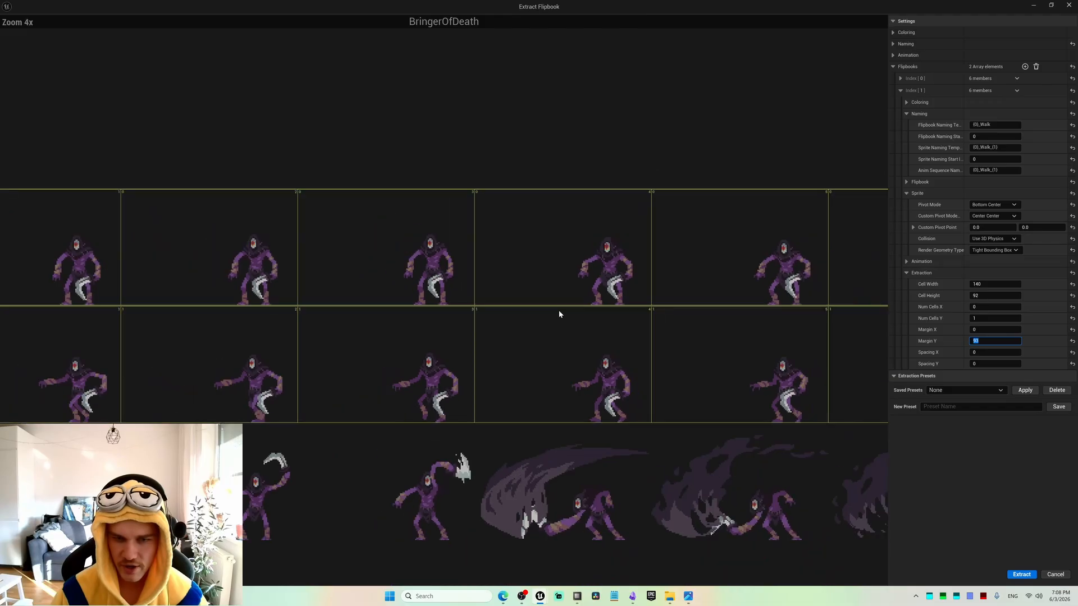
scroll(558, 312, "down", 3)
scroll(559, 312, "up", 4)
right_click_drag(558, 313, 534, 262)
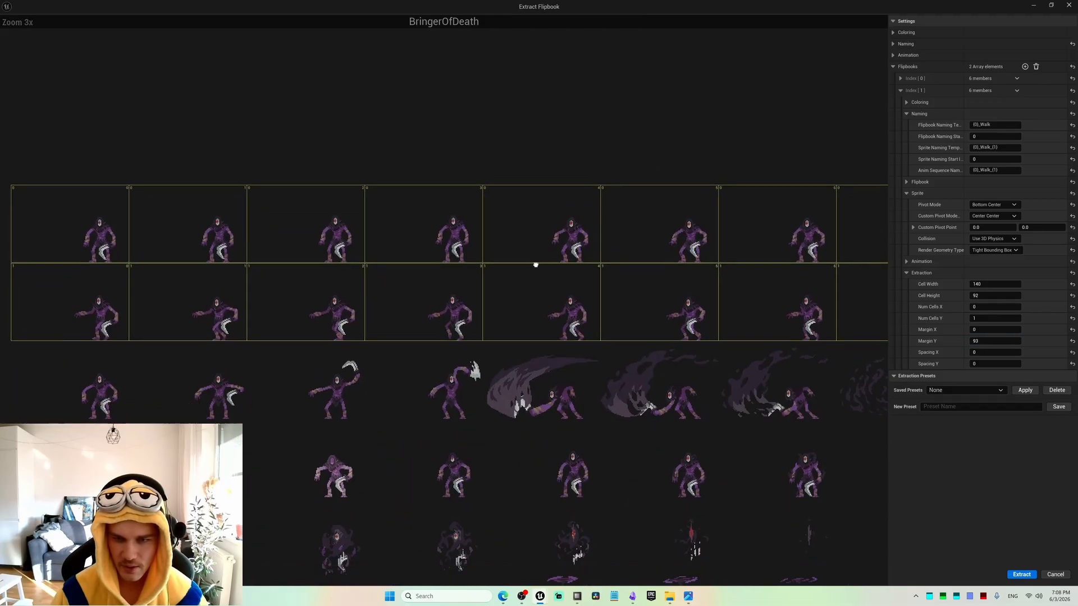
scroll(537, 268, "down", 2)
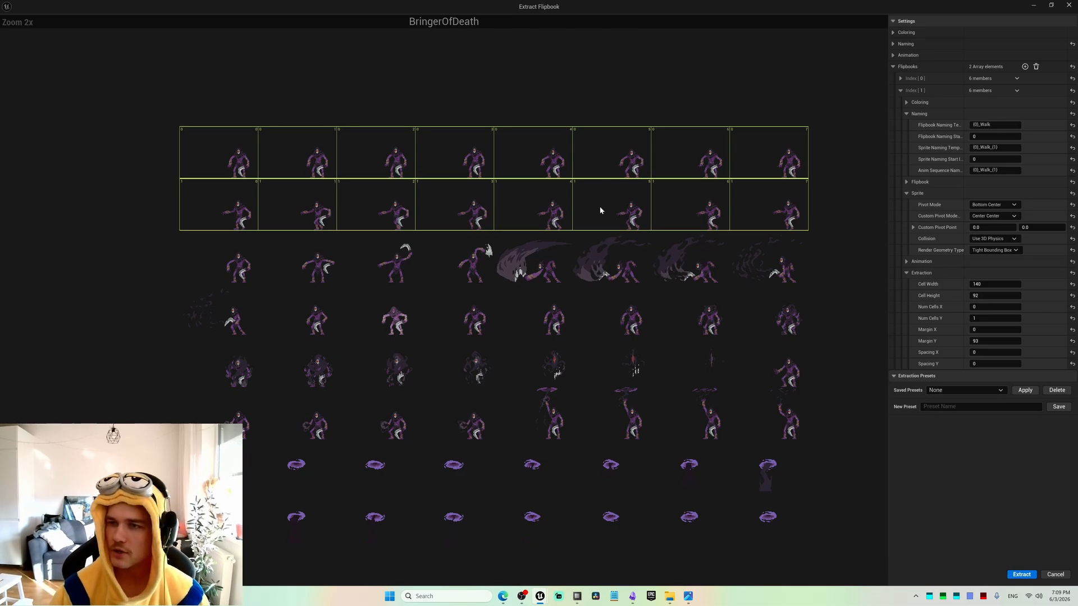
Add a third flipbook entry and set its flipbook naming template to {0}_Attack.
left_click(901, 90)
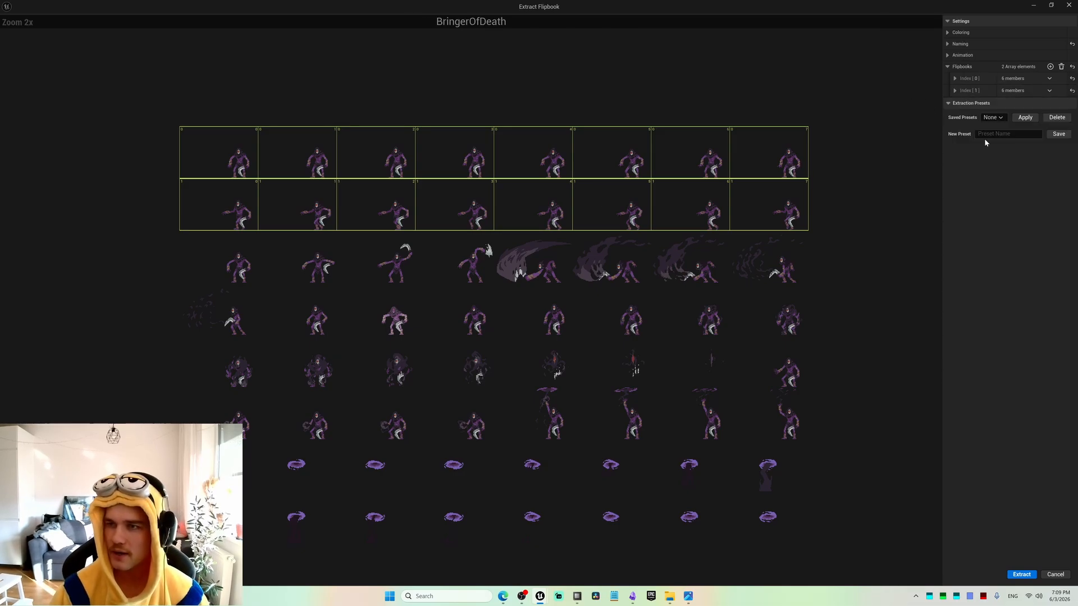
left_click(1051, 66)
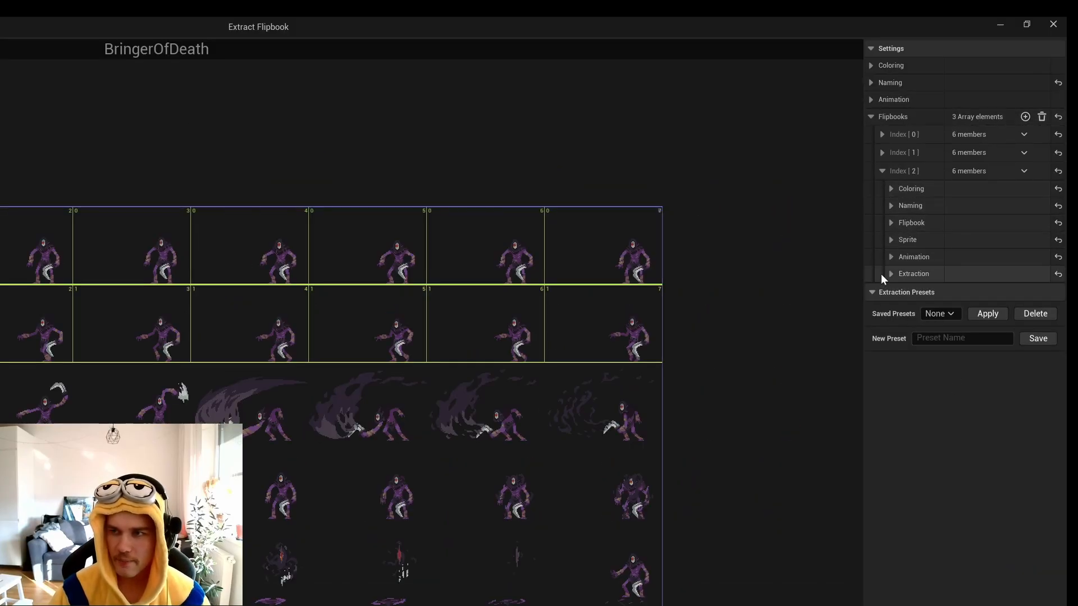
left_click(891, 206)
left_click(958, 223)
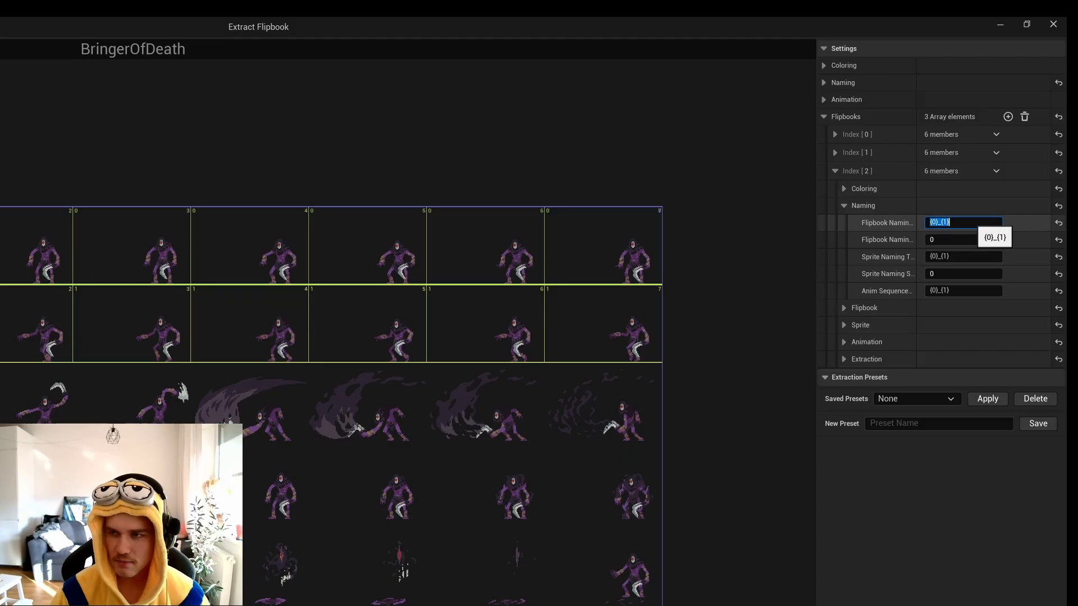
left_click(958, 222)
key("BackSpace")
key("BackSpace")
key("BackSpace")
type("A")
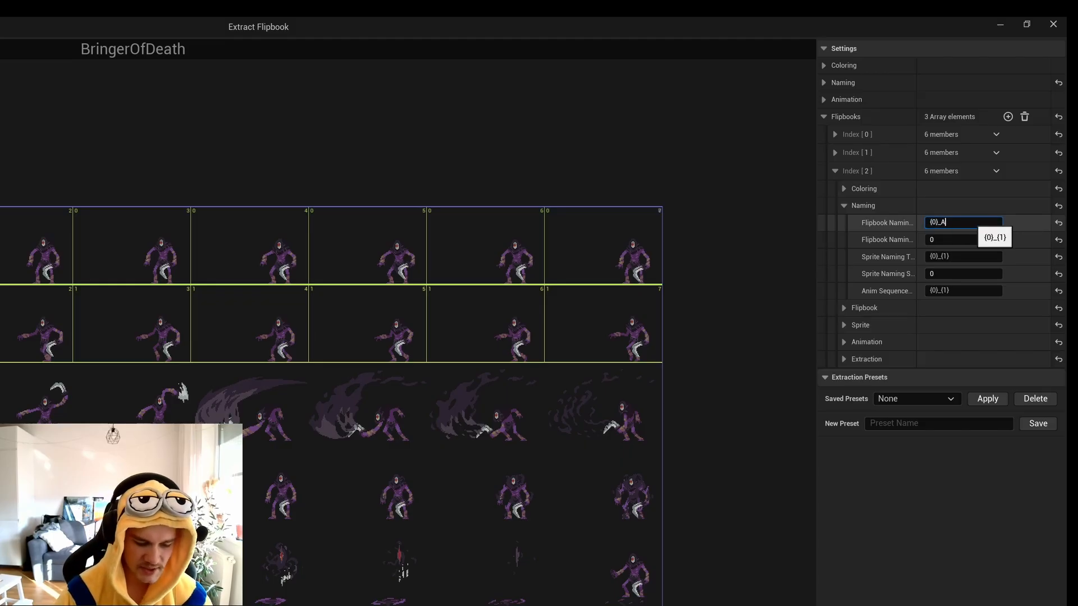
type("ttack")
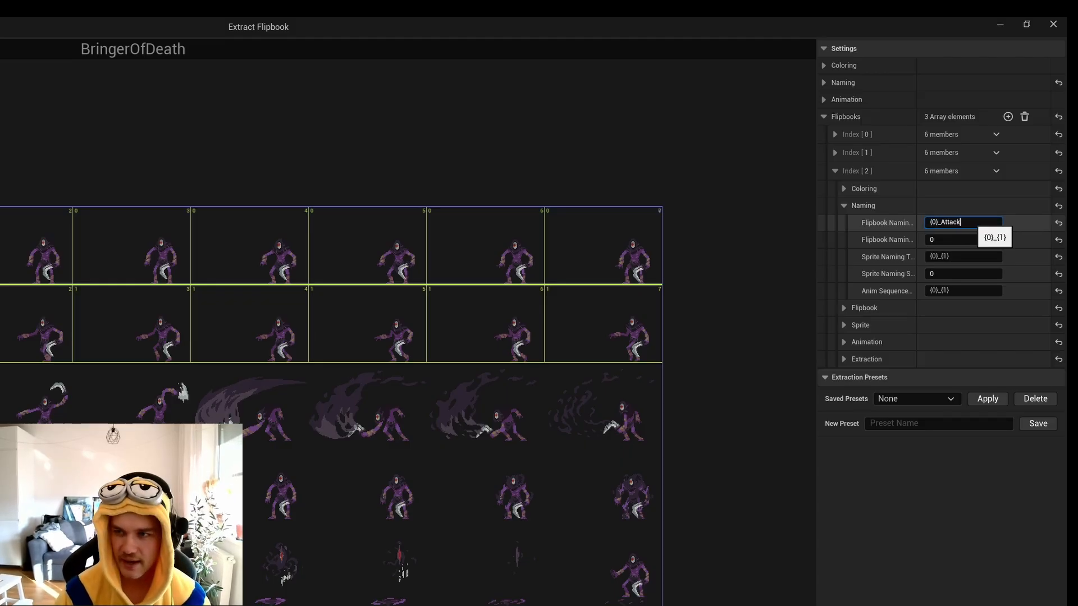
Copy _Attack into the third entry's sprite and anim sequence naming templates so both read {0}_Attack_{1}.
key("ctrl+shift+Left")
key("ctrl+c")
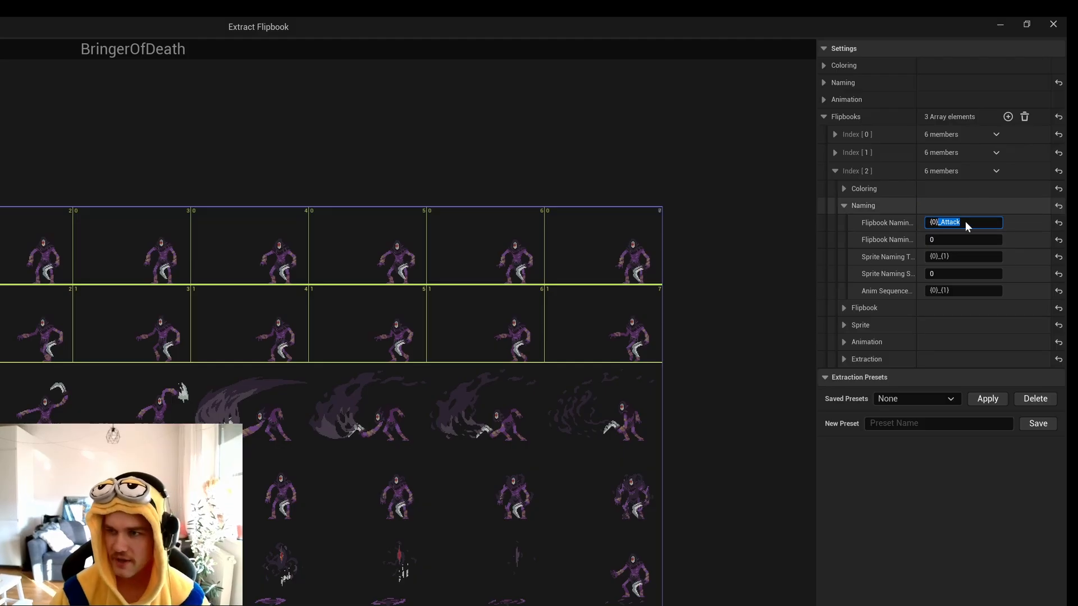
left_click(970, 258)
key("Left")
key("Right")
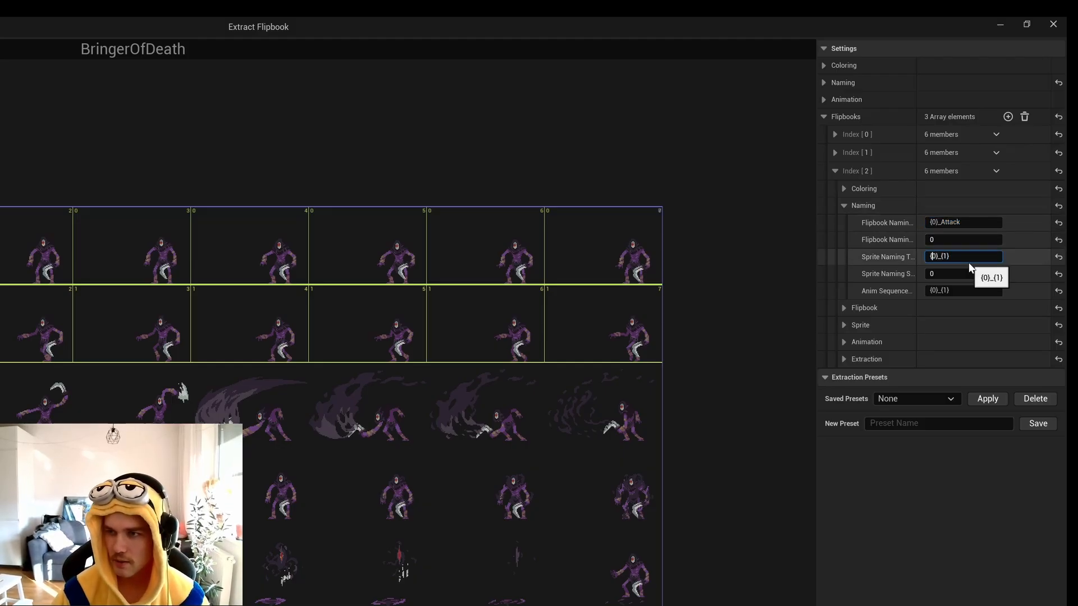
key("ctrl+v")
left_click(928, 288)
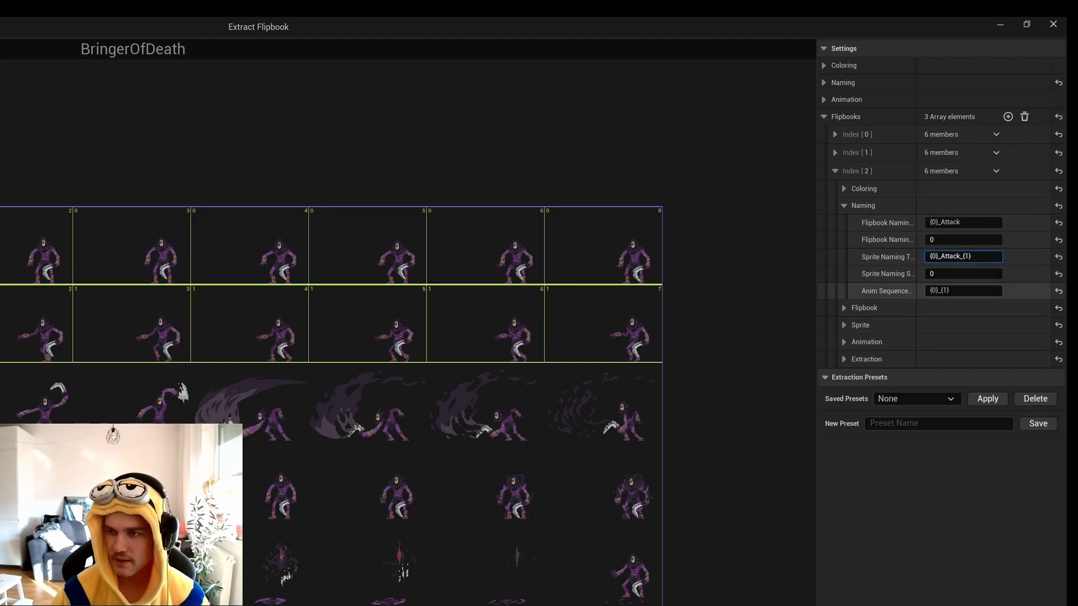
key("Left")
key("Right")
key("ctrl+v")
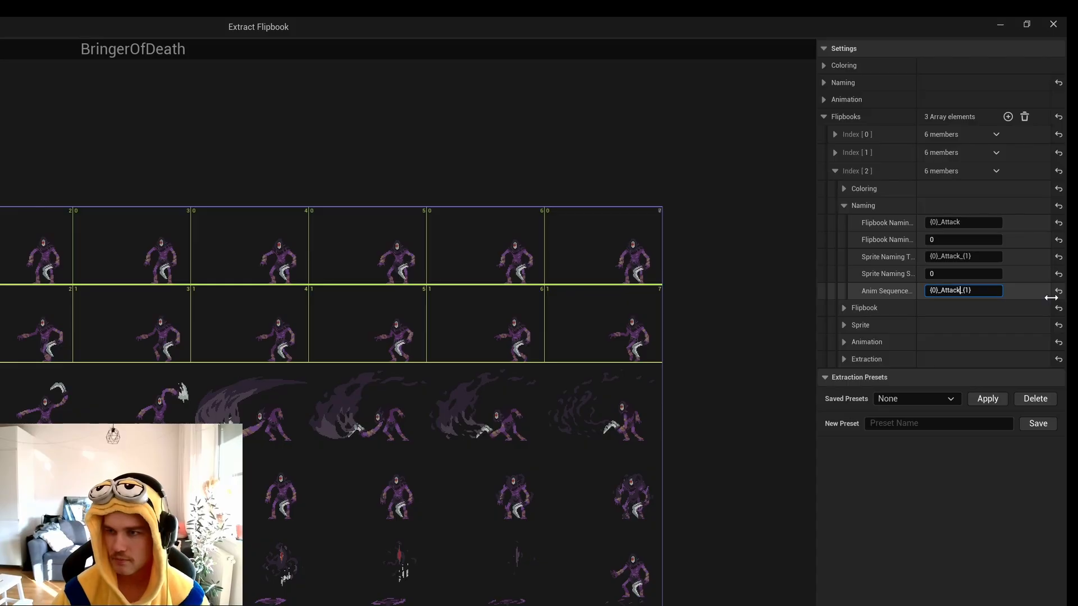
key("Return")
Set the Attack entry's sprite pivot mode to Bottom Center.
left_click(843, 324)
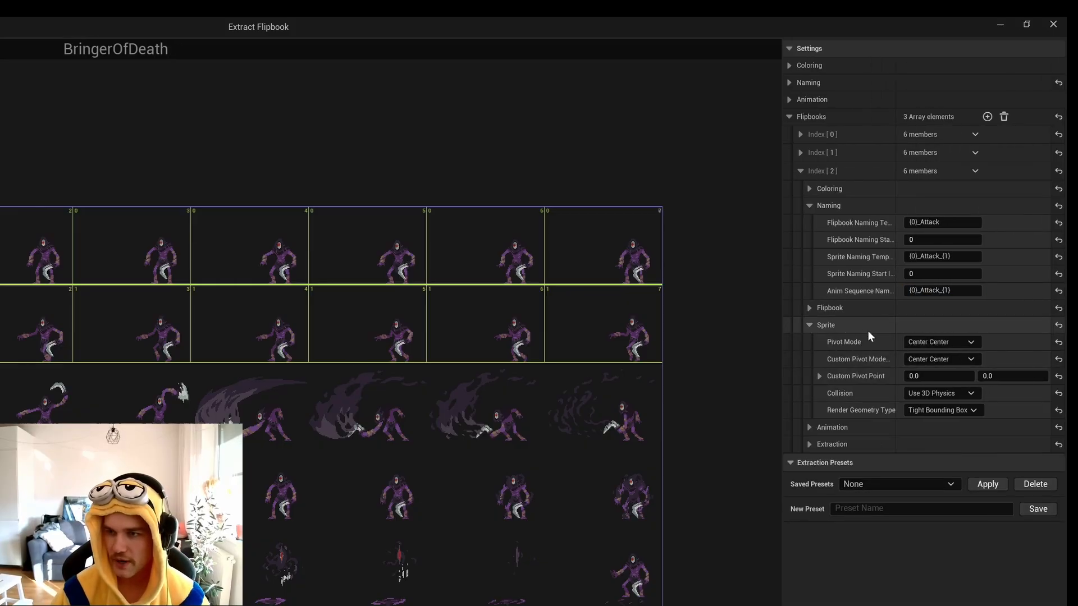
left_click(937, 360)
left_click(934, 359)
left_click(933, 343)
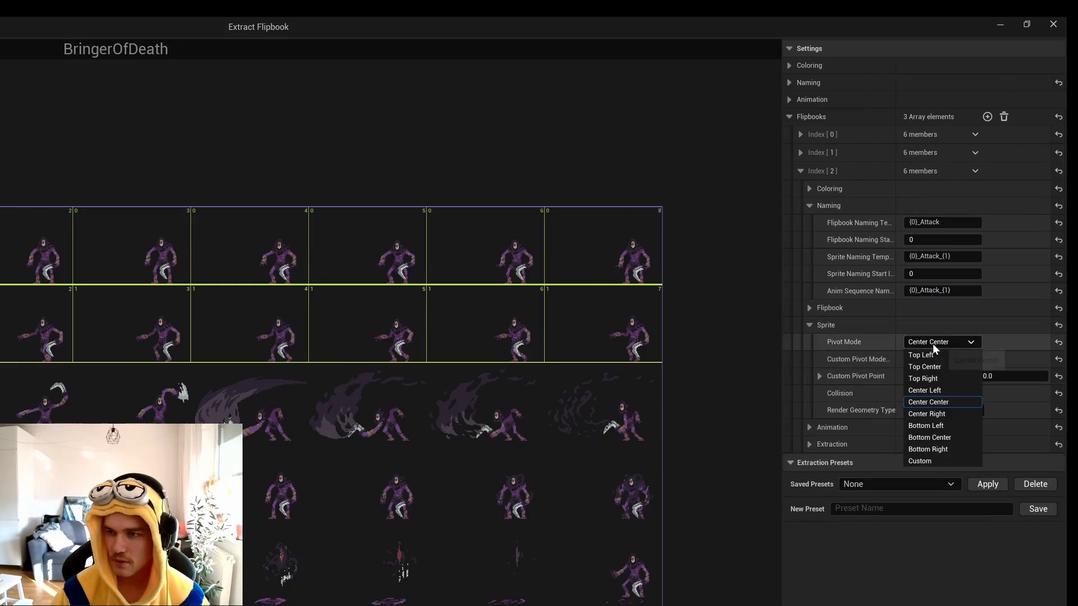
left_click(949, 439)
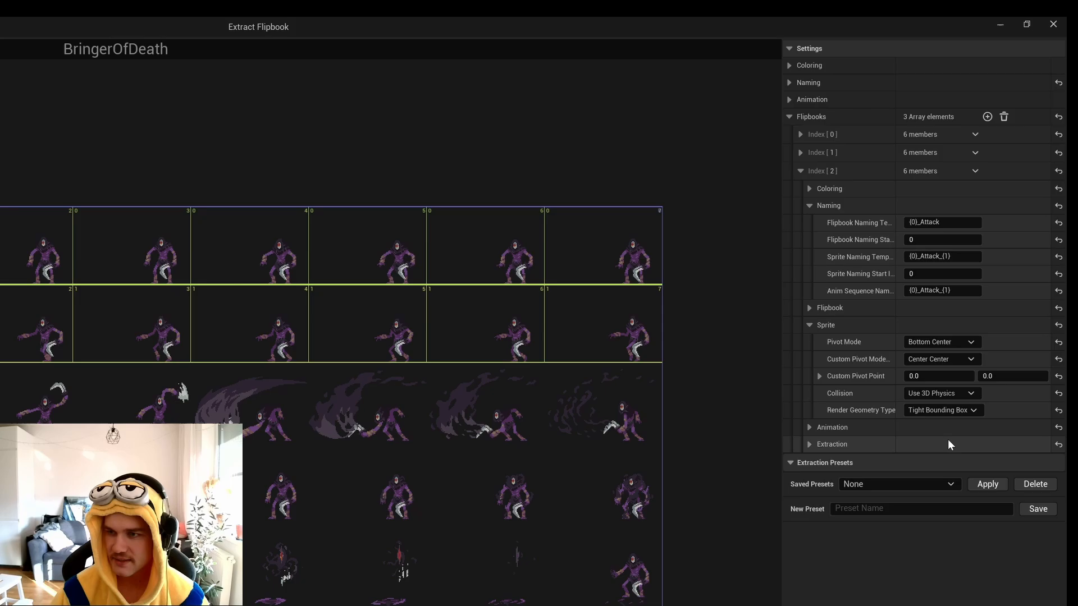
Set the Attack entry's extraction cell width to 140, cell height to 92 and Num Cells Y to 1.
left_click(810, 444)
left_click(921, 461)
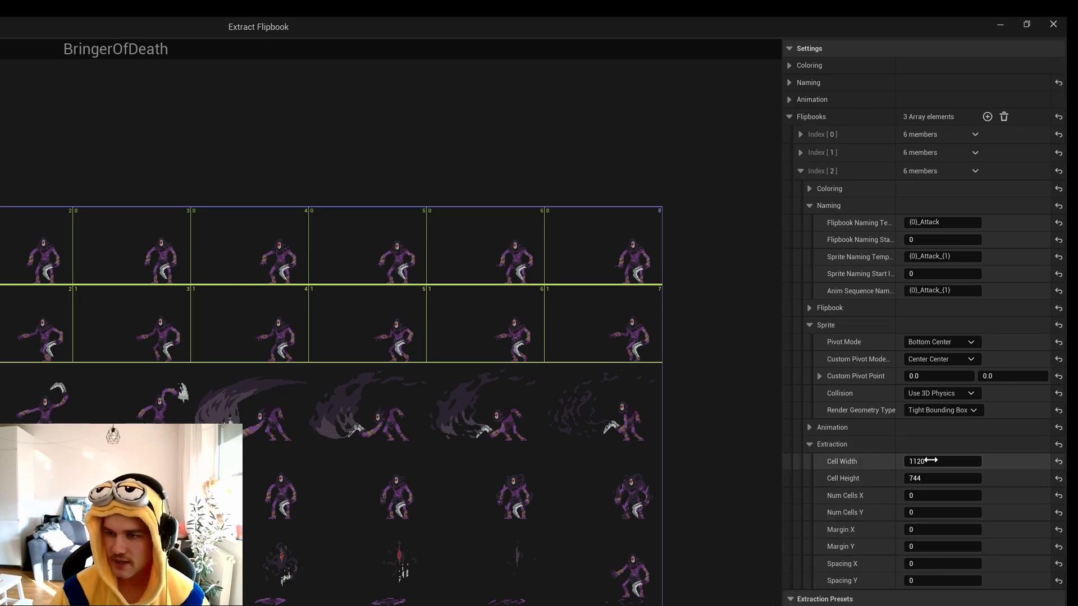
type("140")
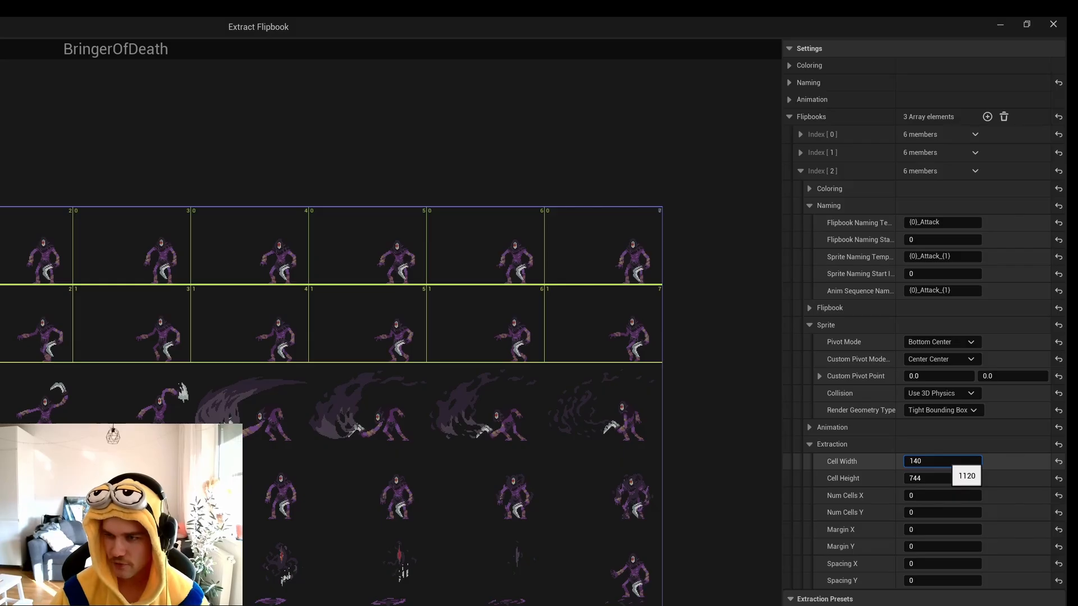
key("Tab")
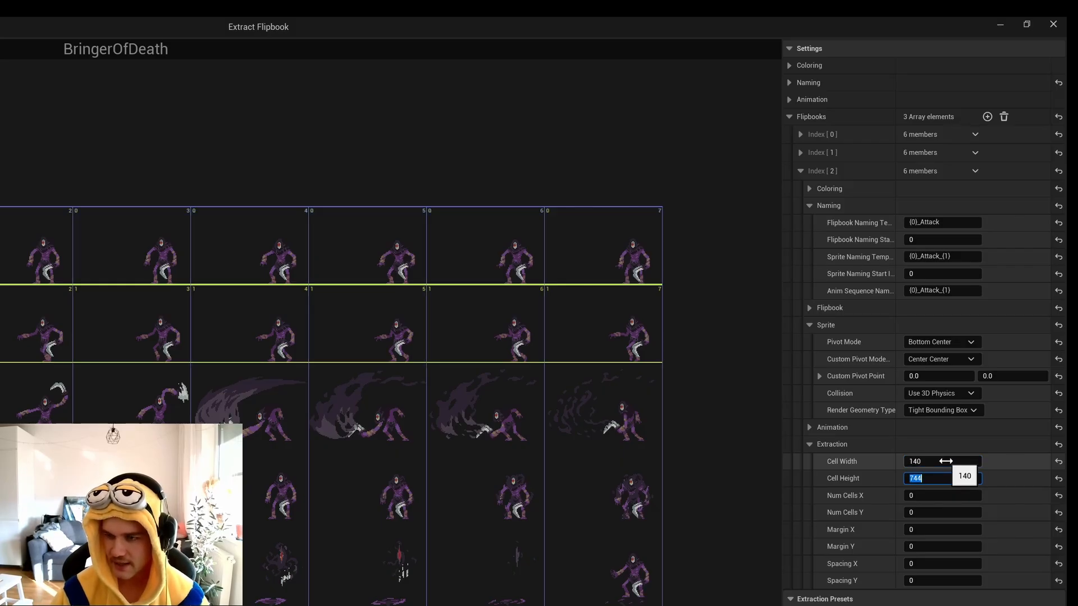
type("92")
key("Tab")
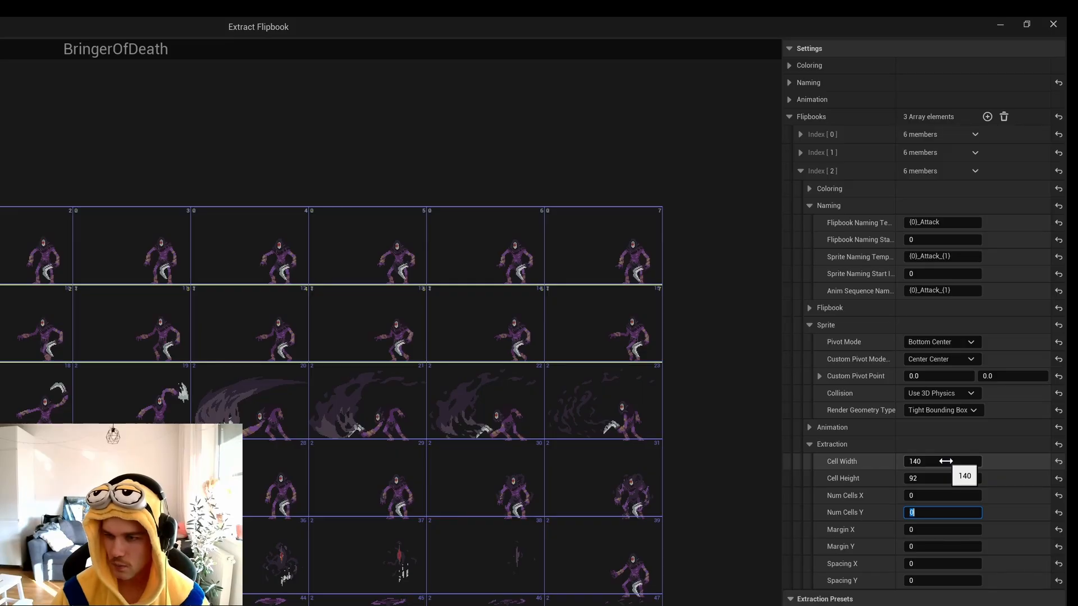
type("1")
key("Tab")
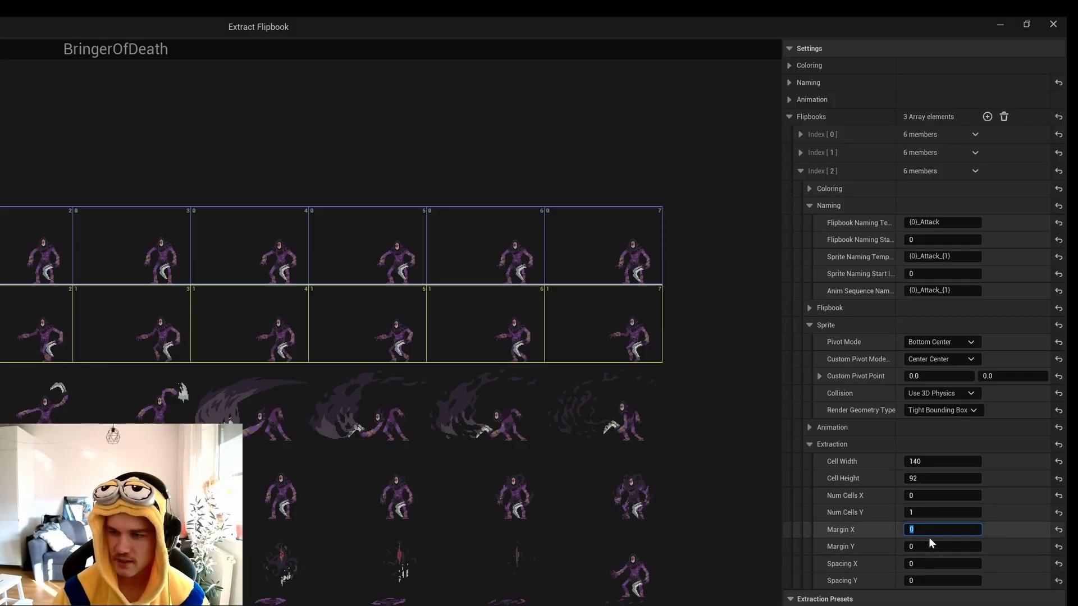
Set the Attack entry's Margin Y to 186 so its cells cover the sheet's third row.
key("Tab")
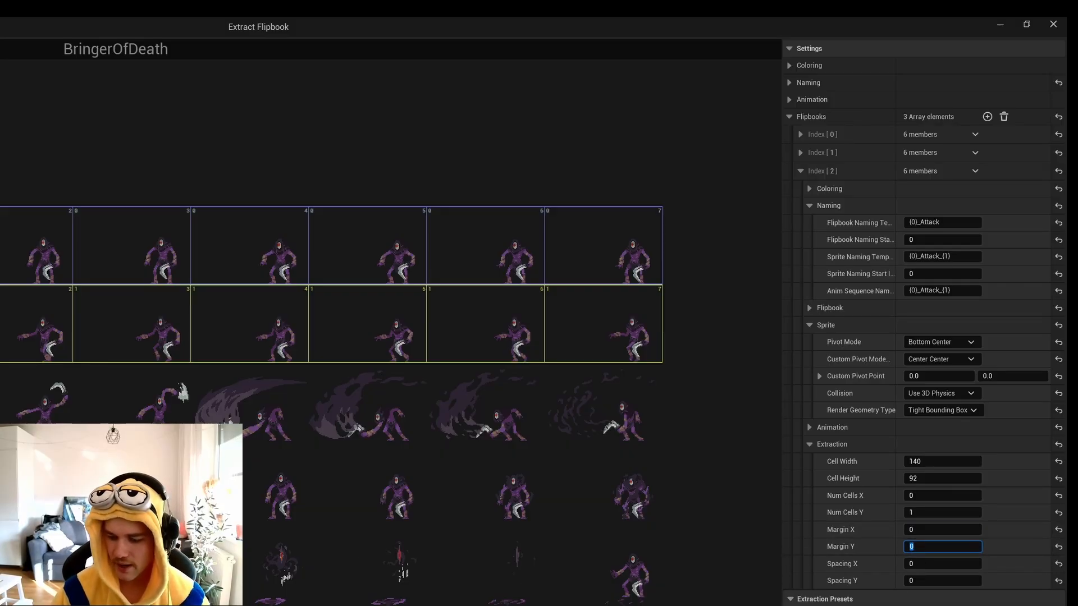
type("93*")
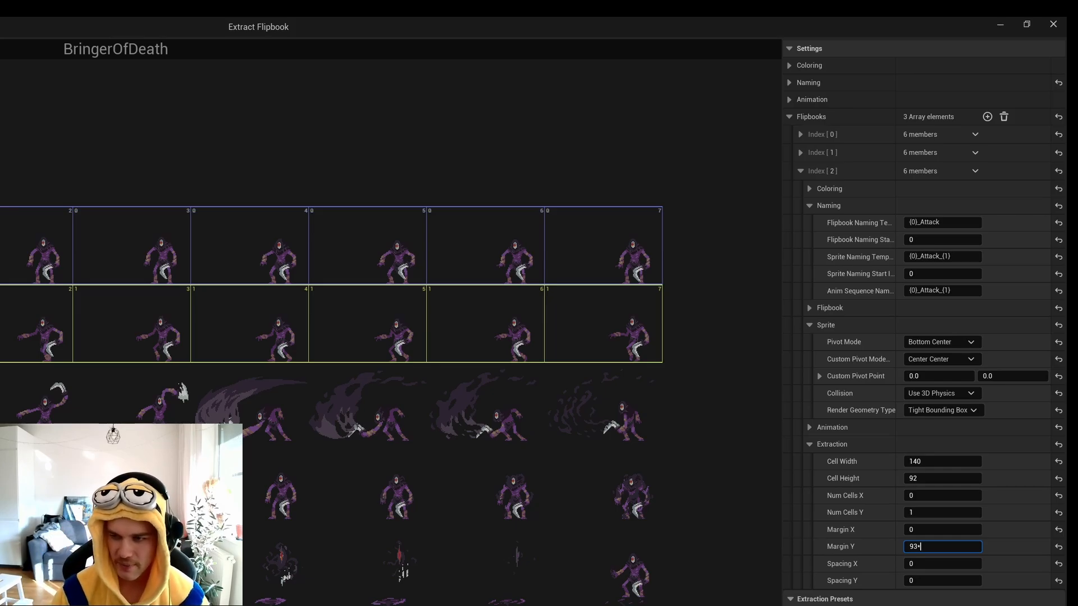
type("2")
key("Return")
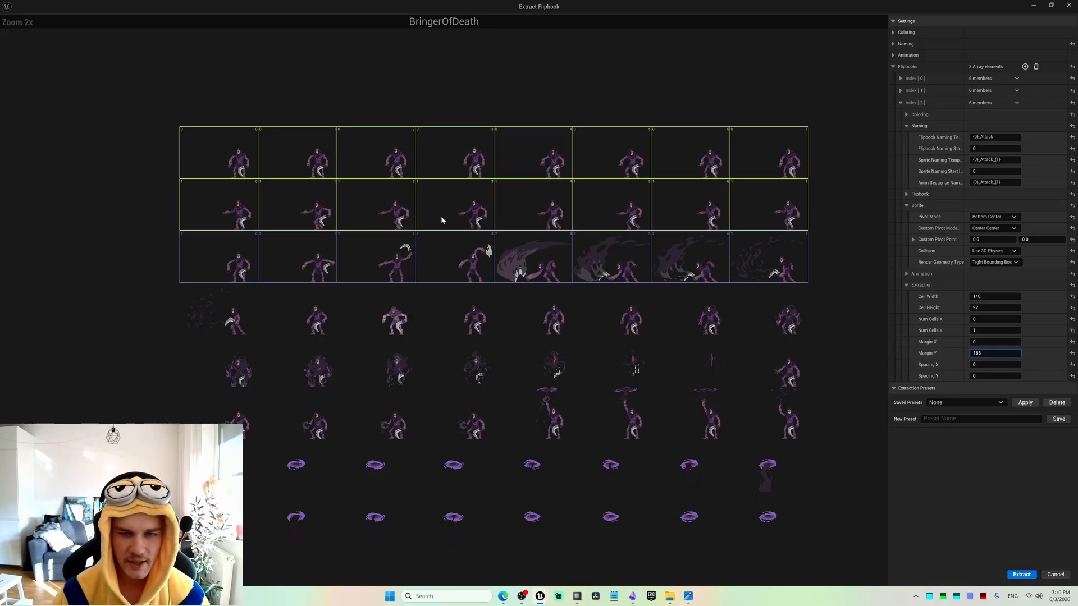
Inspect the Attack row's cell borders and frames on the sprite sheet, including the start of the row below.
scroll(442, 220, "up", 8)
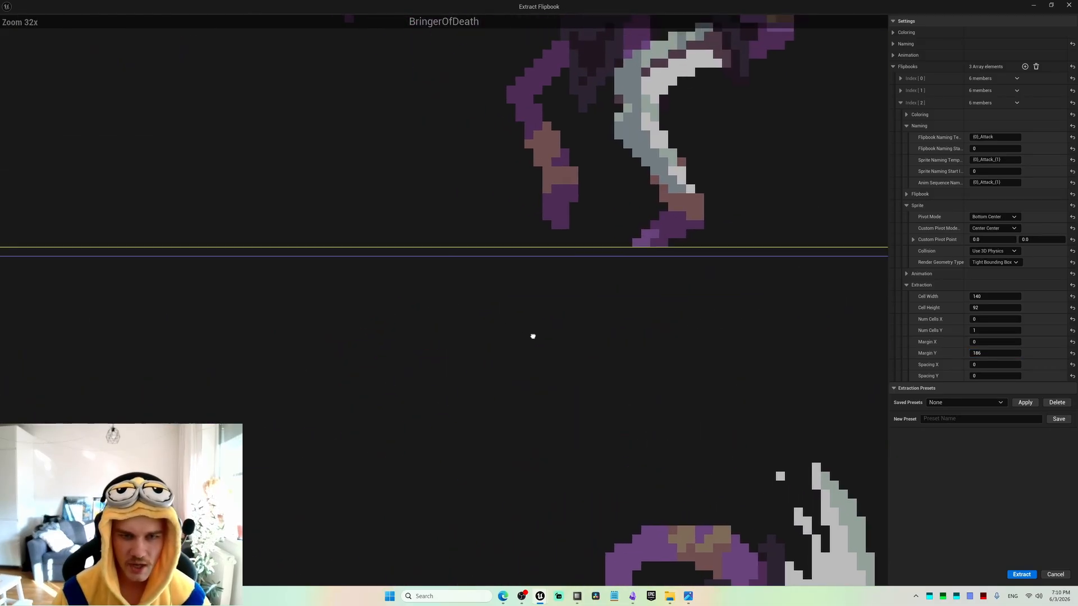
scroll(487, 297, "down", 7)
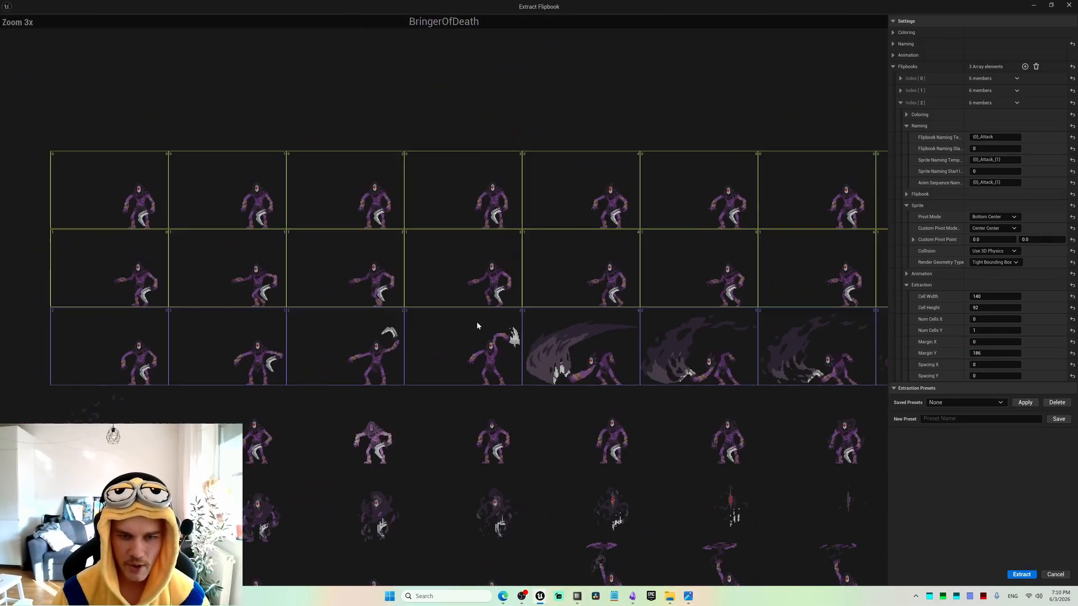
right_click_drag(446, 314, 638, 291)
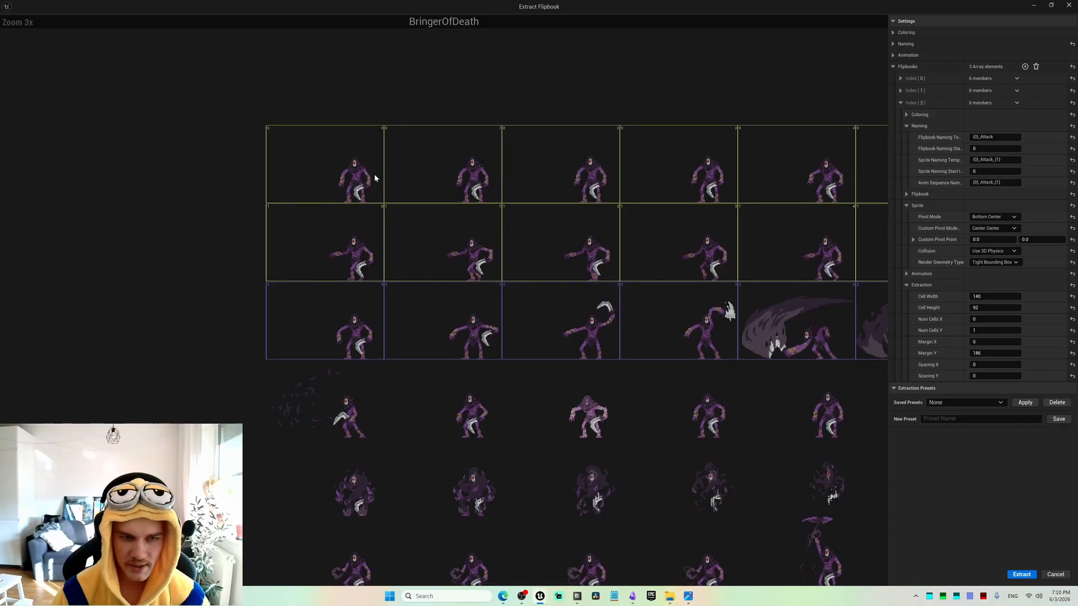
right_click_drag(451, 329, 321, 337)
scroll(411, 334, "down", 2)
right_click_drag(515, 331, 479, 331)
scroll(480, 331, "up", 2)
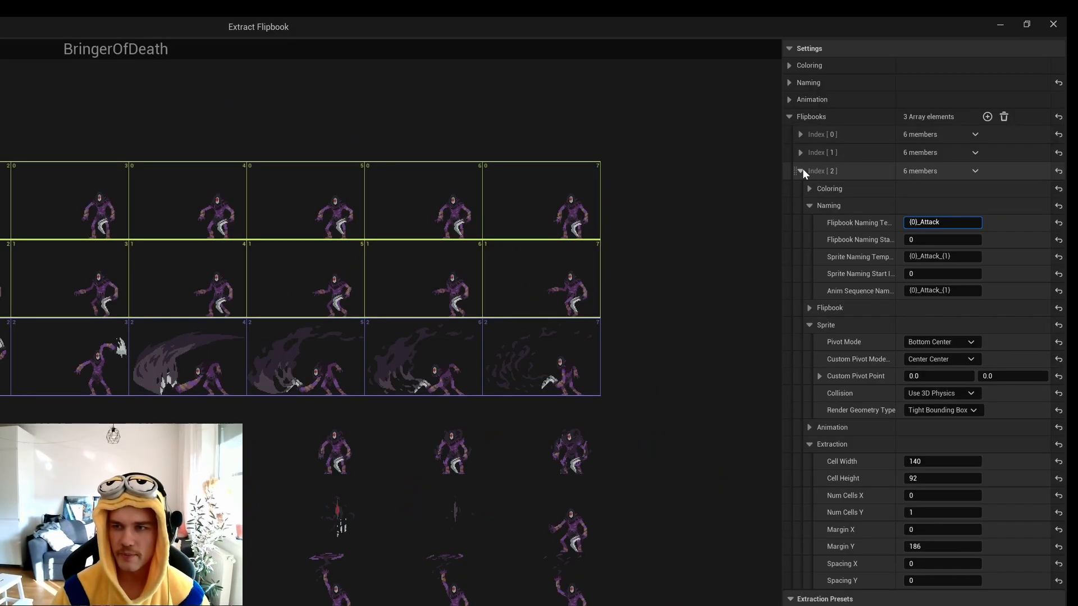
Add a fourth flipbook entry for the remaining attack frames and set its flipbook naming template to {0}_Attack.
left_click(901, 102)
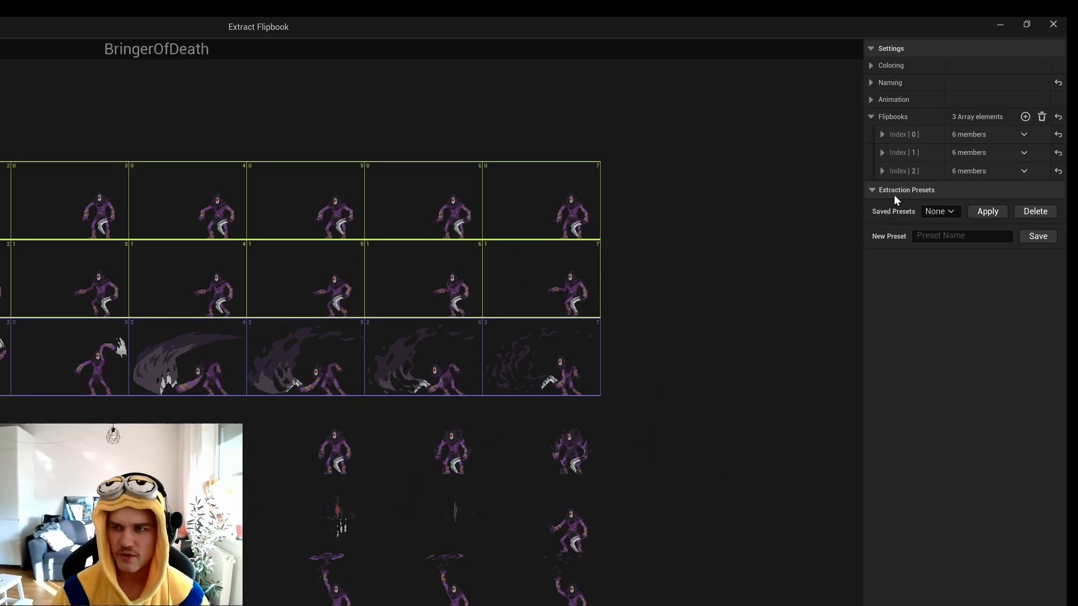
left_click(1025, 116)
left_click(896, 225)
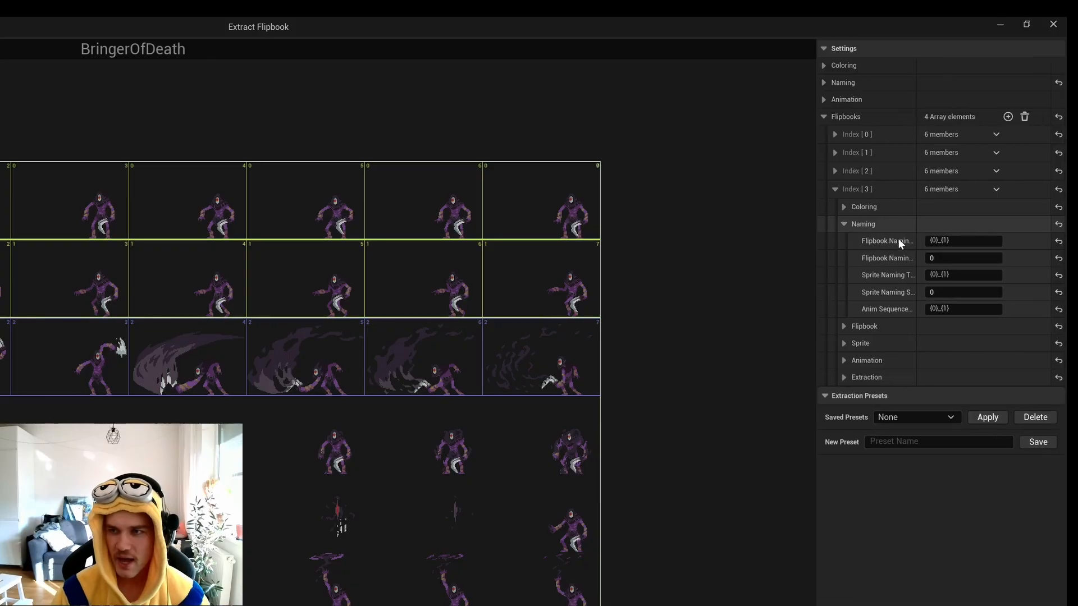
left_click(962, 243)
key("End")
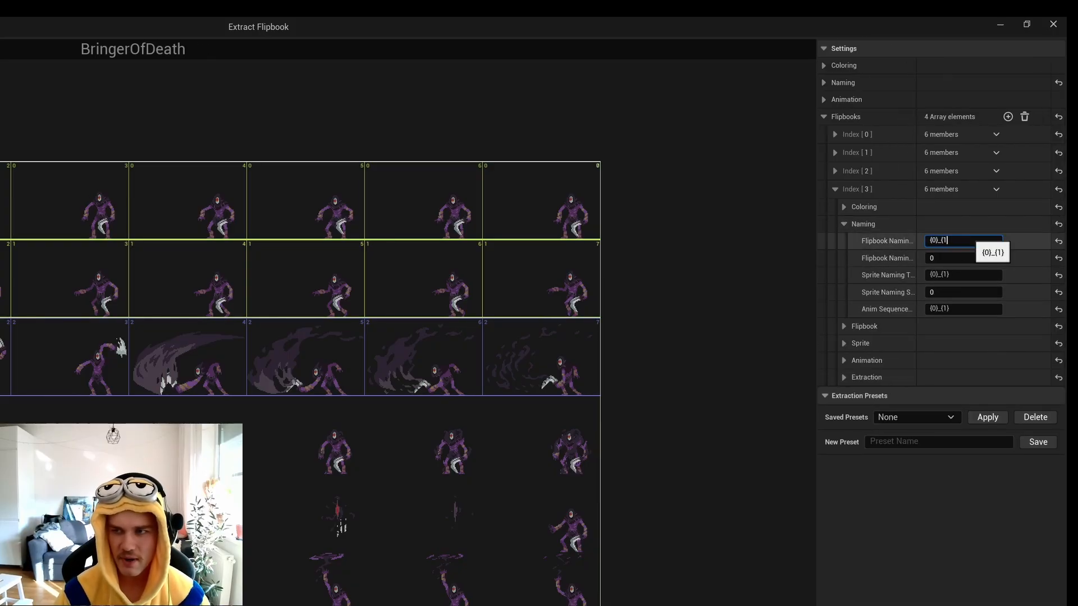
key("BackSpace")
key("BackSpace")
key("BackSpace")
type("Attack")
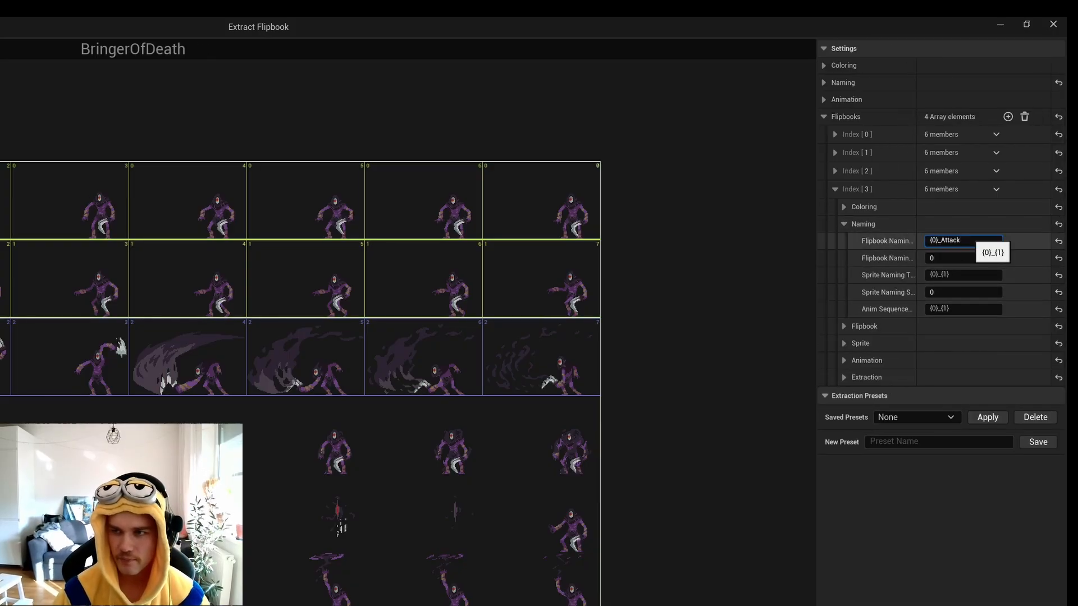
Copy _Attack into the fourth entry's sprite and anim sequence naming templates so both read {0}_Attack_{1}.
key("ctrl+shift+Left")
key("ctrl+c")
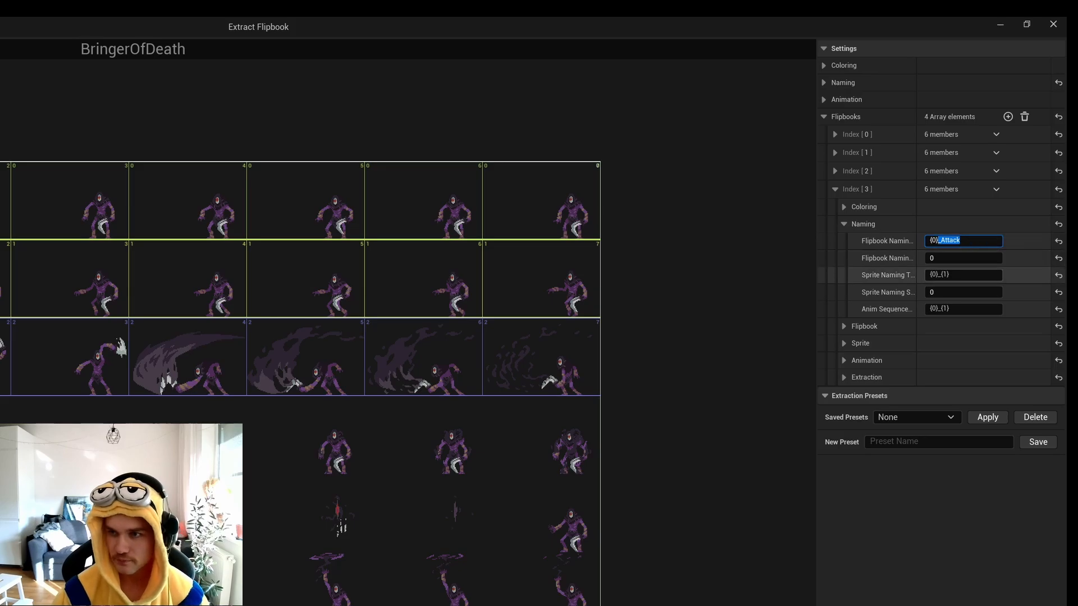
left_click(958, 279)
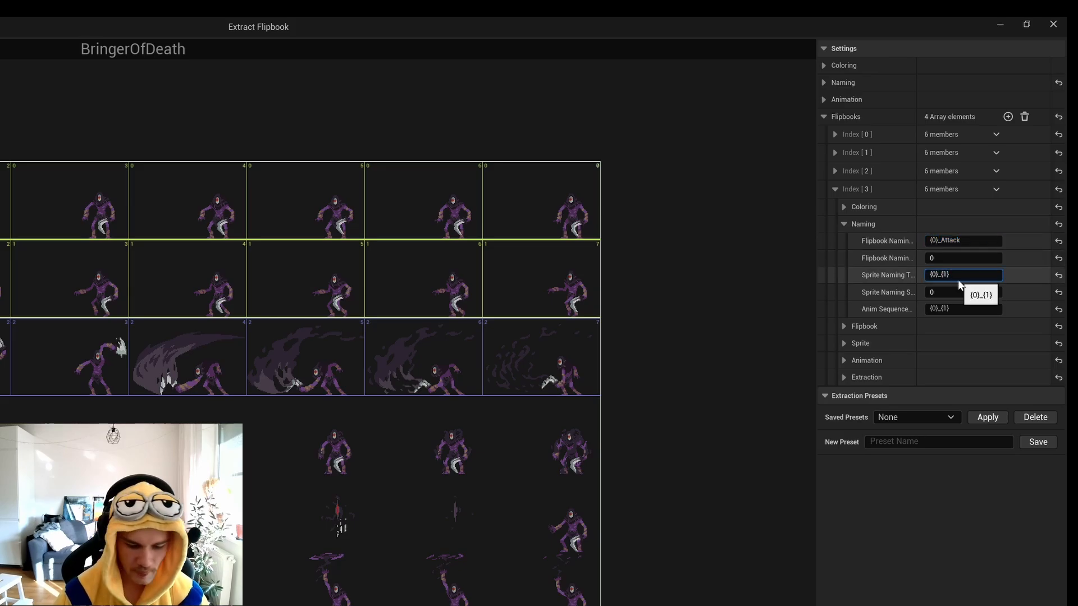
key("Left")
key("Left")
key("Left")
key("Left")
key("ctrl+v")
key("Tab")
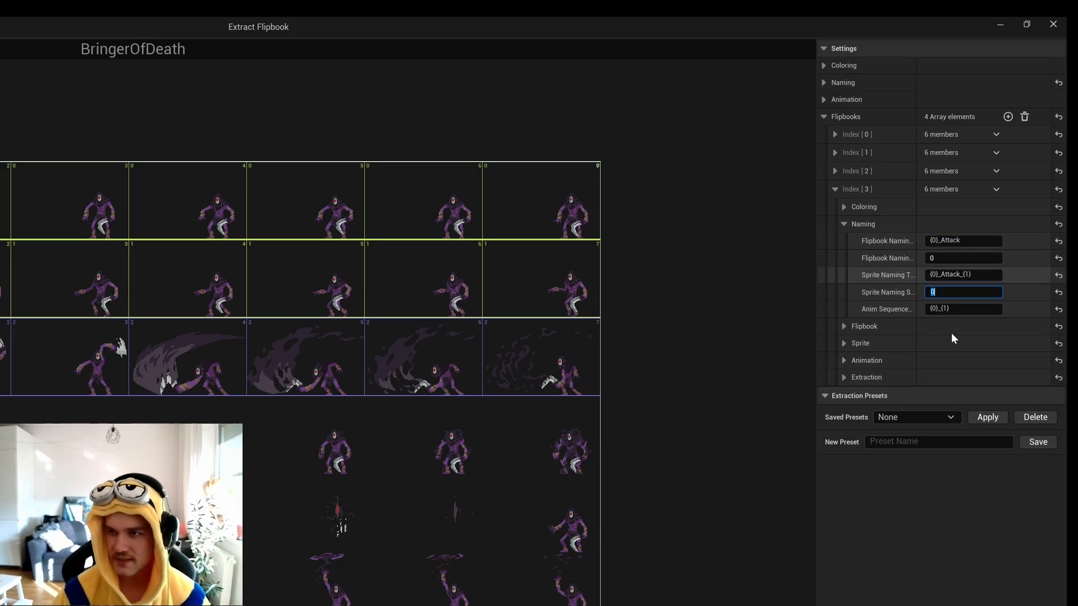
key("Tab")
key("Left")
key("Left")
key("Left")
key("Left")
key("ctrl+v")
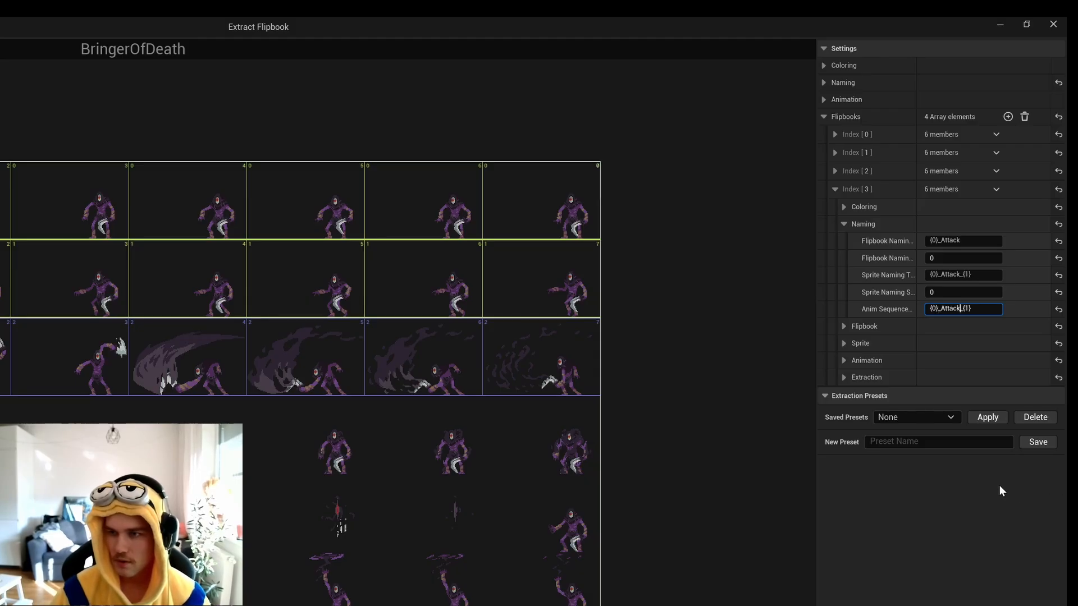
Set the fourth entry's sprite pivot mode to Bottom Center.
left_click(847, 343)
left_click(955, 362)
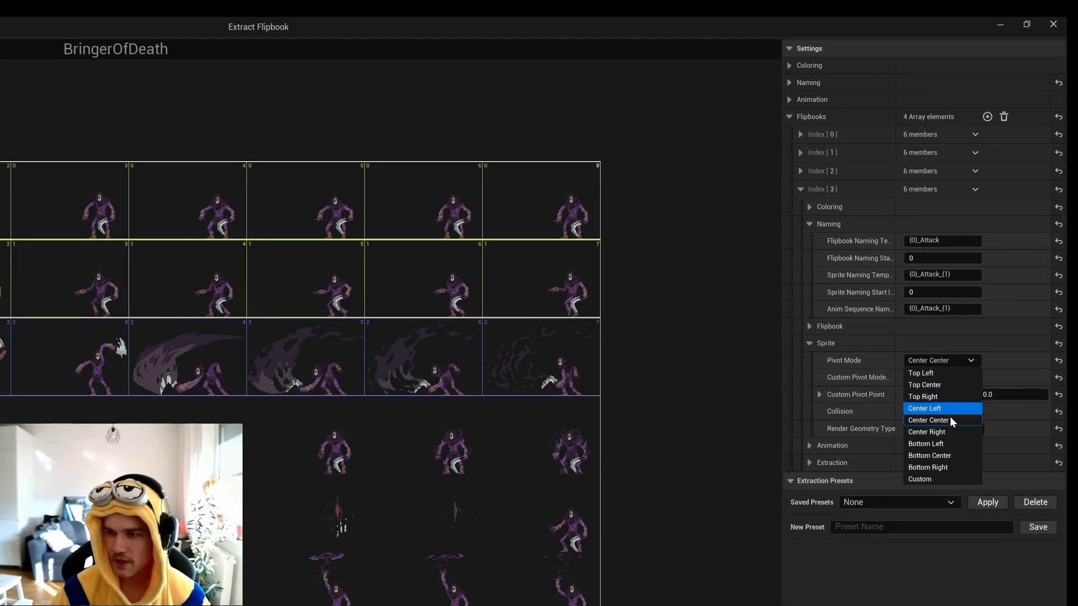
left_click(948, 455)
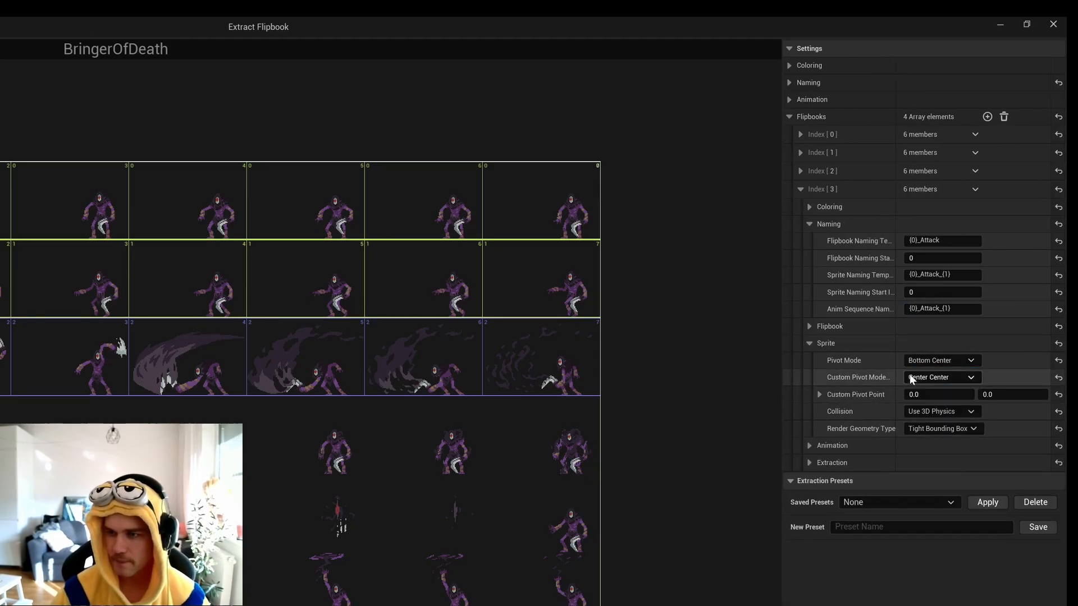
Set the fourth entry's extraction cell width to 140, cell height to 92, Num Cells X to 2 and Num Cells Y to 1.
left_click(809, 463)
left_click(935, 480)
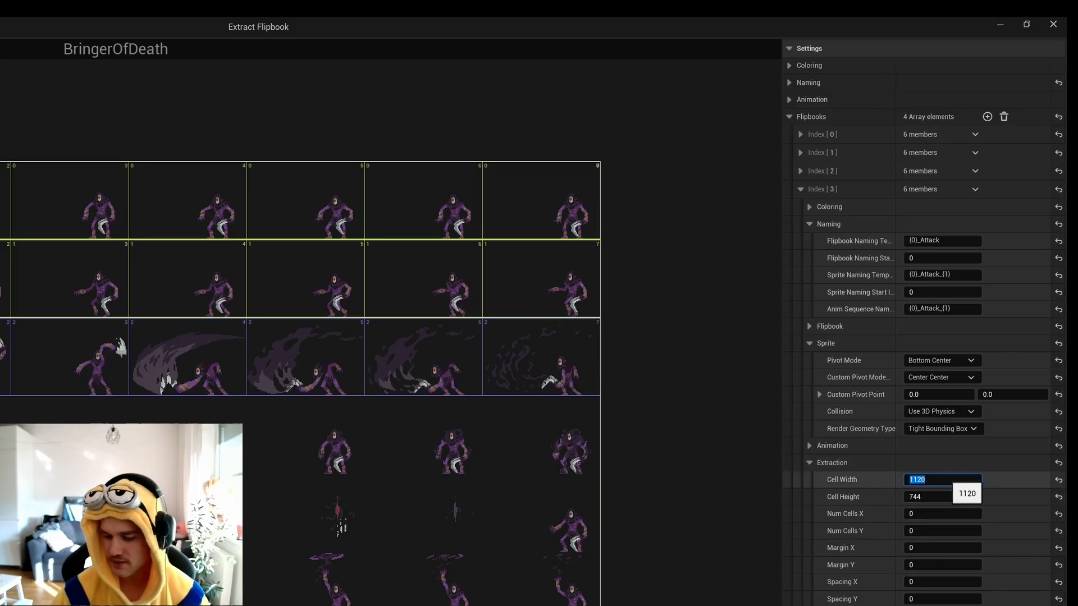
type("140")
key("Tab")
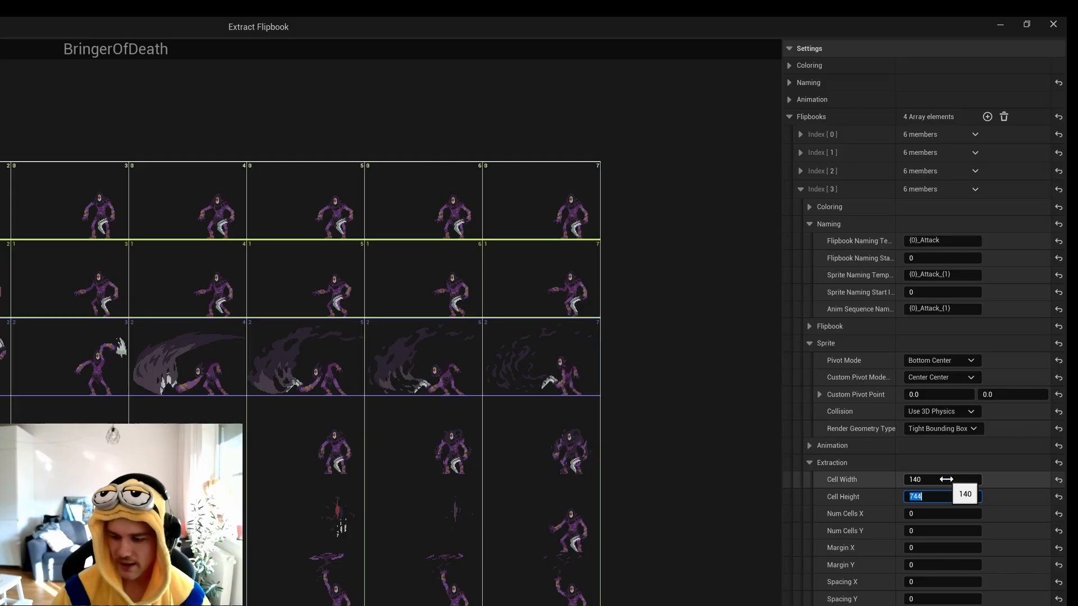
type("92")
key("Tab")
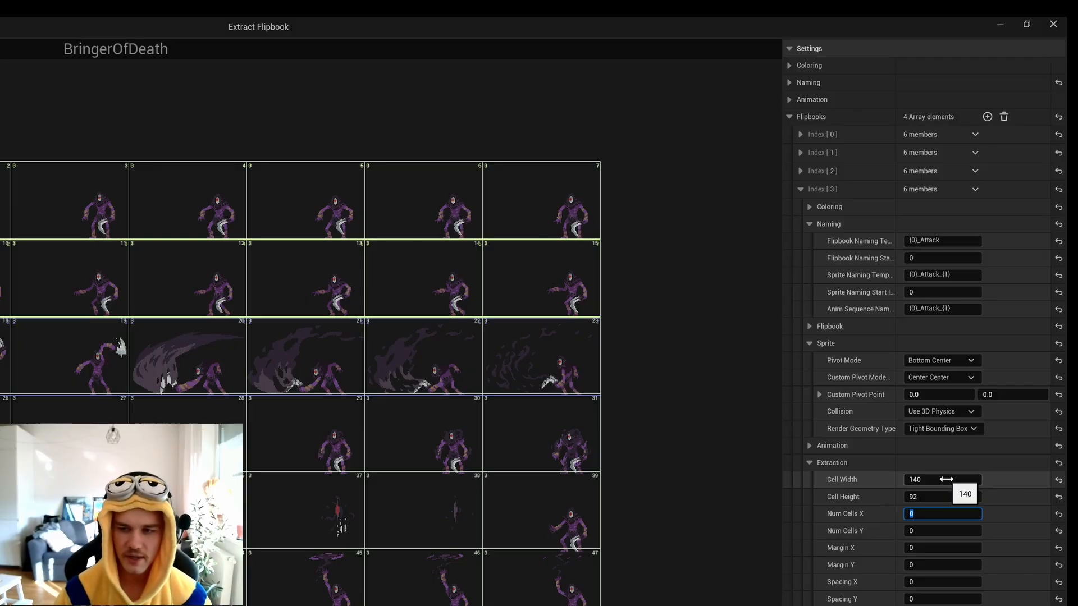
type("2")
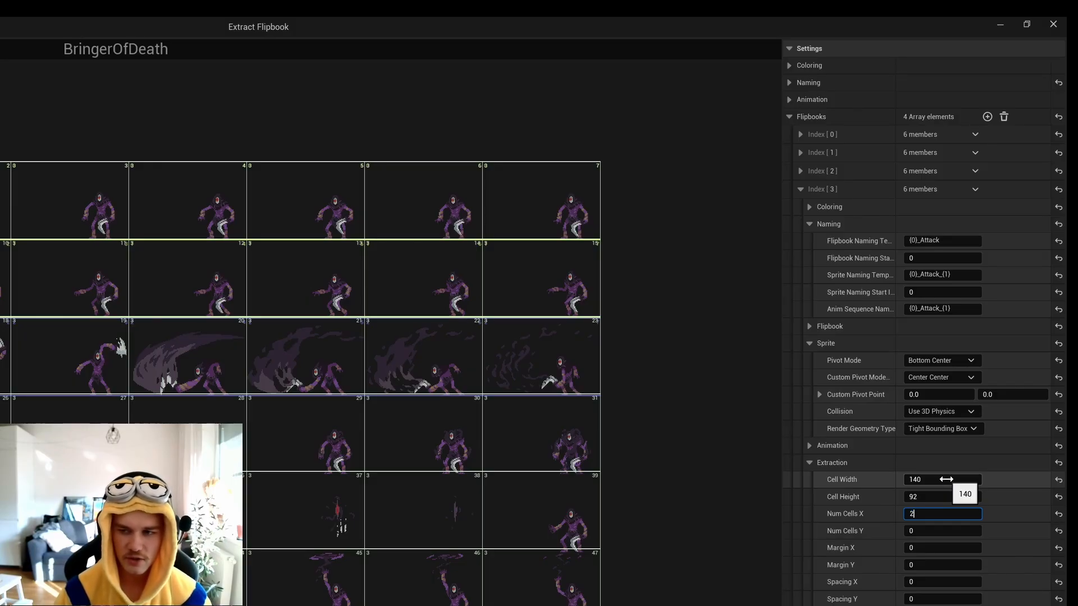
key("Tab")
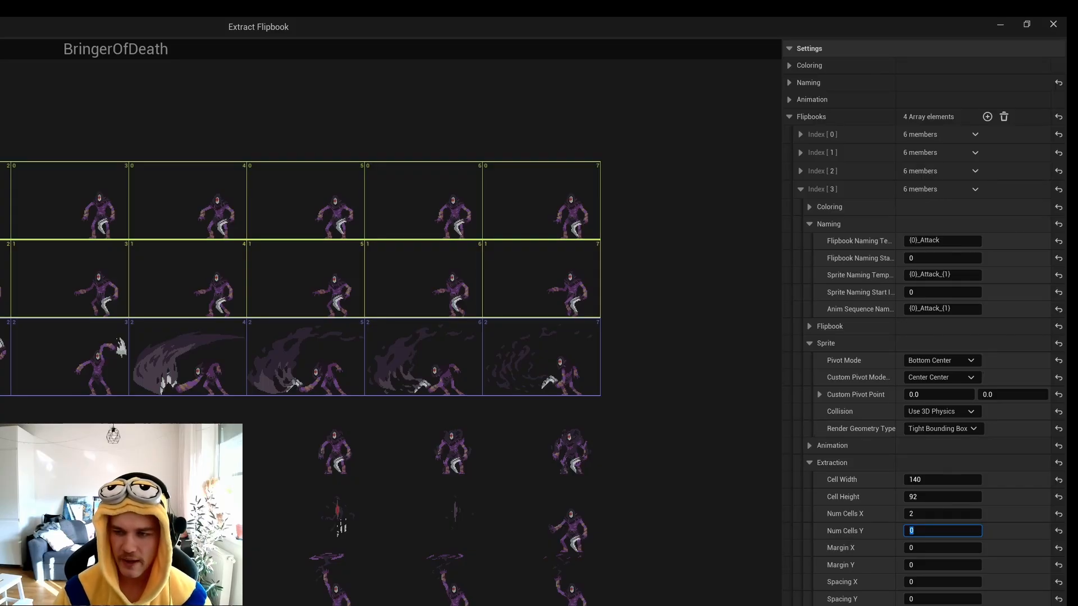
type("1")
key("Tab")
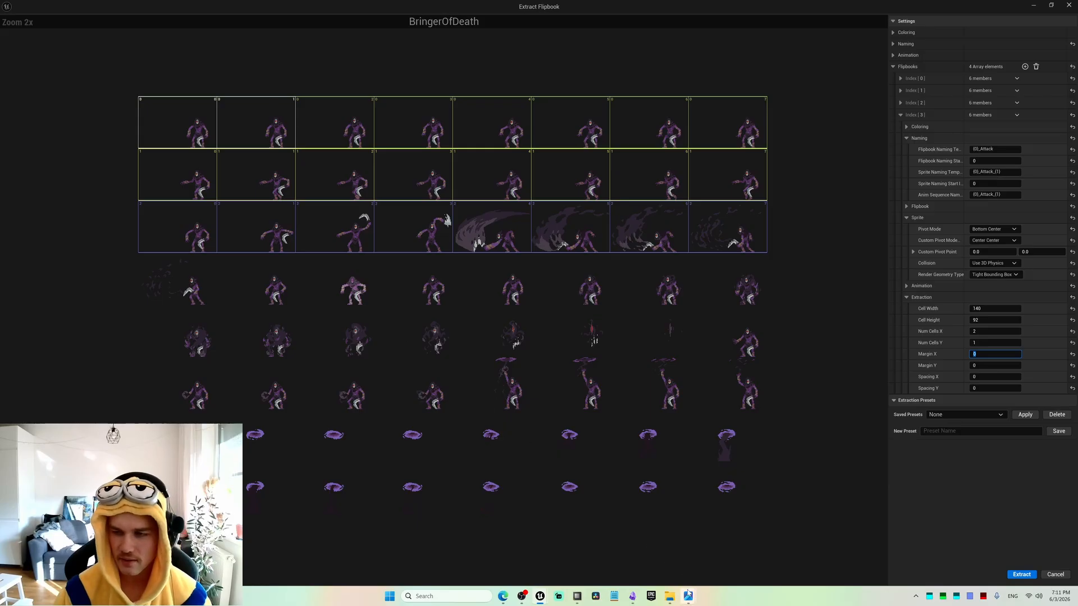
Set the fourth entry's Margin Y to 93*3 (279) so its cells cover the first two frames of the sheet's fourth row.
left_click(986, 366)
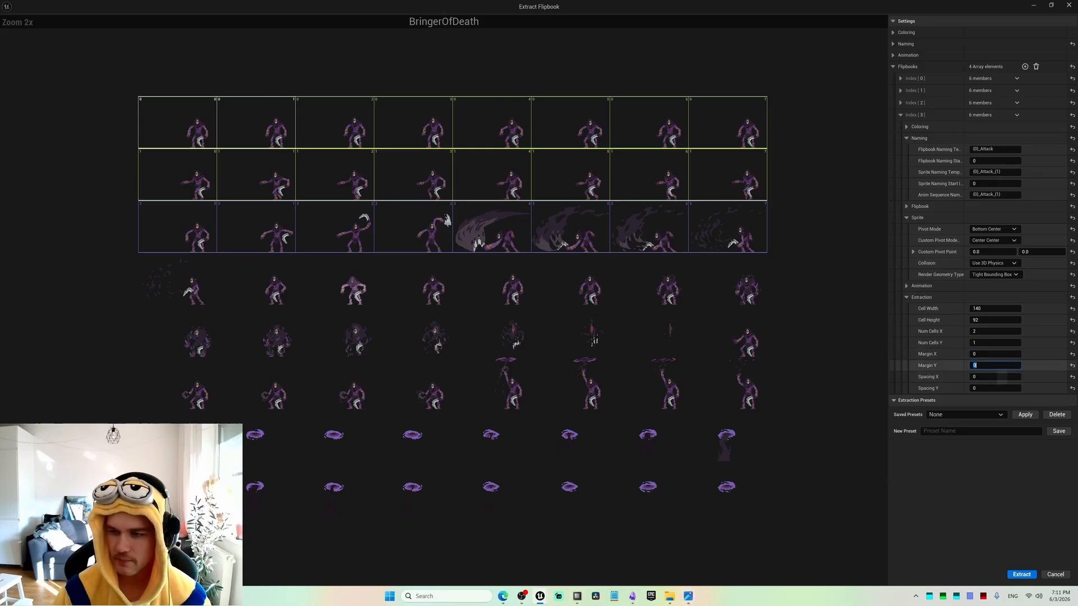
type("93")
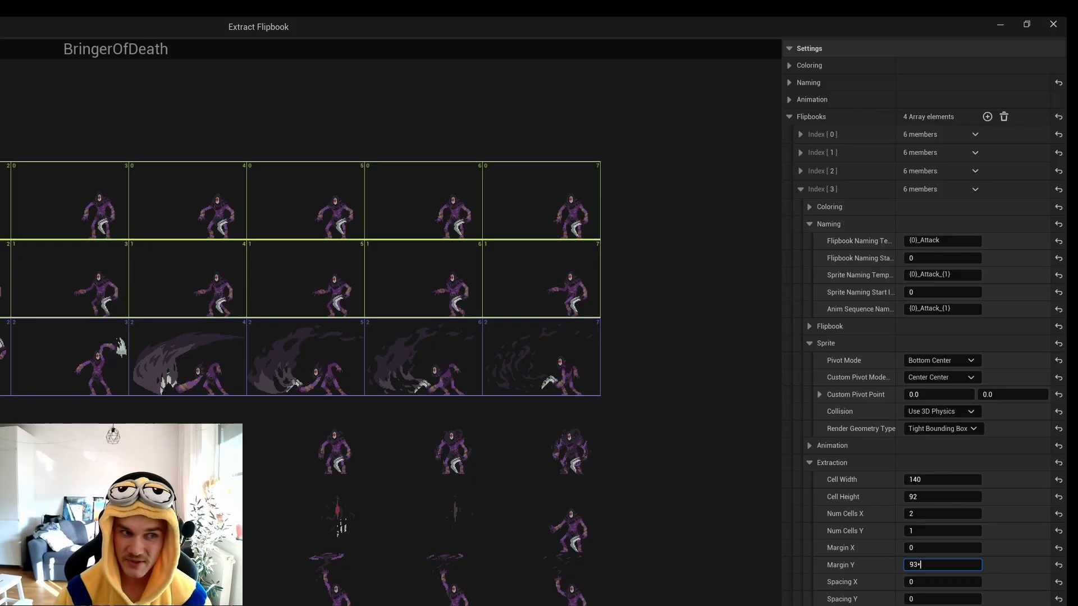
type("*")
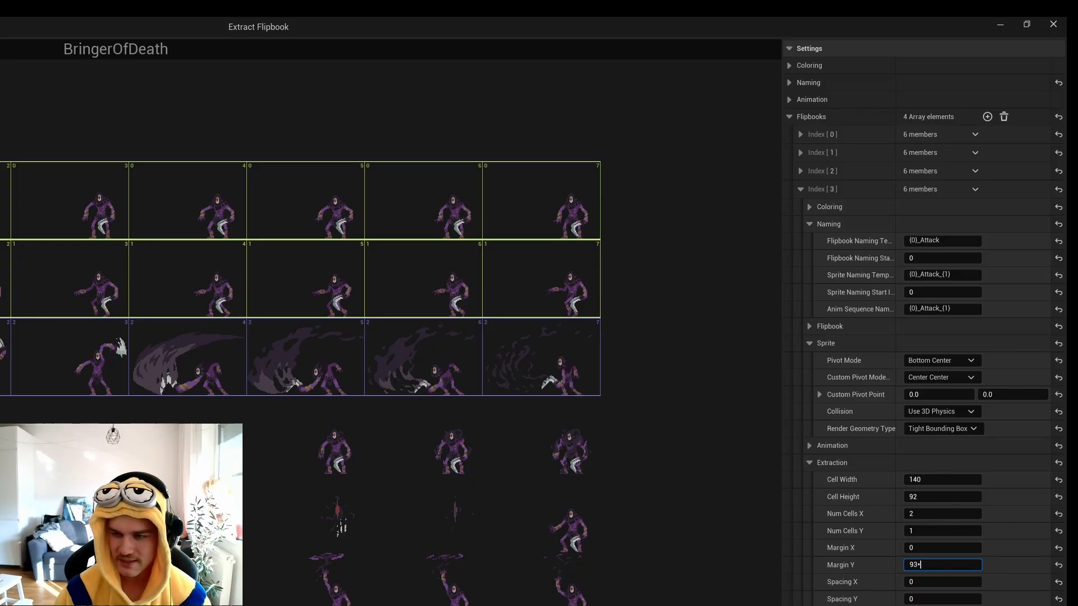
type("3")
key("Return")
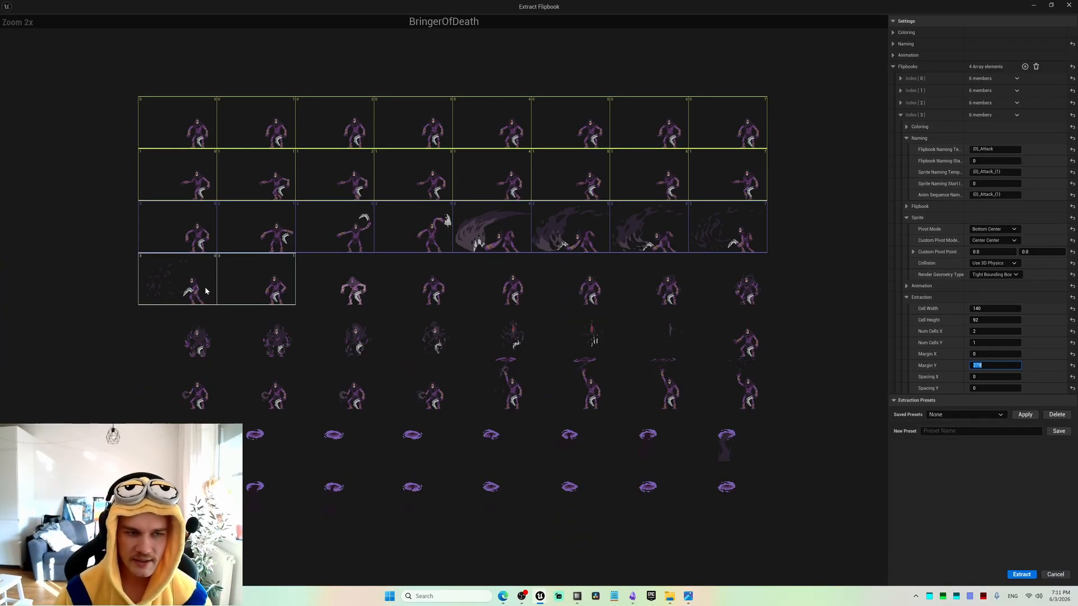
scroll(171, 287, "up", 5)
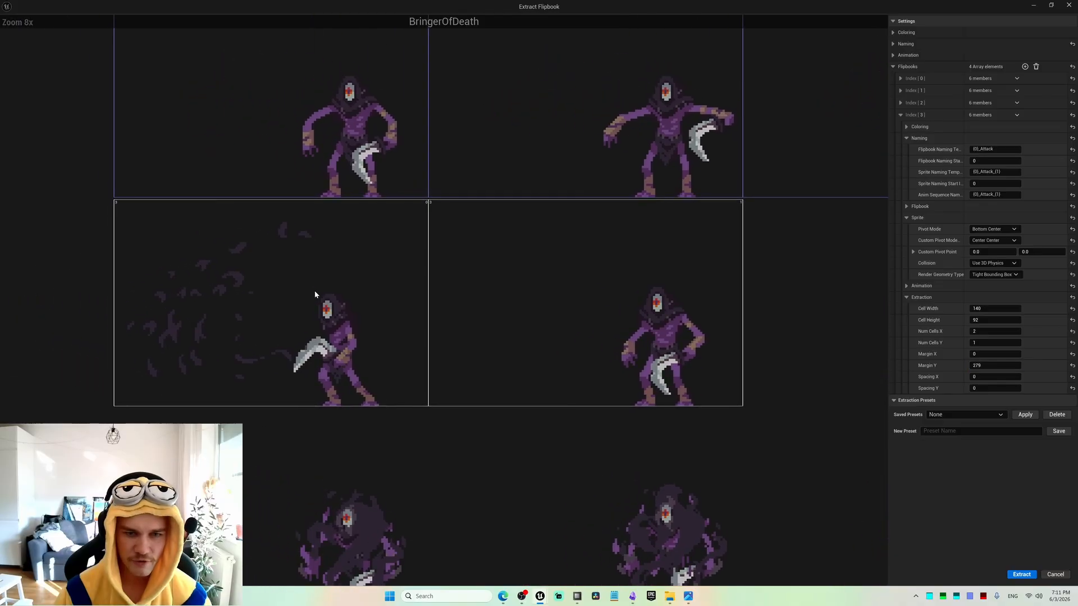
scroll(353, 287, "up", 2)
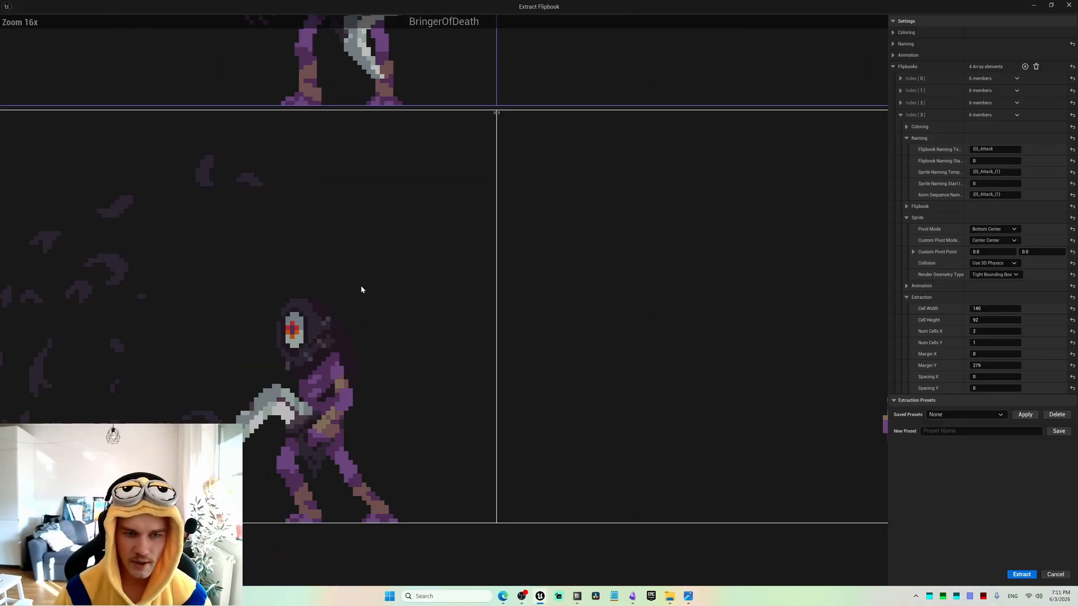
scroll(396, 265, "down", 4)
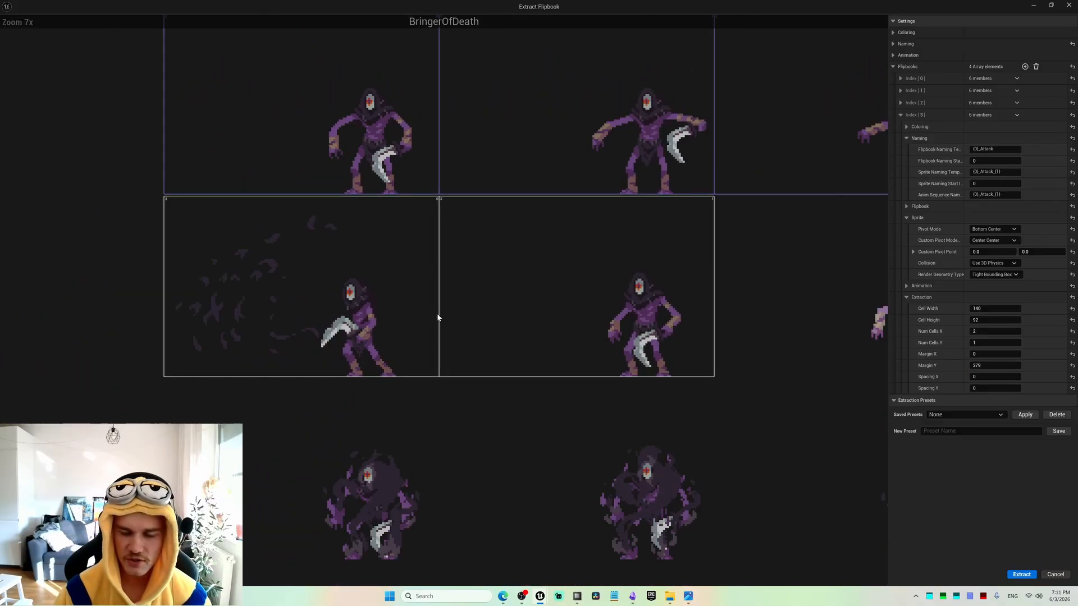
scroll(396, 314, "down", 4)
scroll(378, 314, "up", 3)
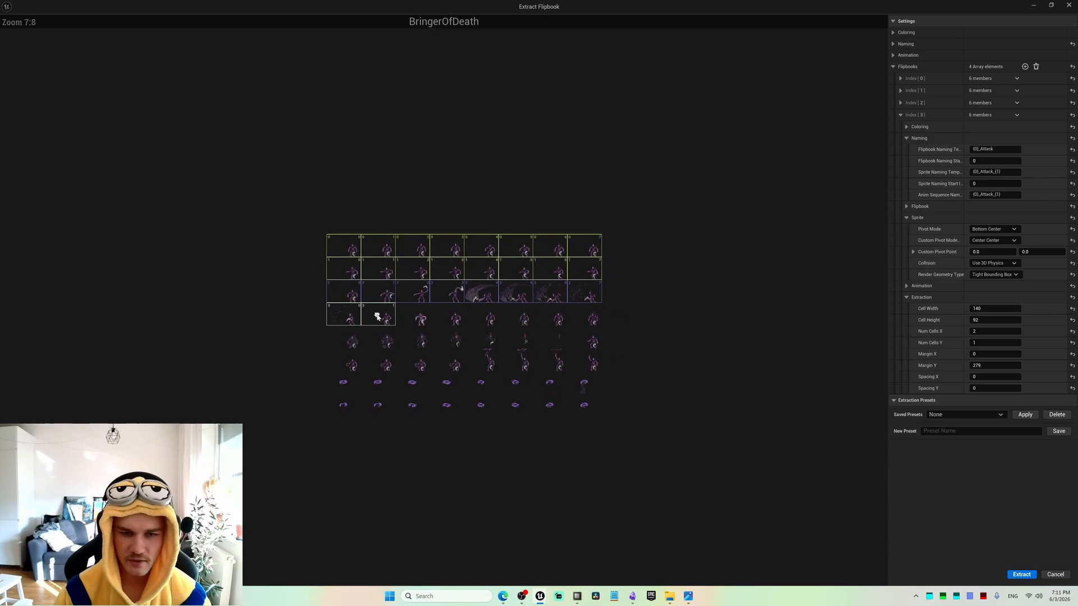
right_click_drag(386, 309, 250, 260)
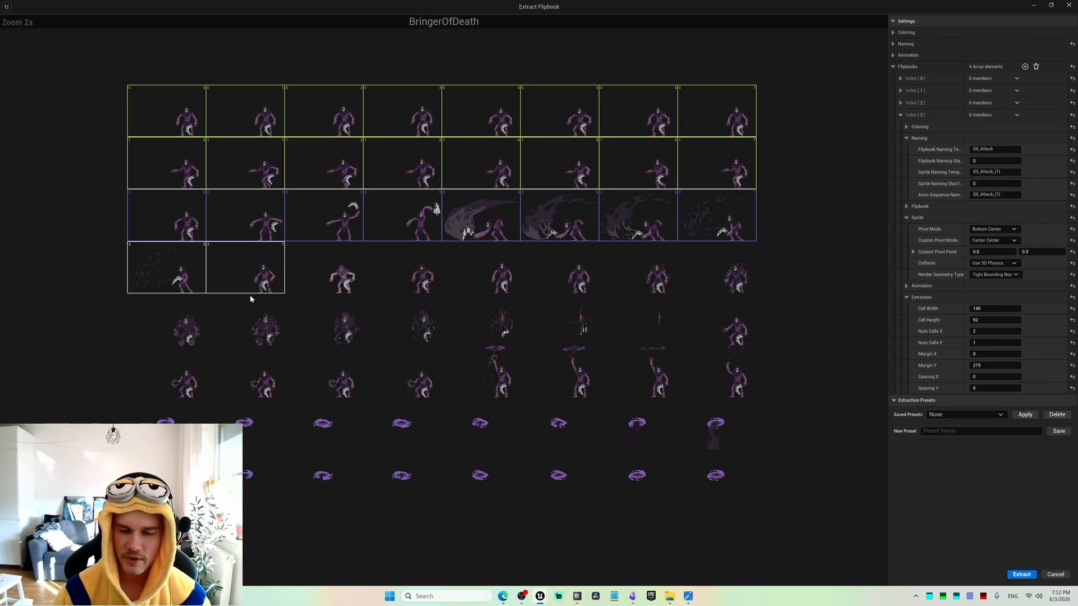
Add a fifth flipbook entry and set its flipbook naming template to {0}_Hurt.
left_click(902, 115)
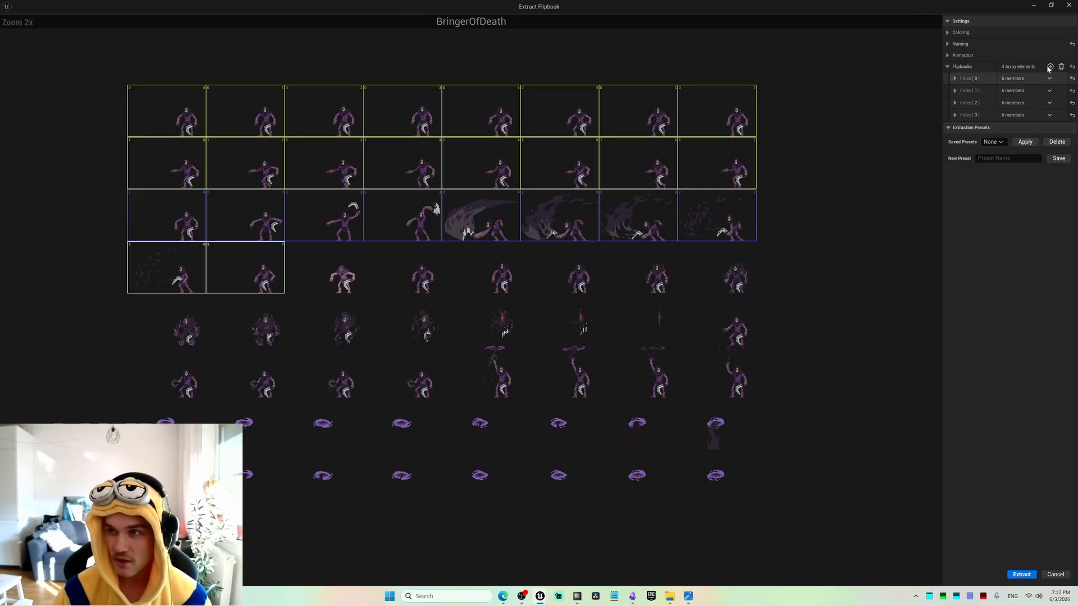
left_click(1049, 67)
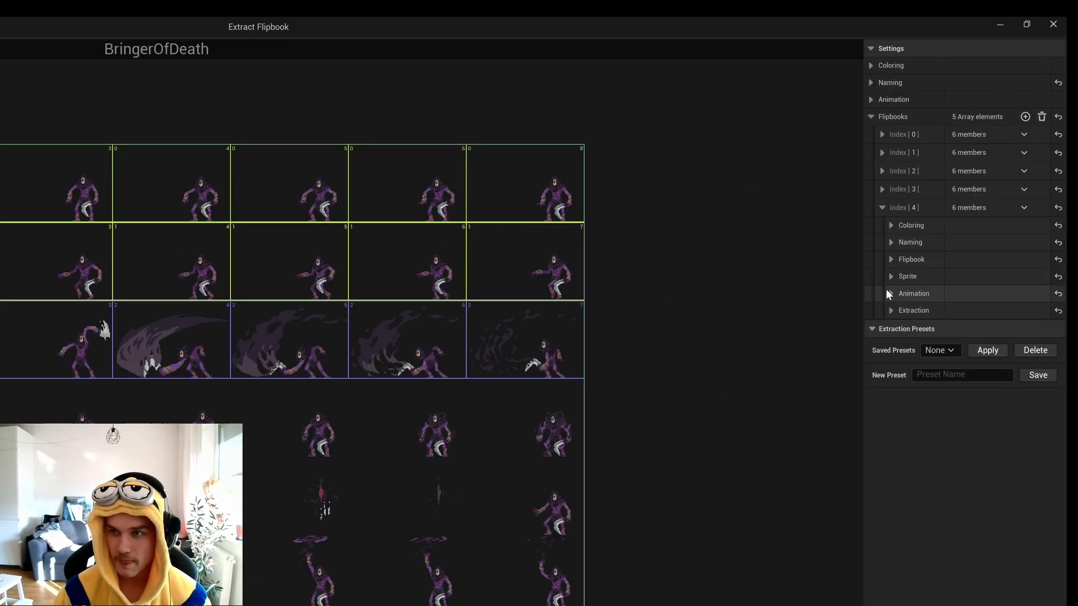
left_click(891, 243)
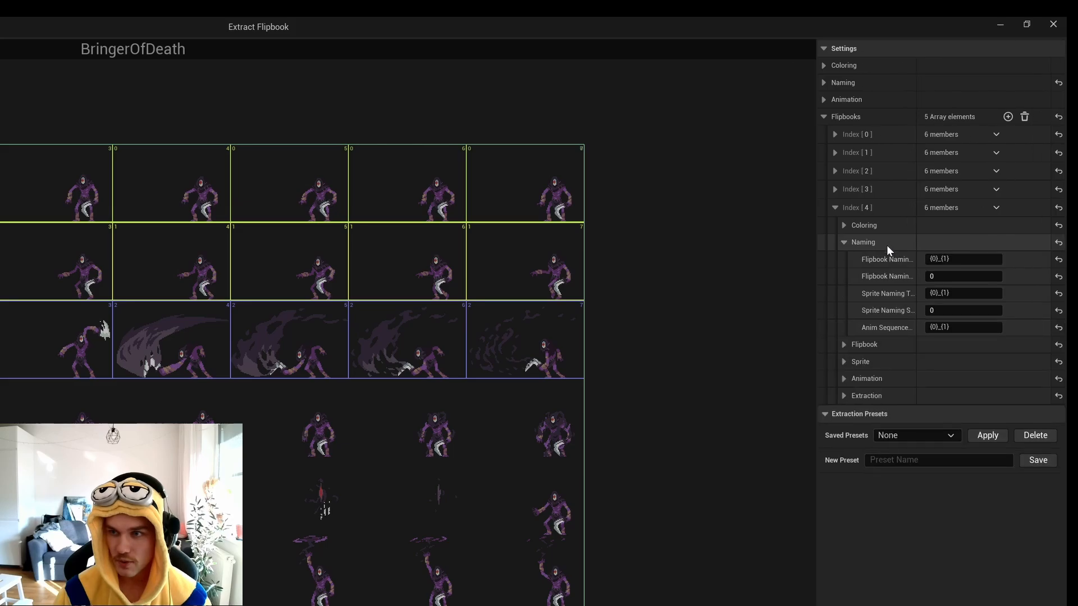
key("BackSpace")
key("BackSpace")
key("BackSpace")
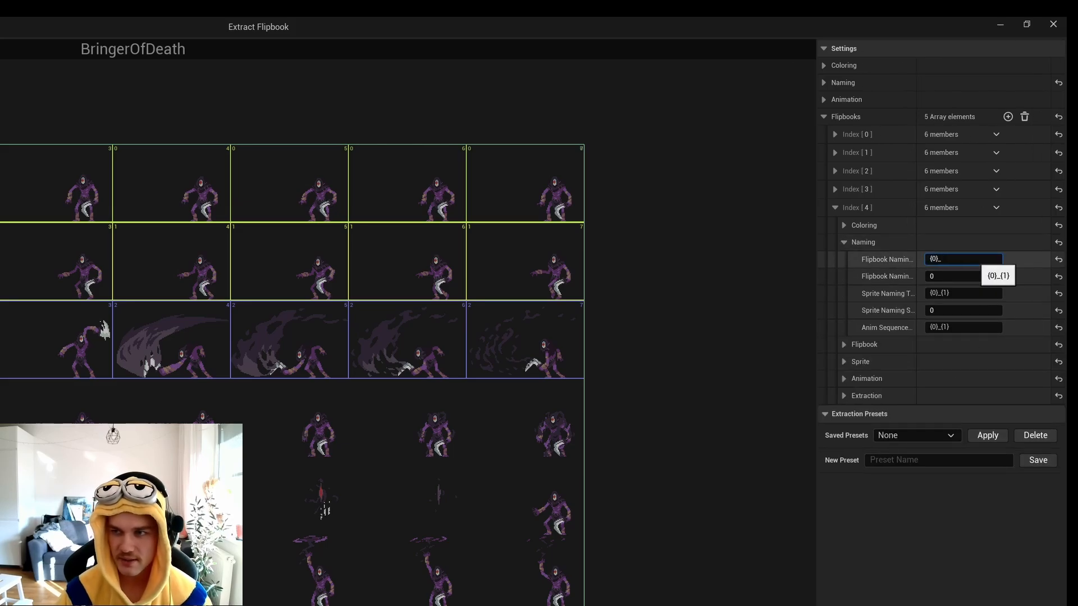
type("Hurt")
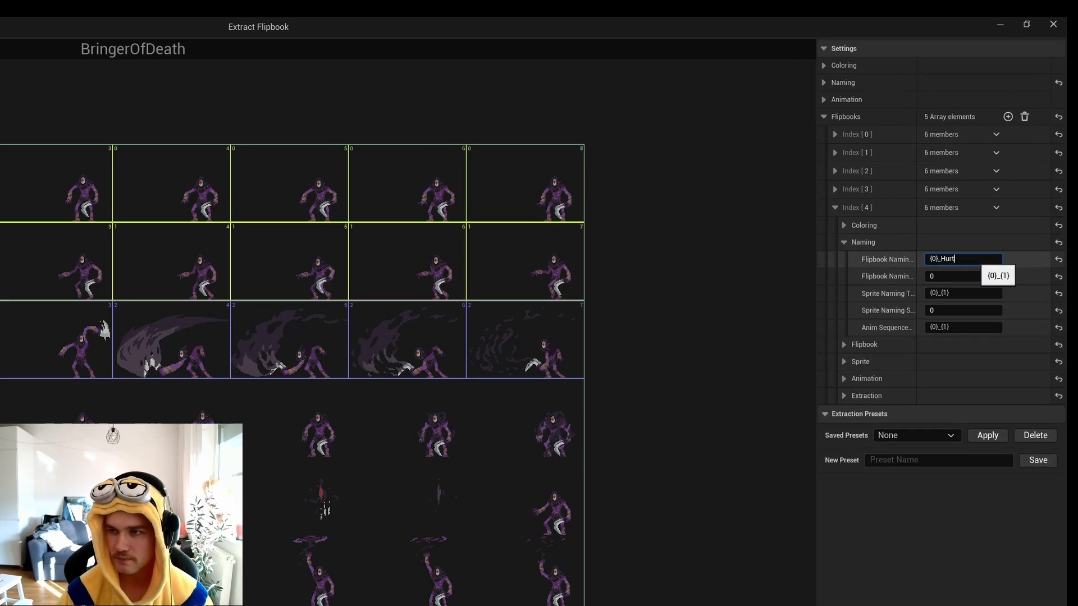
Set the fifth flipbook entry's sprite naming template to {0}_Hurt_{1}, reusing the _Hurt suffix from its flipbook naming template.
key("ctrl+shift+Left")
key("ctrl+c")
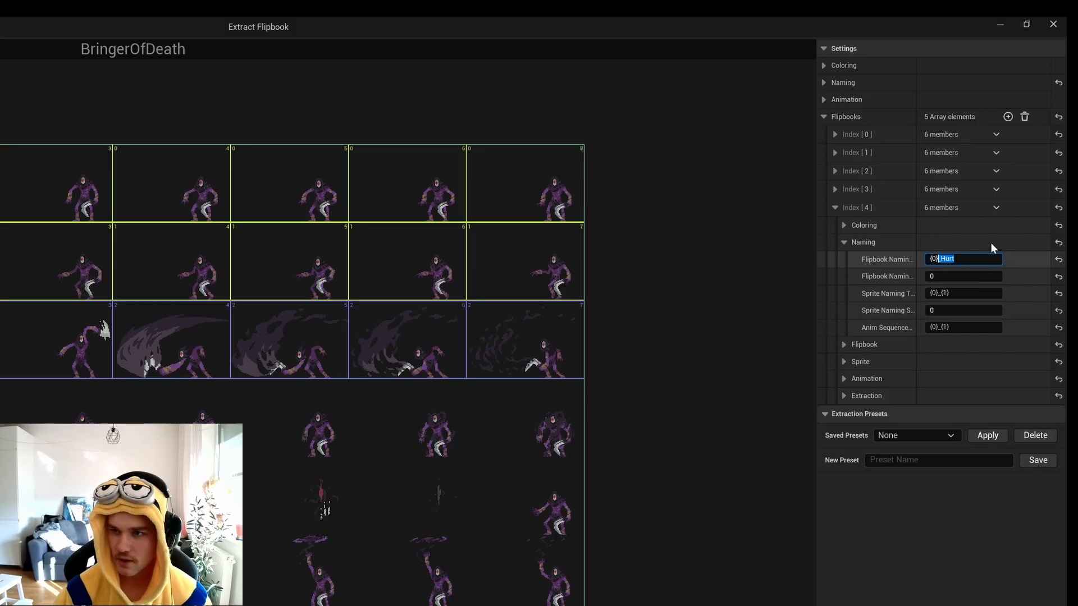
left_click(961, 295)
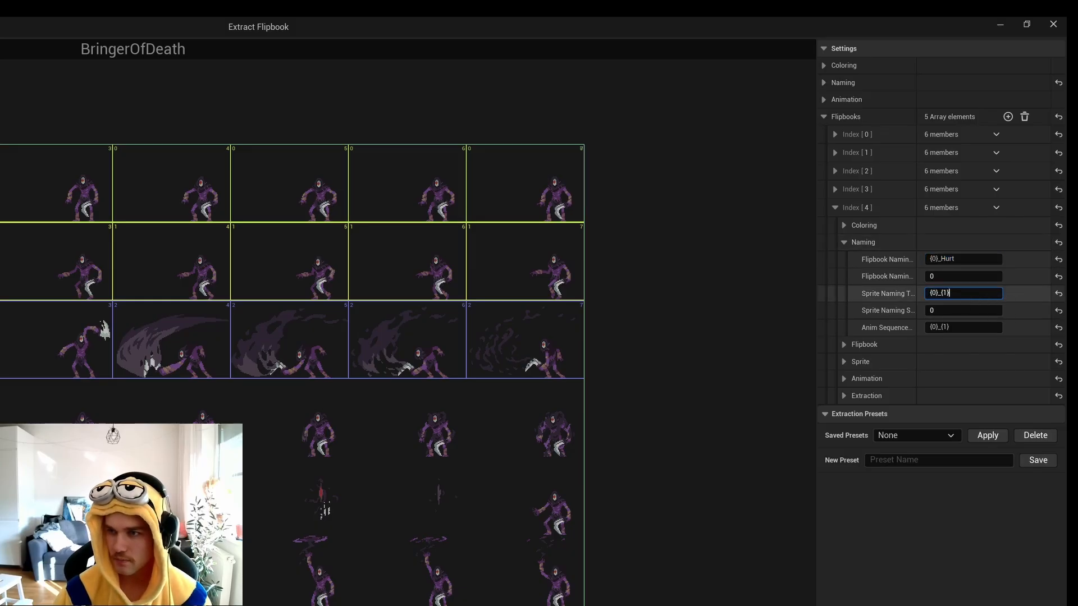
key("Right")
key("Right")
key("Right")
key("ctrl+v")
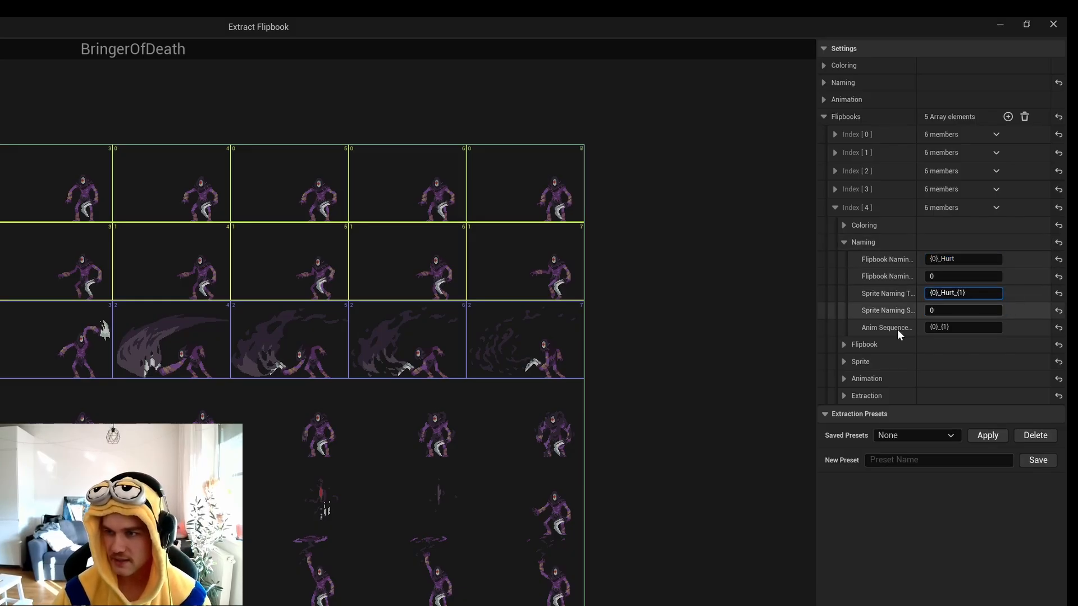
Set the fifth flipbook entry's anim sequence naming template to {0}_Hurt_{1}.
left_click(932, 327)
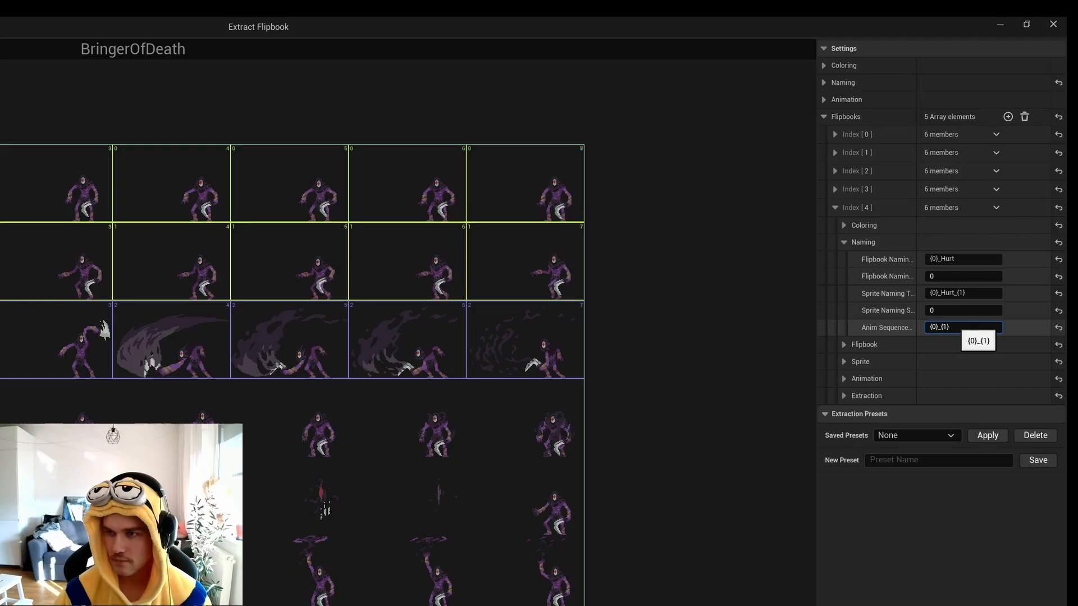
key("Right")
key("Right")
key("Right")
type("Hurt")
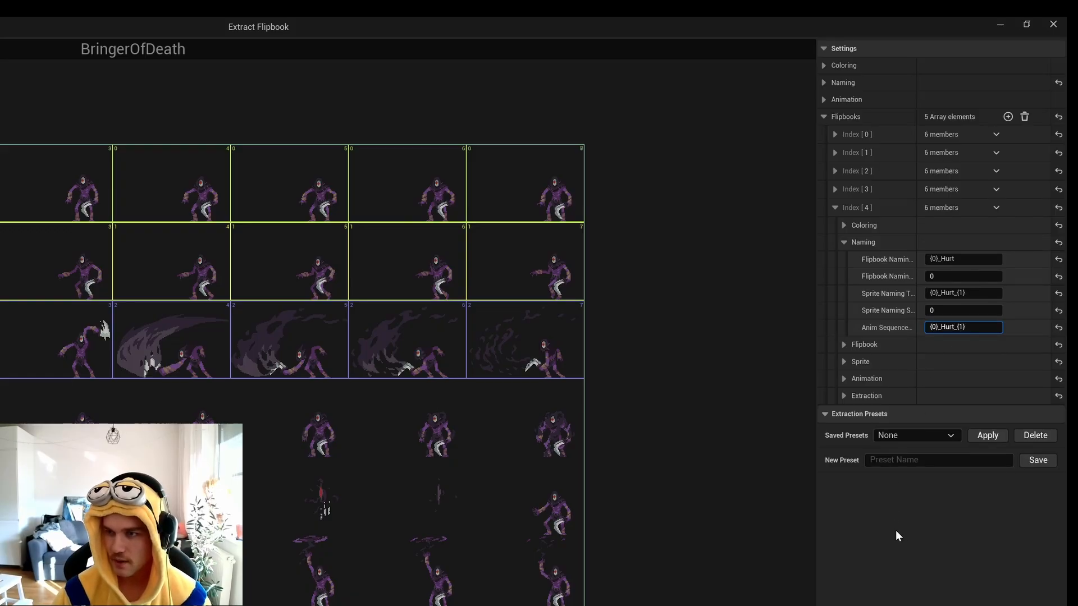
Set the fifth entry's sprite pivot mode to Bottom Center.
left_click(843, 362)
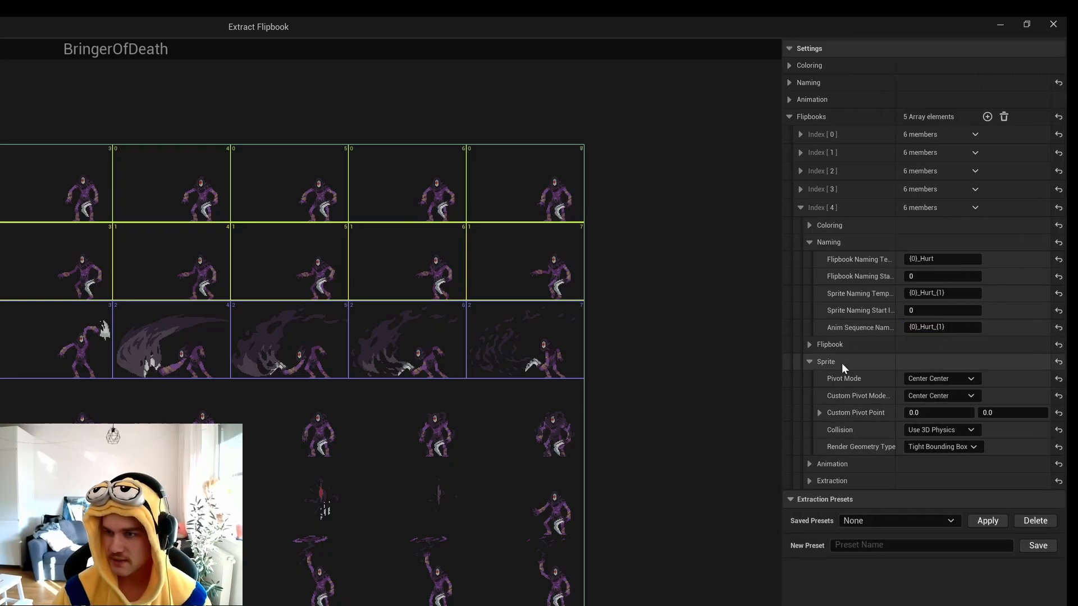
left_click(942, 377)
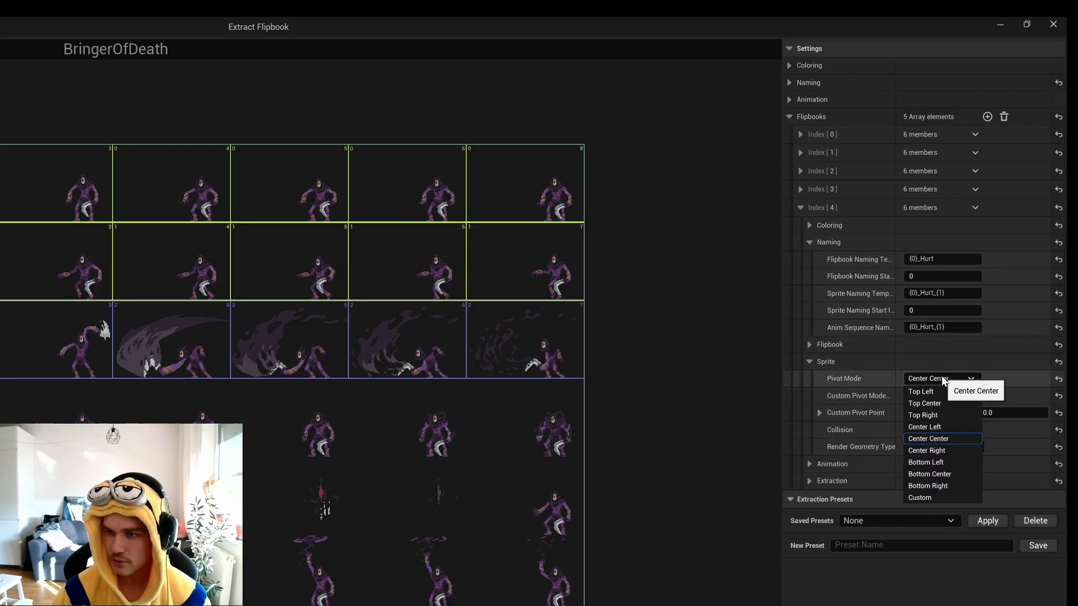
left_click(958, 475)
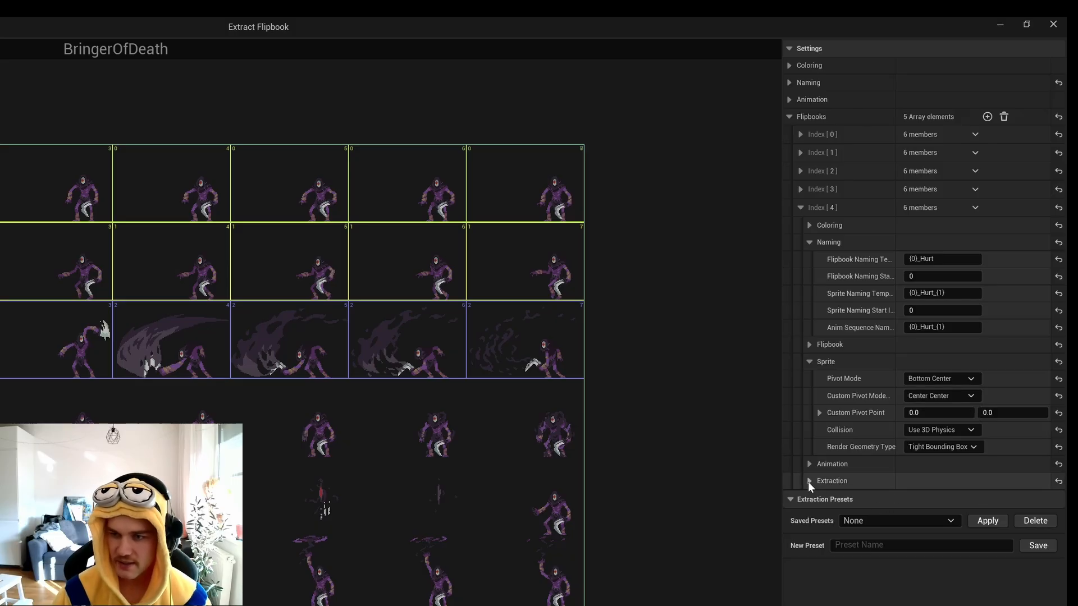
Set the fifth entry's extraction cell width to 140, cell height to 92, Num Cells X to 3 and Num Cells Y to 1.
left_click(809, 481)
left_click(944, 497)
type("1")
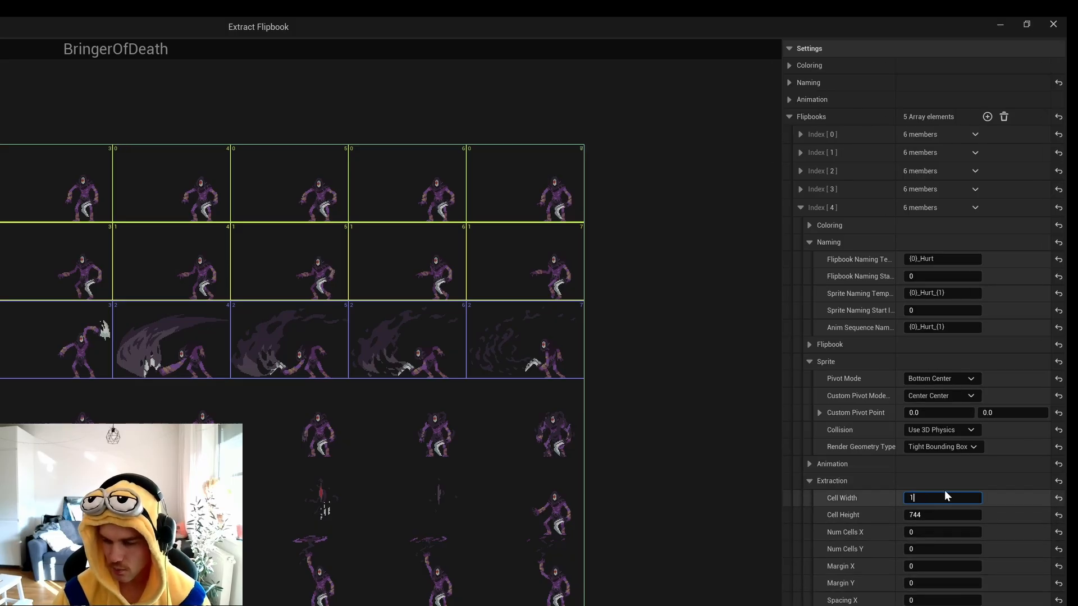
type("40")
key("Tab")
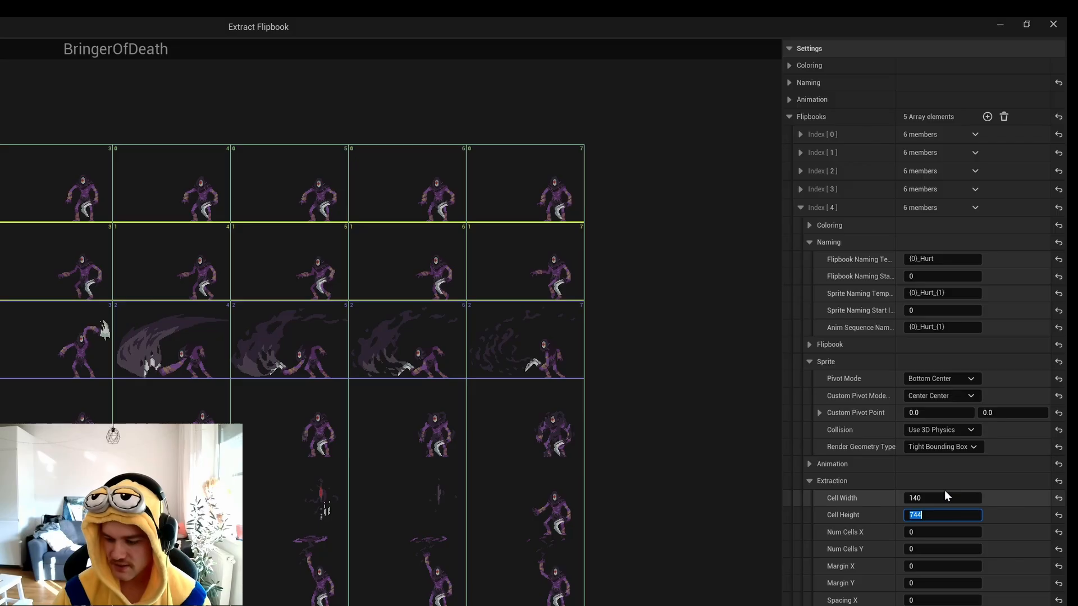
key("Tab")
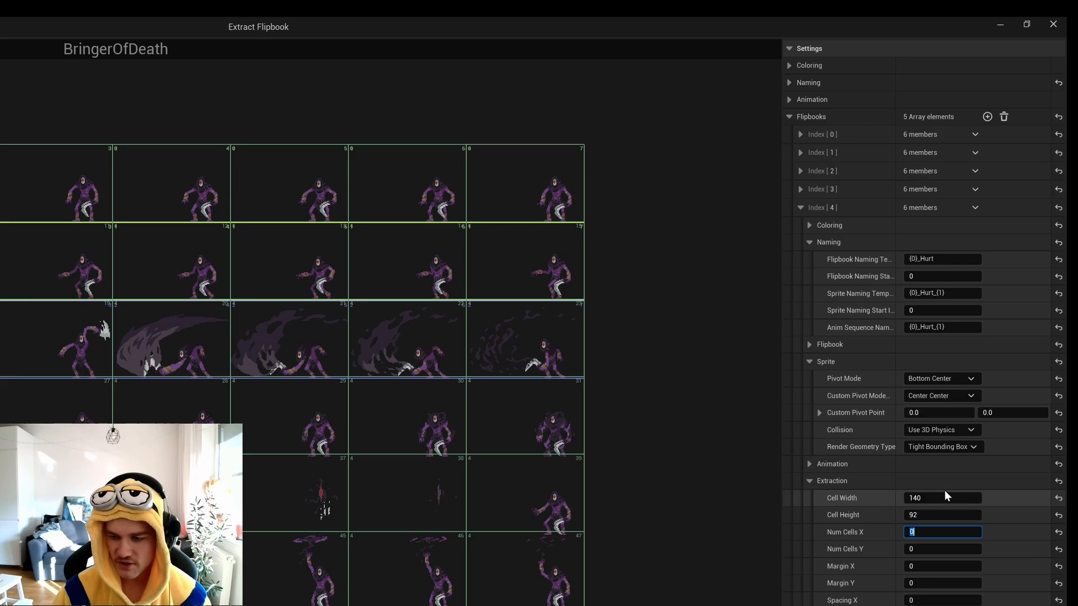
type("3")
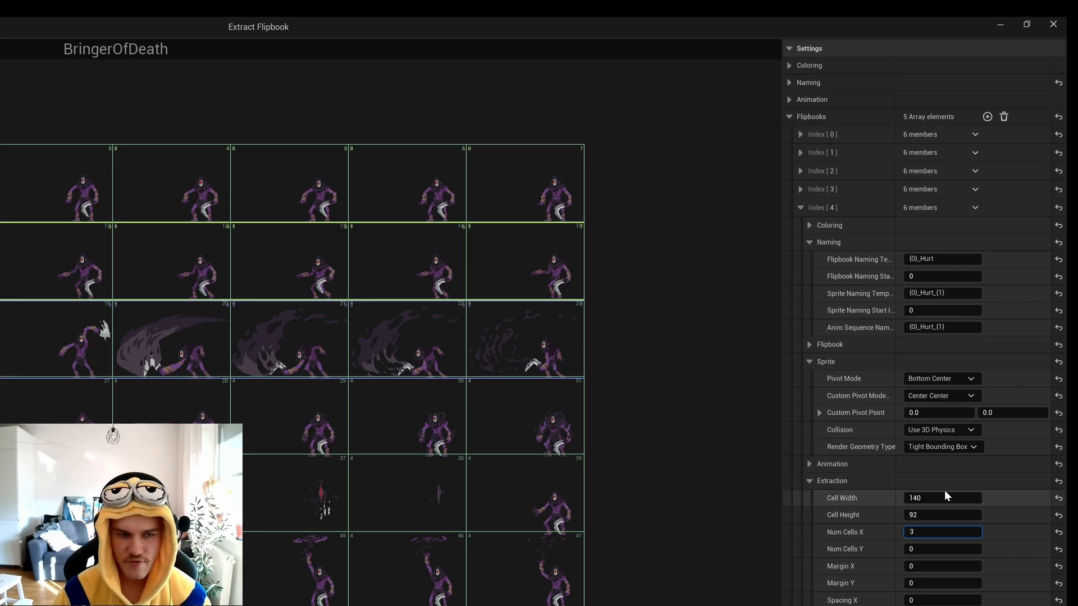
key("Tab")
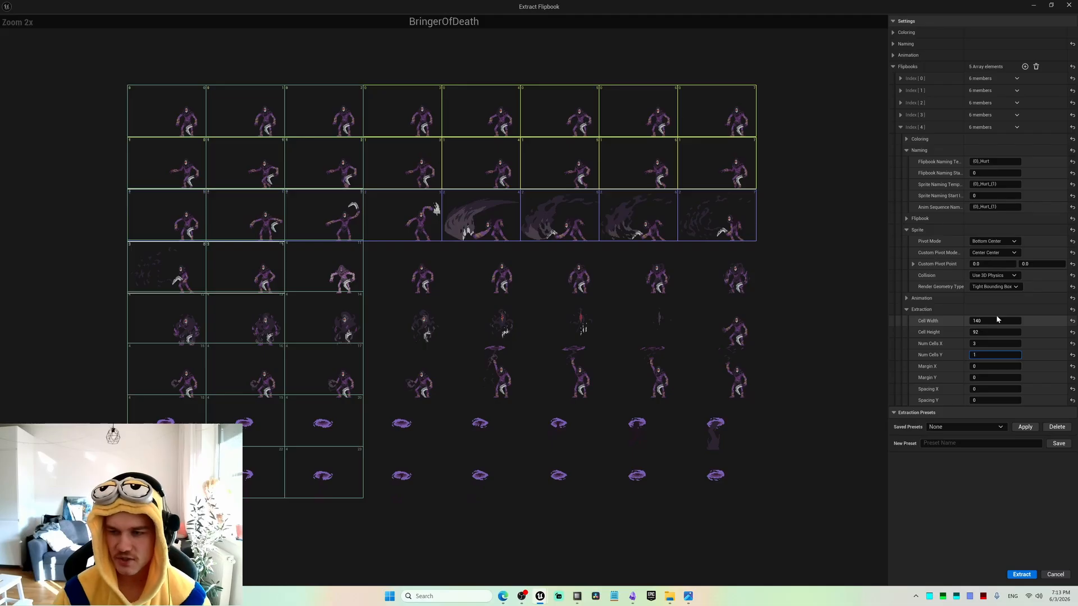
type("1")
key("Tab")
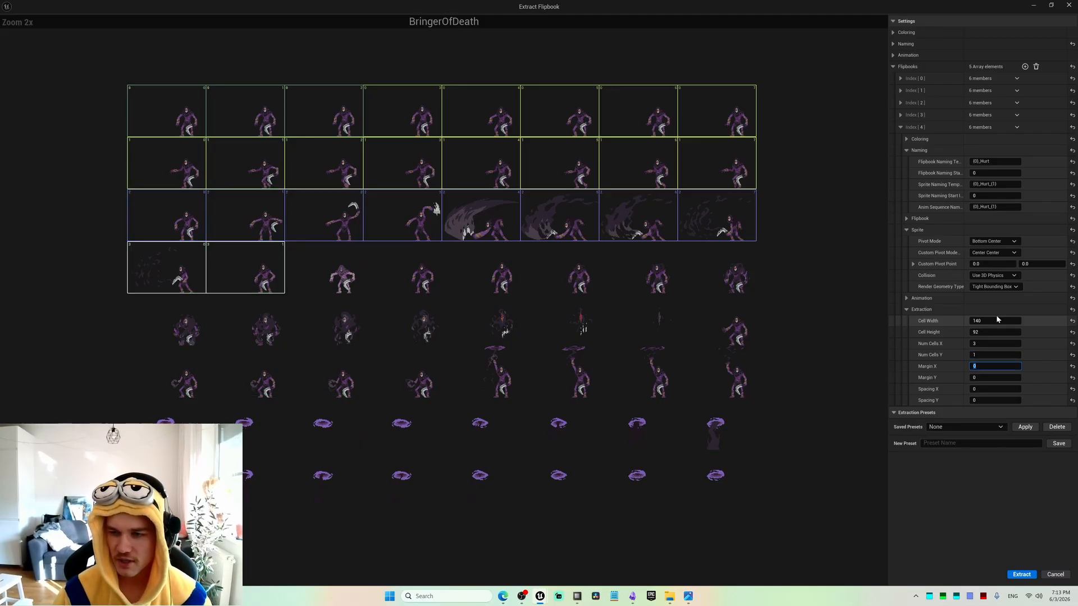
Set the fifth entry's Margin Y to 93*3 (279) so its cells start on the sheet's fourth row.
key("Tab")
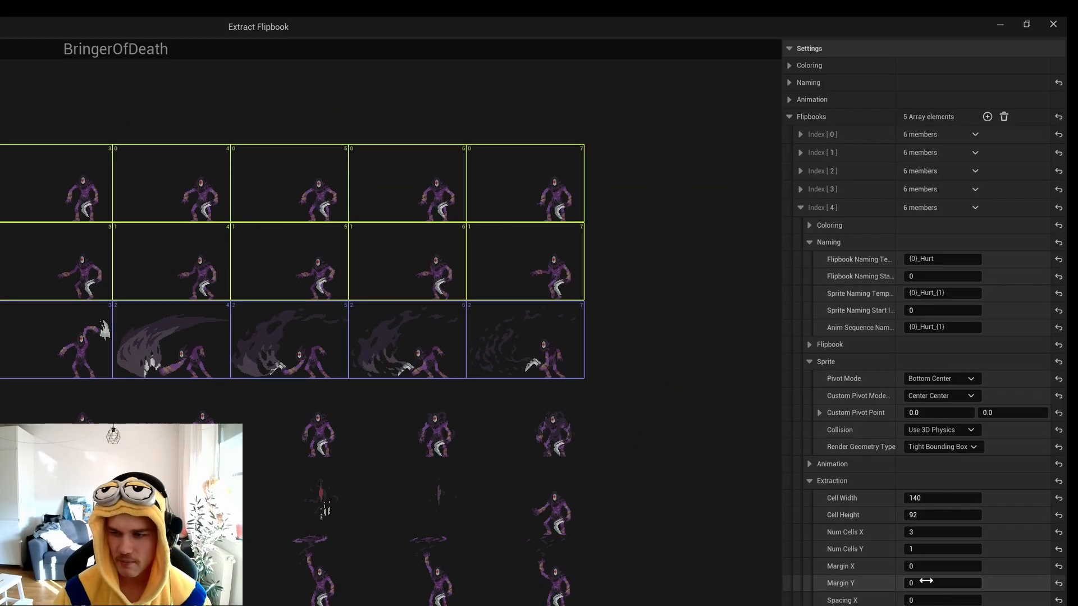
type("93")
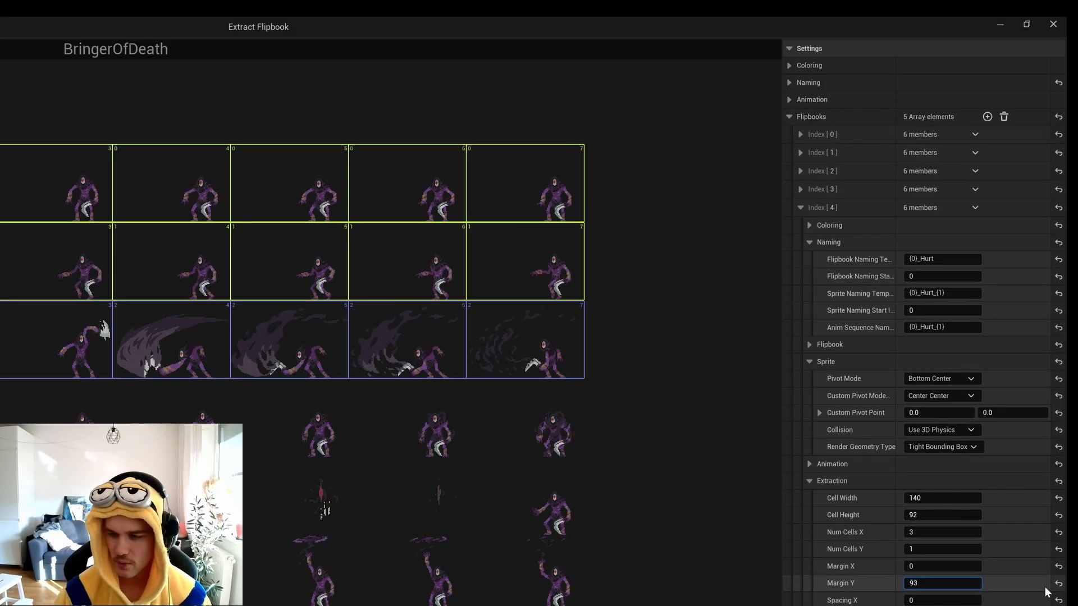
type("*")
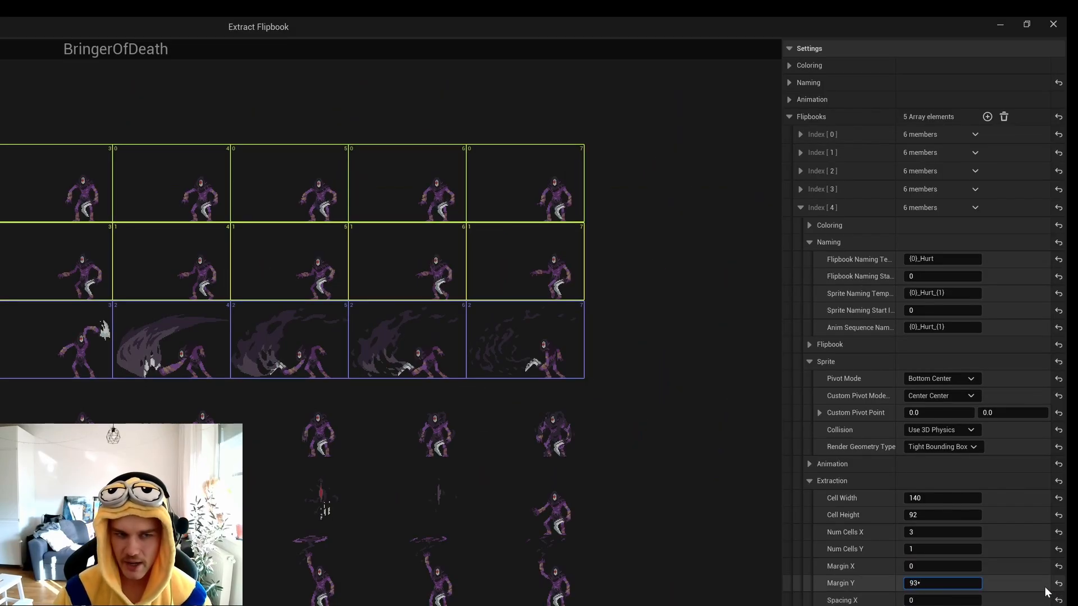
type("3")
key("Return")
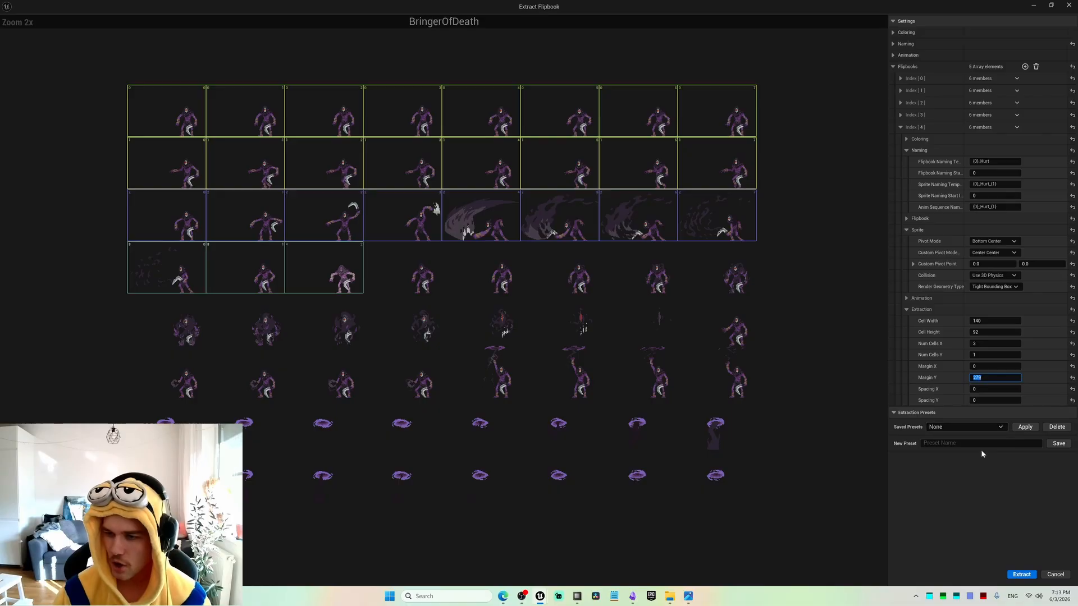
Set the fifth entry's Margin X to 140*2 (280) so its cells cover the third to fifth frames of the row.
left_click(995, 367)
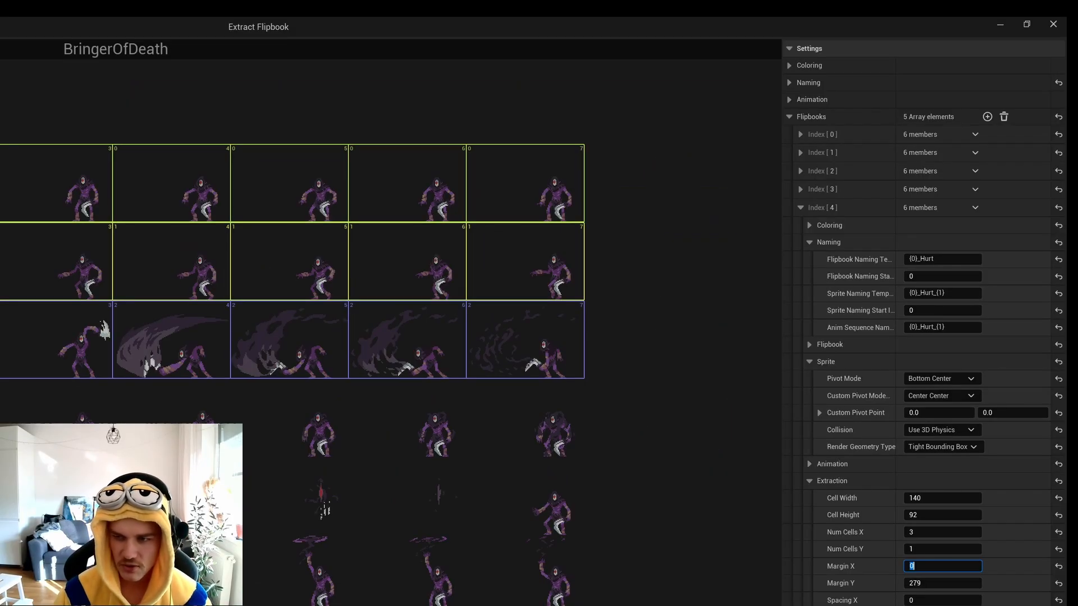
type("140")
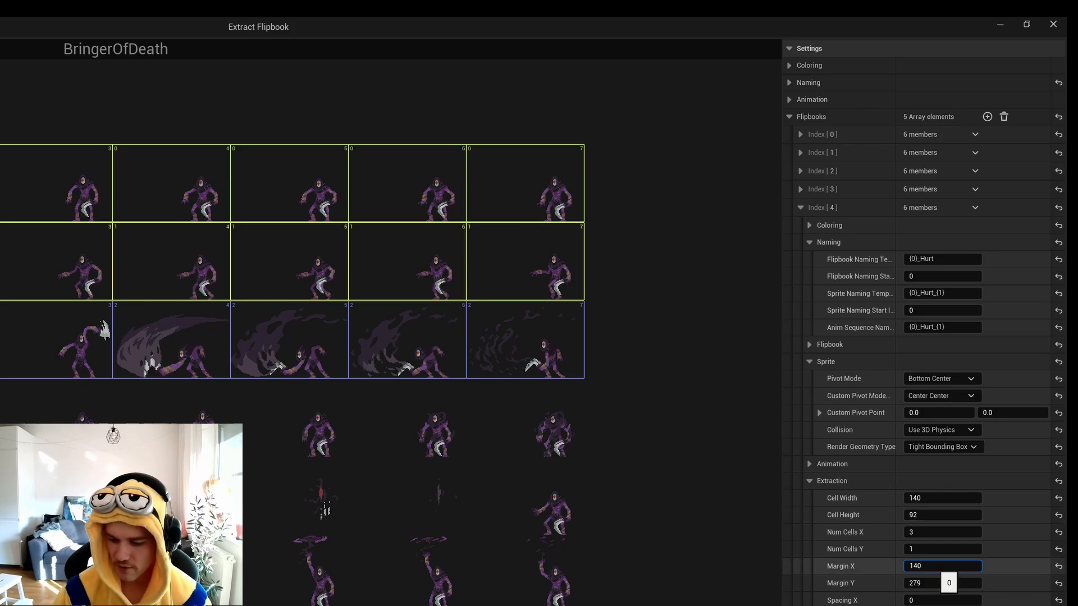
type("+280")
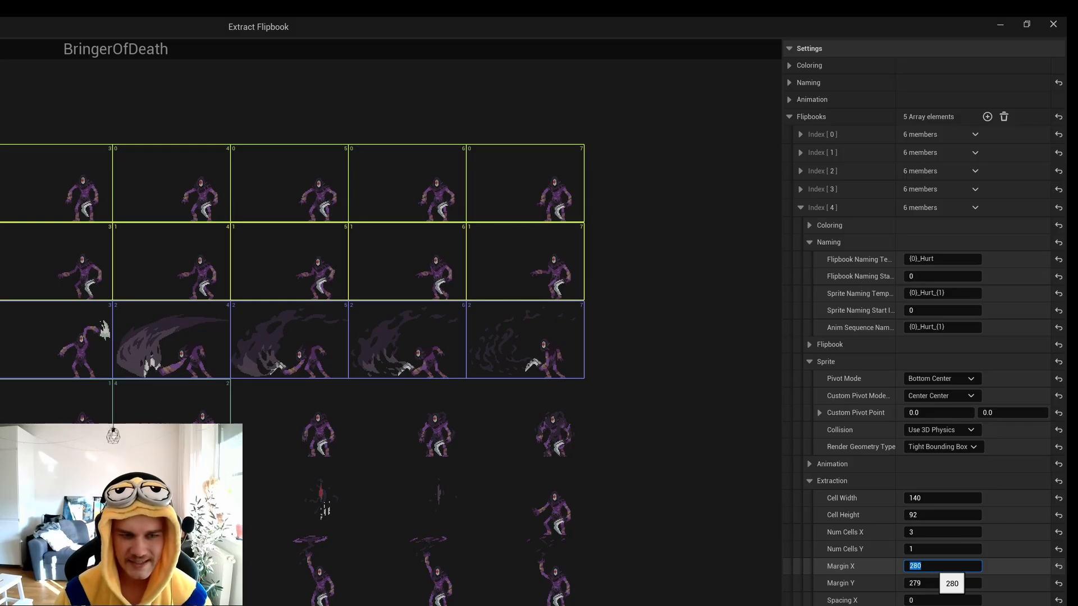
key("Return")
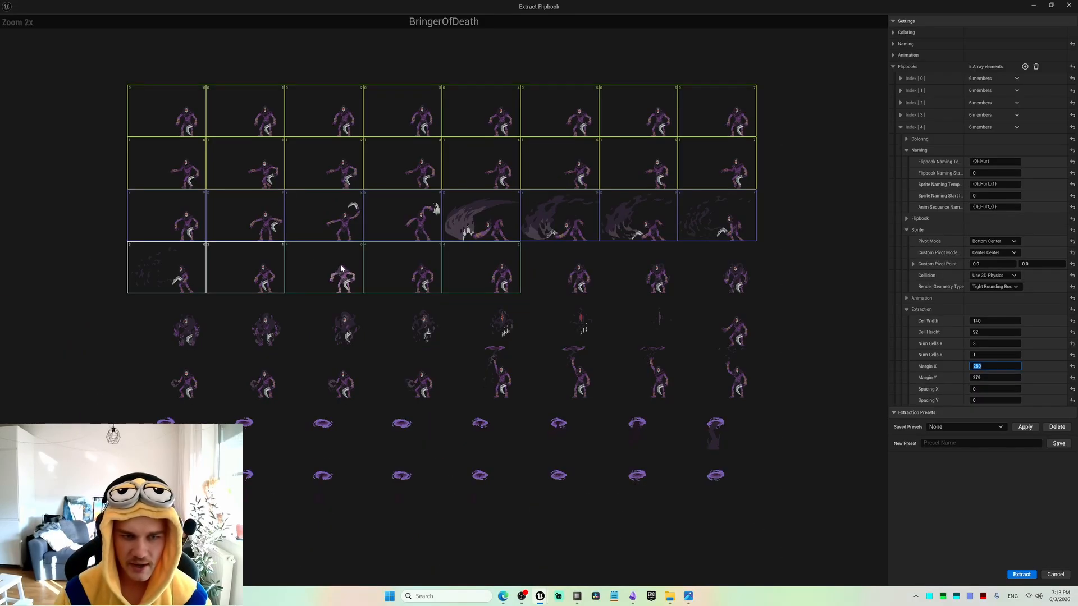
Extract the sprites and flipbooks of all five configured entries from the BringerOfDeath sheet, then clear the asset selection.
scroll(342, 269, "up", 4)
scroll(589, 308, "down", 6)
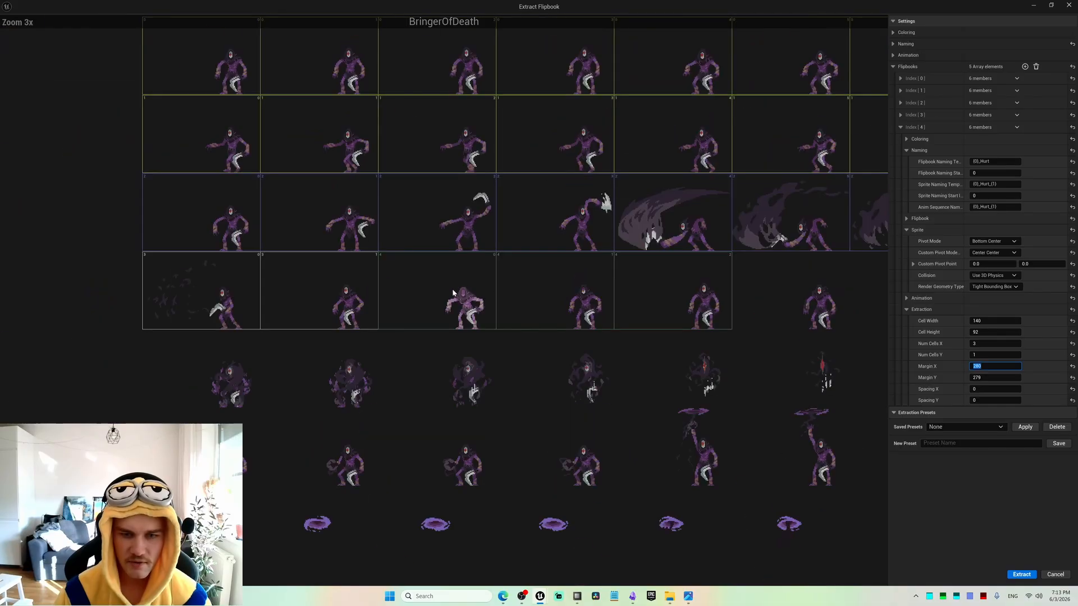
scroll(538, 313, "up", 2)
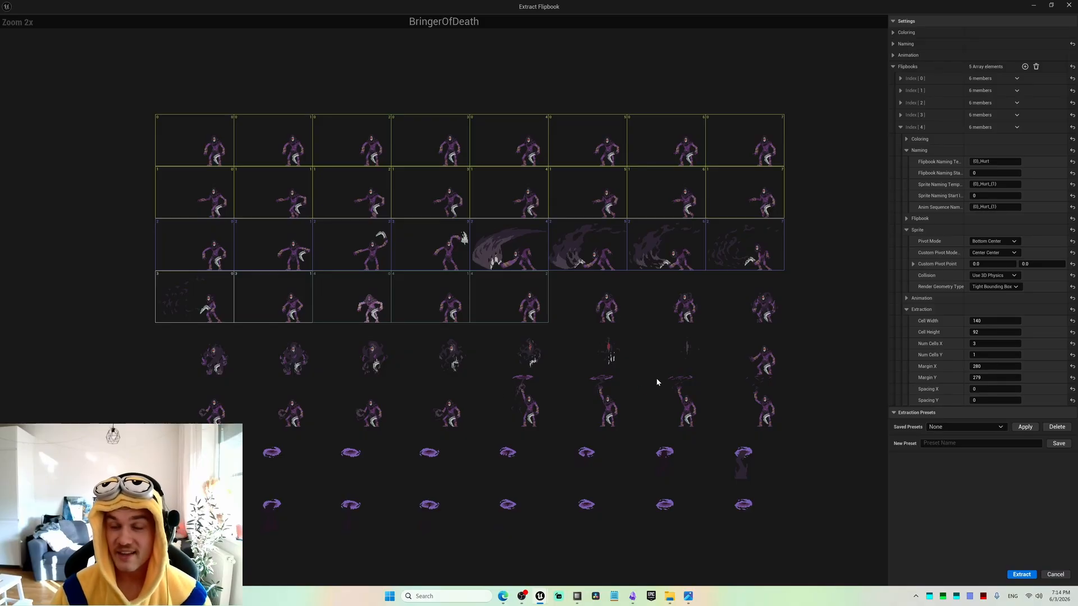
left_click(1022, 575)
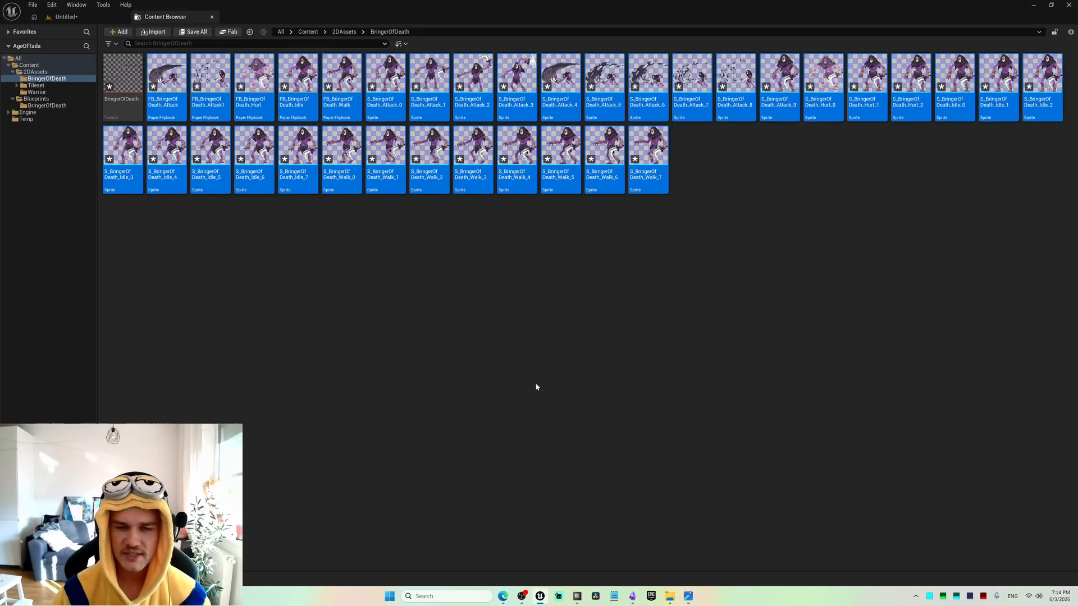
left_click(341, 356)
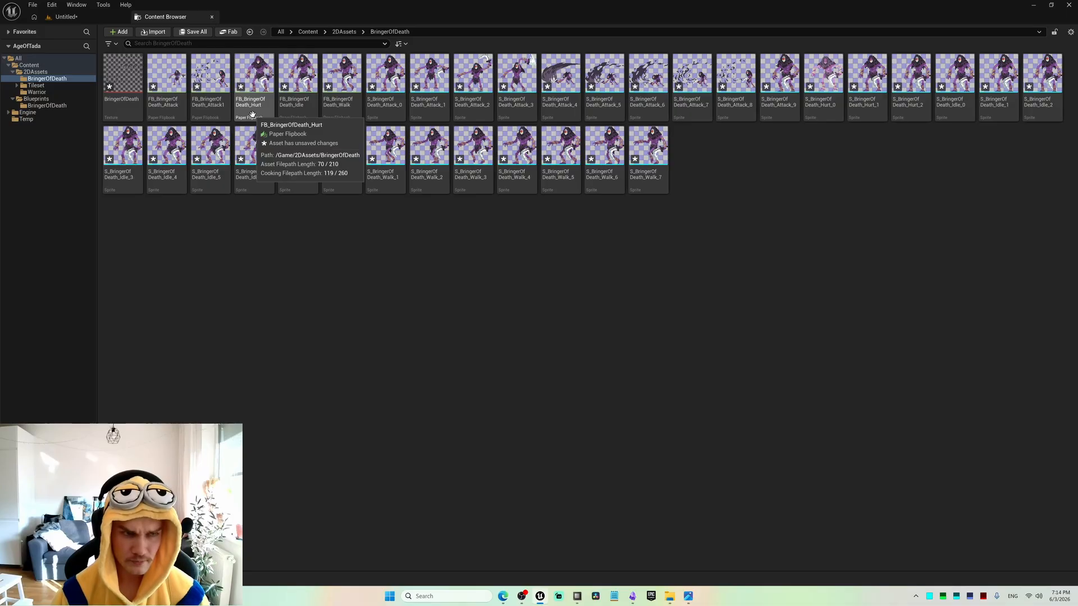
Delete the two partial attack flipbooks, FB_BringerOfDeath_Attack and FB_BringerOfDeath_Attack1.
left_click(174, 114)
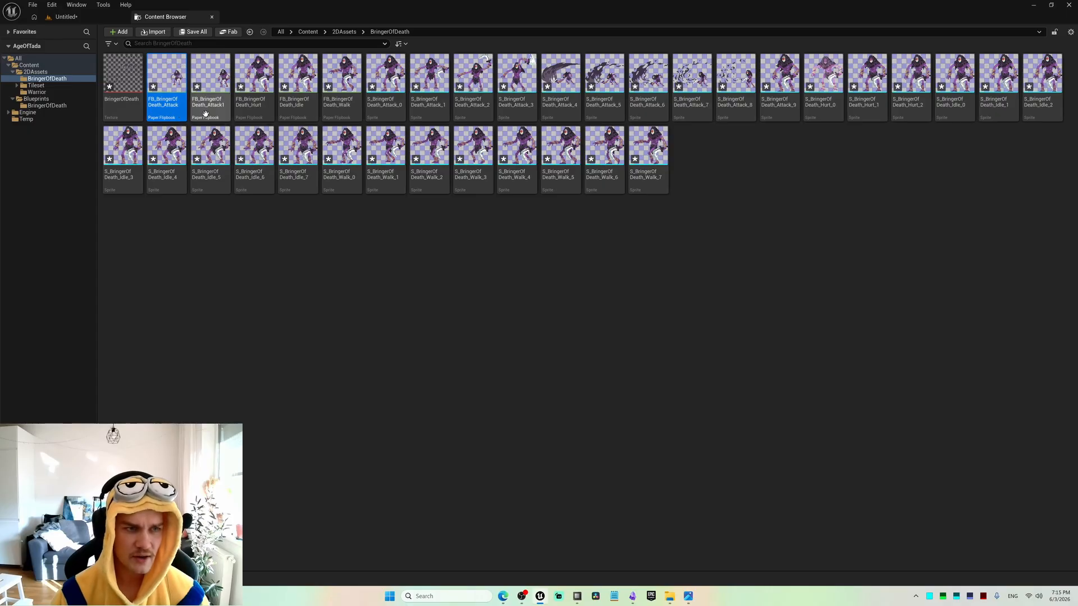
left_click(206, 109, "ctrl")
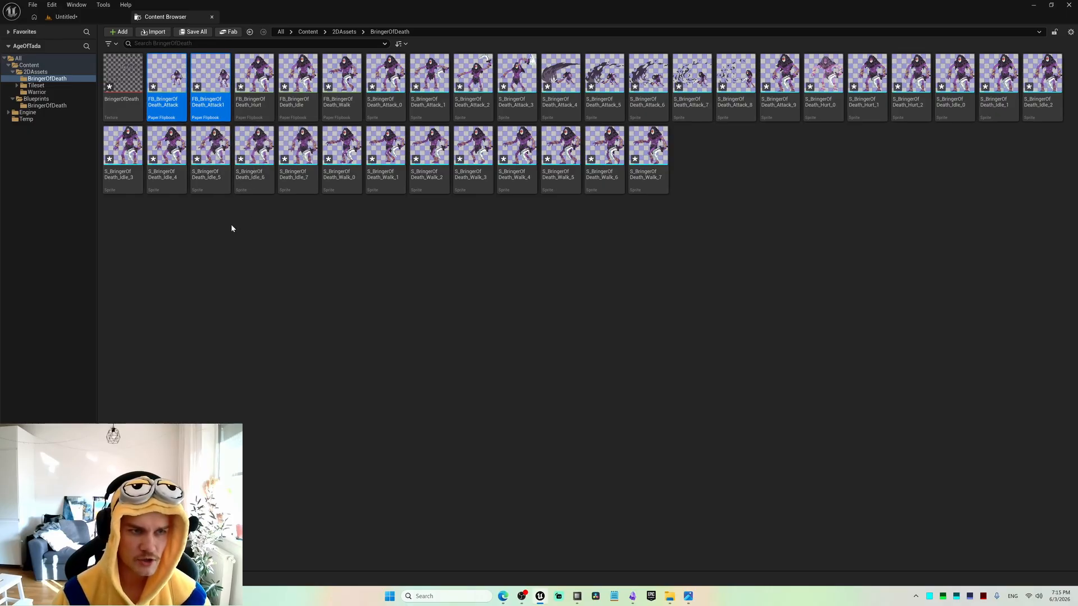
right_click(173, 115)
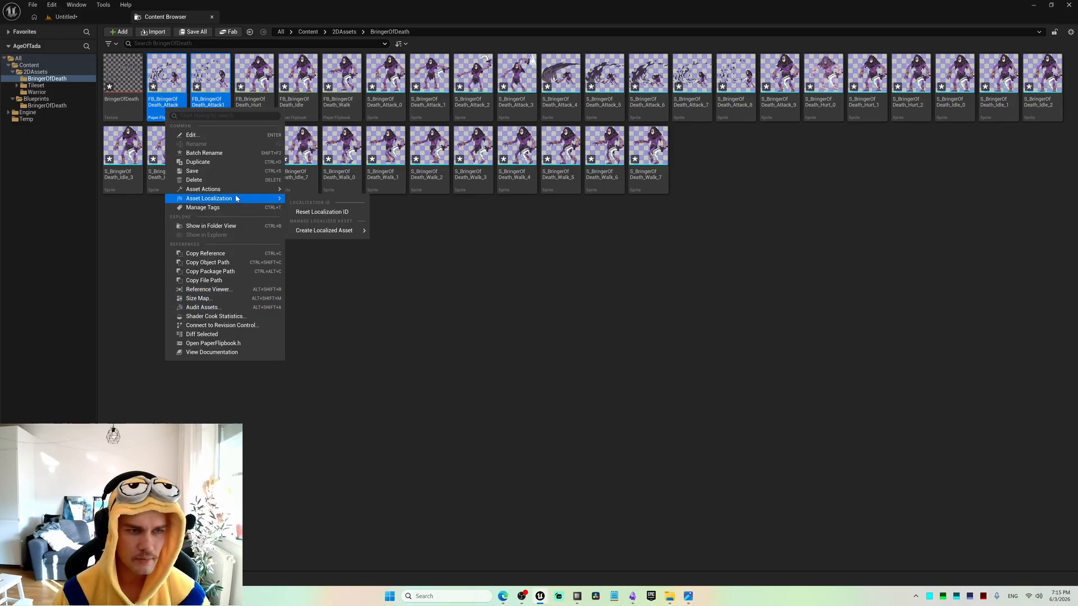
left_click(193, 180)
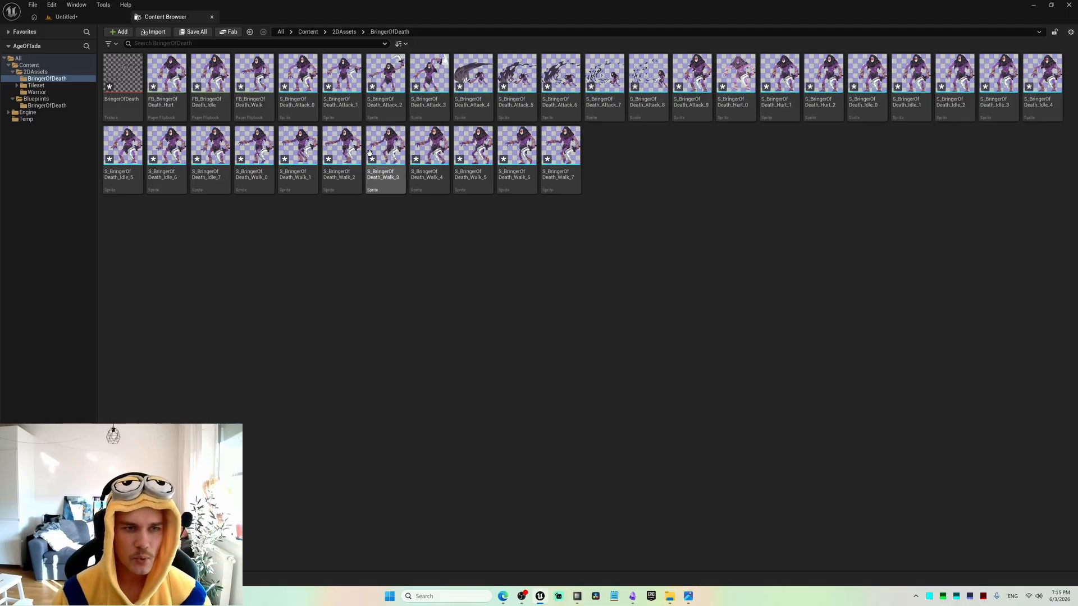
Create one flipbook from the sprites S_BringerOfDeath_Attack_0 to S_BringerOfDeath_Attack_9 and name it FB_BringerOfDeath_Attack.
left_click(291, 106)
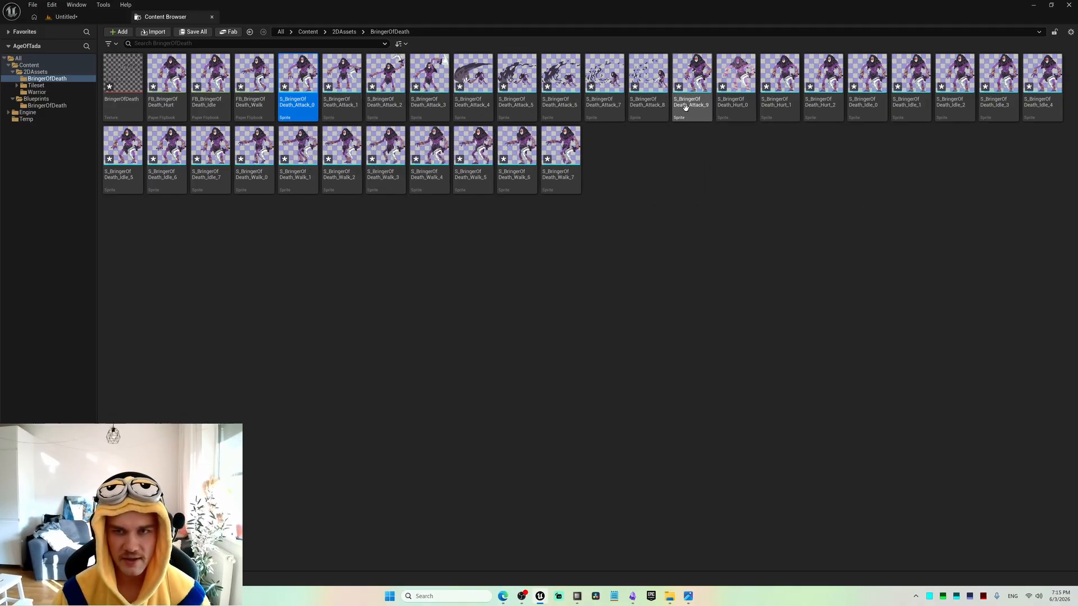
left_click(701, 114, "shift")
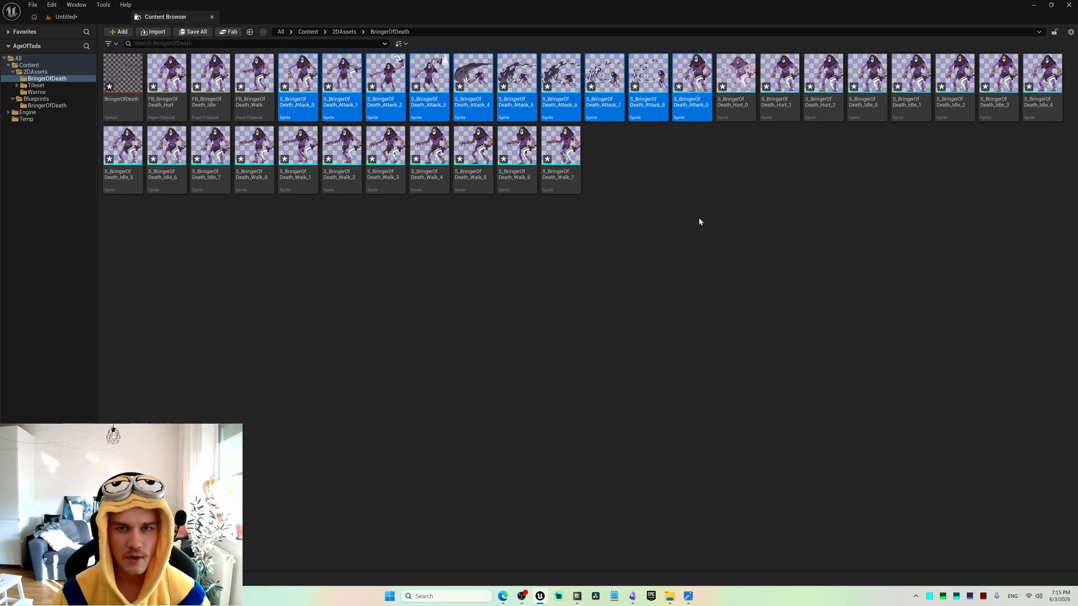
right_click(691, 113)
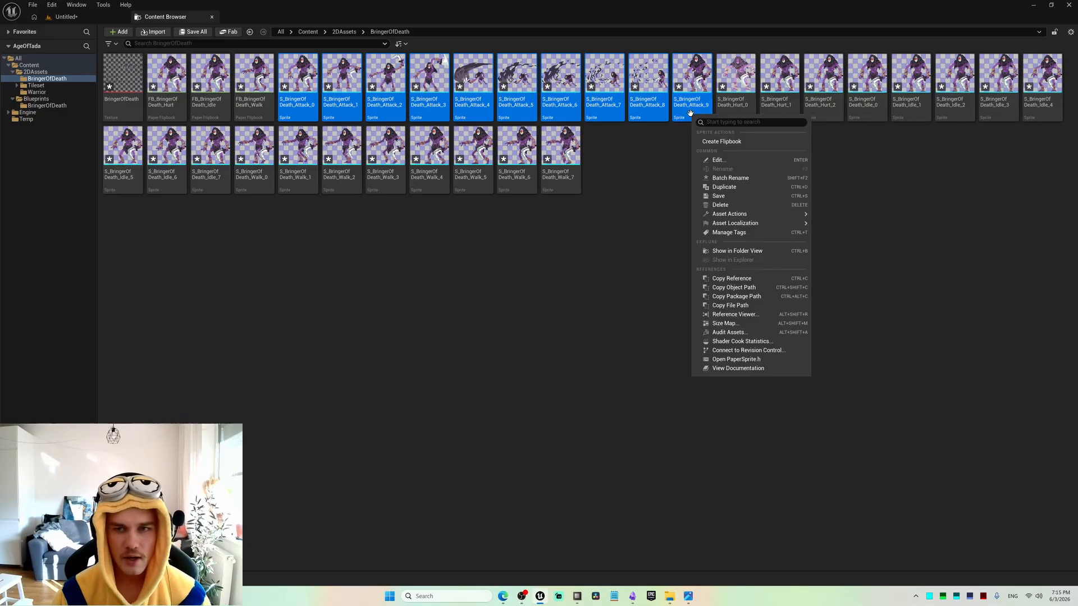
left_click(721, 141)
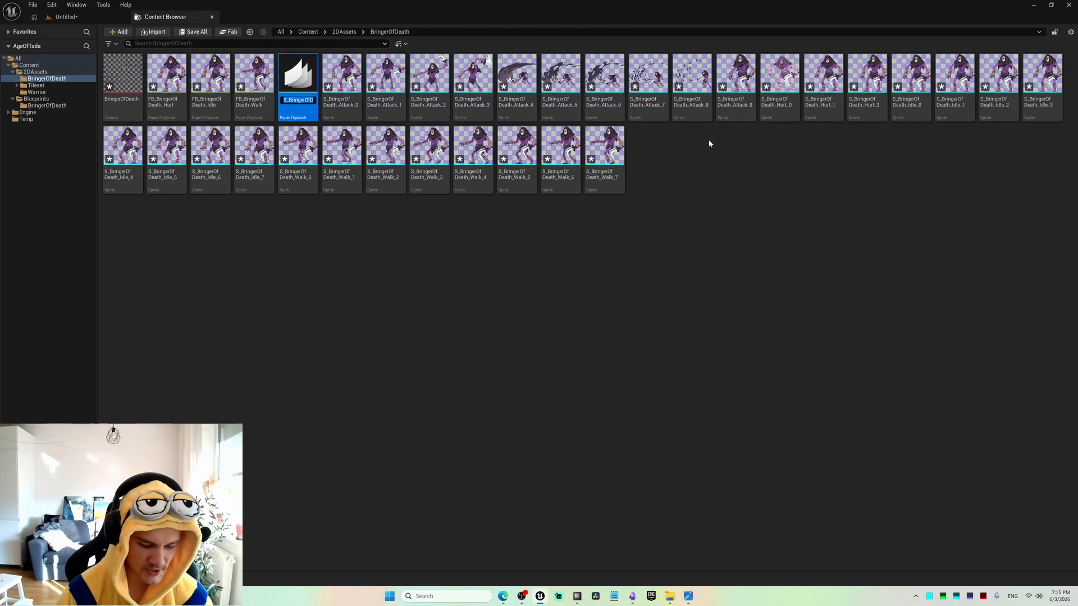
type("FB")
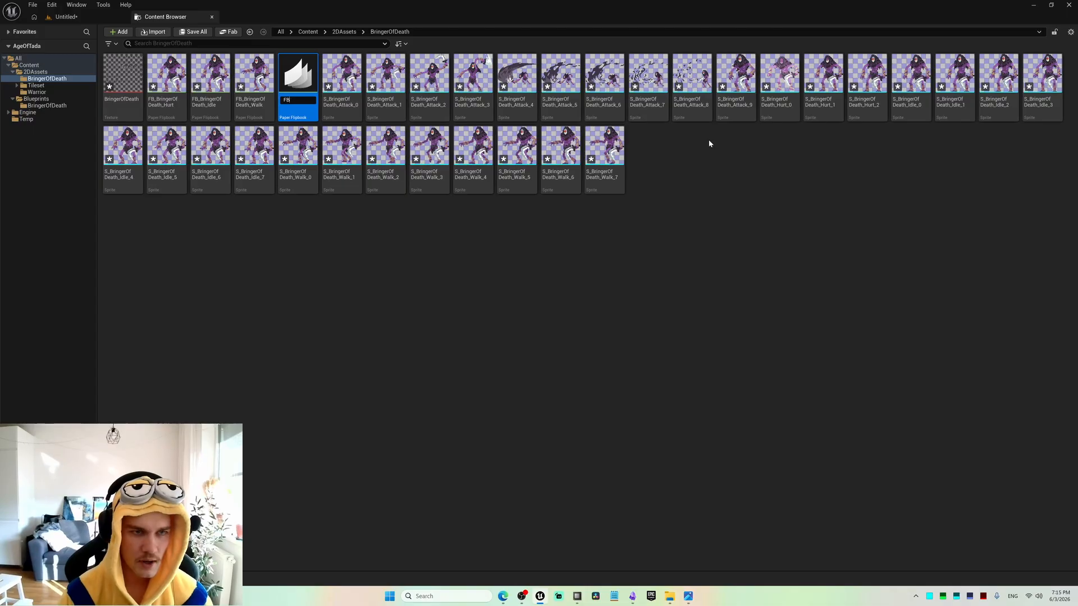
type("_Bringer")
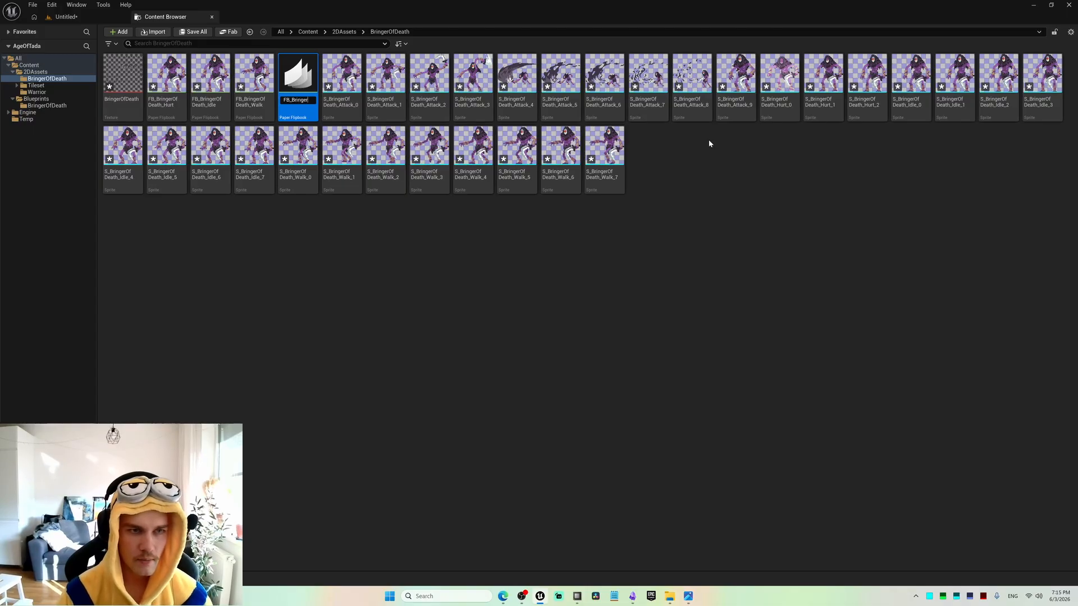
type("OfDeath")
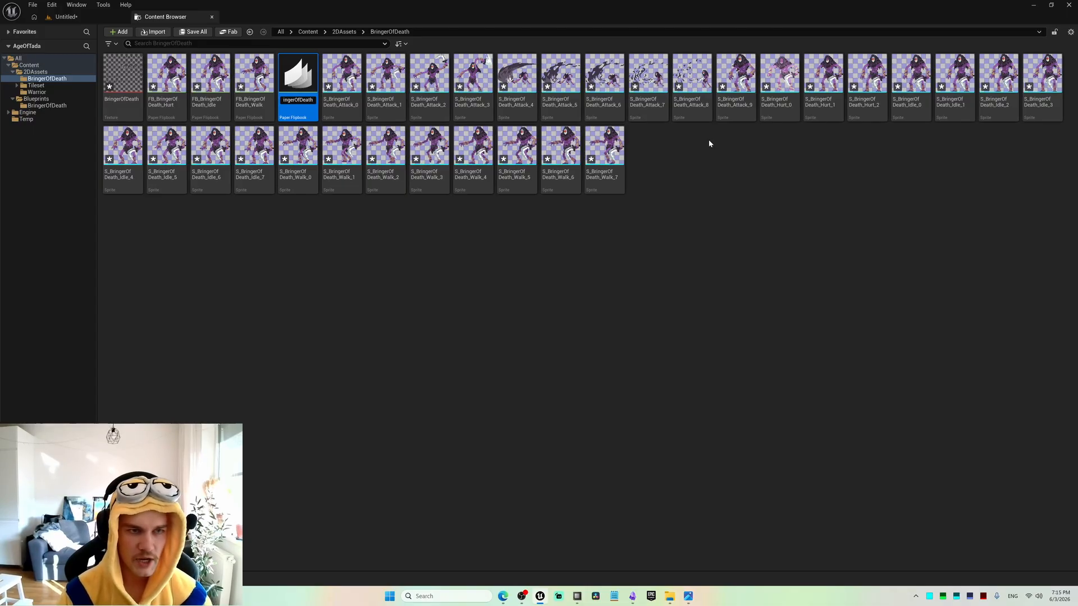
type("_Attack")
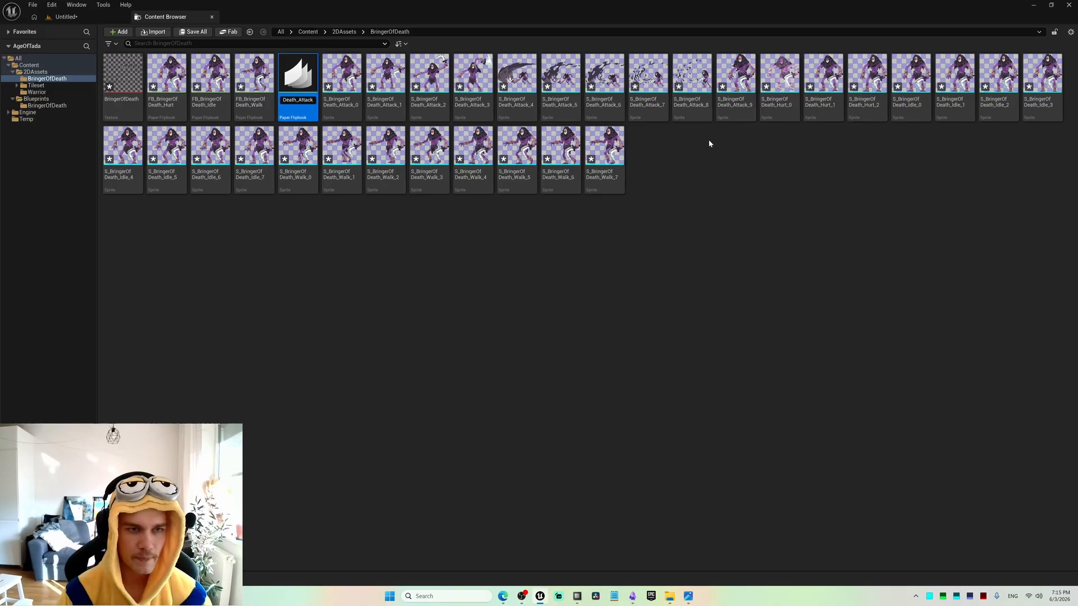
key("Return")
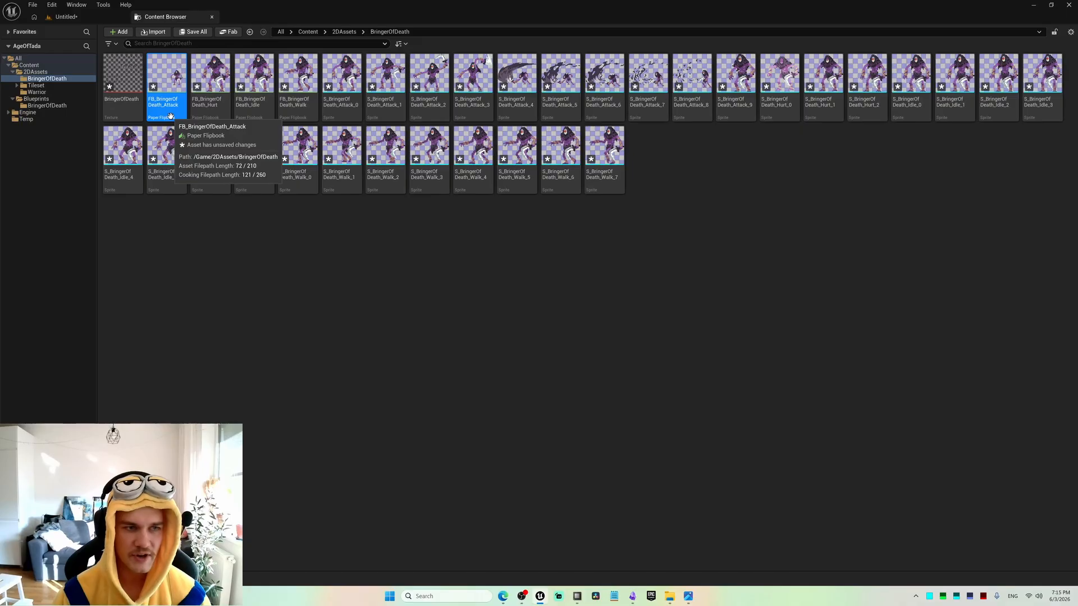
Switch to the Untitled level and place the FB_BringerOfDeath_Walk flipbook on the landscape in the viewport.
left_click(100, 21)
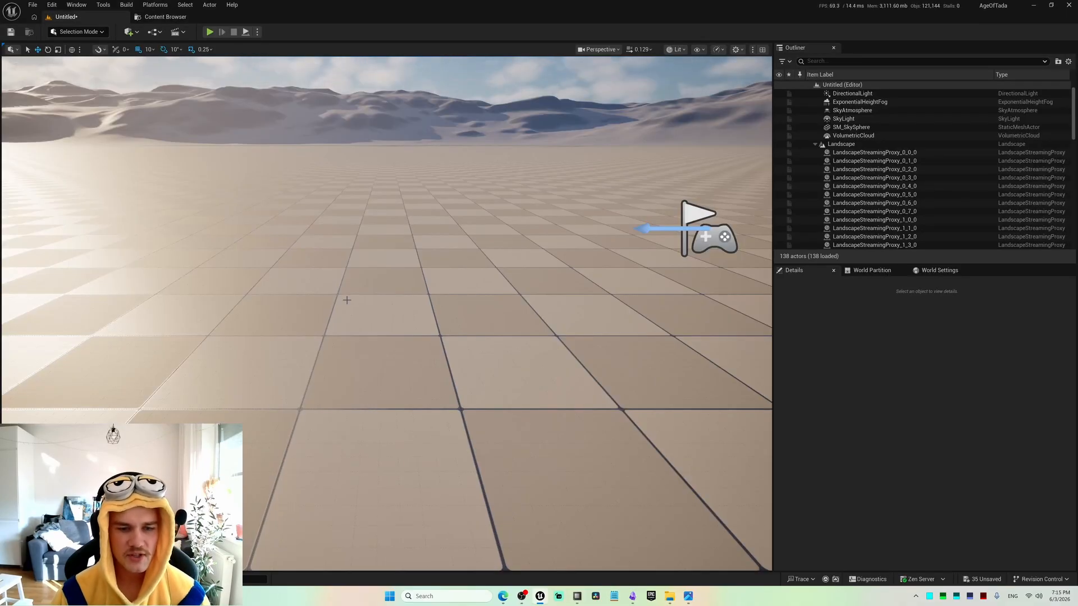
key("ctrl+space")
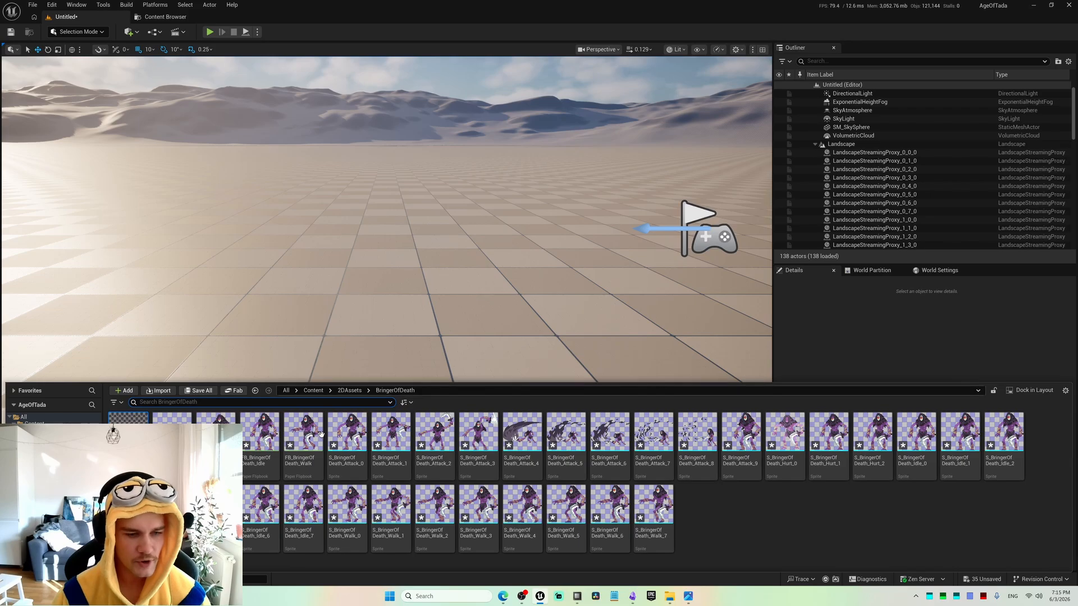
left_click_drag(314, 441, 377, 303)
scroll(402, 409, "up", 4)
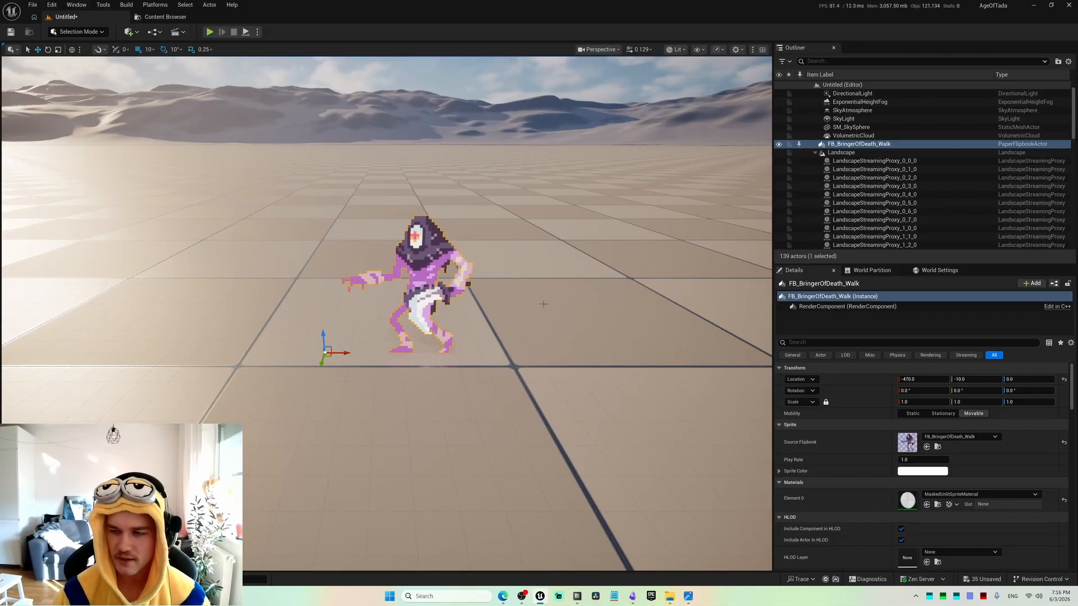
Set the placed walk flipbook's Z rotation to 180° so the character faces the opposite way.
left_click(1014, 391)
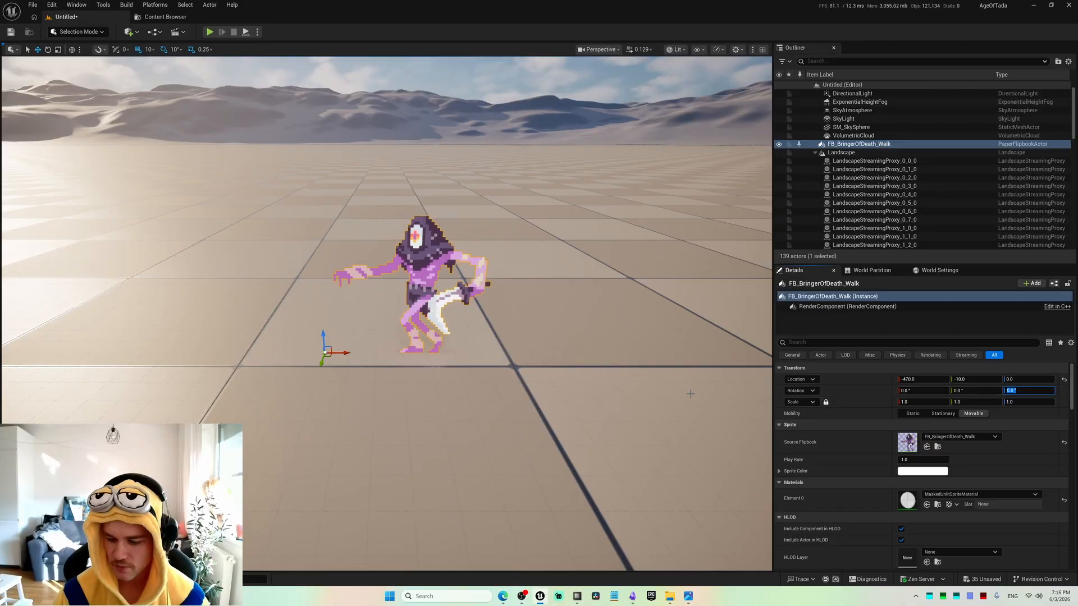
type("180")
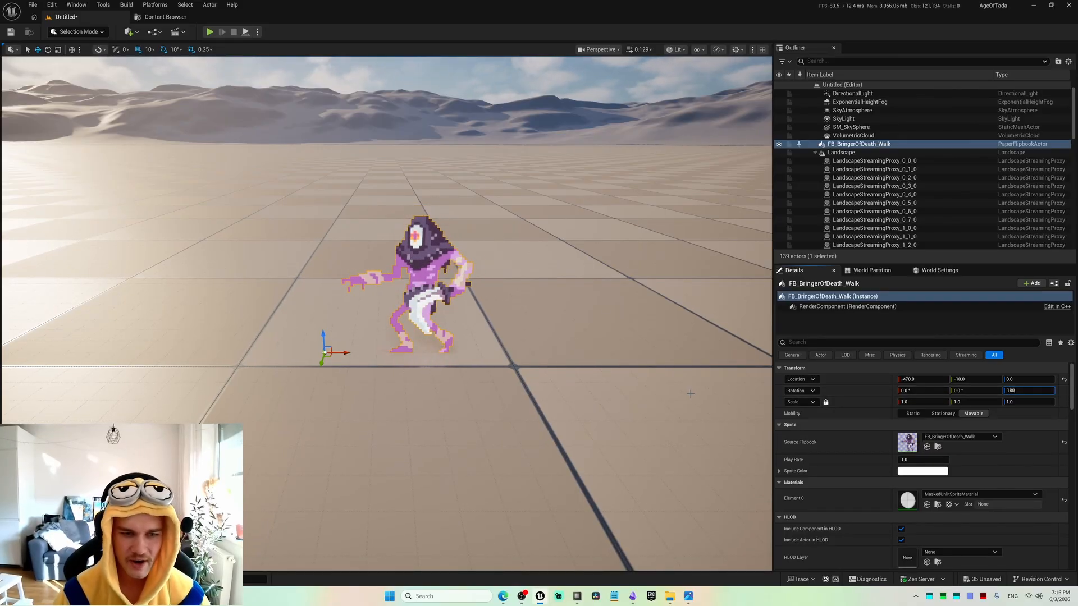
key("Return")
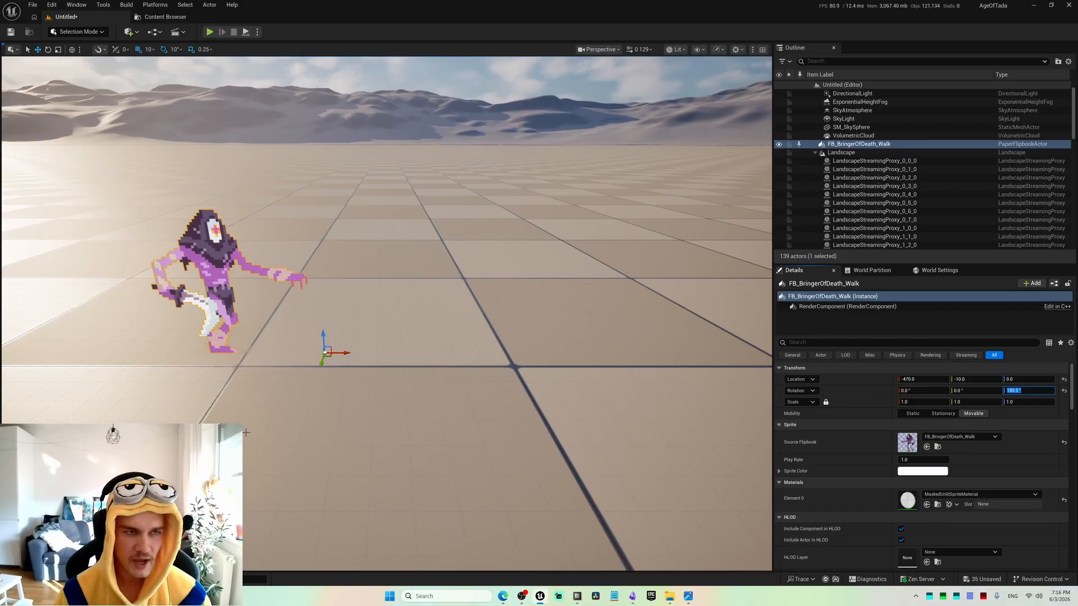
Select all BringerOfDeath sprites from Attack_0 to Walk_7 and open them together for editing in the Property Matrix.
key("ctrl+space")
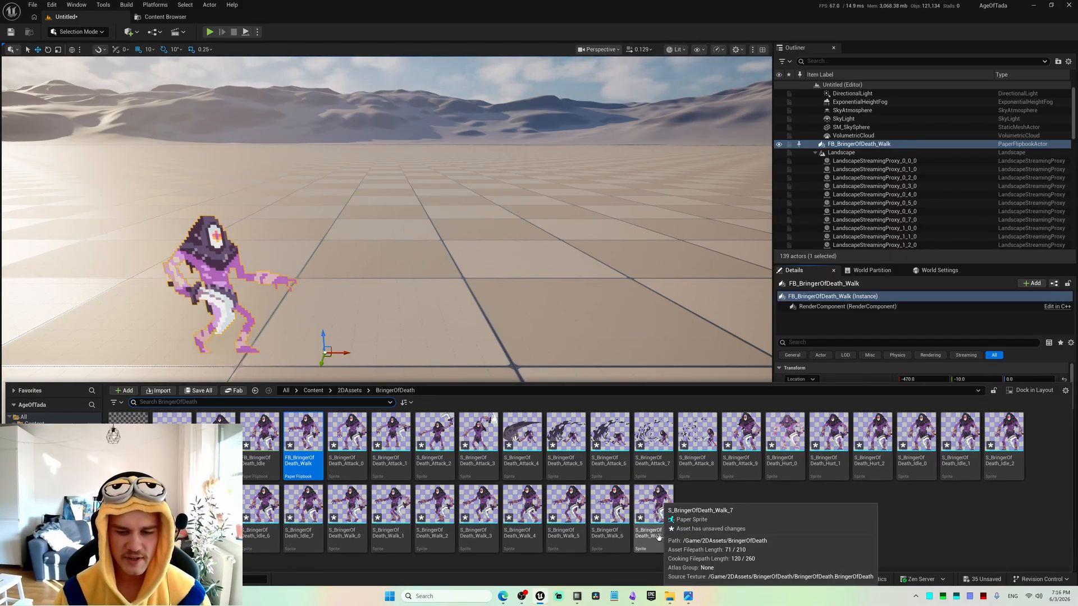
left_click(654, 517)
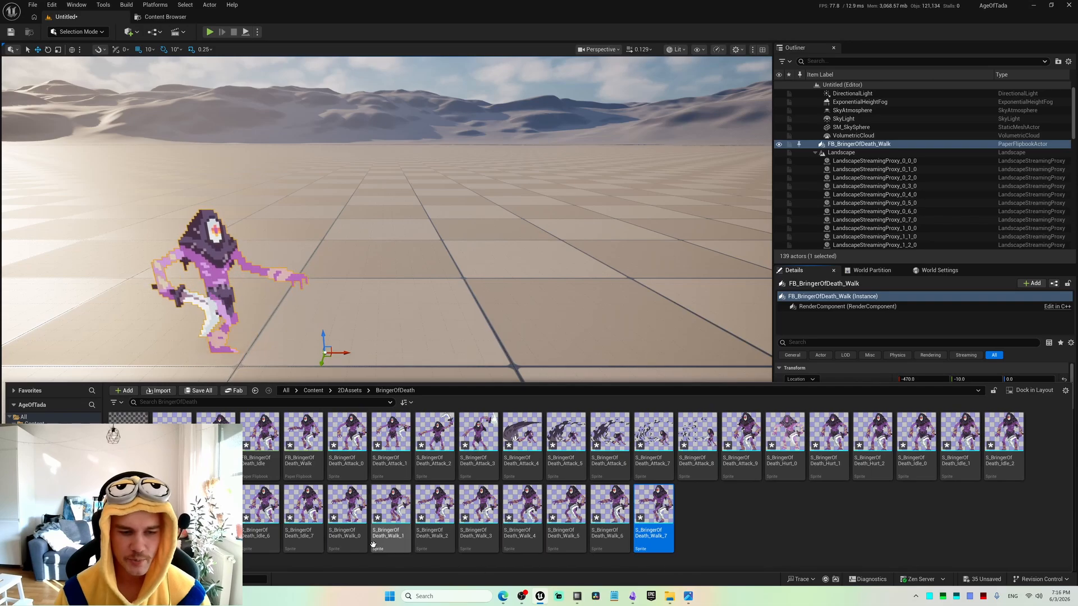
left_click(347, 435, "shift")
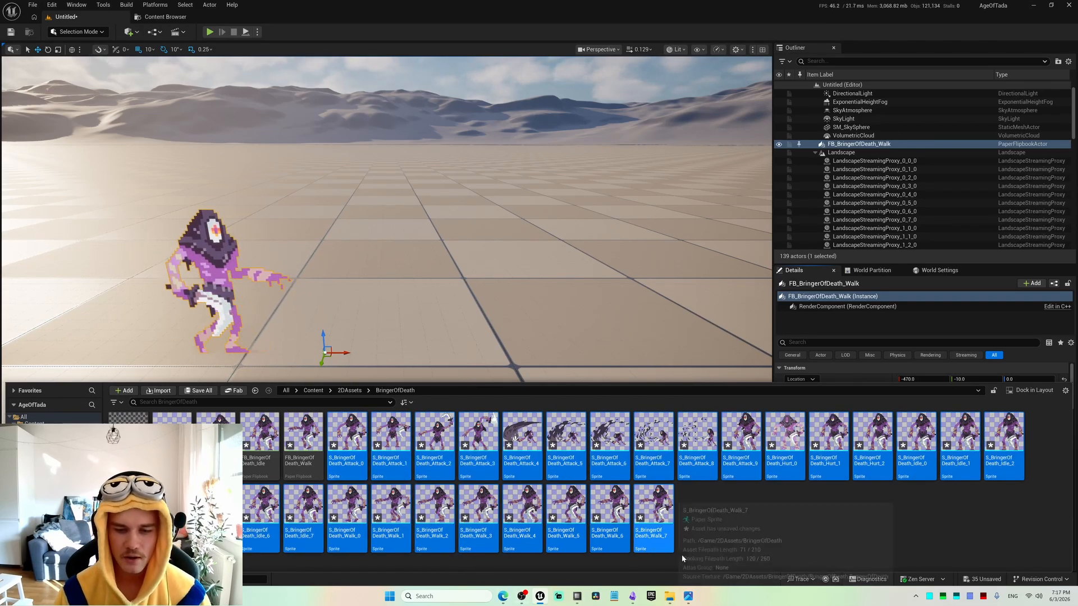
right_click(349, 466)
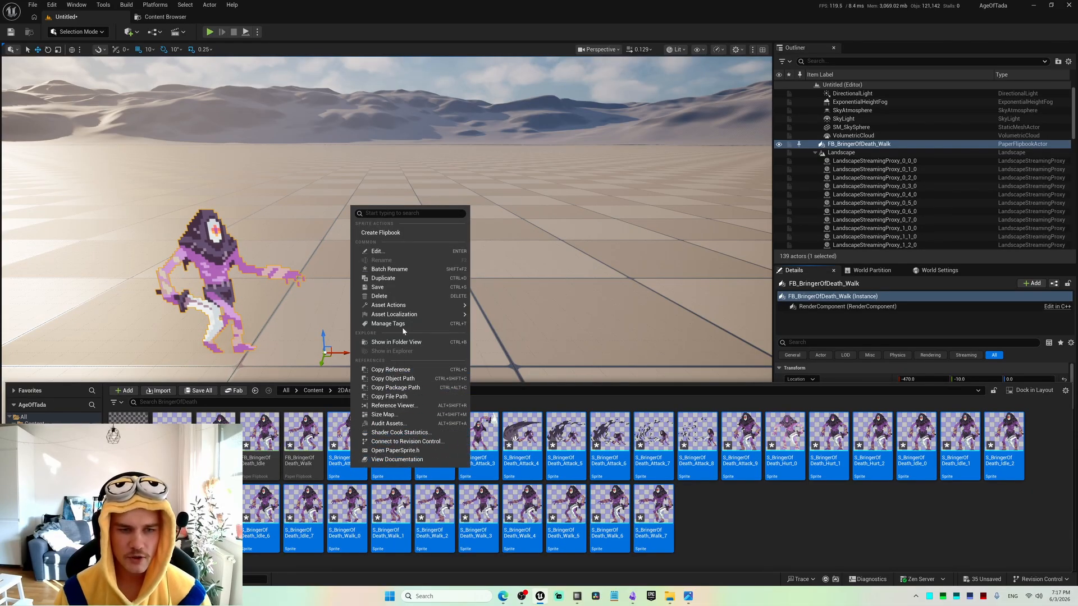
mouse_move(401, 309)
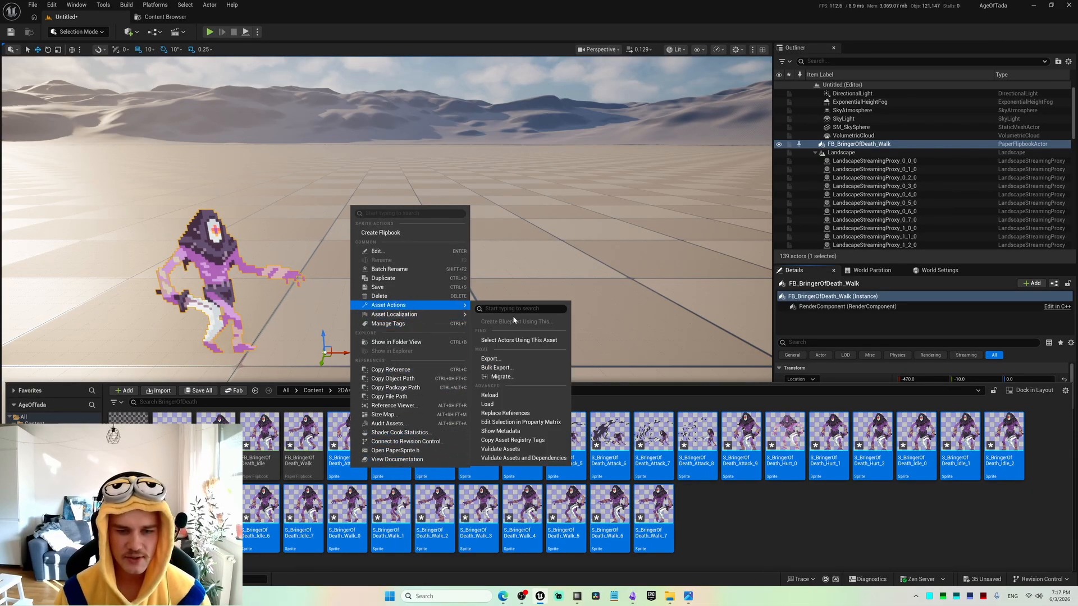
left_click(501, 422)
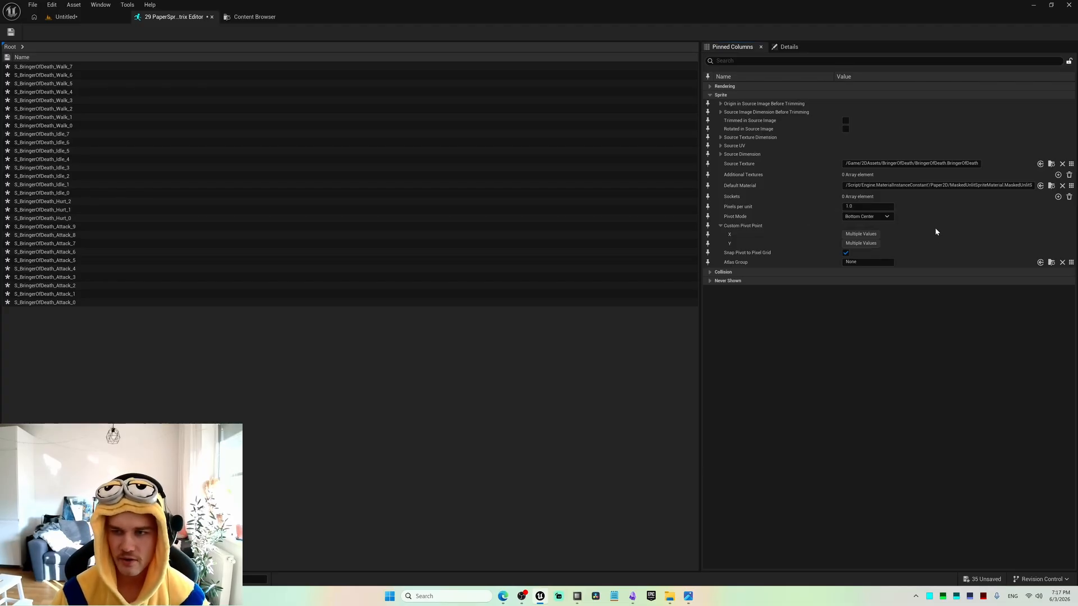
Set the Pivot Mode of all selected sprites to Custom and save them.
left_click(886, 217)
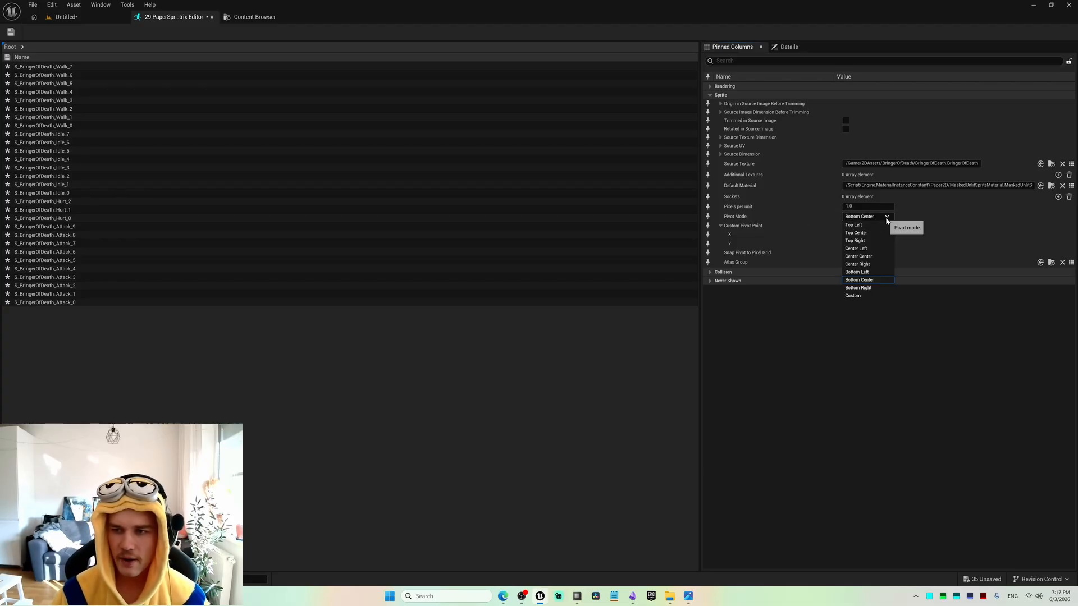
left_click(870, 296)
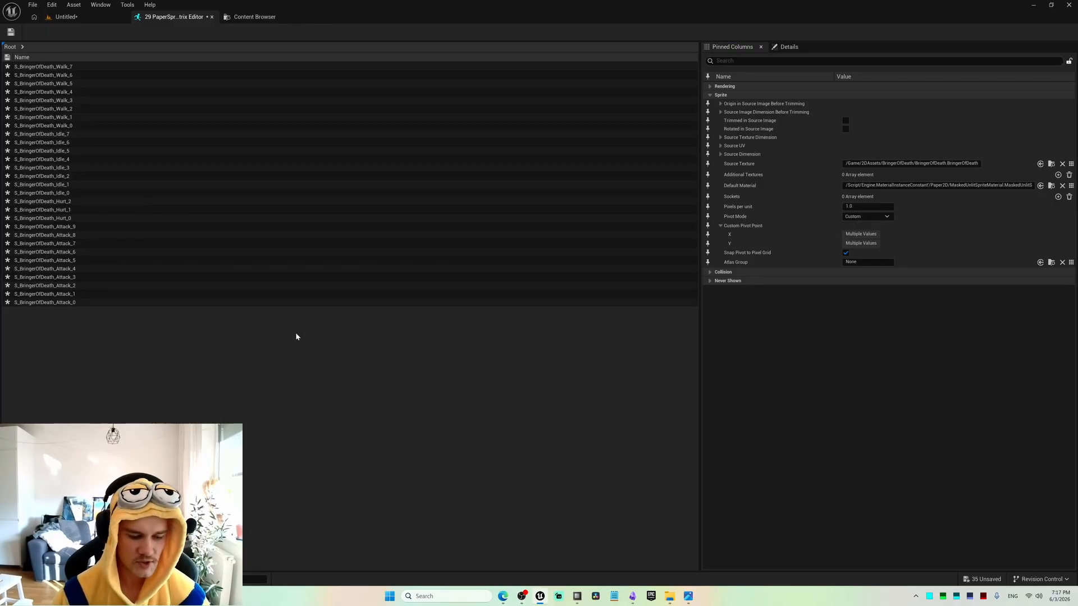
key("ctrl+s")
Return to the level, open the S_BringerOfDeath_Attack_0 sprite and show its source region on the sheet.
left_click(105, 20)
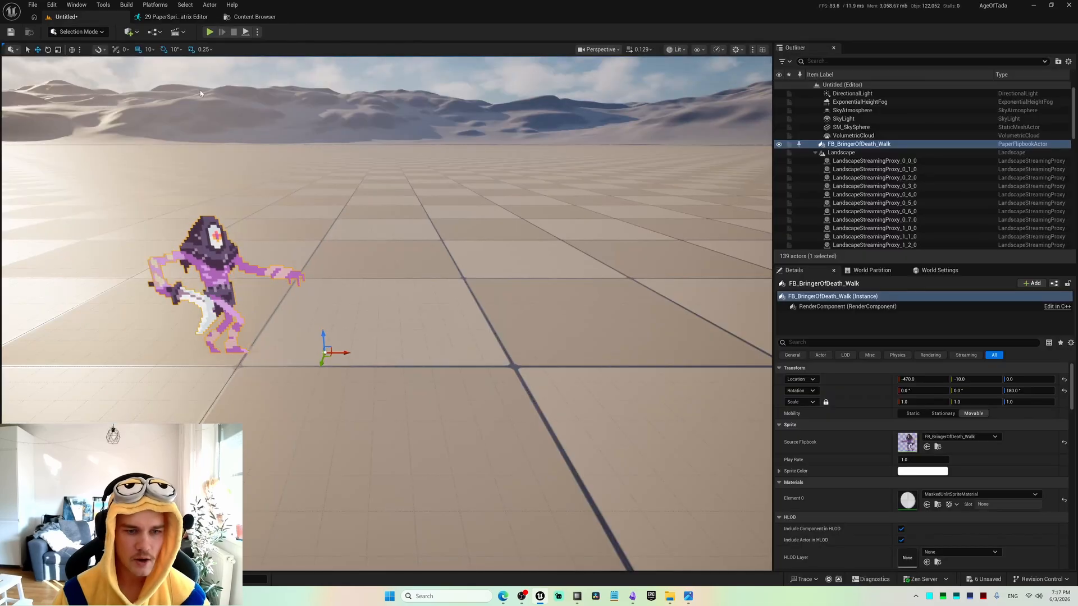
key("ctrl+space")
double_click(347, 435)
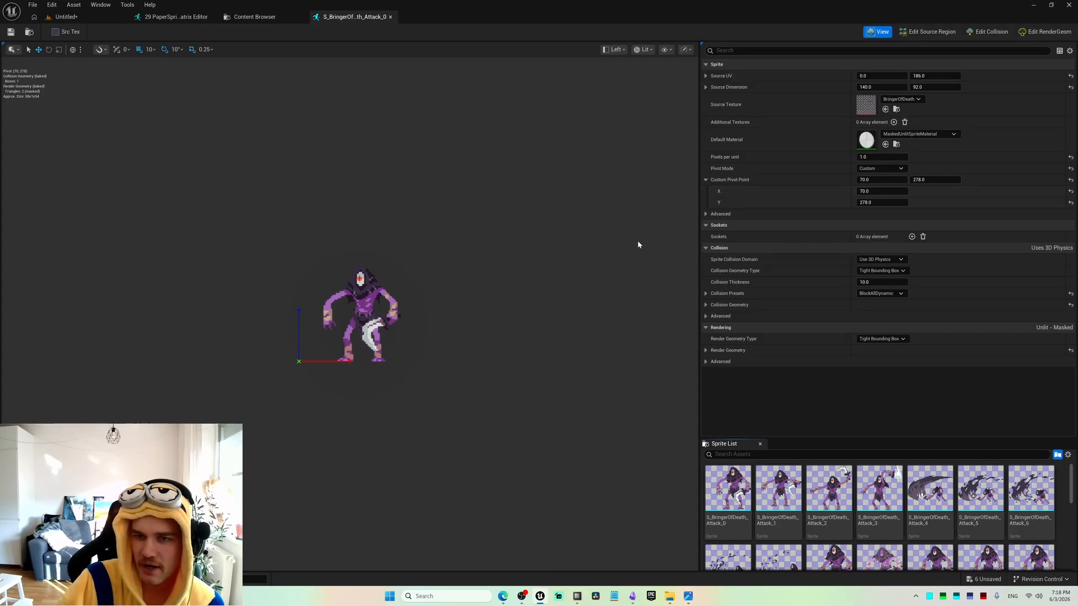
left_click(921, 32)
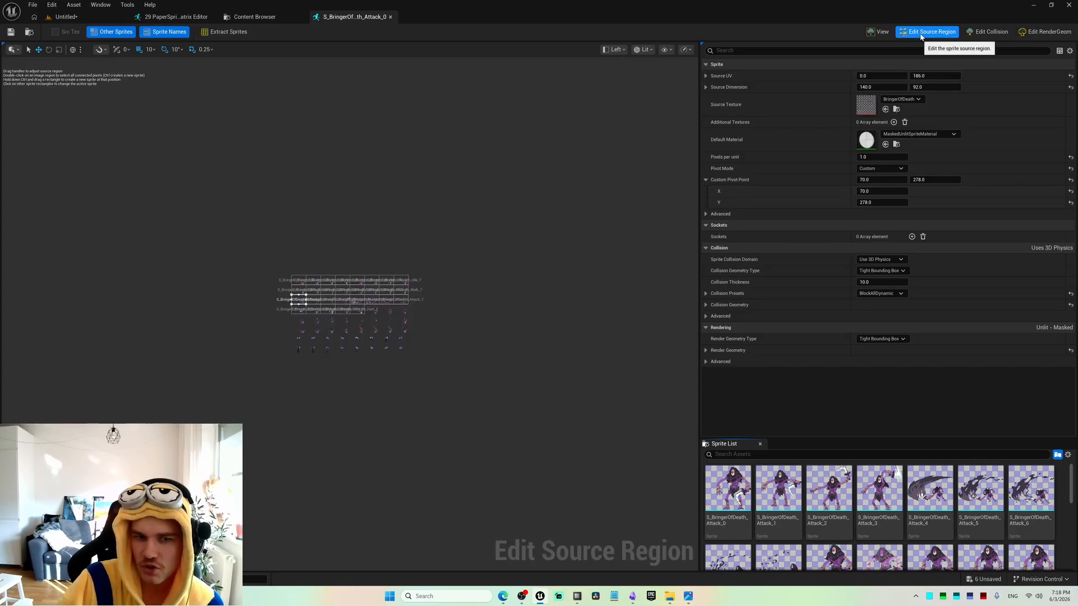
Examine how the extracted sprite cells are laid out over the rows of the BringerOfDeath sheet.
scroll(342, 324, "up", 5)
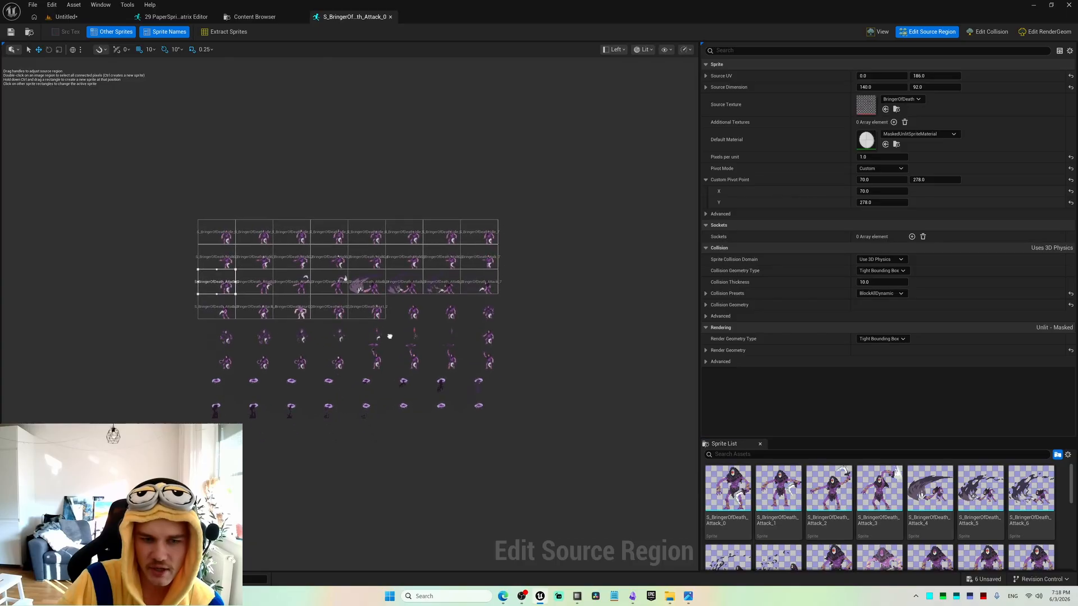
scroll(395, 305, "up", 1)
right_click_drag(395, 305, 410, 364)
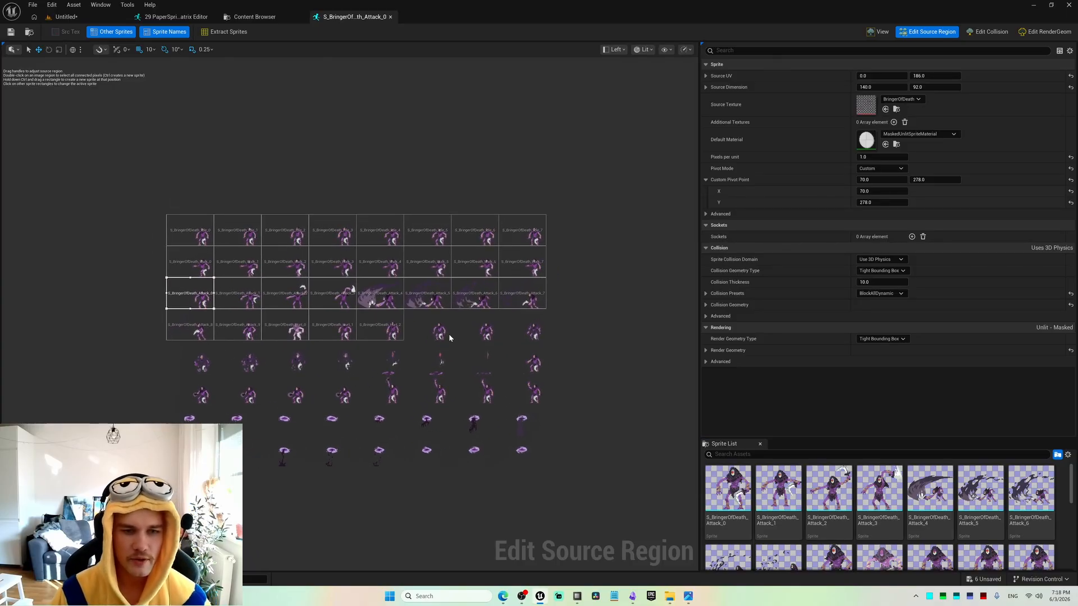
scroll(418, 317, "up", 1)
scroll(379, 315, "up", 6)
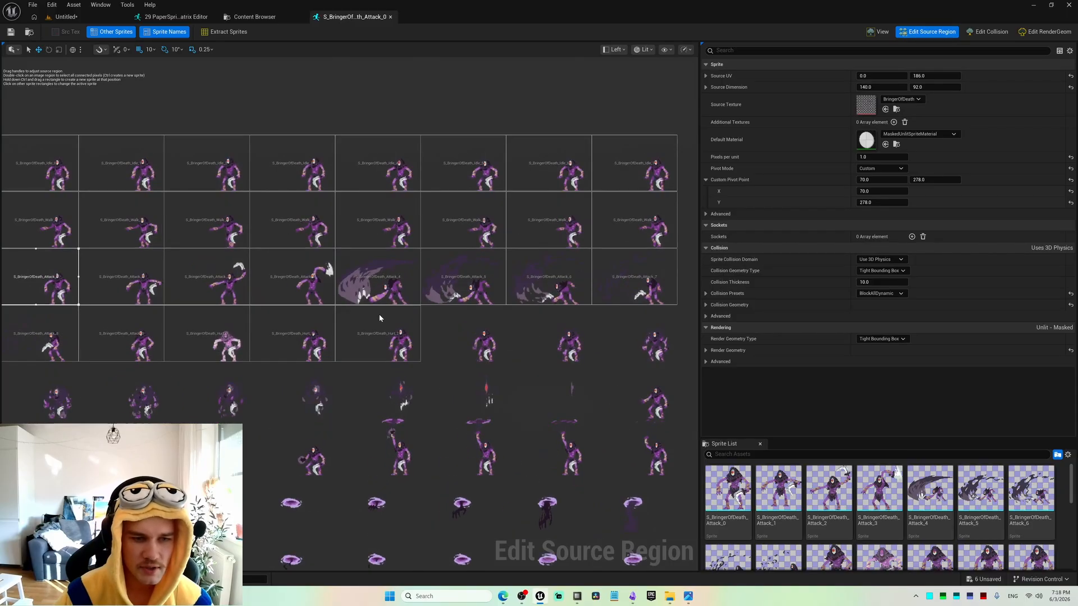
right_click_drag(379, 316, 496, 419)
scroll(425, 380, "down", 4)
right_click_drag(425, 380, 362, 318)
scroll(384, 317, "down", 3)
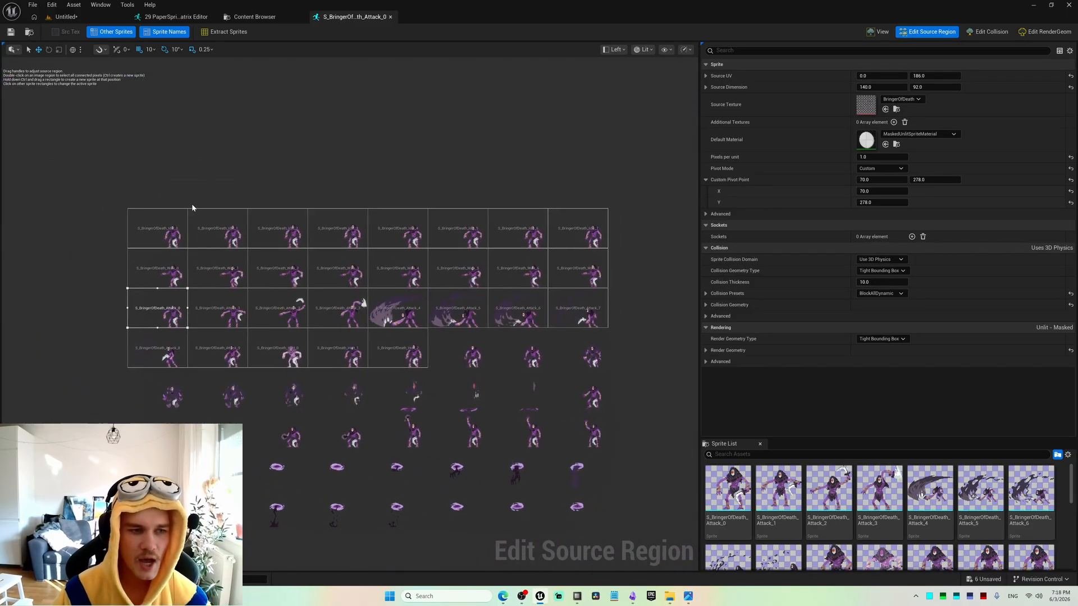
Inspect the custom pivot point coordinates of the S_BringerOfDeath_Idle_0 sprite and then of S_BringerOfDeath_Hurt_2.
left_click(171, 242)
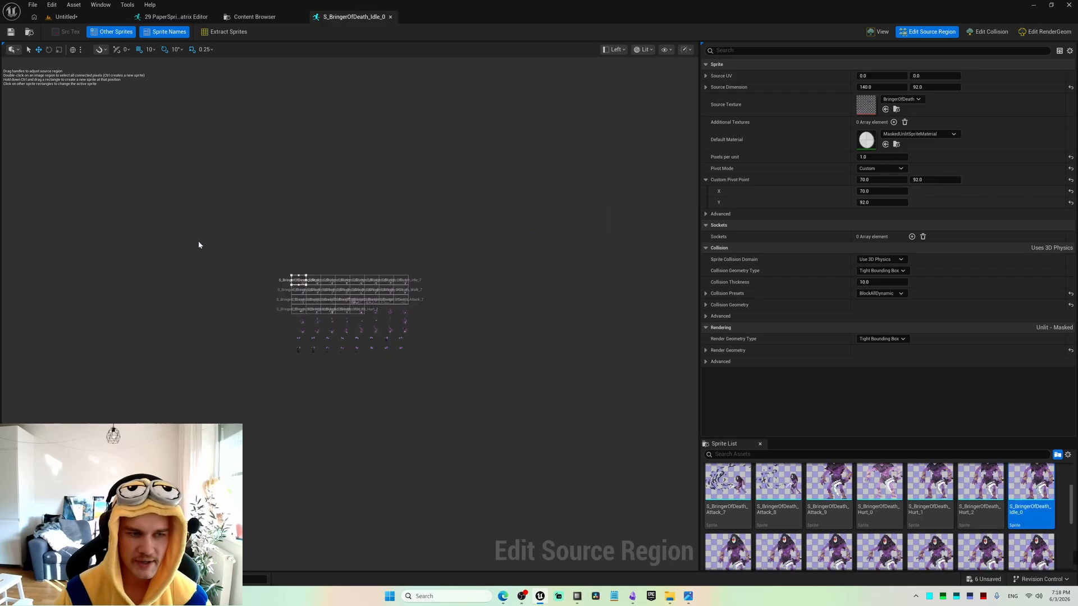
key("ctrl+space")
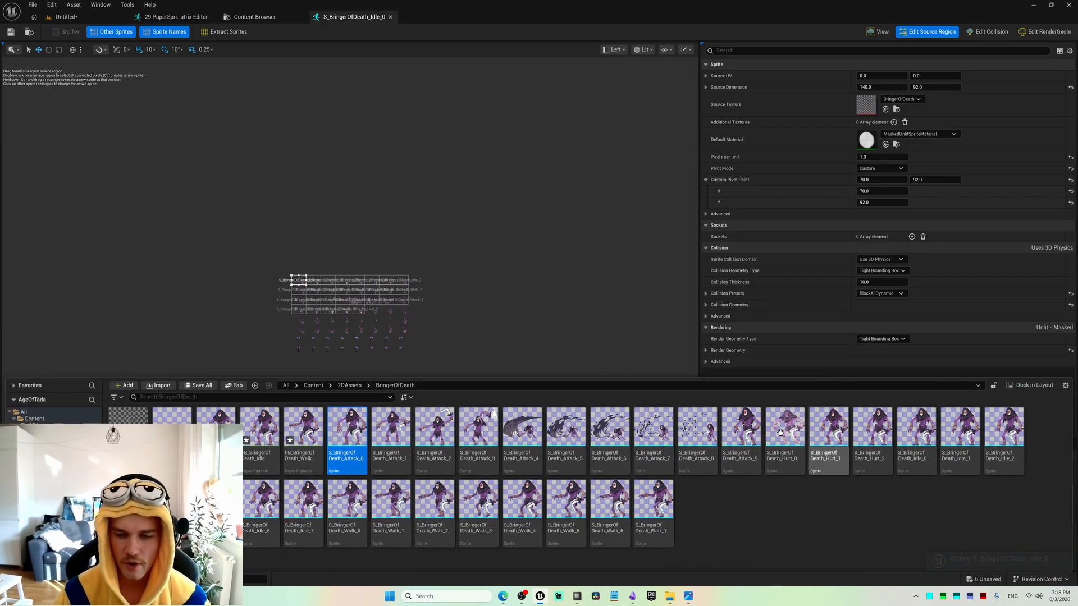
left_click(474, 318)
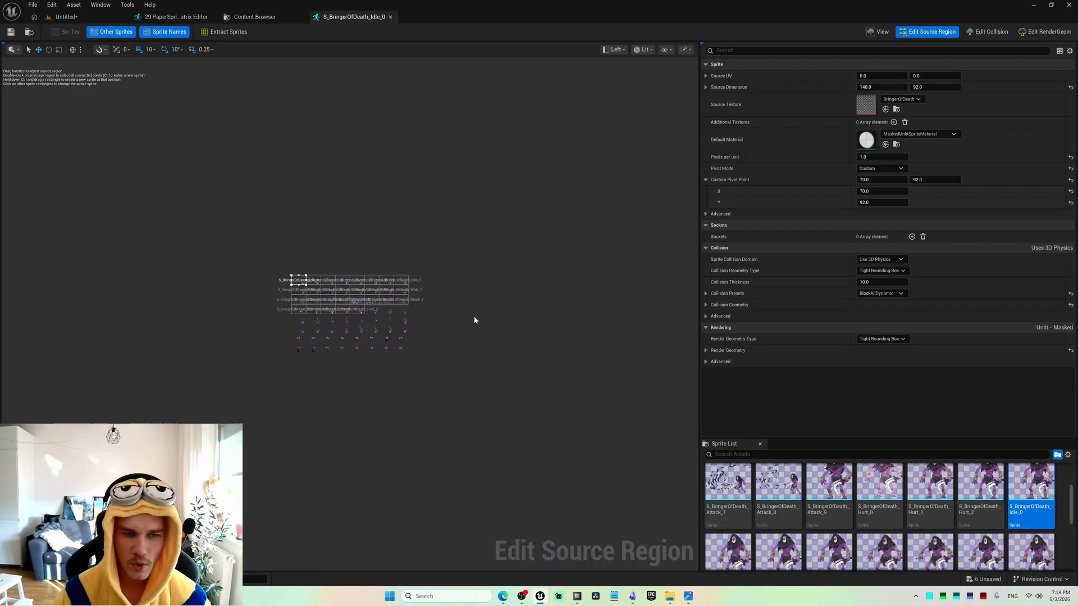
scroll(365, 270, "up", 5)
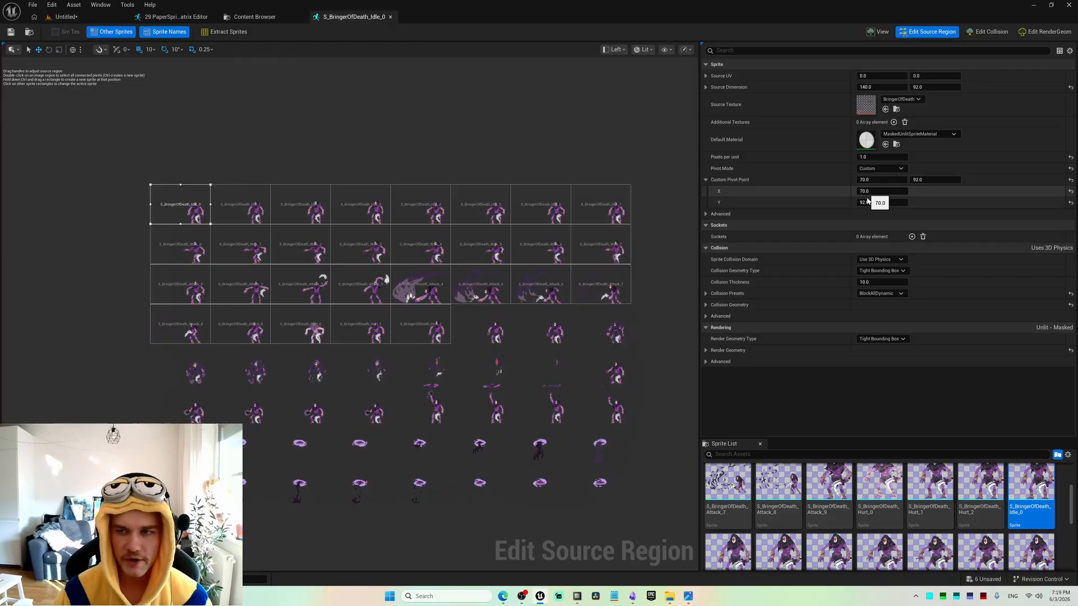
left_click(427, 336)
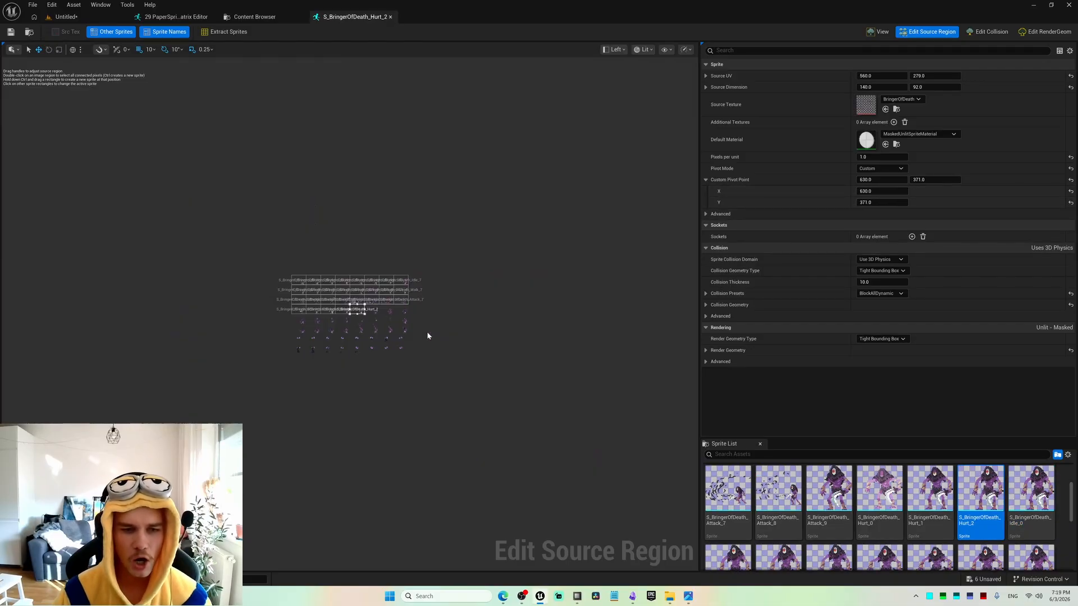
Compare the custom pivot points of the attack-row sprites S_BringerOfDeath_Attack_3 through S_BringerOfDeath_Attack_7 on the sheet.
left_click(344, 303)
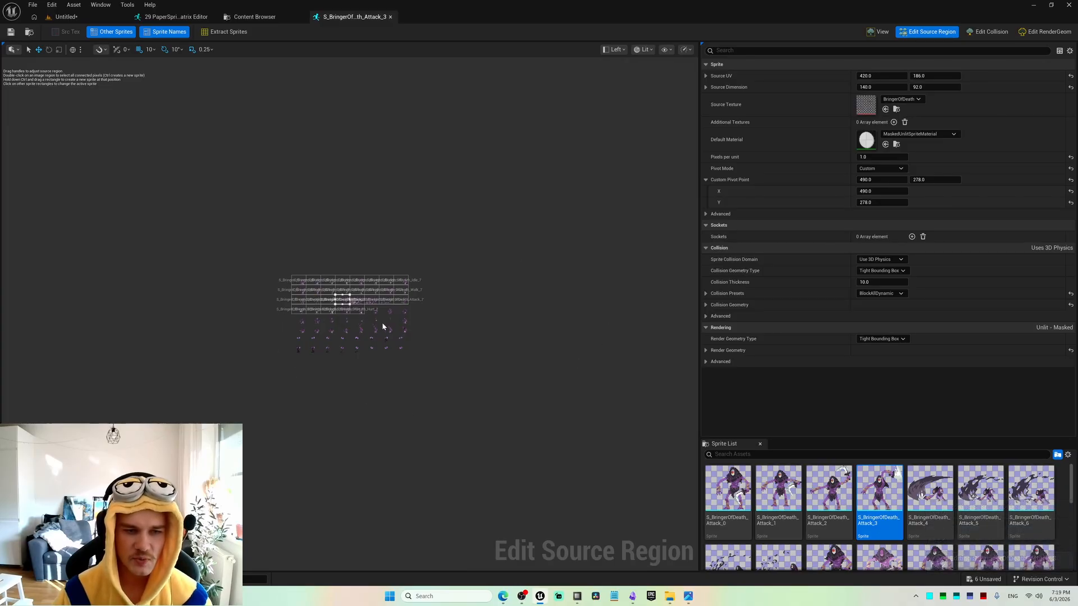
left_click(358, 299)
left_click(376, 300)
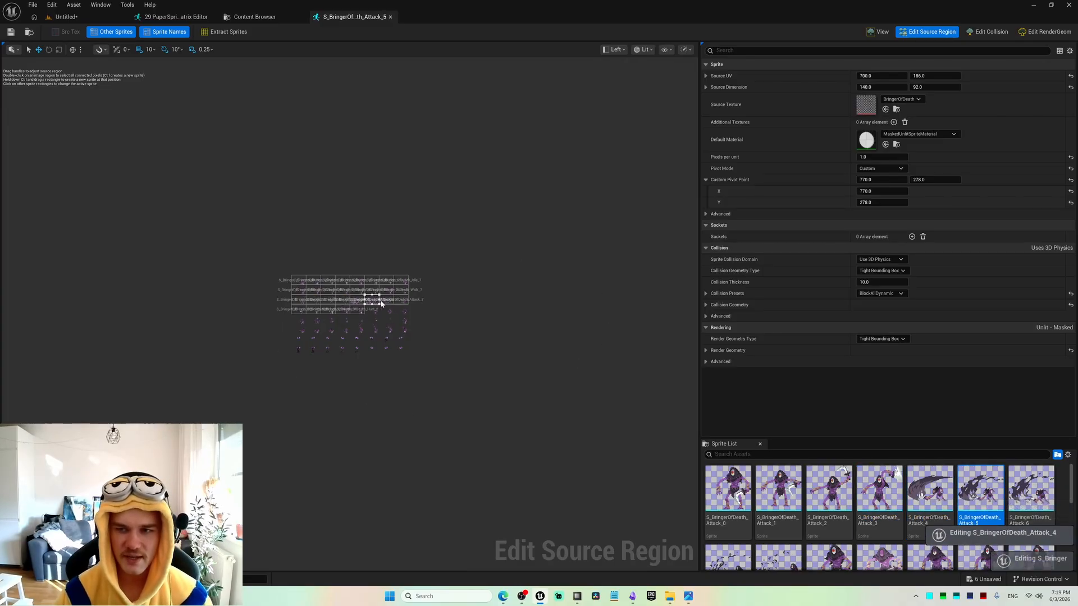
left_click(388, 302)
left_click(396, 302)
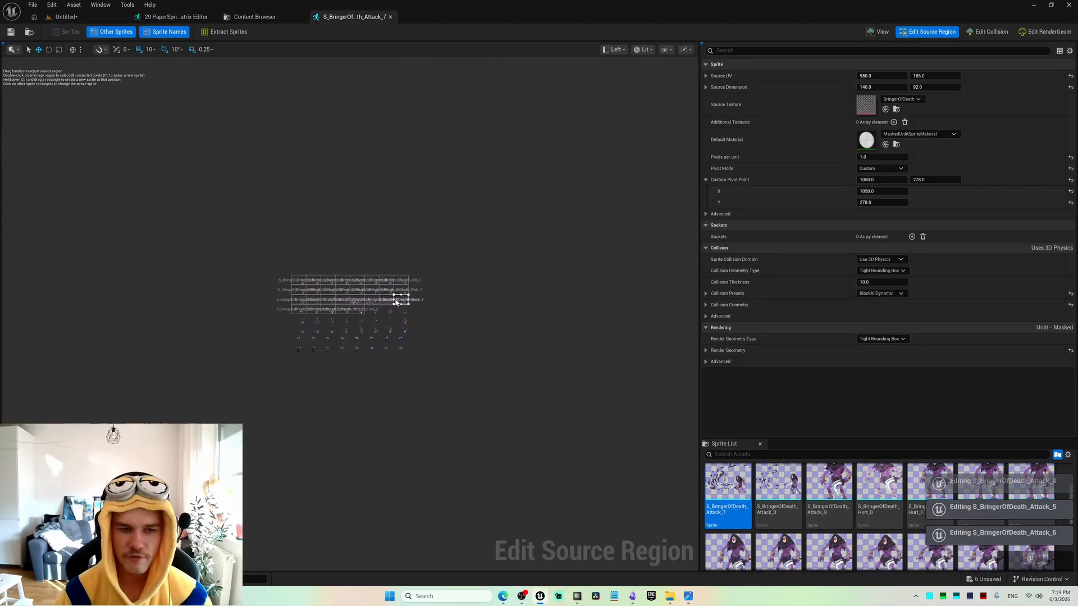
Check the custom pivot points of the Idle_0, Walk_1, Attack_2, Hurt_1 and Hurt_2 sprites across the sheet's rows.
left_click(297, 282)
left_click(313, 289)
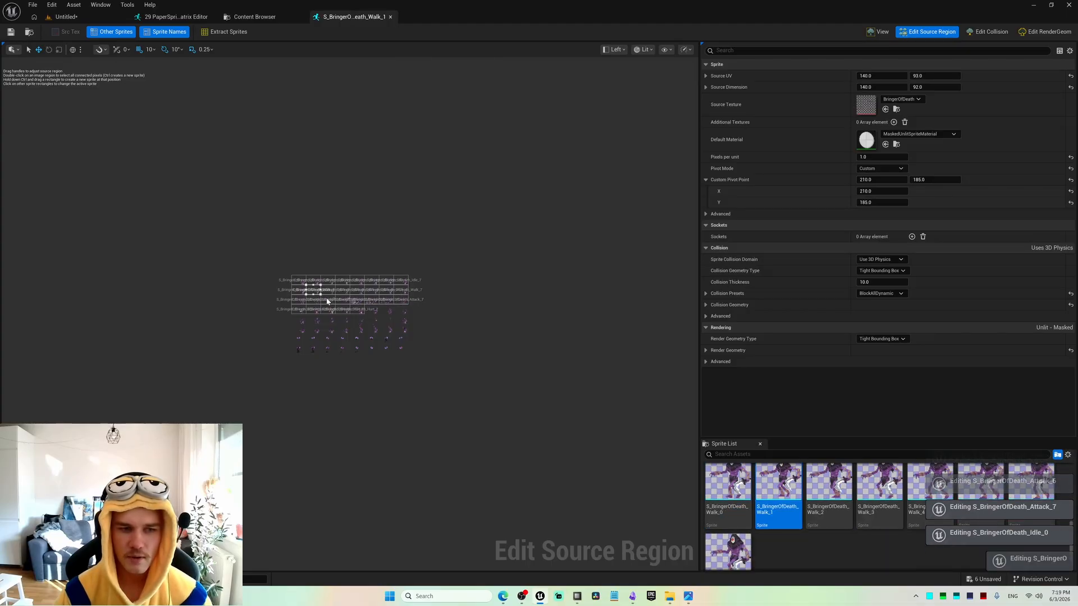
left_click(331, 302)
left_click(344, 310)
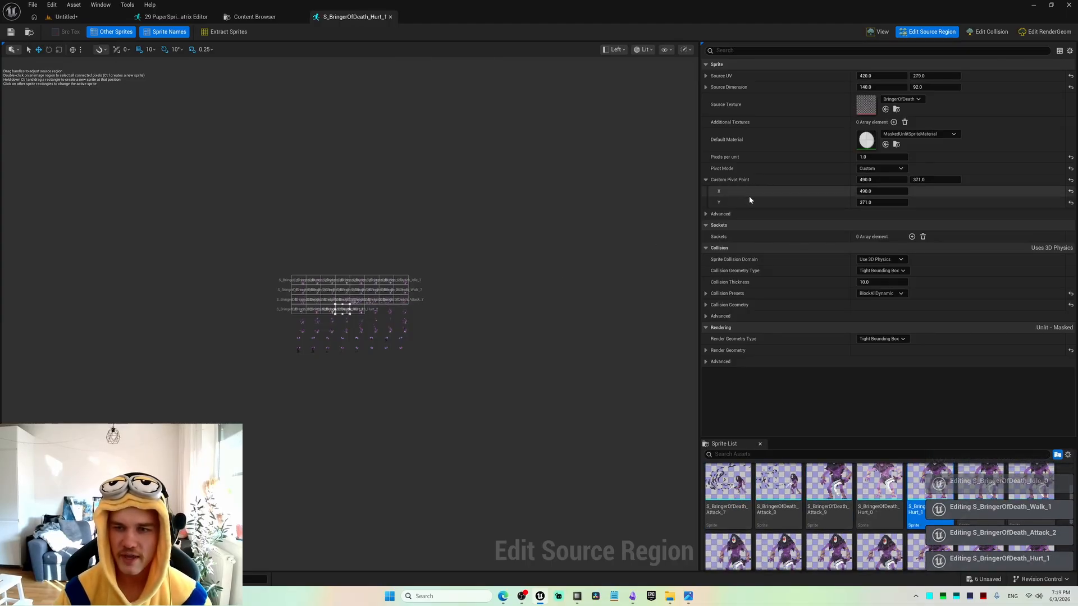
left_click(360, 310)
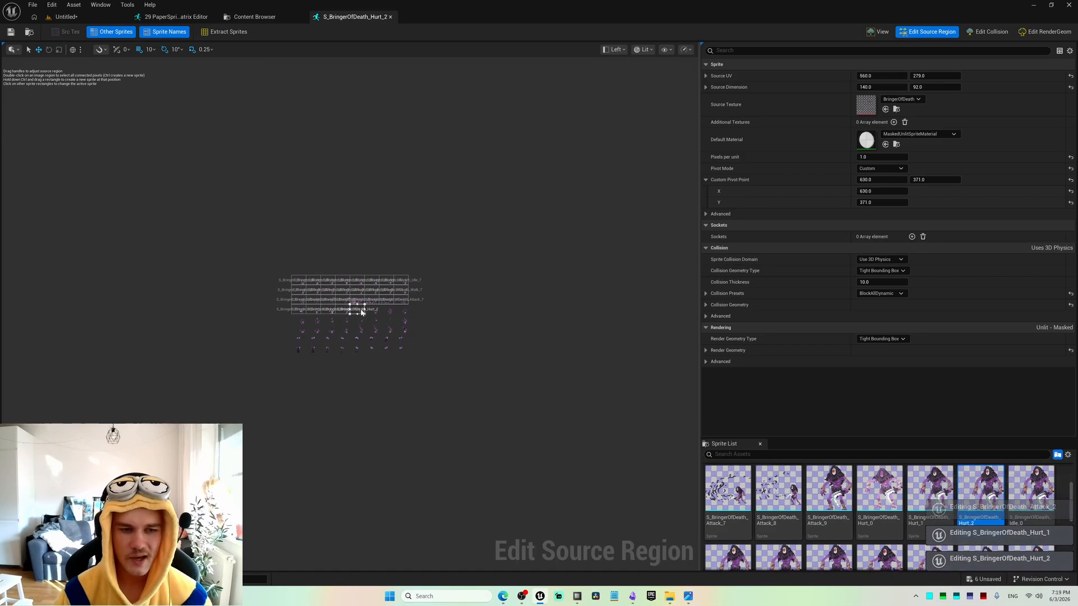
Make S_BringerOfDeath_Idle_0 the active sprite from the sheet and show it on its own with its pivot.
scroll(362, 312, "up", 3)
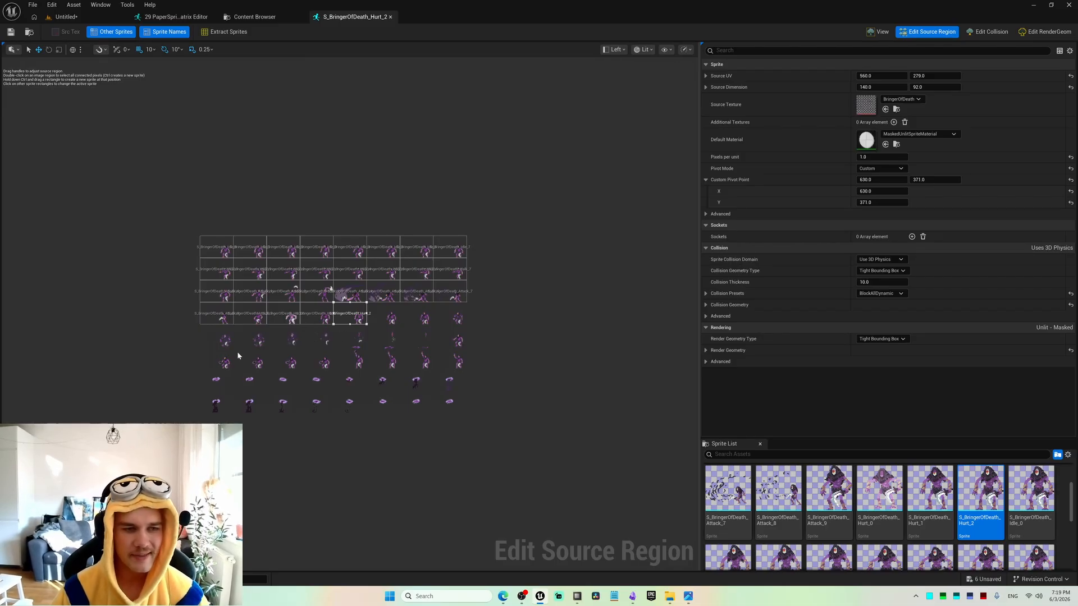
left_click(221, 251)
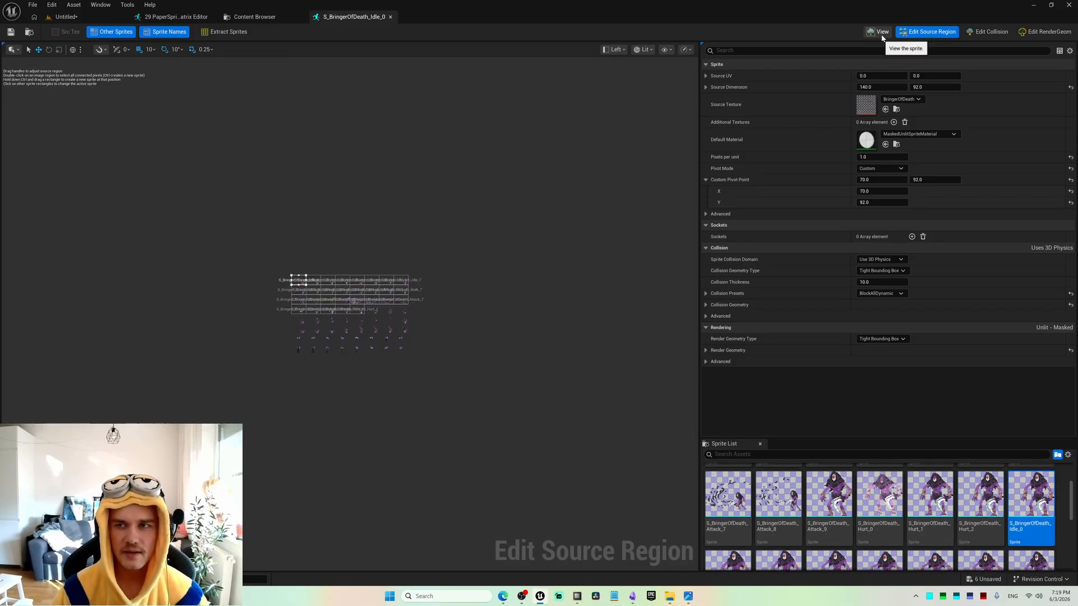
left_click(881, 32)
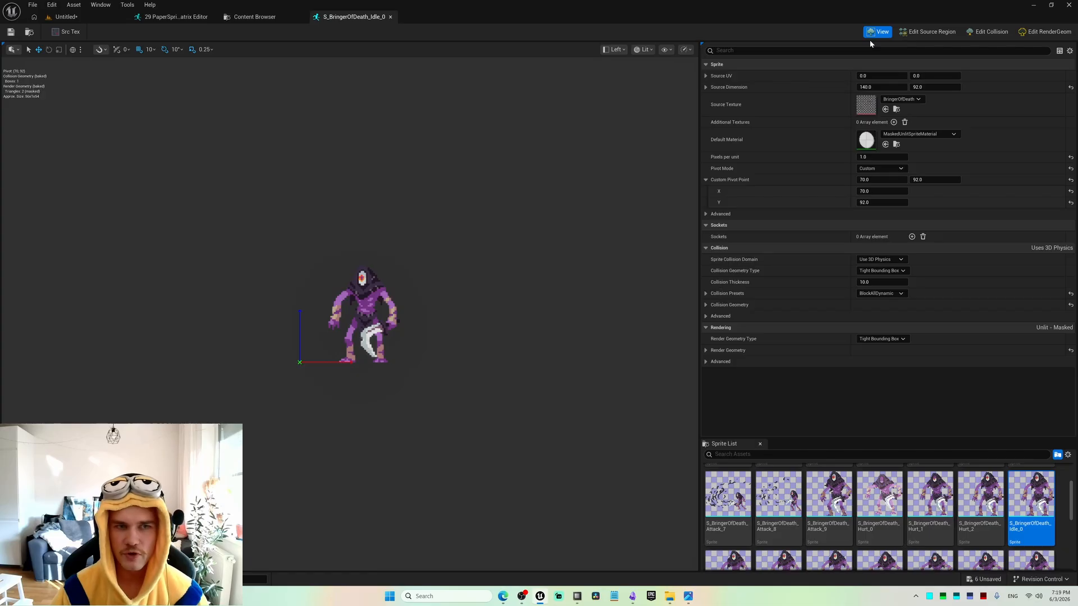
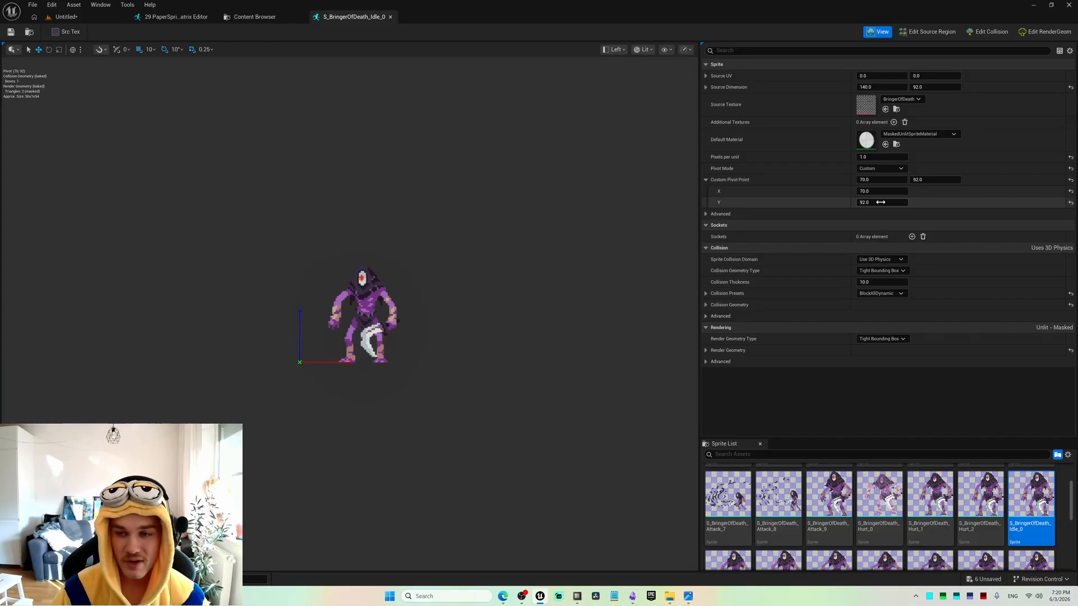
Try custom pivot X values of 100 and 120 on S_BringerOfDeath_Idle_0, and settle on 106.
left_click(896, 191)
type("100")
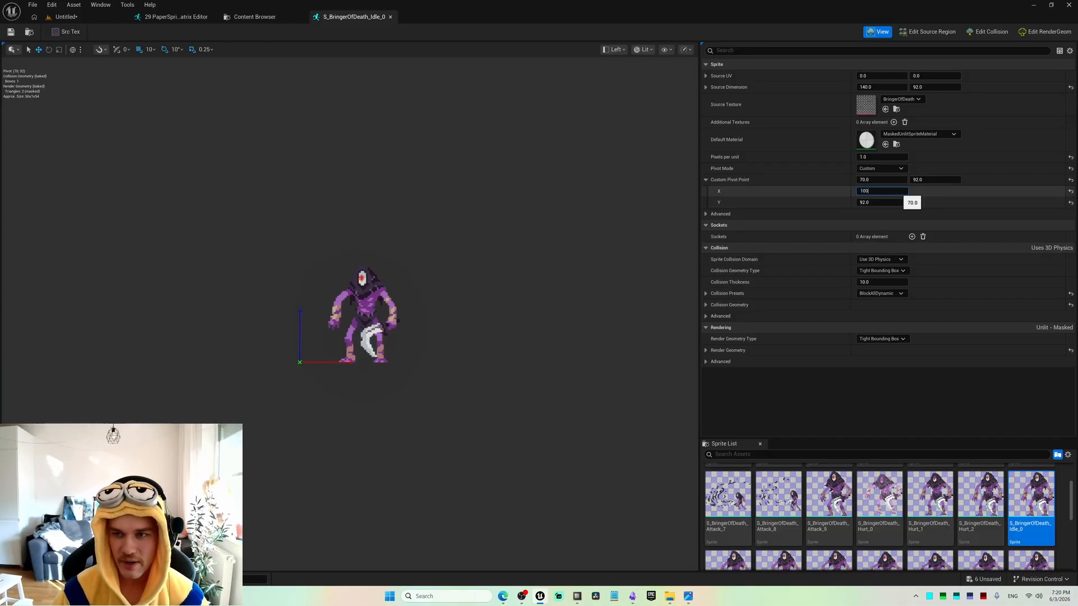
key("Return")
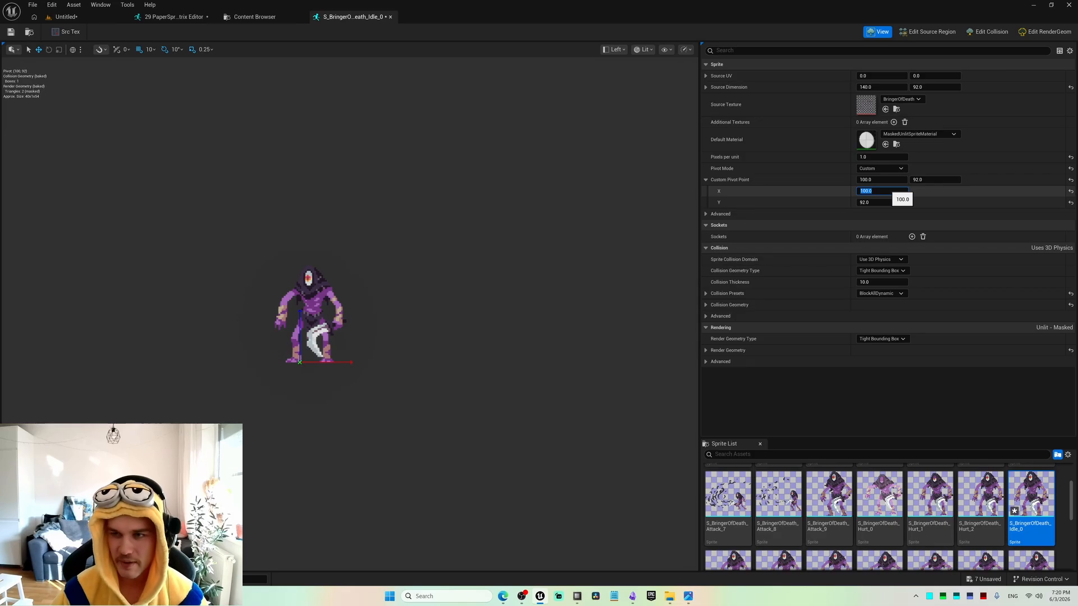
type("120")
key("Return")
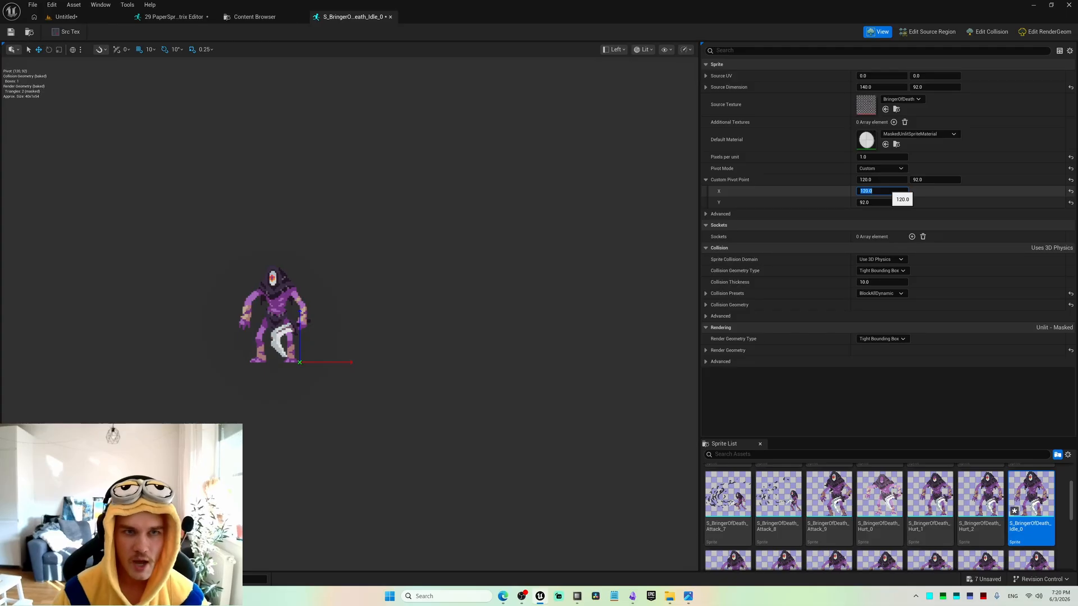
type("10")
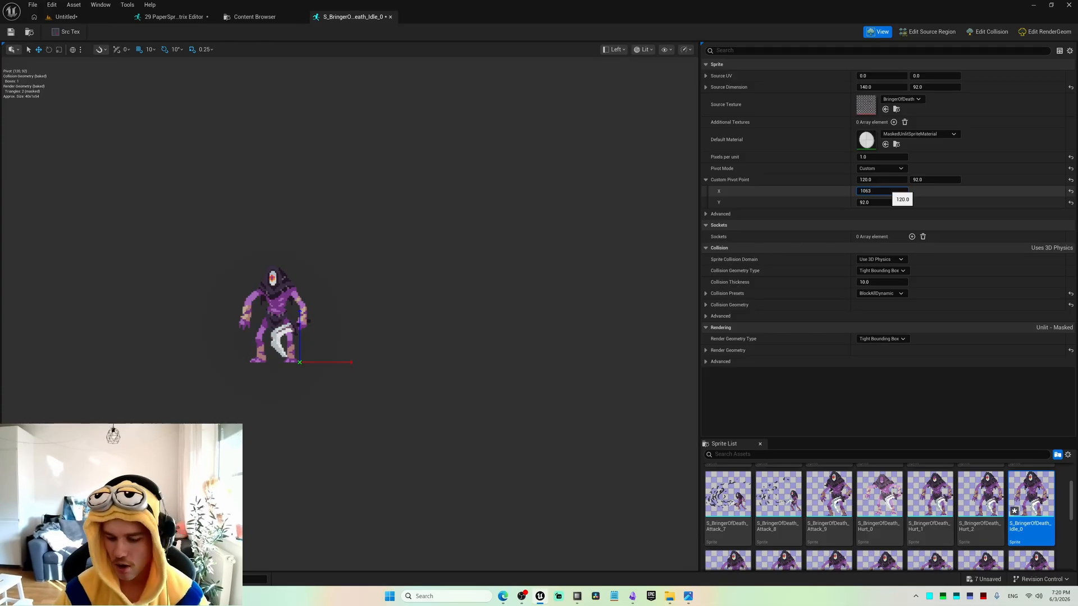
type("6")
key("Return")
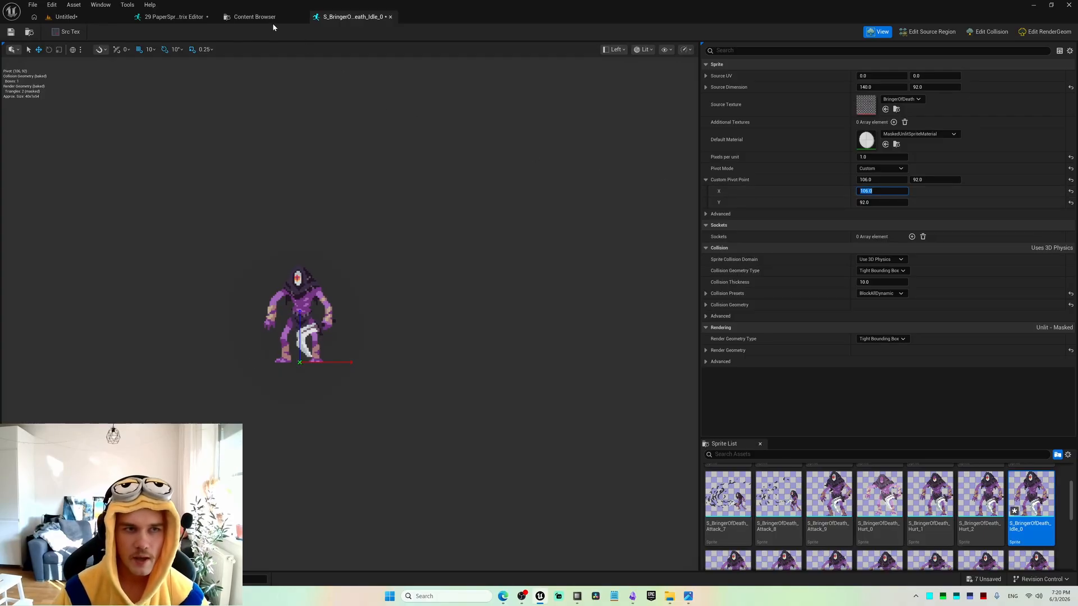
Examine S_BringerOfDeath_Idle_0's region on the source sheet, and check its pivot on the isolated sprite.
left_click(928, 31)
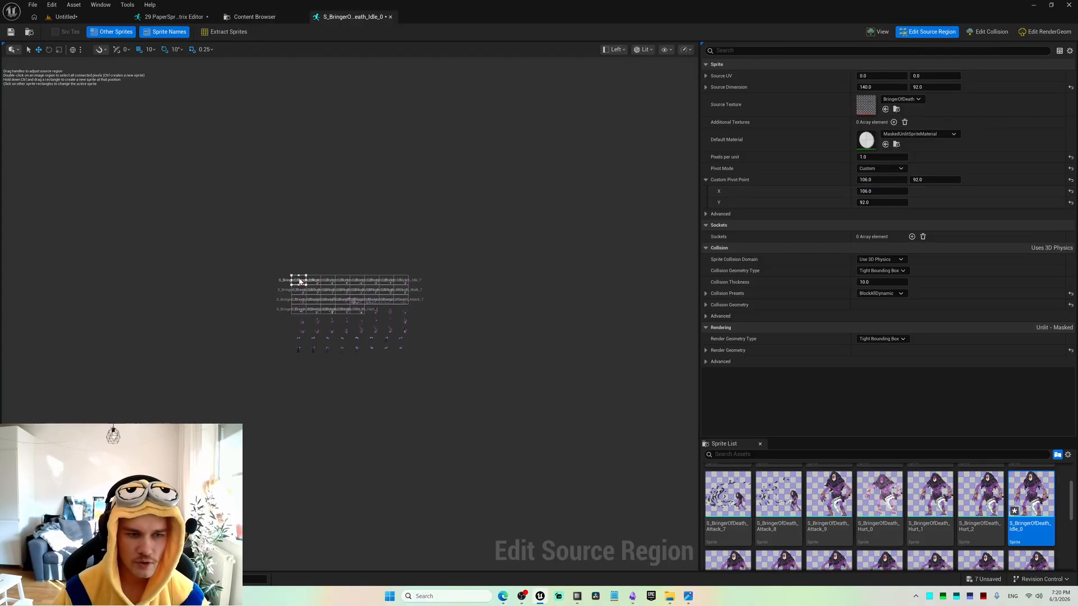
scroll(299, 283, "up", 6)
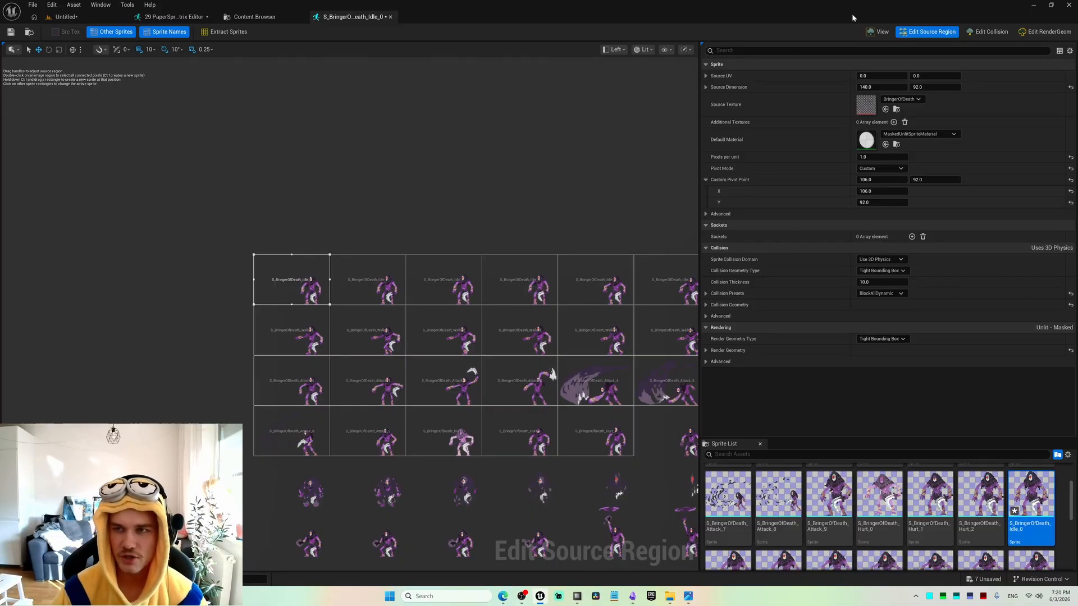
left_click(878, 31)
Set the custom pivot X of S_BringerOfDeath_Idle_1 to Idle_0's value plus the frame width (106.0+140), and show the sprite on its own.
left_click(881, 191)
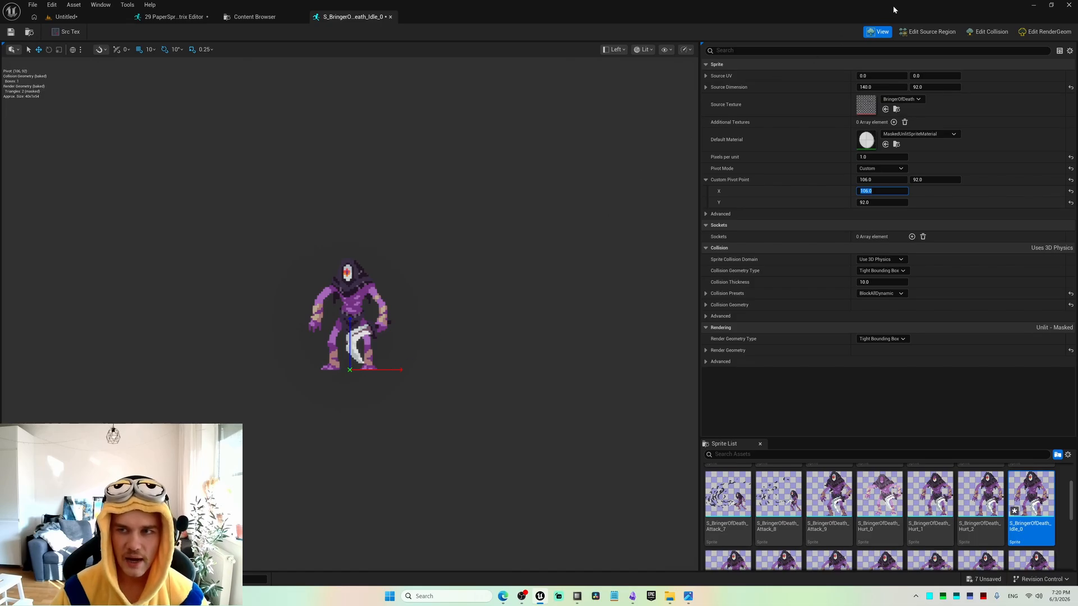
left_click(913, 32)
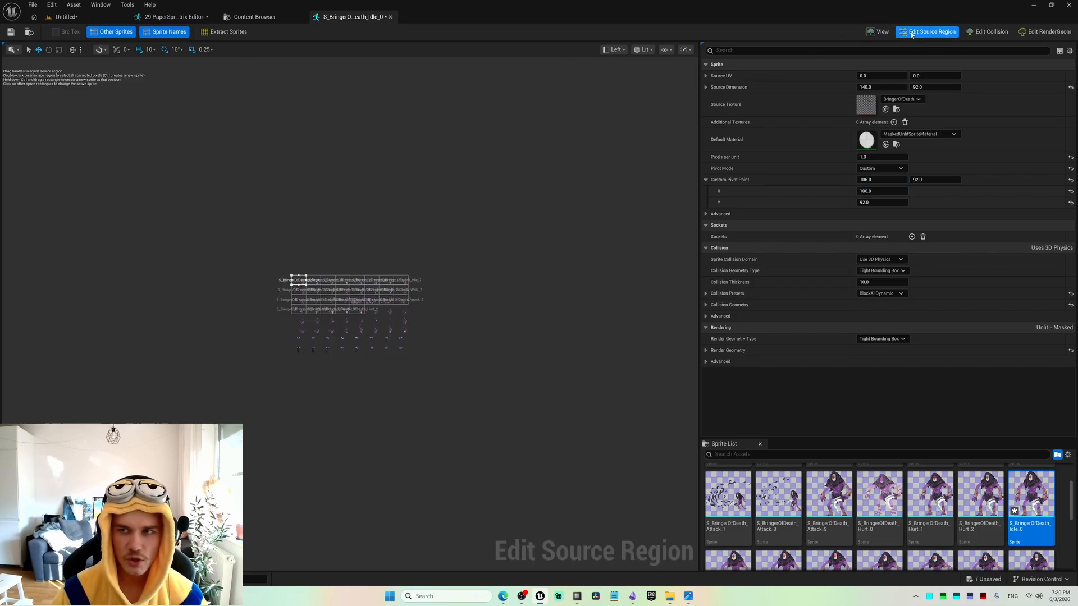
left_click(313, 282)
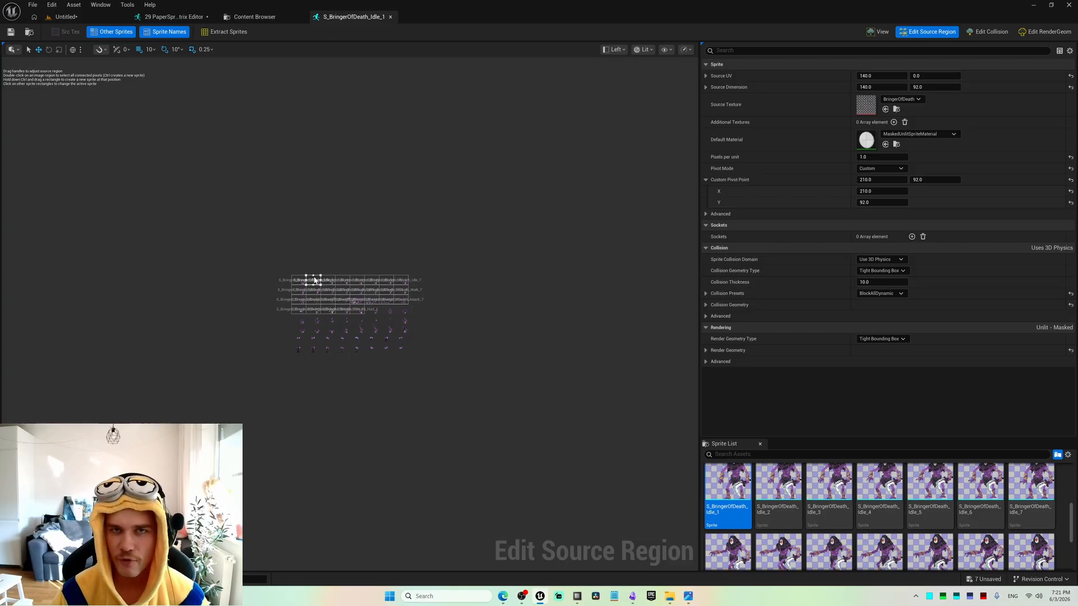
left_click(296, 284)
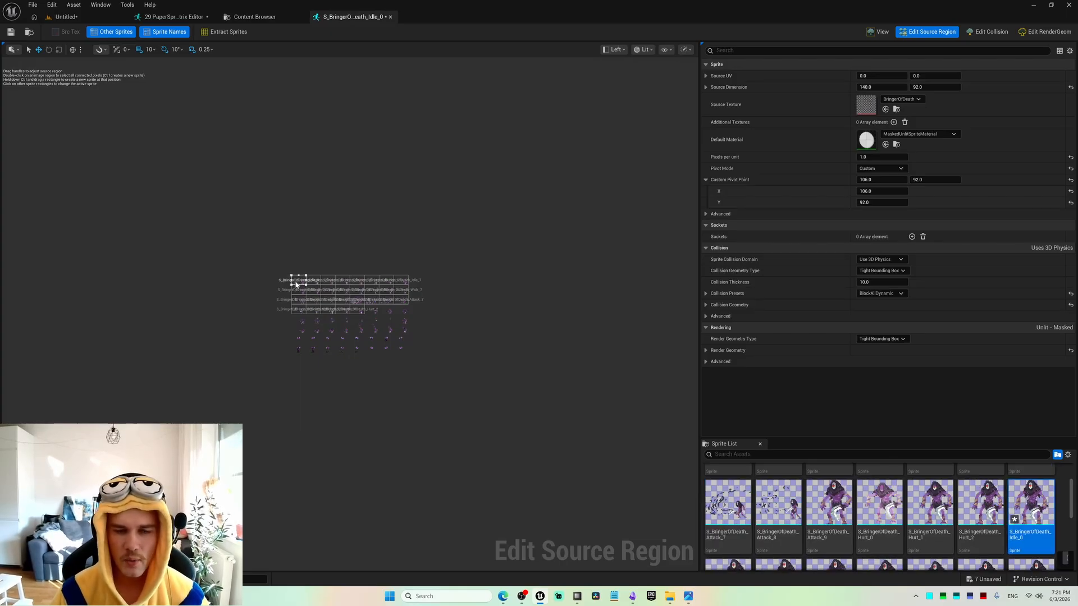
left_click(881, 191)
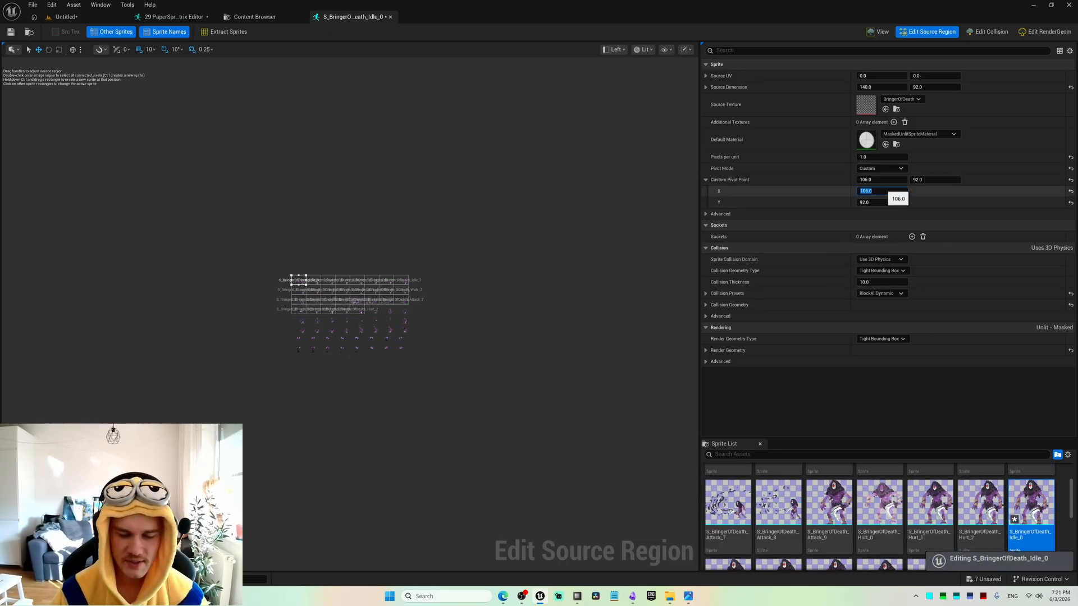
left_click(311, 280)
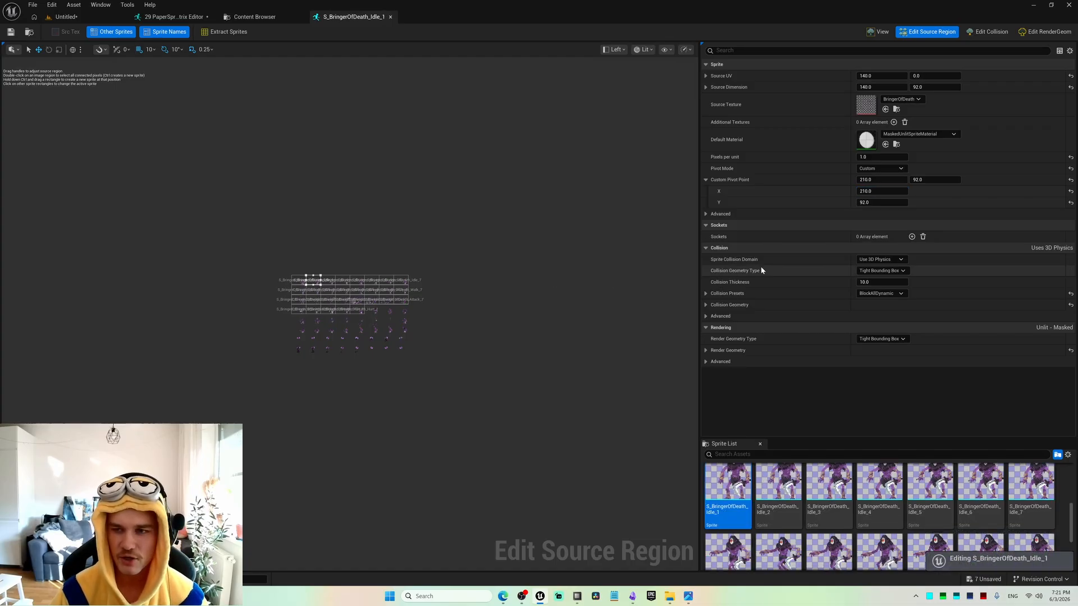
left_click(880, 191)
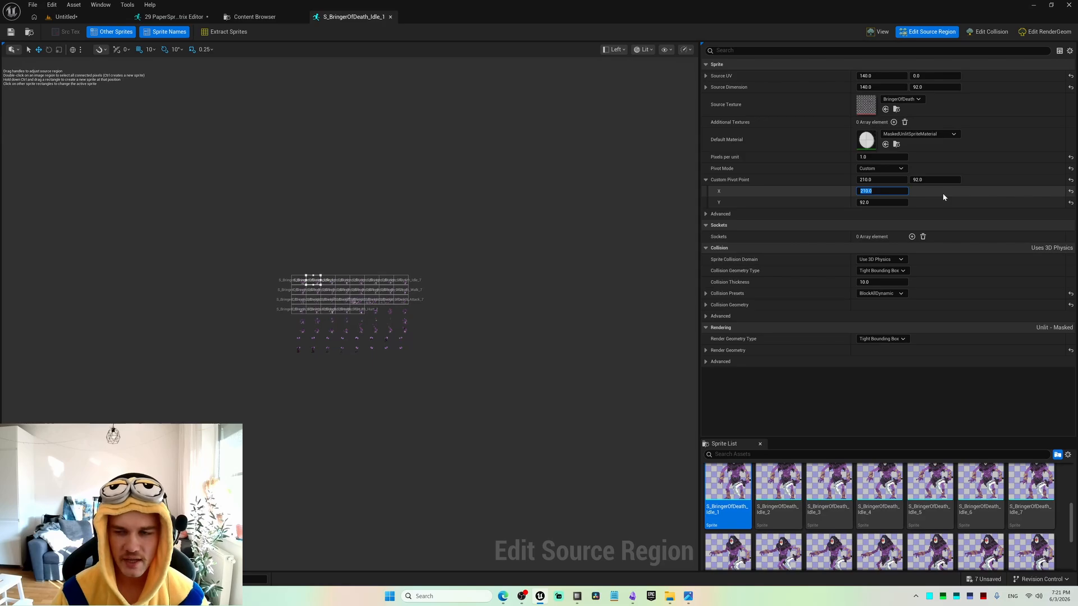
type("106.0")
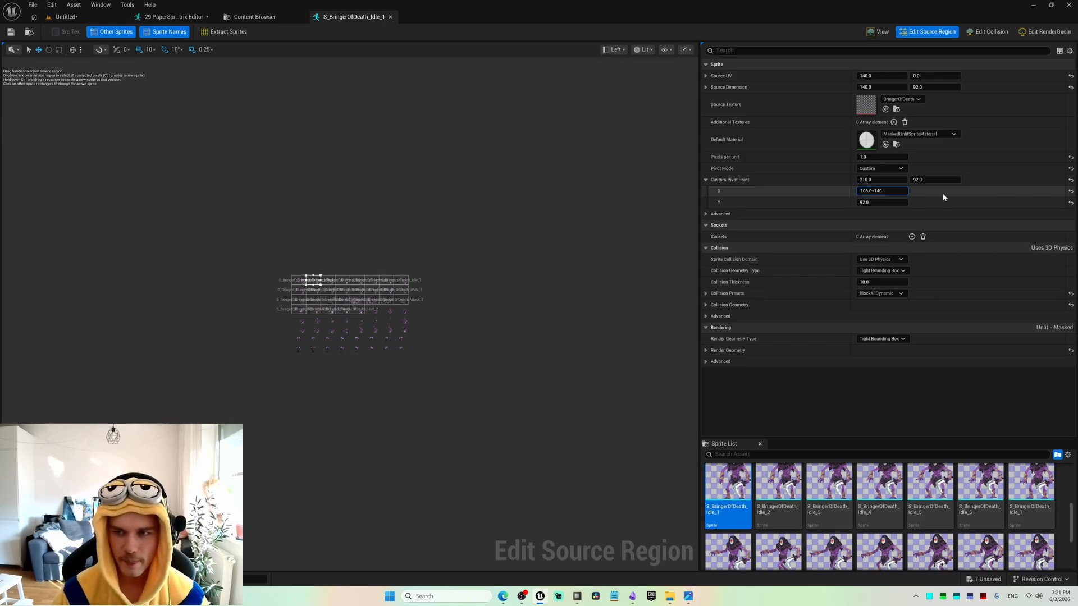
key("Return")
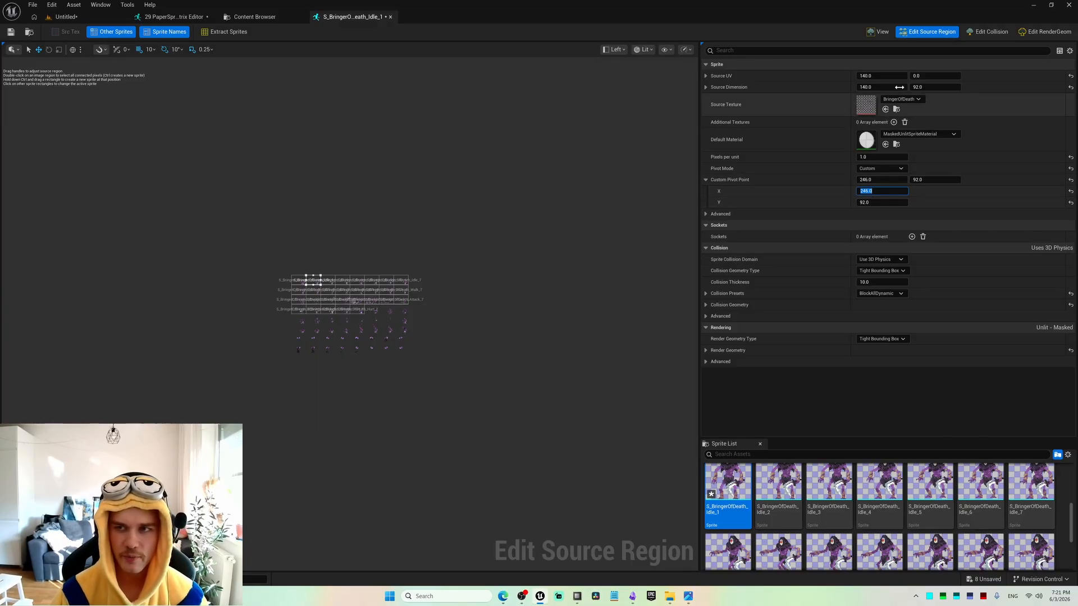
left_click(882, 33)
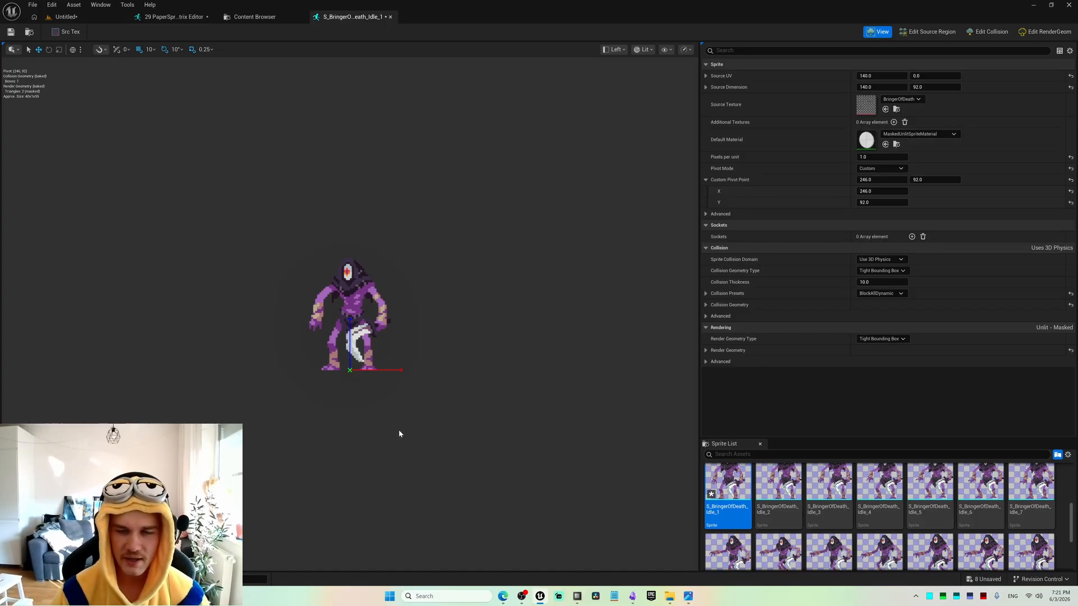
Set the custom pivot X of S_BringerOfDeath_Idle_2 to Idle_1's value plus the frame width (246.0+140).
left_click(915, 34)
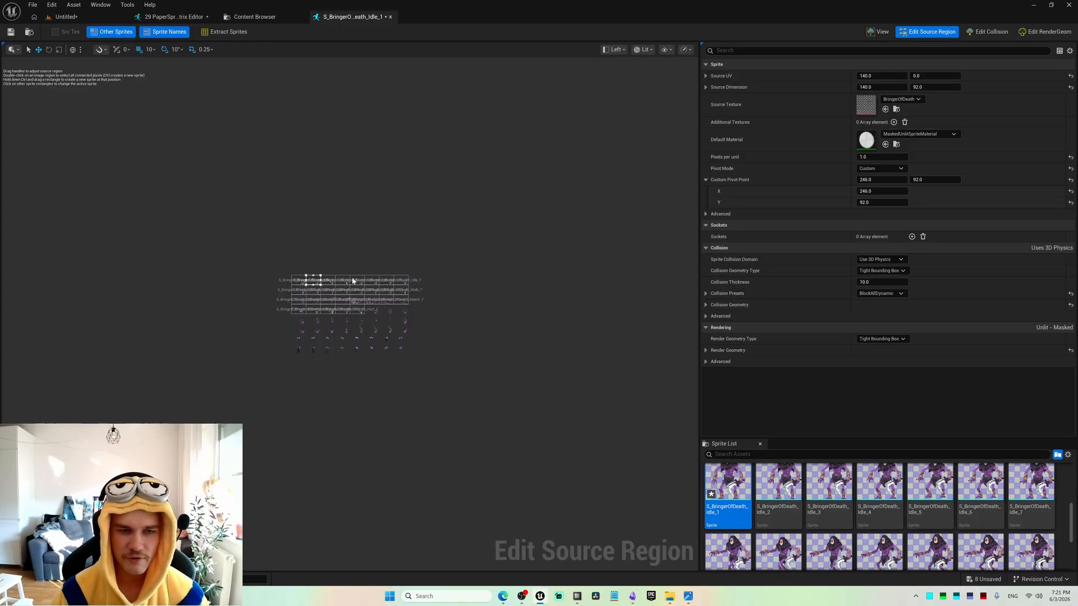
left_click(881, 191)
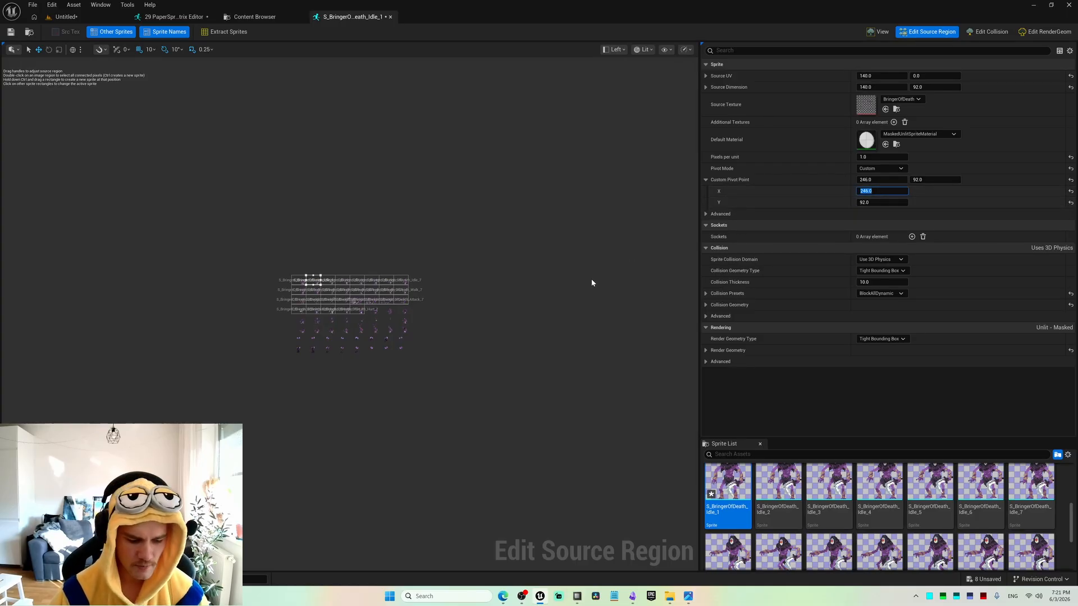
left_click(324, 281)
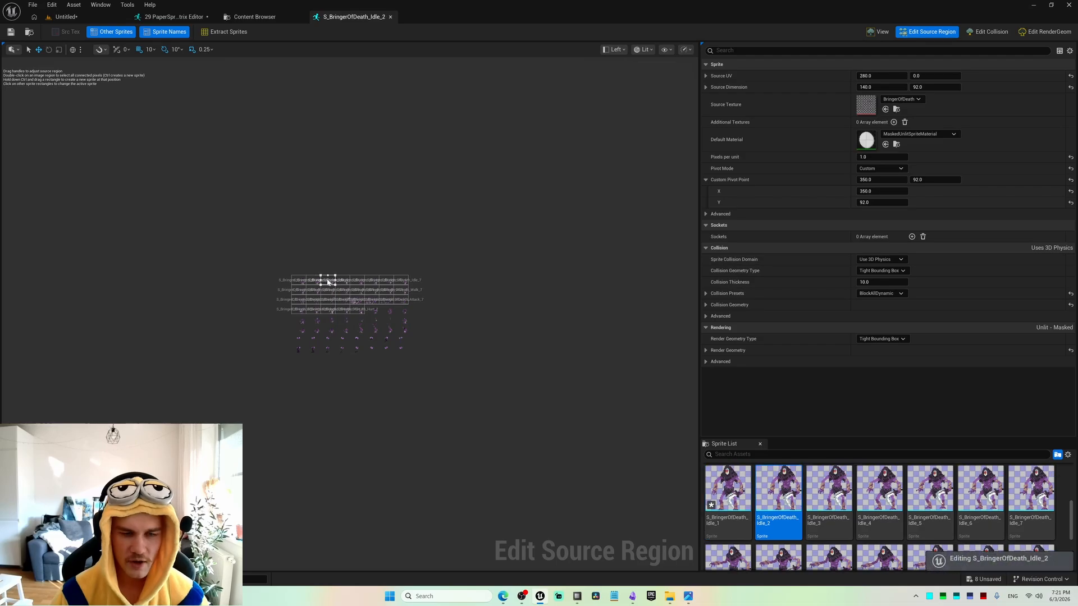
left_click(880, 191)
type("246.0+1")
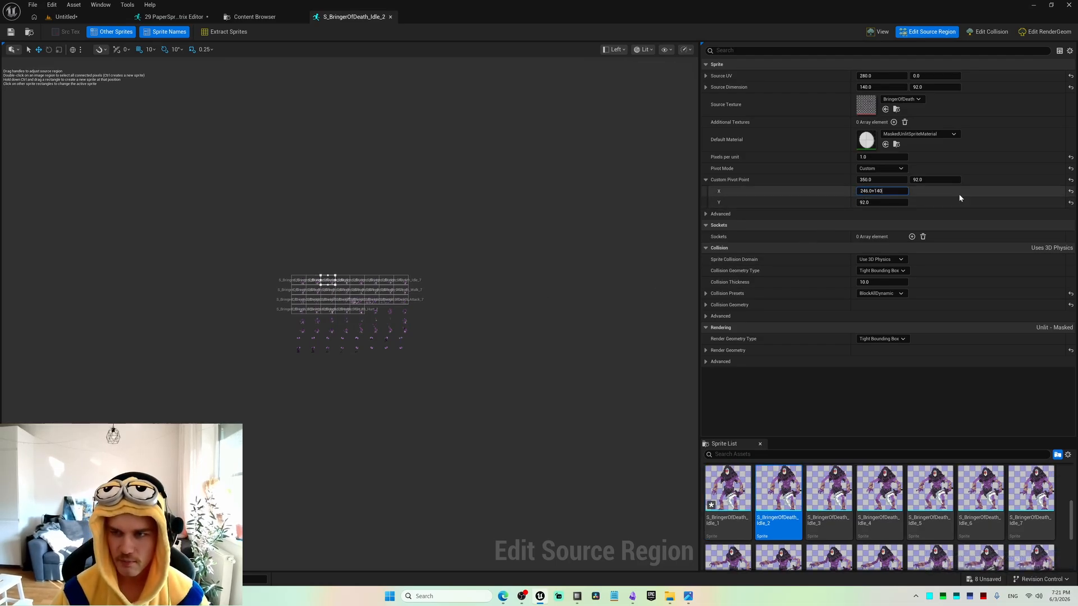
type("40")
key("Return")
key("ctrl+c")
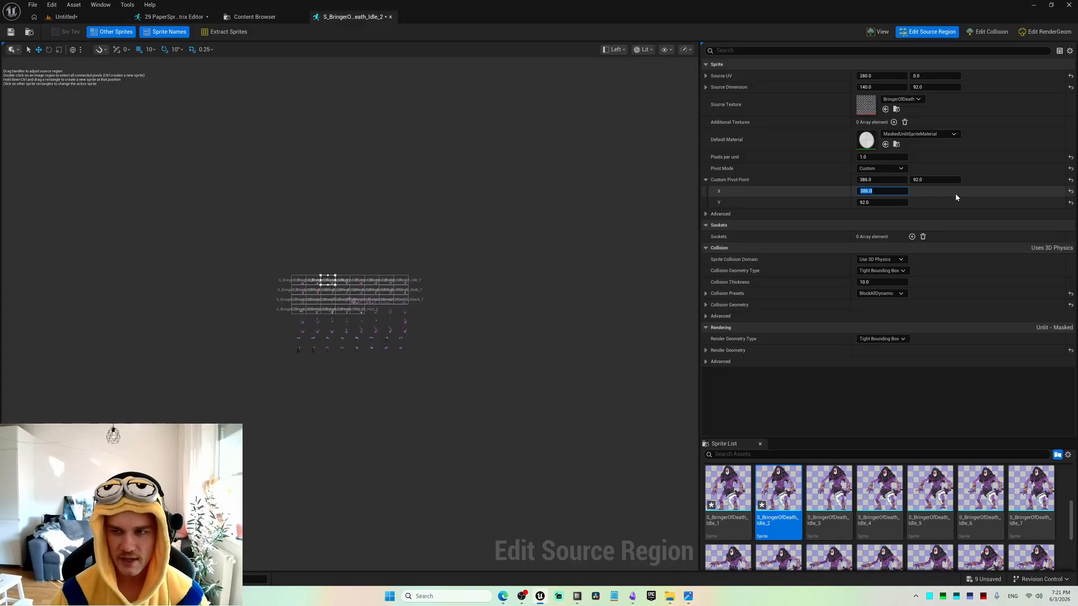
Set the custom pivot X of S_BringerOfDeath_Idle_3 to 386.0+140 and of S_BringerOfDeath_Idle_4 to 526.0+140.
left_click(343, 281)
left_click(906, 189)
key("ctrl+v")
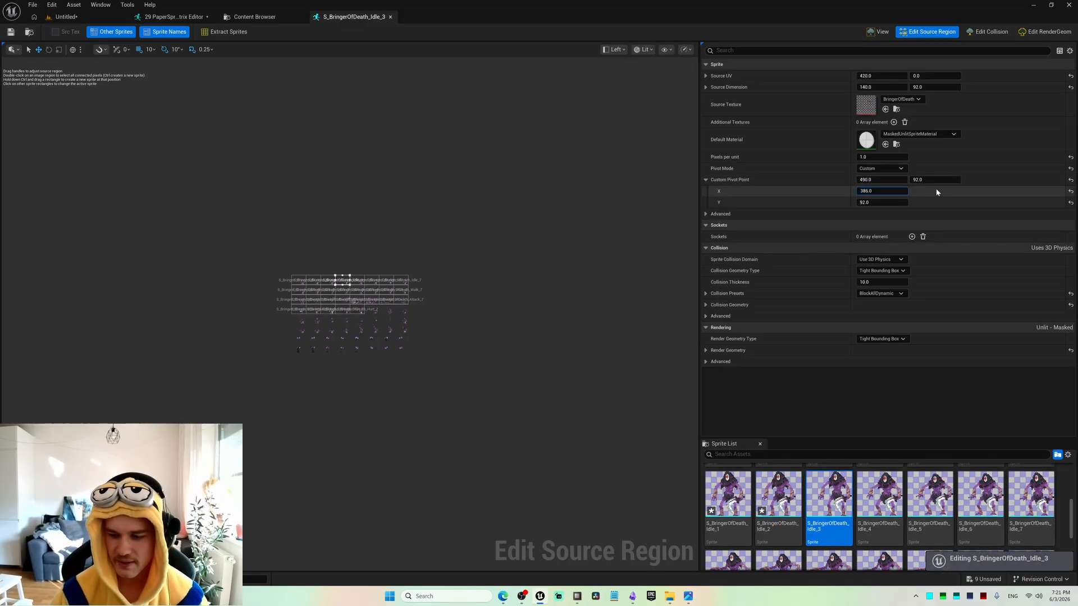
type("+1")
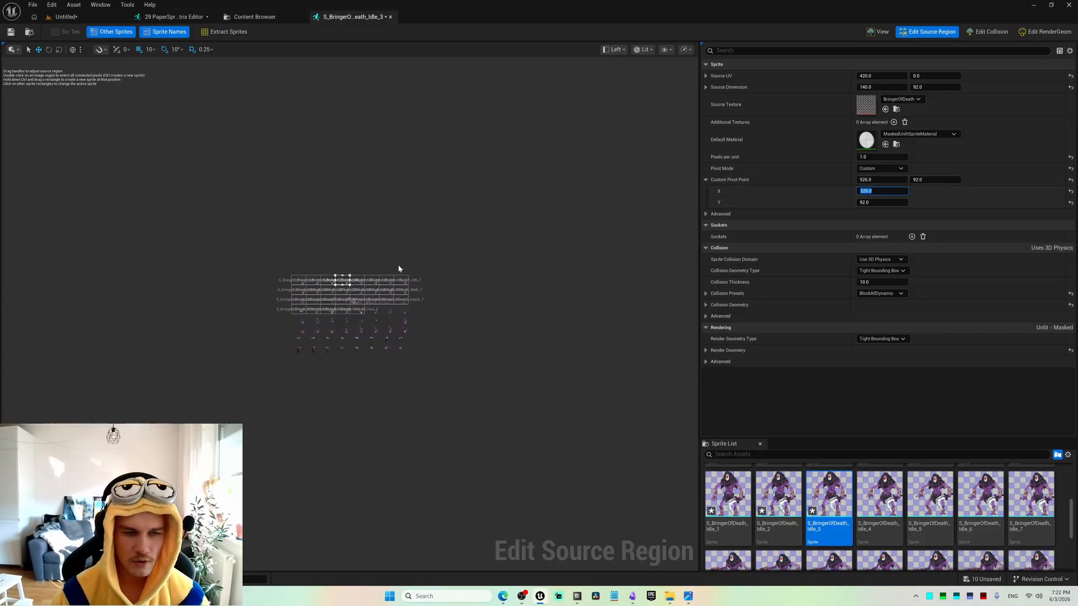
left_click(359, 281)
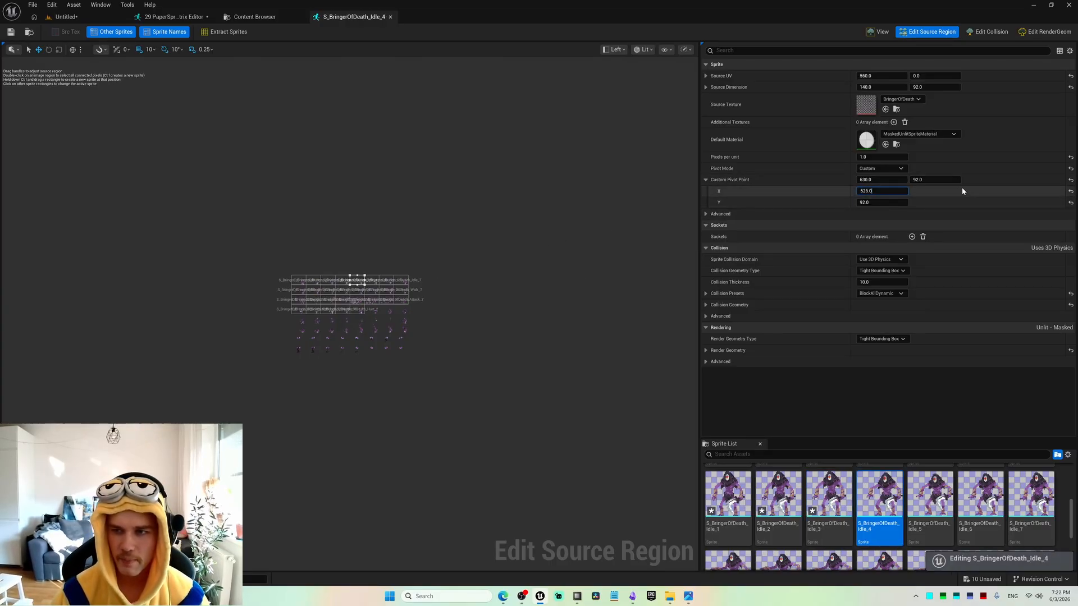
type("140")
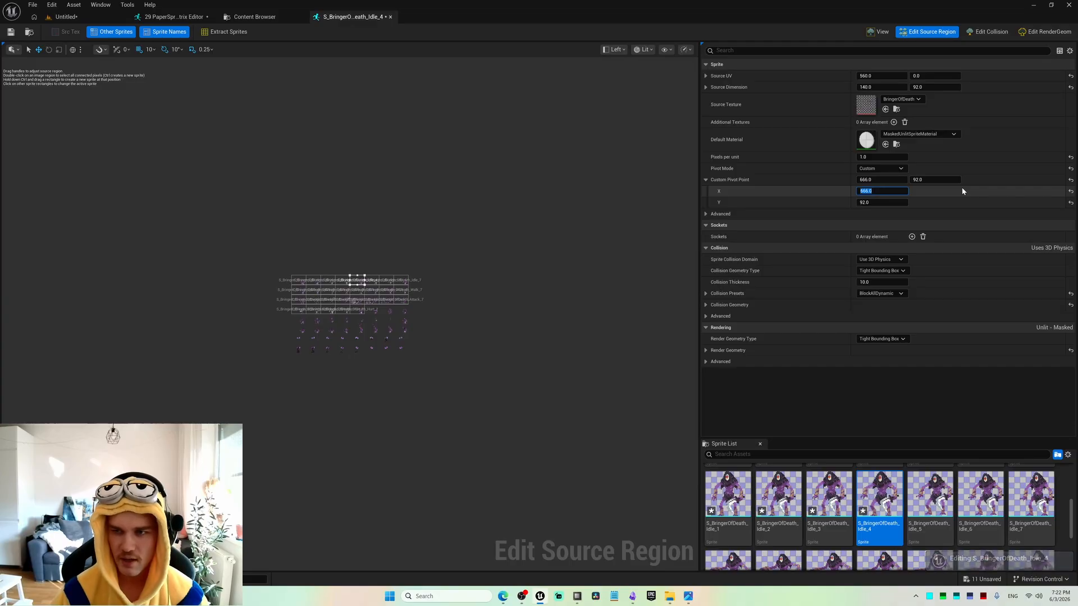
key("Return")
Set the custom pivot X of S_BringerOfDeath_Idle_5 to 666.0+140 and of S_BringerOfDeath_Idle_6 to 806.0+140.
left_click(373, 282)
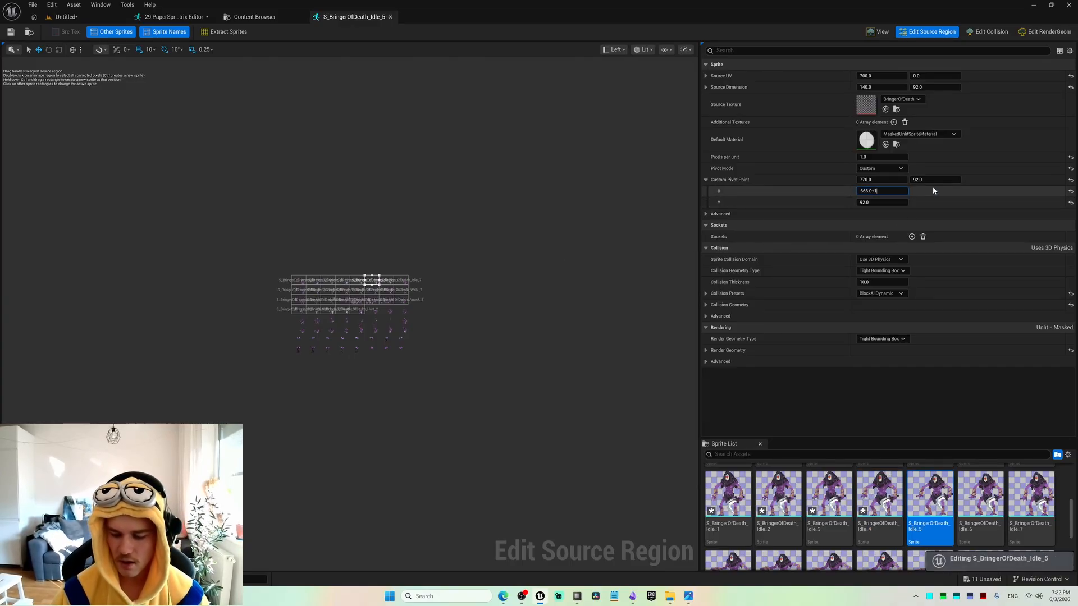
type("40")
key("Return")
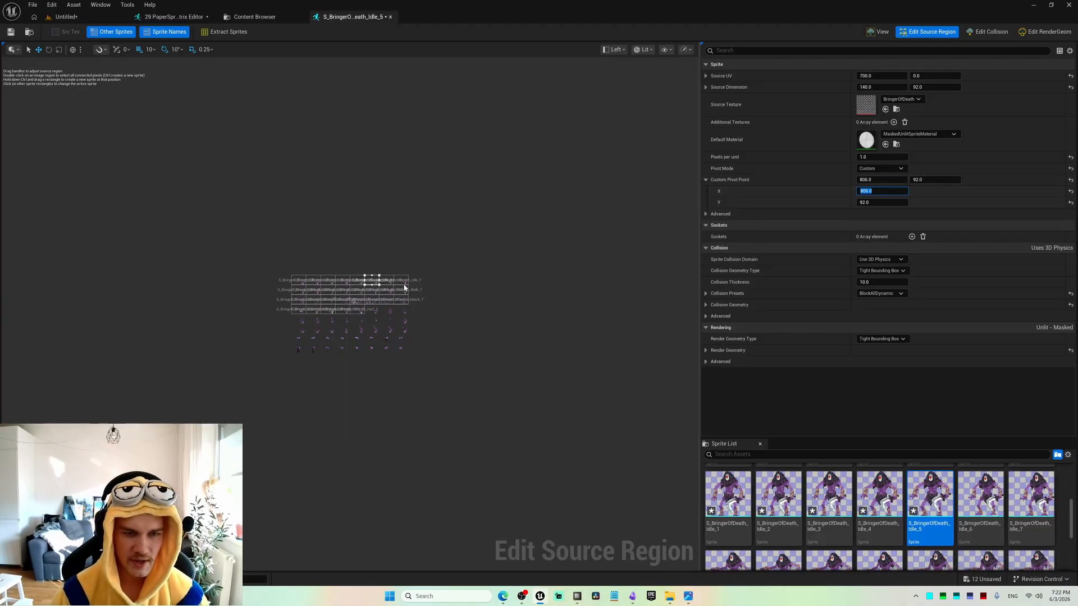
left_click(387, 280)
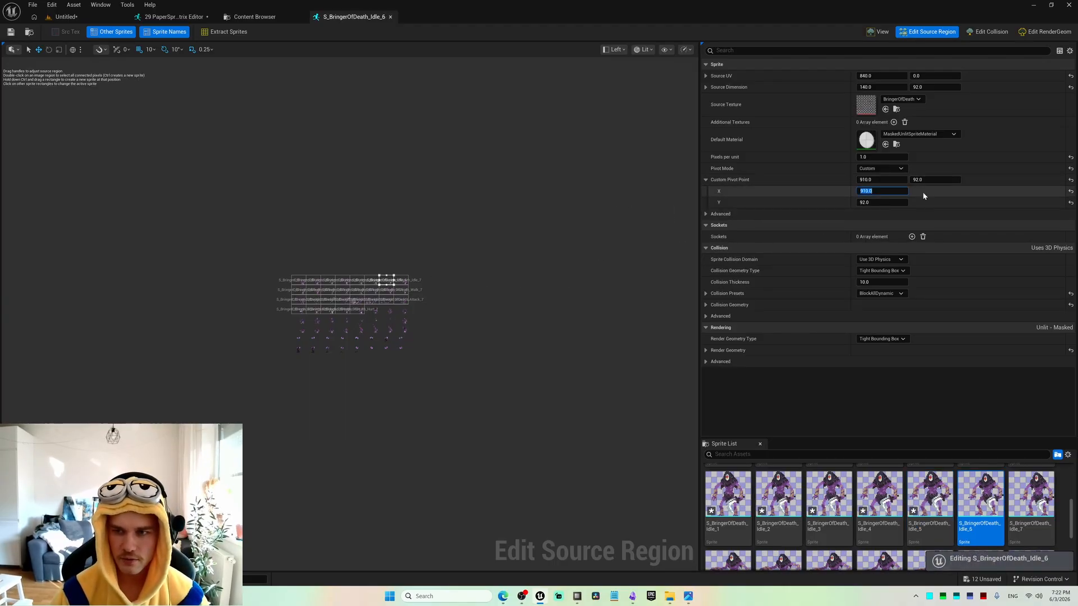
type("806.0+1")
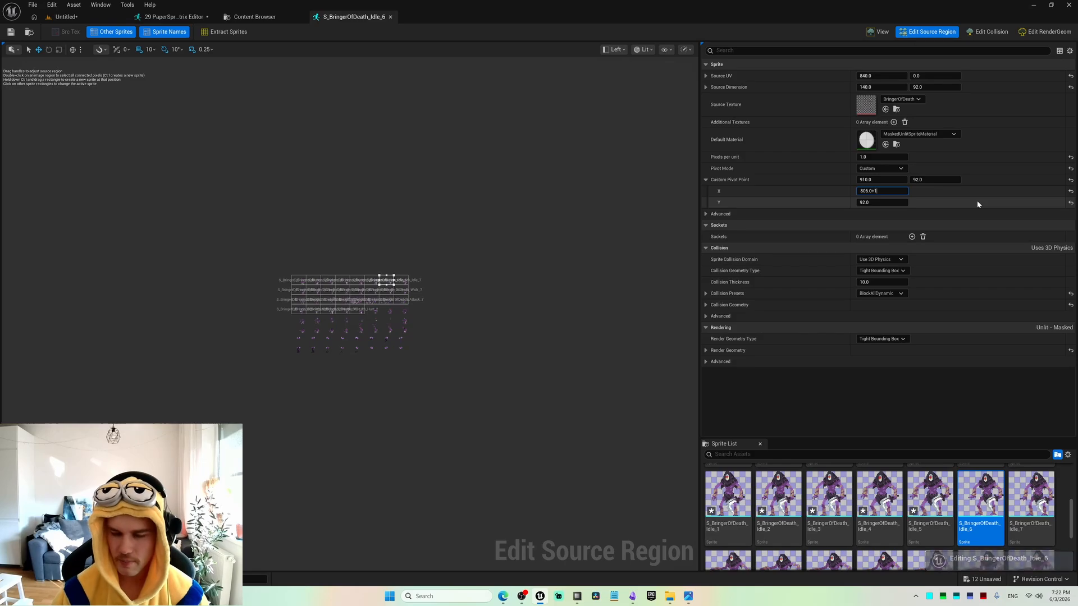
type("40")
key("Return")
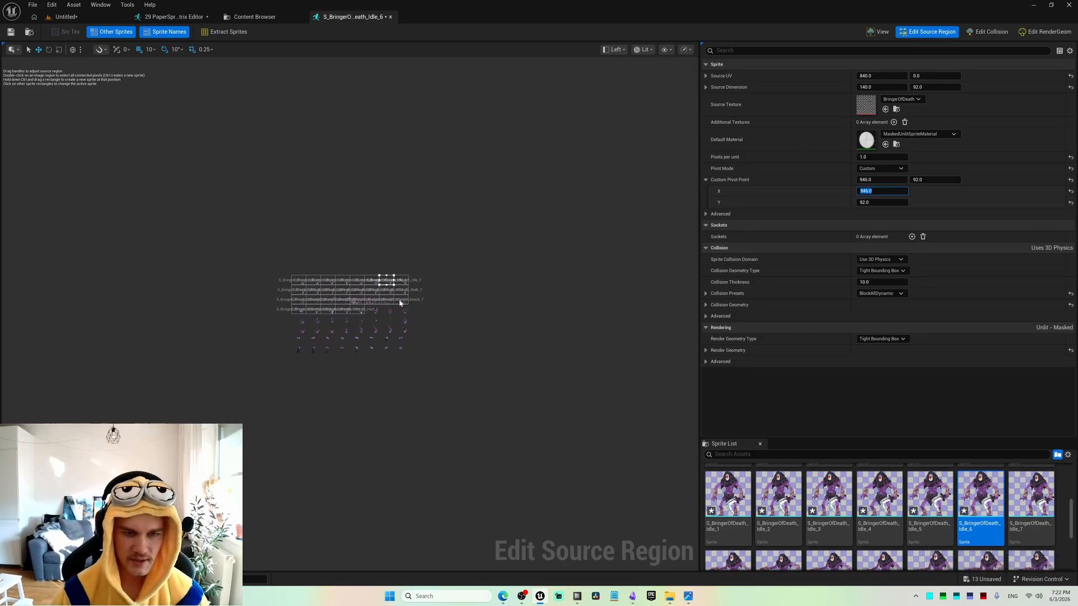
Set the custom pivot X of S_BringerOfDeath_Idle_7 to 946.0+140, and show the sprite on its own with its pivot.
left_click(402, 281)
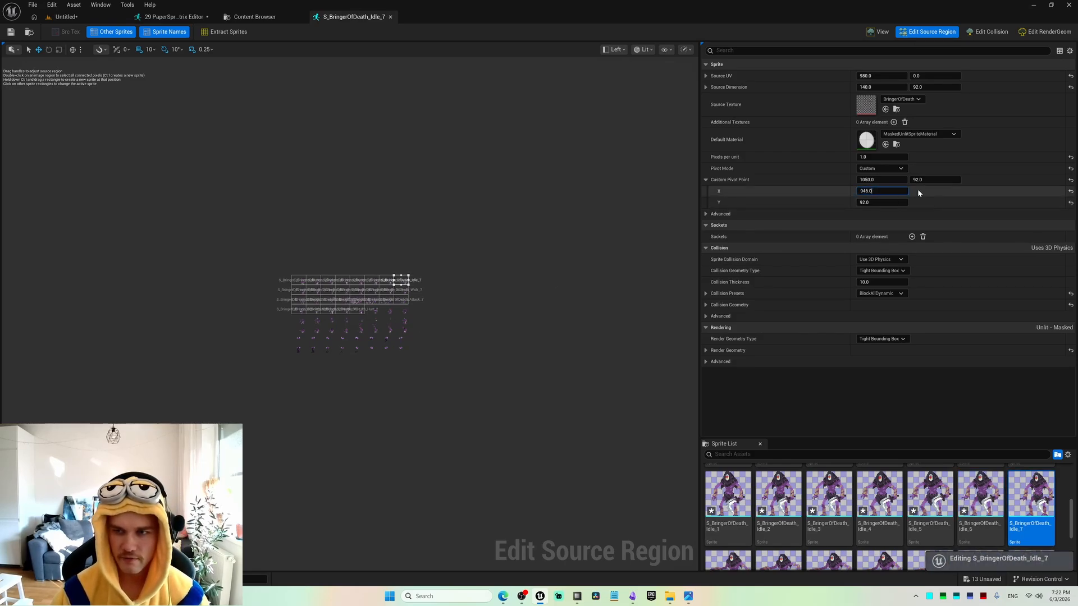
type("946.0")
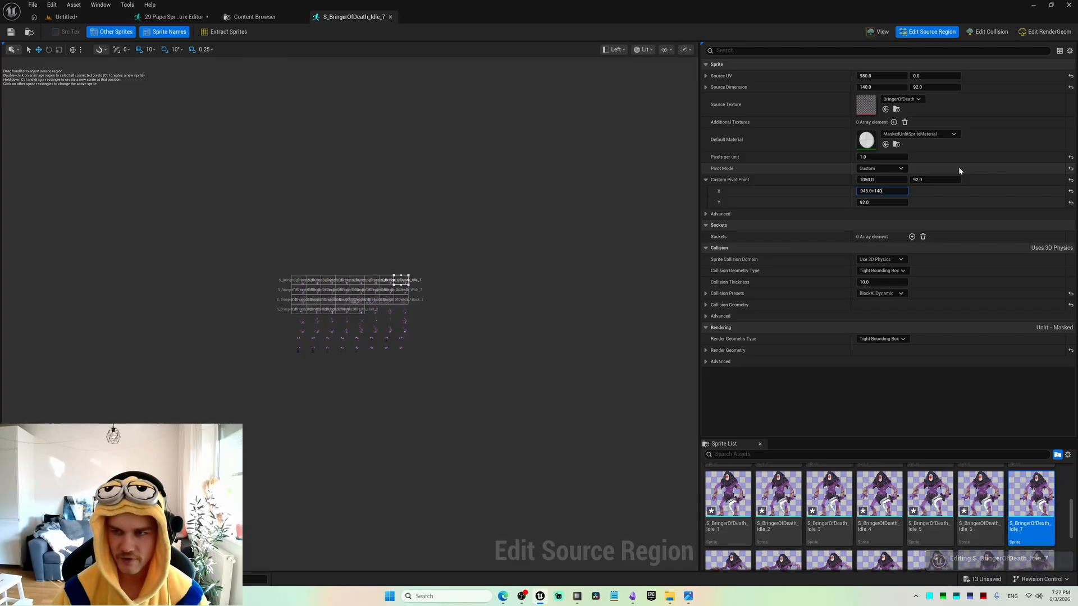
type("+140")
key("Return")
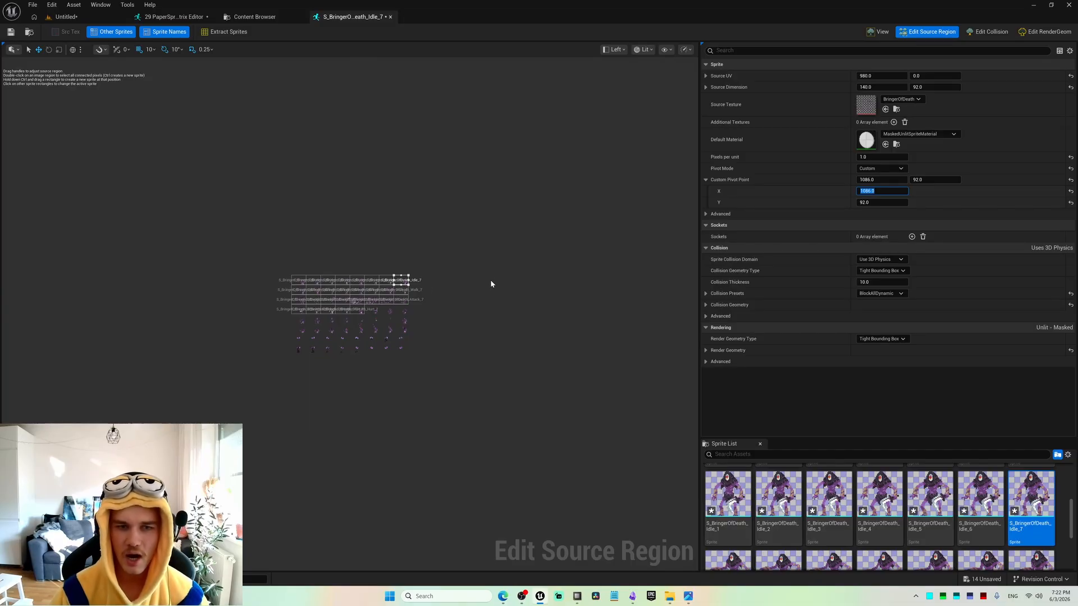
left_click(877, 33)
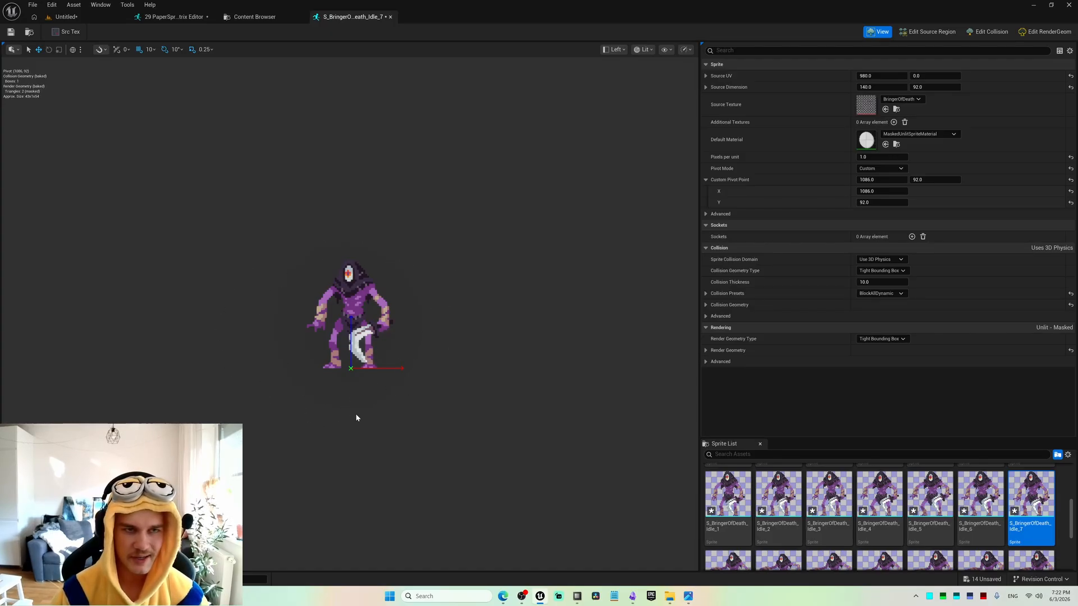
Select S_BringerOfDeath_Walk_0 on the source sheet and set its custom pivot X to 106.0.
key("shift+3")
left_click(294, 290)
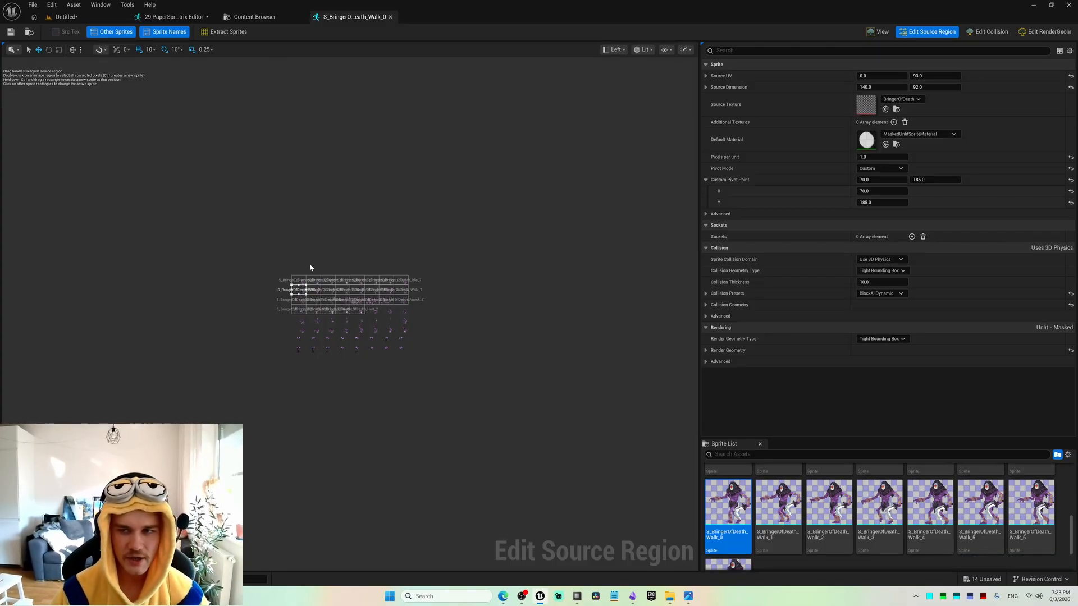
scroll(336, 289, "up", 6)
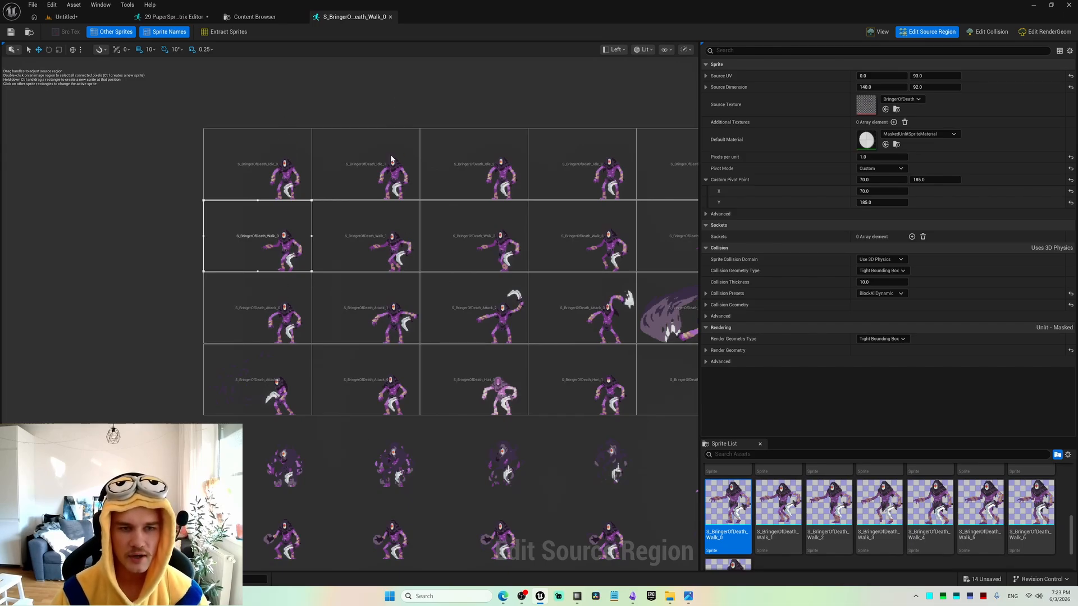
right_click_drag(394, 301, 310, 289)
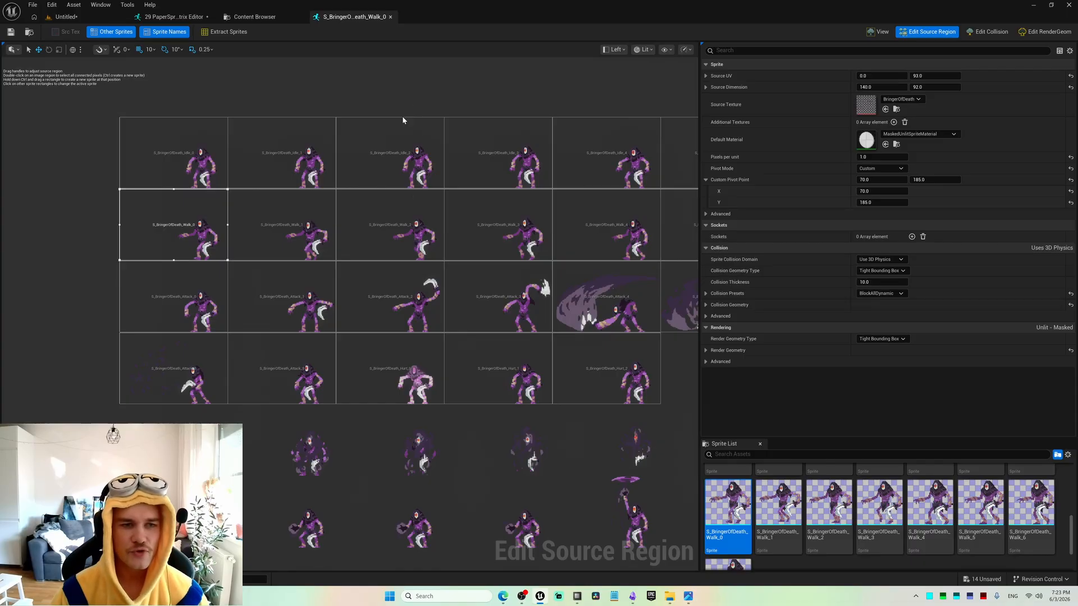
right_click_drag(526, 107, 428, 108)
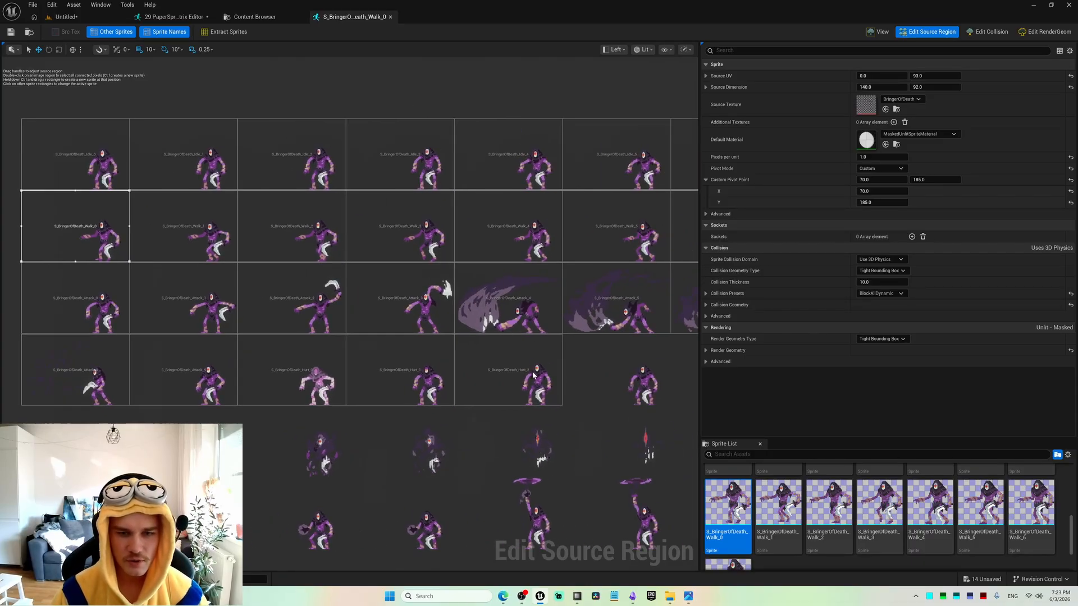
right_click_drag(533, 375, 424, 376)
right_click_drag(538, 346, 440, 349)
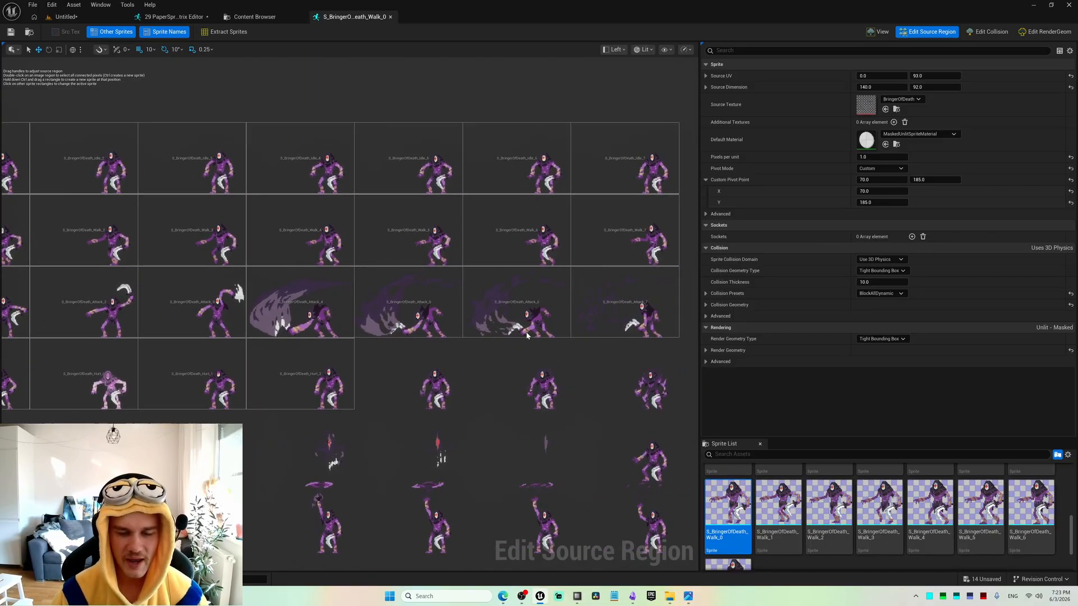
right_click_drag(474, 364, 626, 344)
scroll(510, 367, "down", 2)
right_click_drag(441, 372, 518, 398)
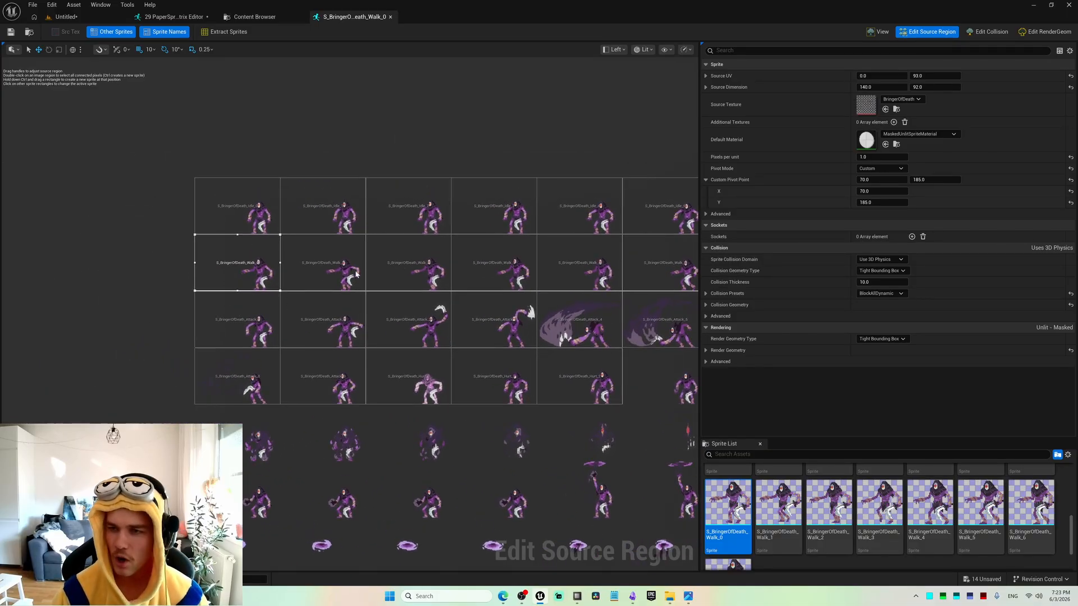
left_click(889, 191)
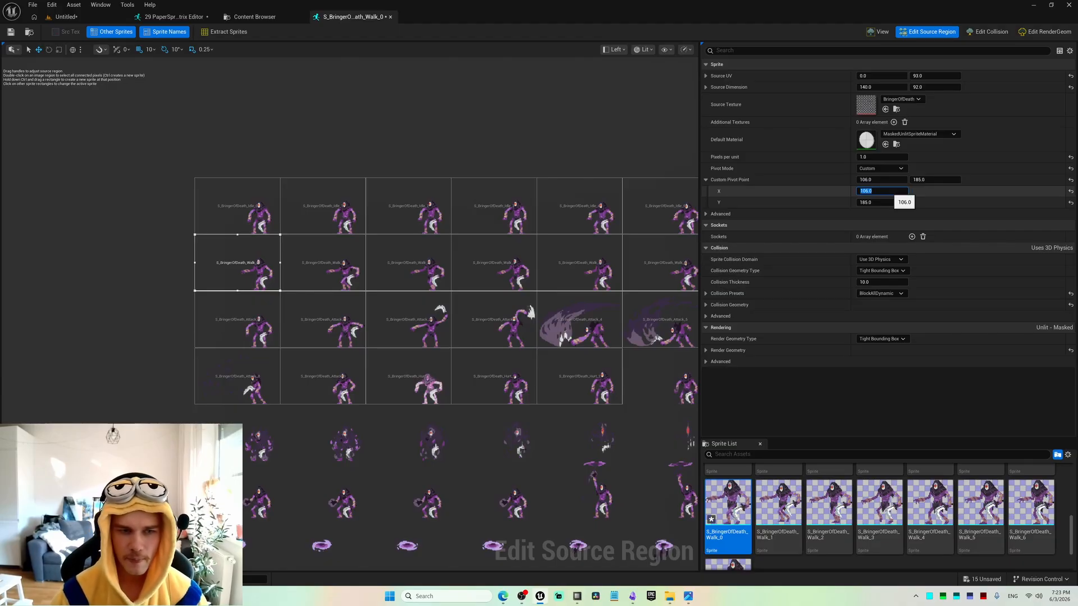
key("Return")
Copy the custom pivot X of S_BringerOfDeath_Idle_1, 246.0, to S_BringerOfDeath_Walk_1.
left_click(335, 265)
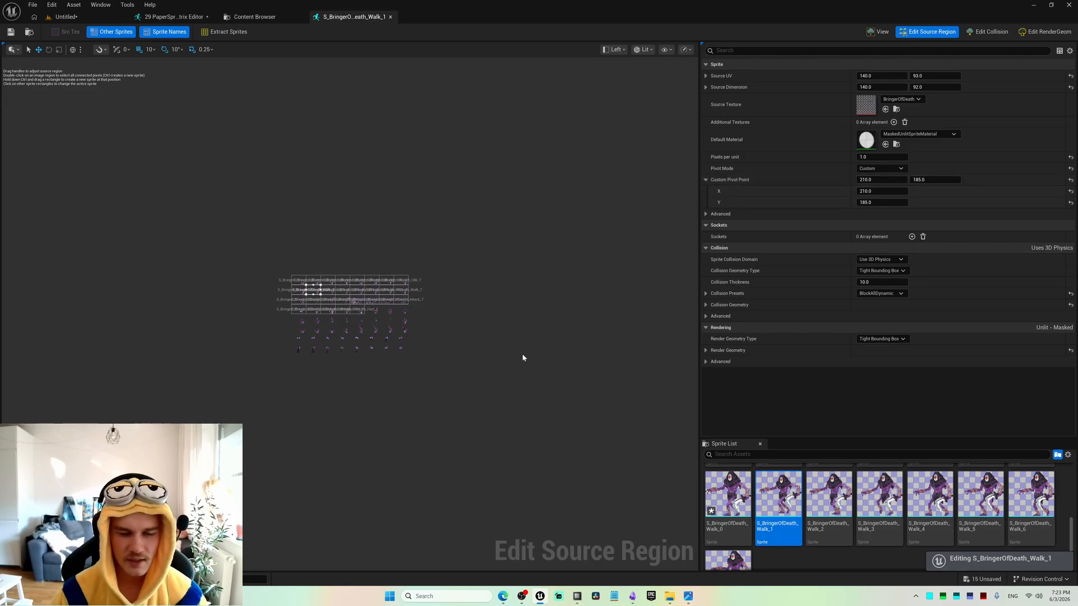
left_click(316, 282)
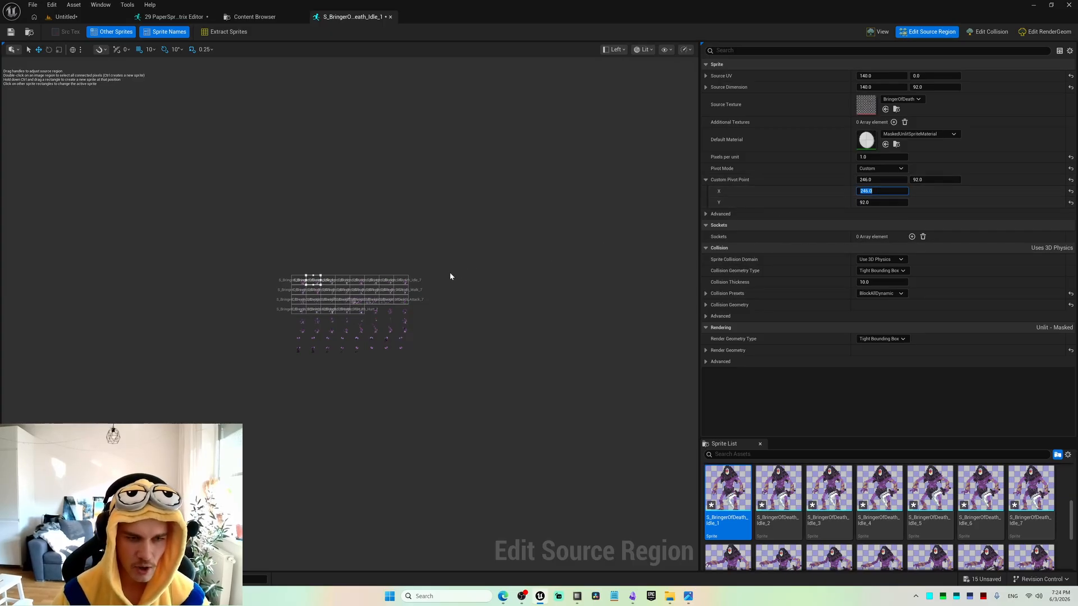
left_click(312, 292)
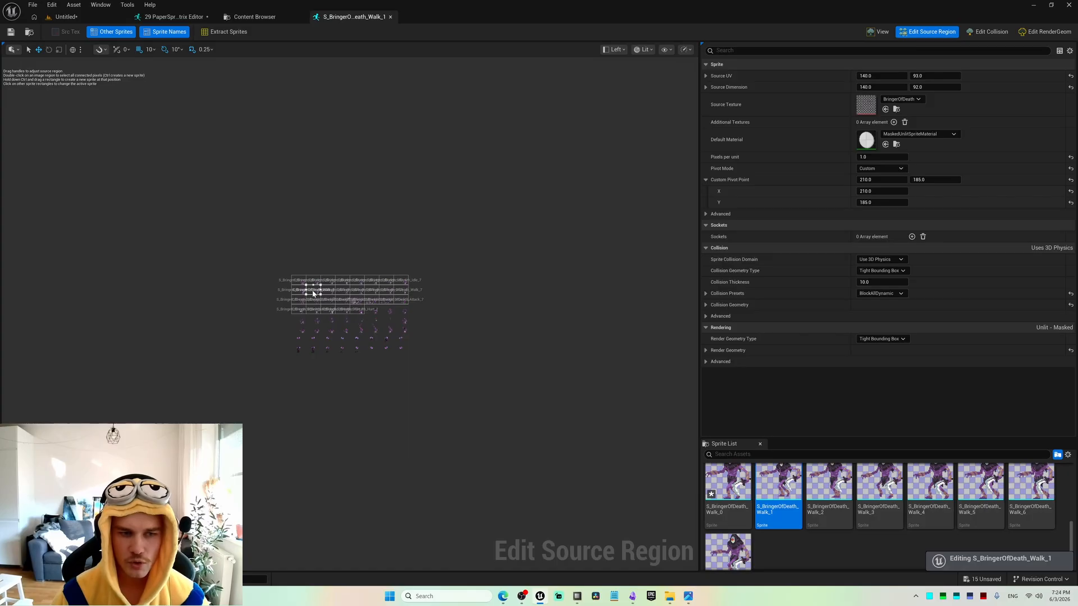
left_click(877, 192)
type("246.0")
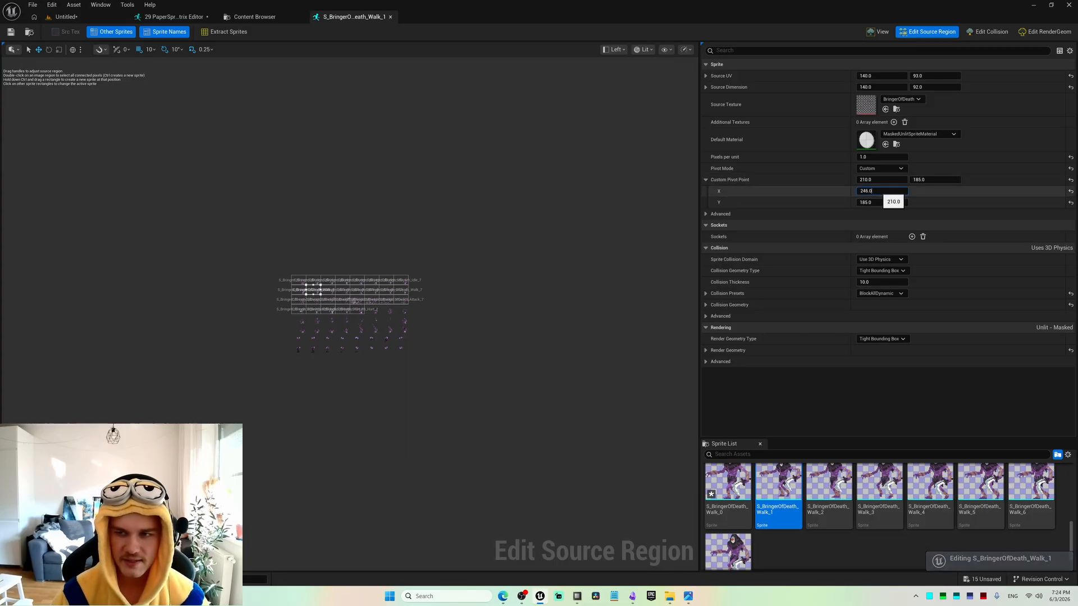
Set the custom pivot X of S_BringerOfDeath_Attack_1 and S_BringerOfDeath_Attack_9 to 246.0.
left_click(314, 302)
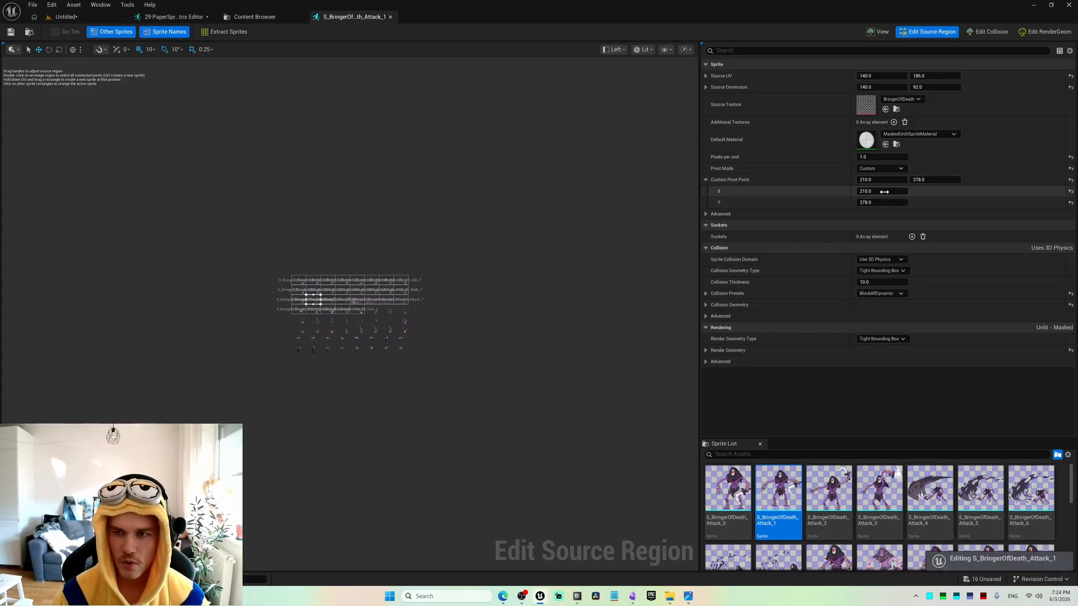
type("246.0")
key("Return")
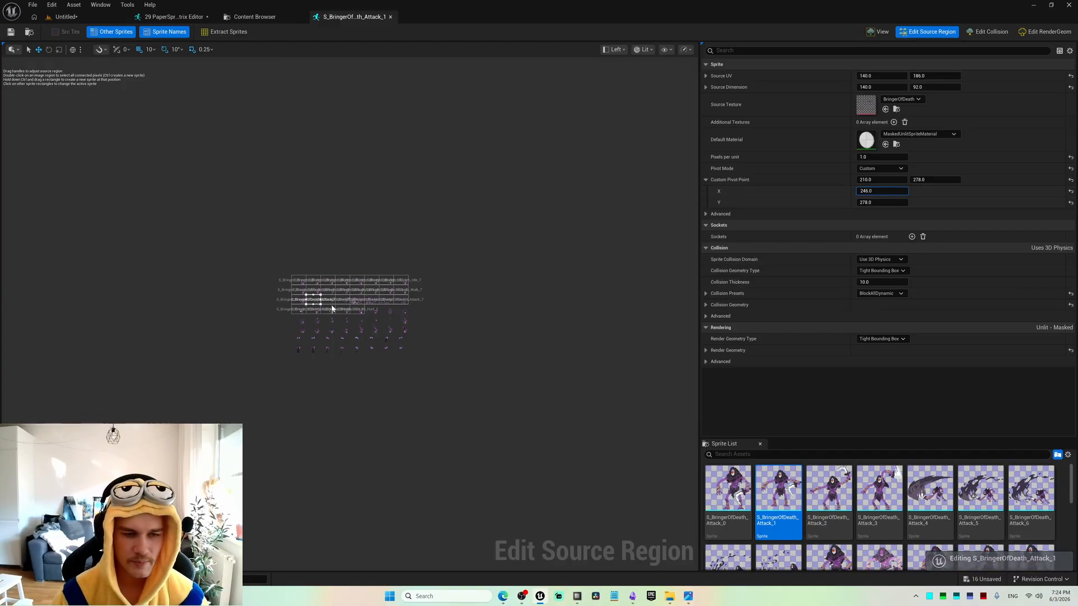
left_click(313, 309)
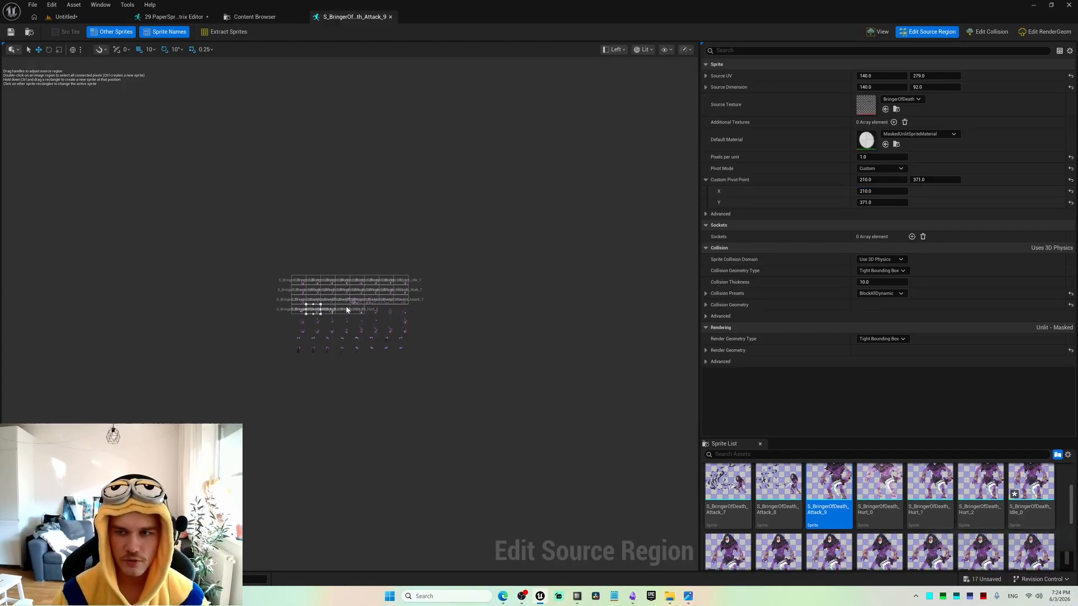
left_click(867, 190)
type("246.0")
key("Return")
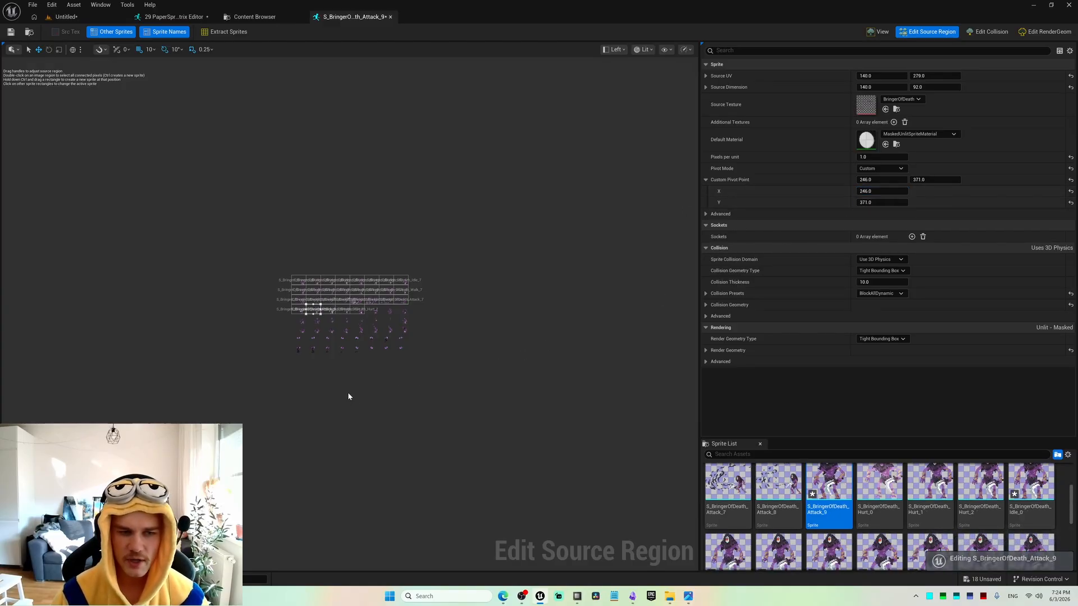
Copy the custom pivot X of S_BringerOfDeath_Idle_2, 386.0, to Walk_2, Attack_2 and Hurt_0 in the same column.
left_click(329, 281)
left_click(871, 191)
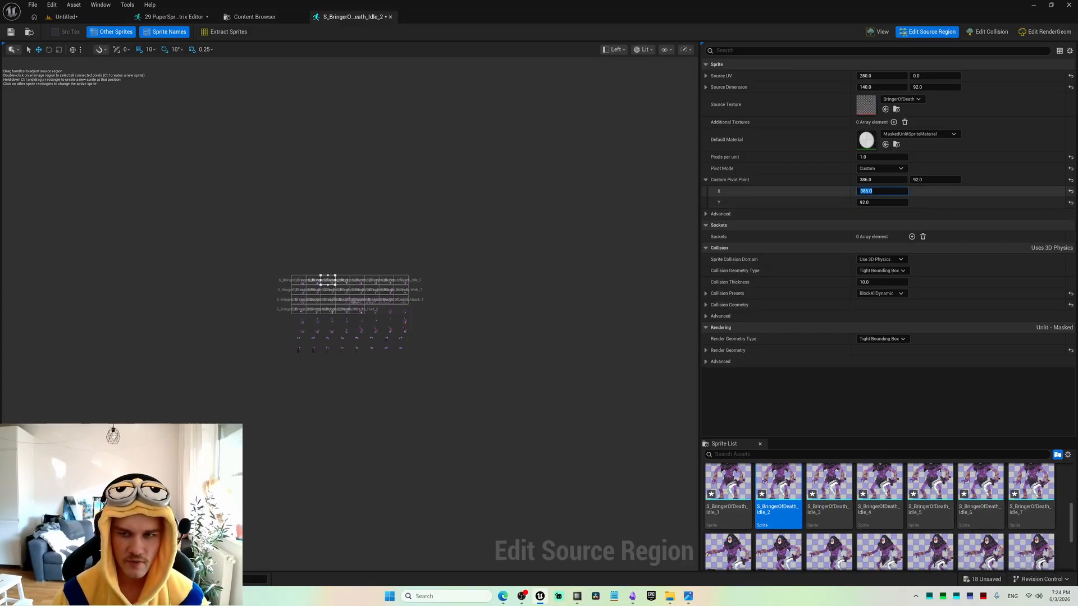
left_click(328, 290)
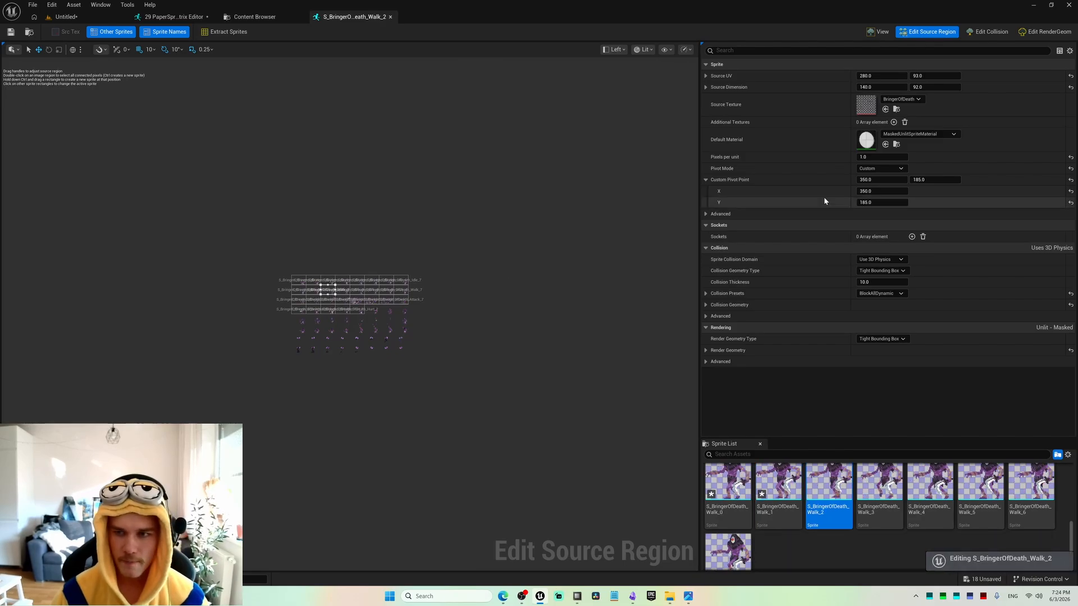
left_click(330, 301)
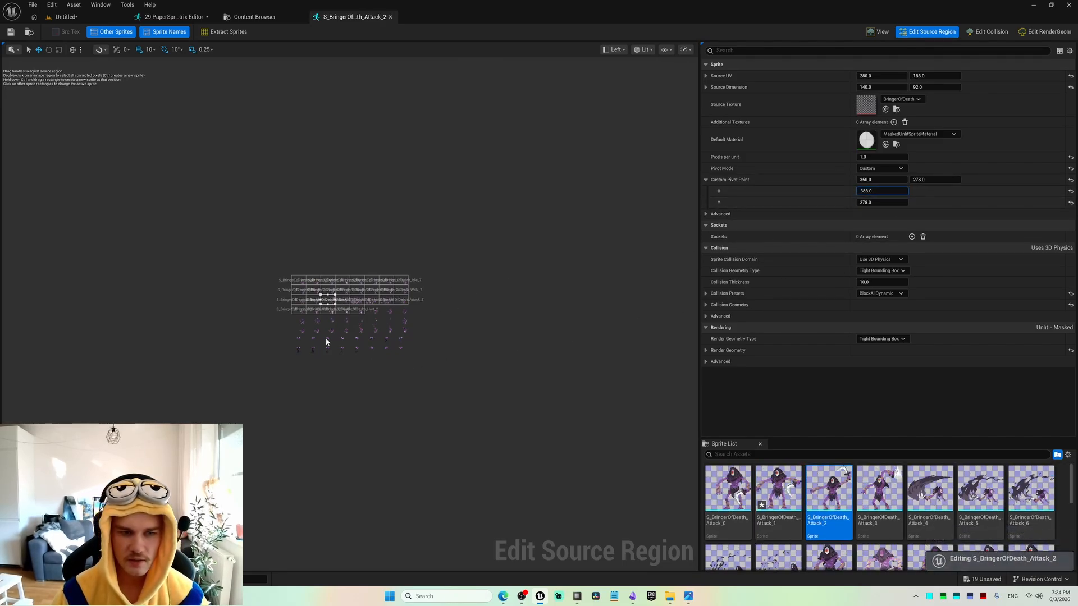
left_click(328, 310)
type("386.0")
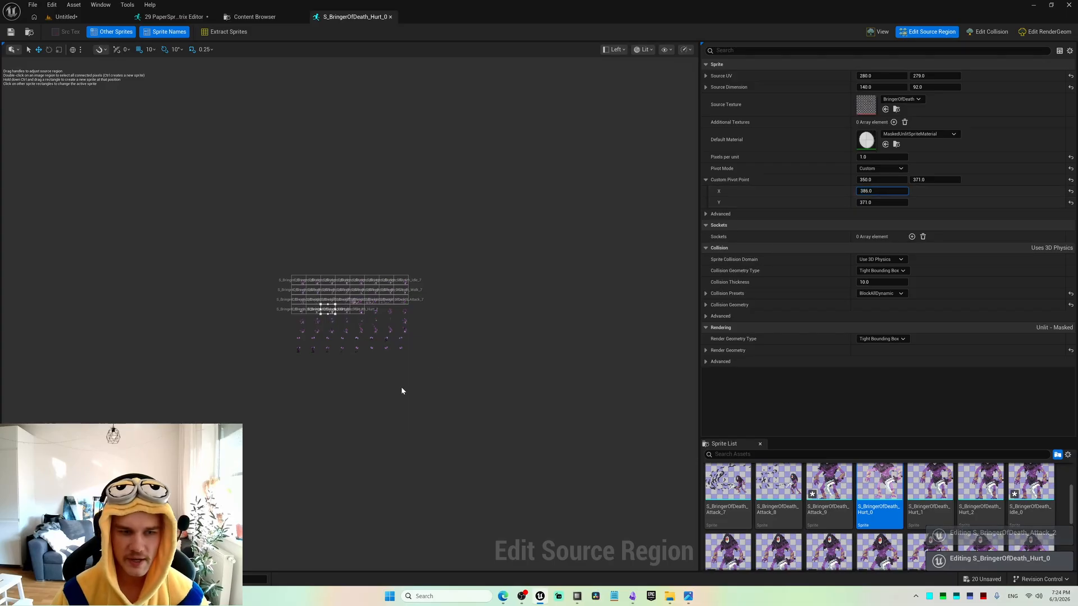
Copy the custom pivot X of S_BringerOfDeath_Idle_3, 526.0, to Walk_3, Attack_3 and Hurt_1 in the same column.
left_click(343, 280)
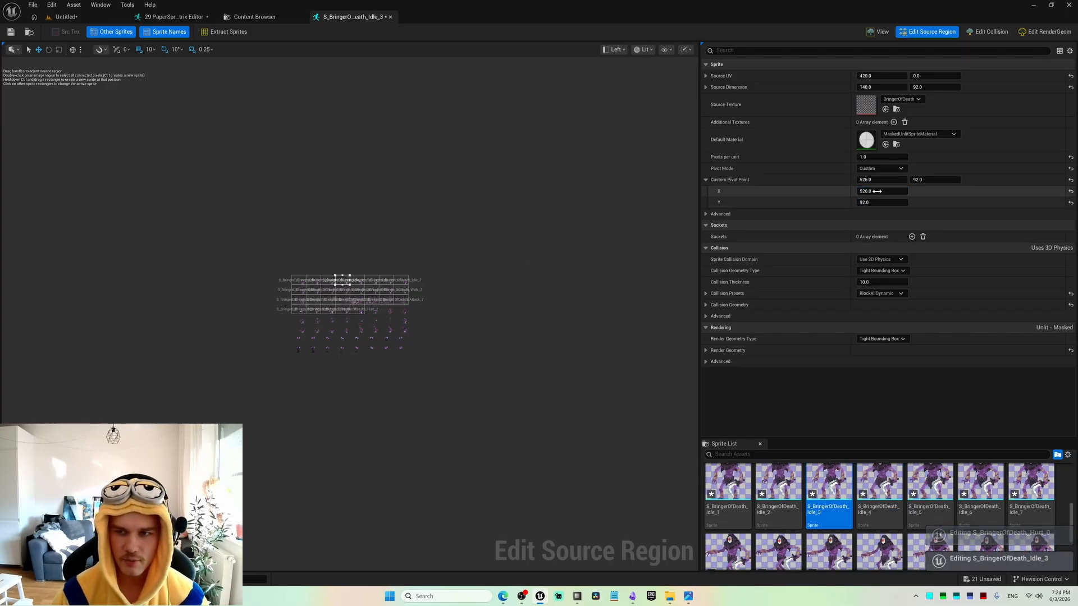
left_click(342, 290)
left_click(870, 191)
type("526.0")
left_click(342, 300)
left_click(871, 191)
type("526.0")
left_click(343, 309)
left_click(870, 191)
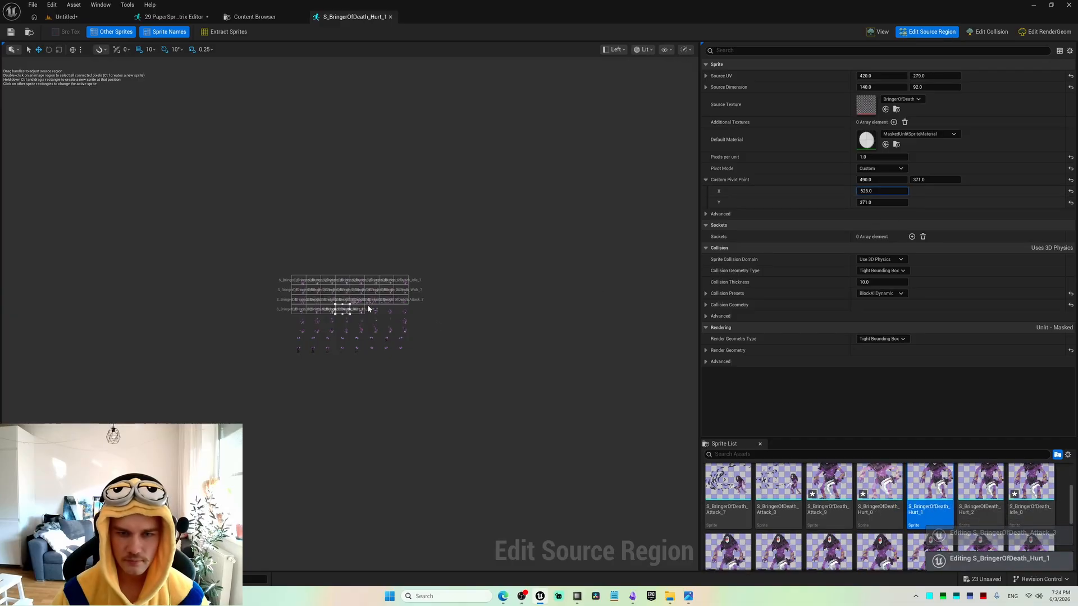
Copy the custom pivot X of S_BringerOfDeath_Idle_4, 666.0, to Walk_4, Attack_4 and Hurt_2 in the same column.
left_click(358, 279)
left_click(870, 191)
key("ctrl+c")
left_click(358, 290)
left_click(871, 191)
key("ctrl+v")
left_click(357, 301)
left_click(871, 191)
key("ctrl+v")
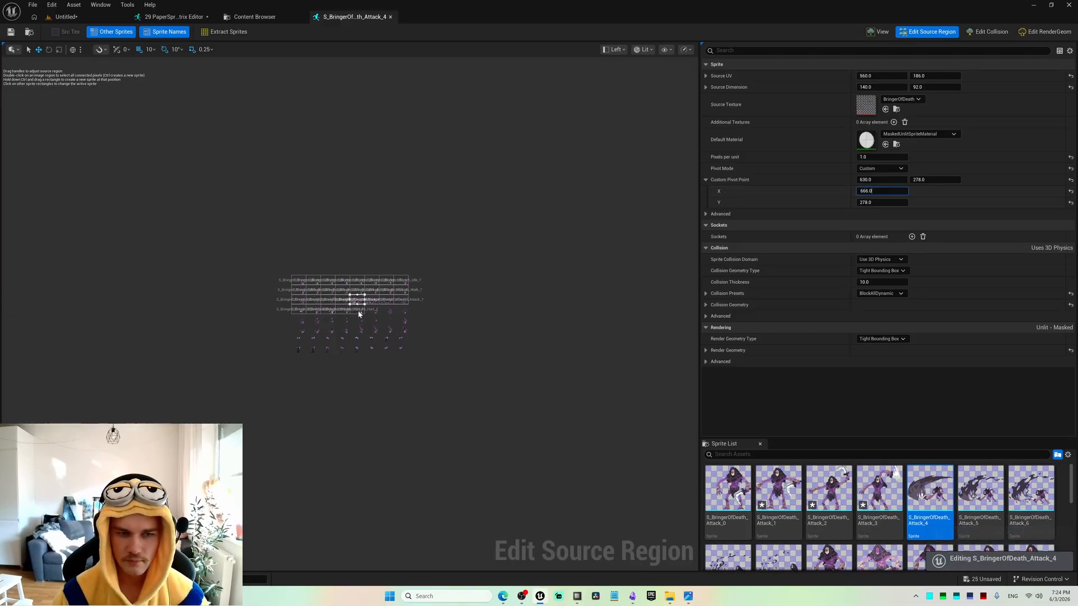
left_click(358, 310)
left_click(873, 191)
key("ctrl+v")
Copy the custom pivot X of S_BringerOfDeath_Idle_5, 806.0, to Walk_5 and Attack_5 in the same column.
left_click(374, 281)
left_click(873, 191)
key("ctrl+c")
left_click(372, 291)
left_click(872, 191)
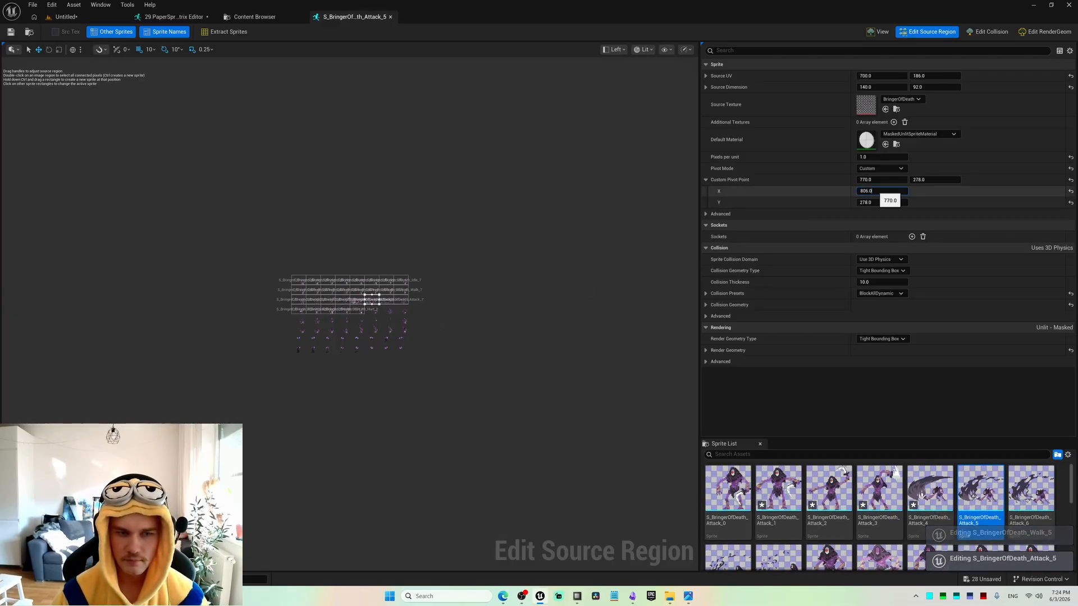
Copy the custom pivot X of S_BringerOfDeath_Idle_6, 946.0, to Walk_6 and Attack_6 in the same column.
left_click(388, 280)
left_click(873, 191)
left_click(387, 290)
left_click(872, 191)
key("ctrl+v")
left_click(387, 300)
left_click(873, 191)
key("ctrl+v")
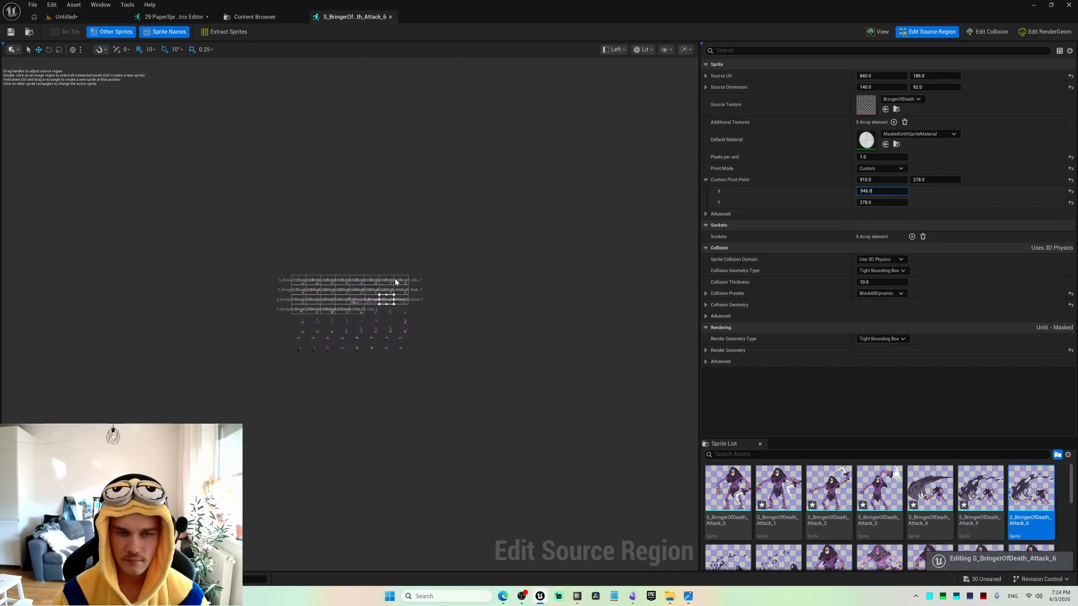
Copy the custom pivot X of S_BringerOfDeath_Idle_7, 1086.0, to Walk_7 and Attack_7 in the same column.
left_click(401, 280)
left_click_drag(873, 191, 837, 191)
key("ctrl+z")
left_click(873, 191)
key("ctrl+c")
left_click(401, 290)
left_click(873, 191)
key("ctrl+v")
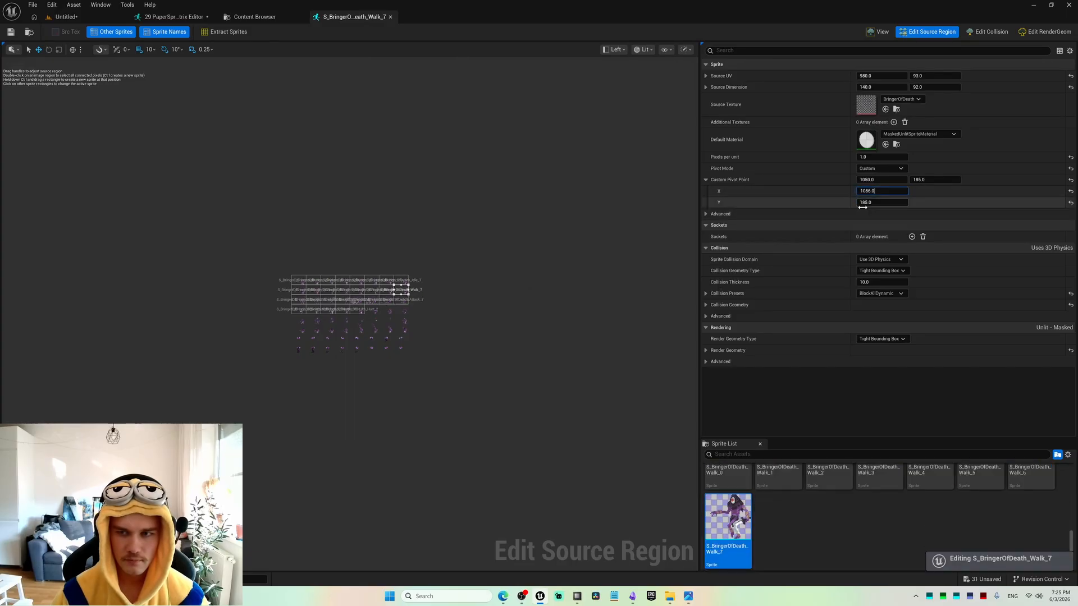
left_click(401, 300)
left_click(873, 191)
key("ctrl+v")
left_click(578, 319)
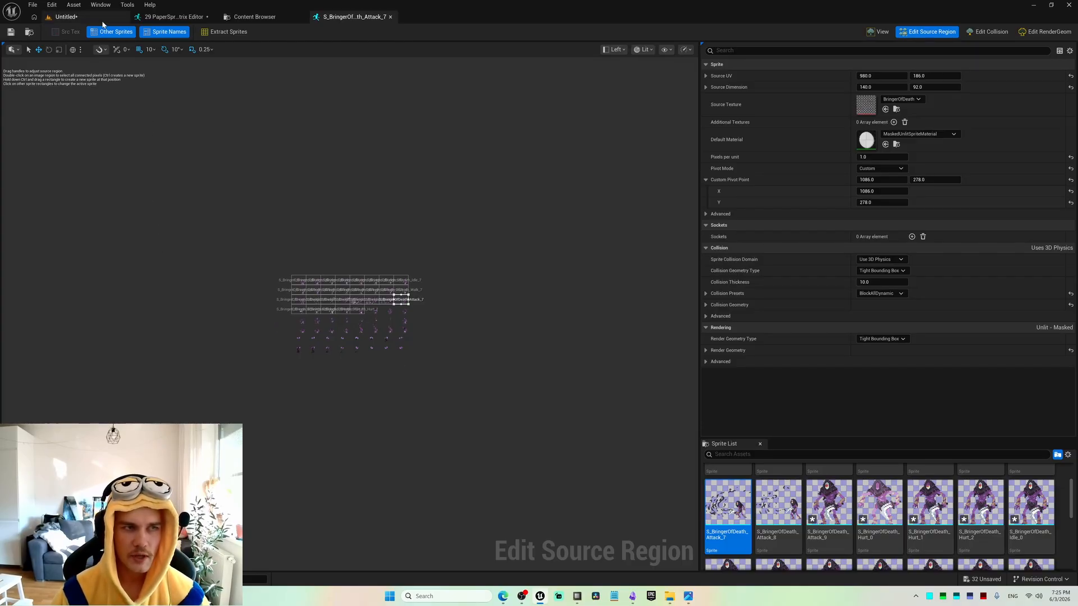
In the level, rotate FB_BringerOfDeath_Walk about its vertical axis and back to 180° to check how it turns around its pivot.
left_click(66, 17)
right_click_drag(276, 255, 264, 262)
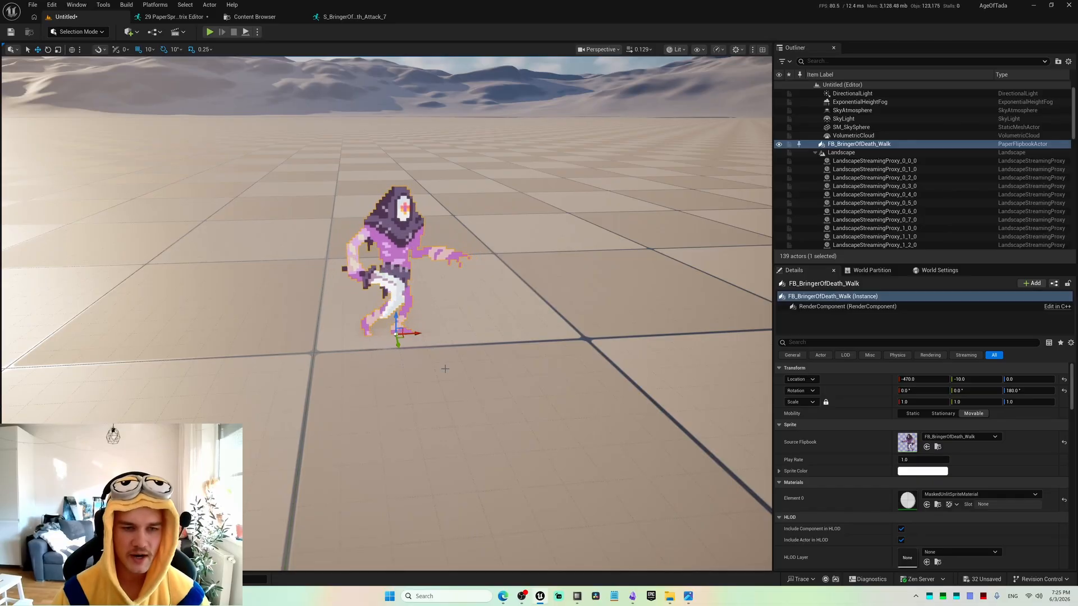
key("e")
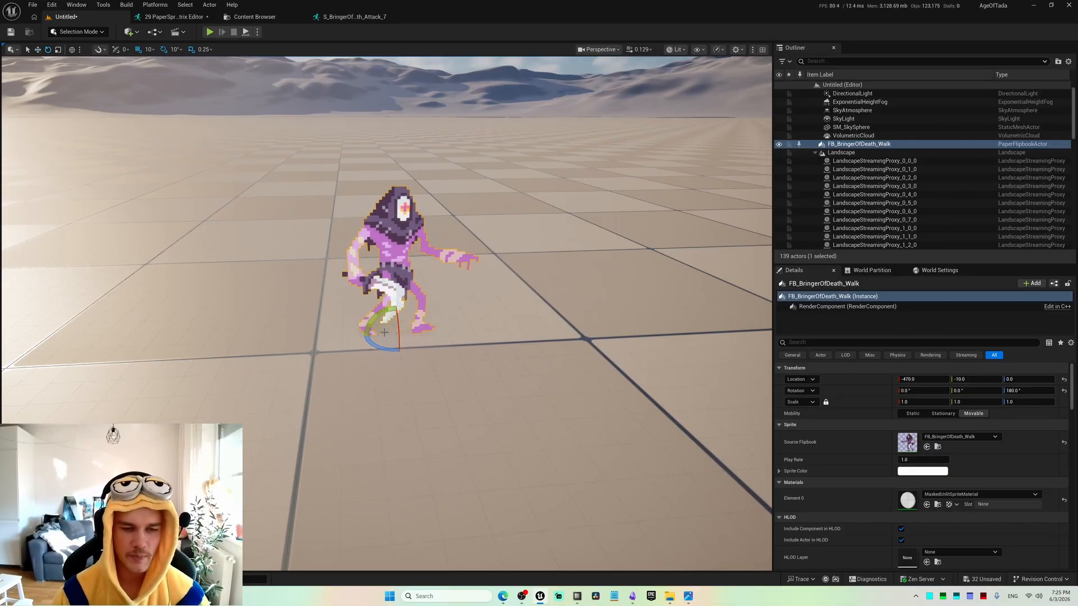
left_click_drag(388, 349, 433, 339)
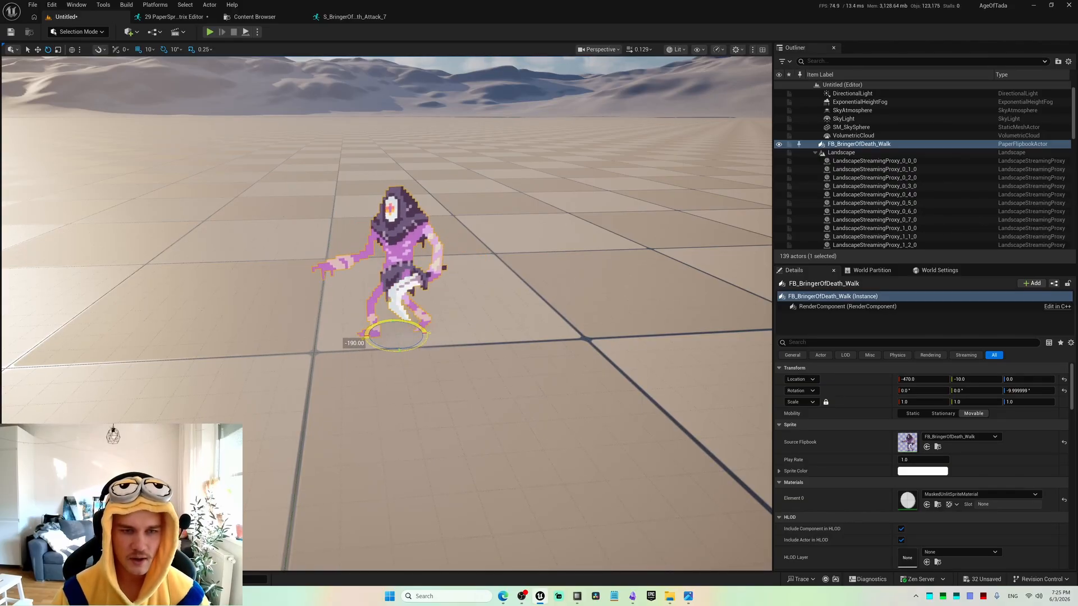
left_click_drag(368, 343, 367, 335)
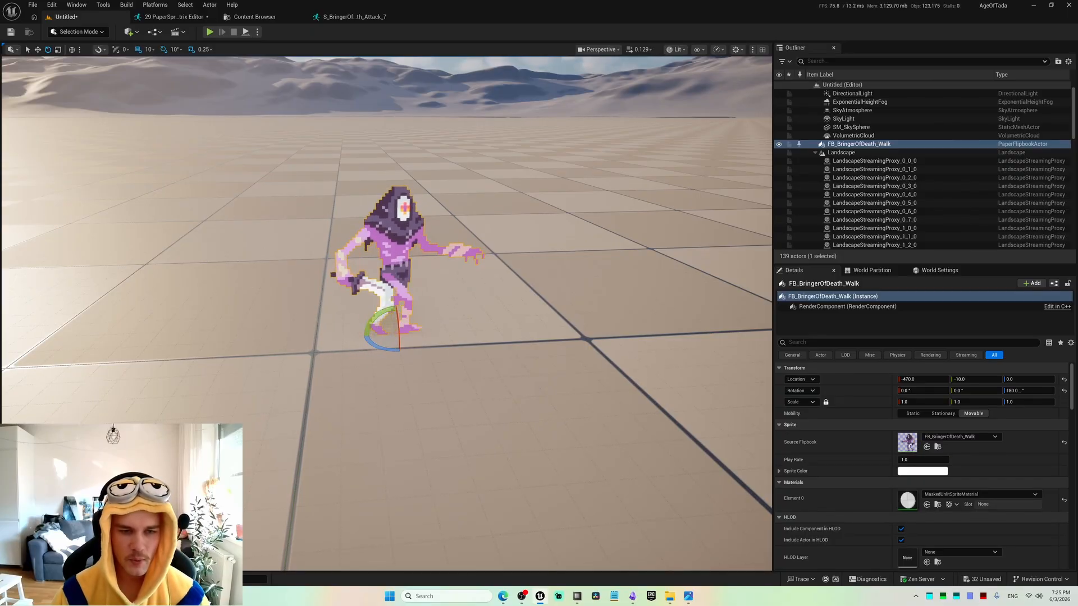
Place the flipbooks FB_BringerOfDeath_Idle, FB_BringerOfDeath_Hurt and FB_BringerOfDeath_Attack on the level floor around the walking character.
right_click_drag(460, 356, 416, 404)
key("ctrl+space")
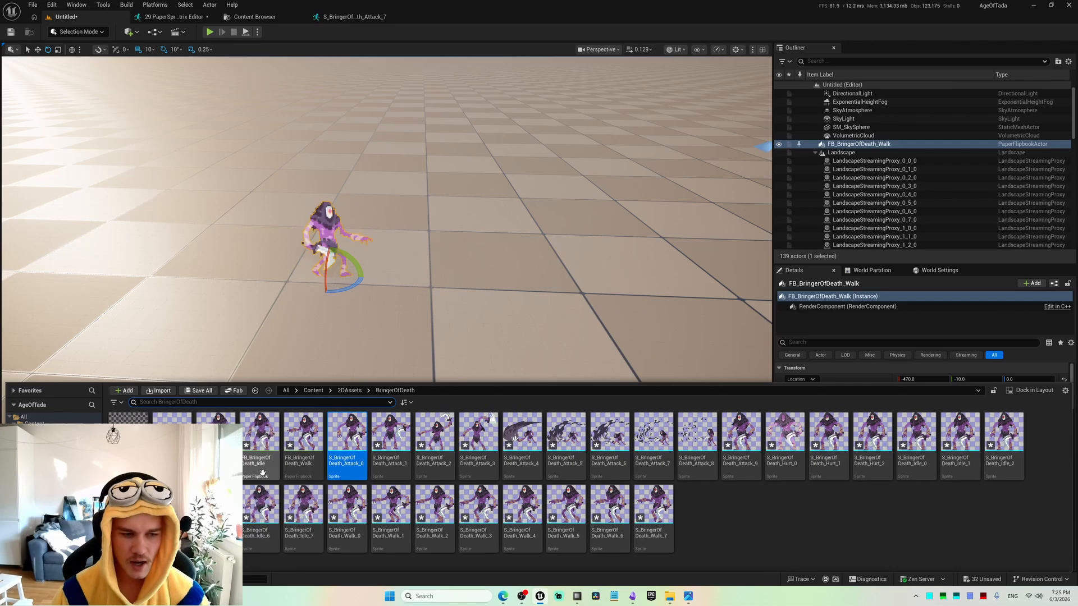
left_click_drag(262, 458, 465, 278)
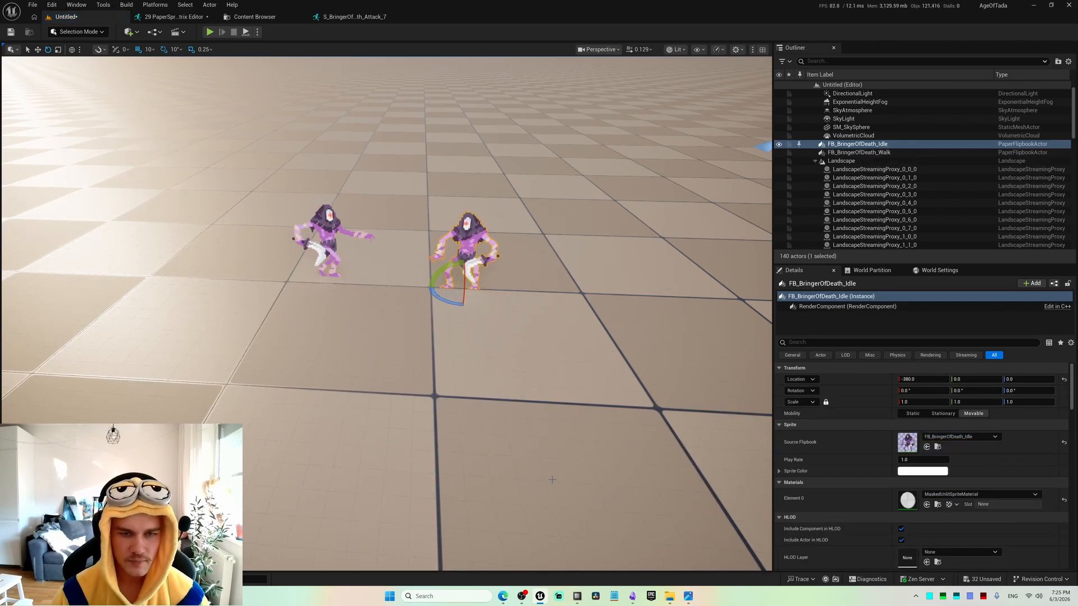
key("ctrl+space")
left_click_drag(219, 454, 564, 292)
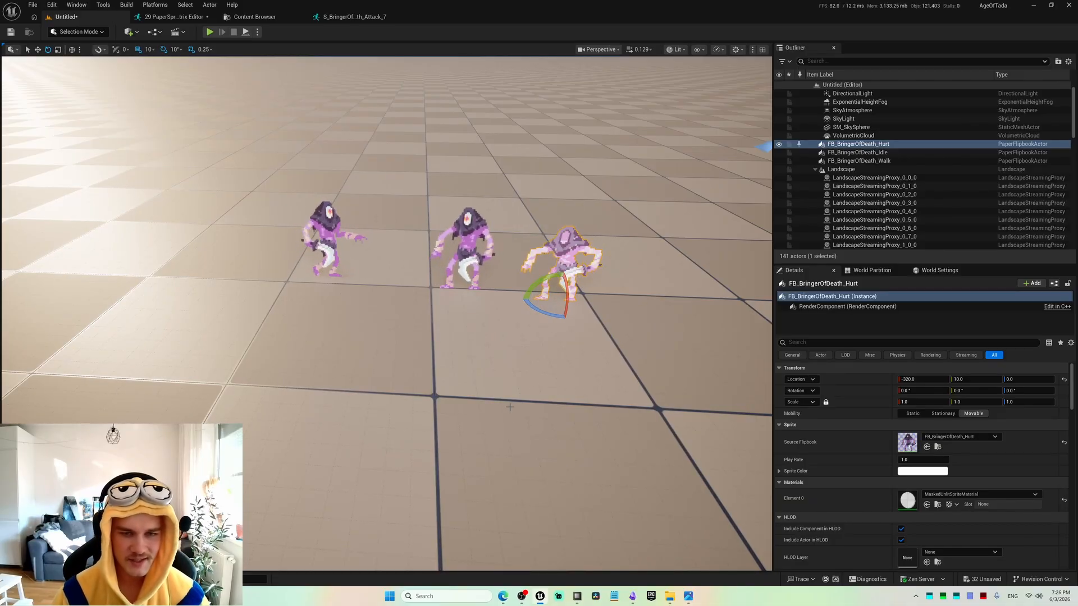
key("ctrl+space")
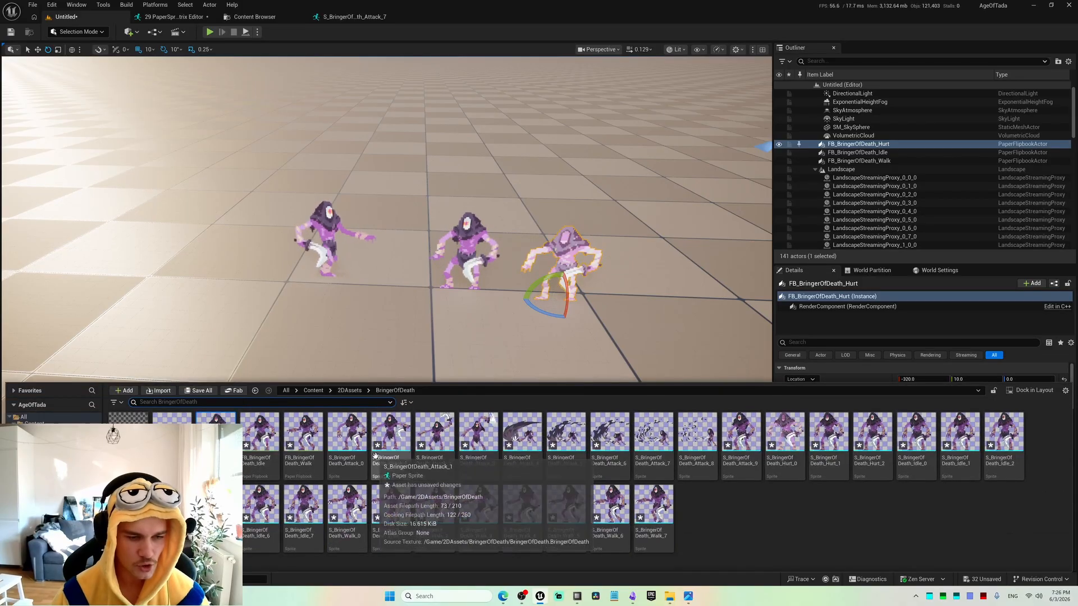
left_click_drag(172, 433, 289, 365)
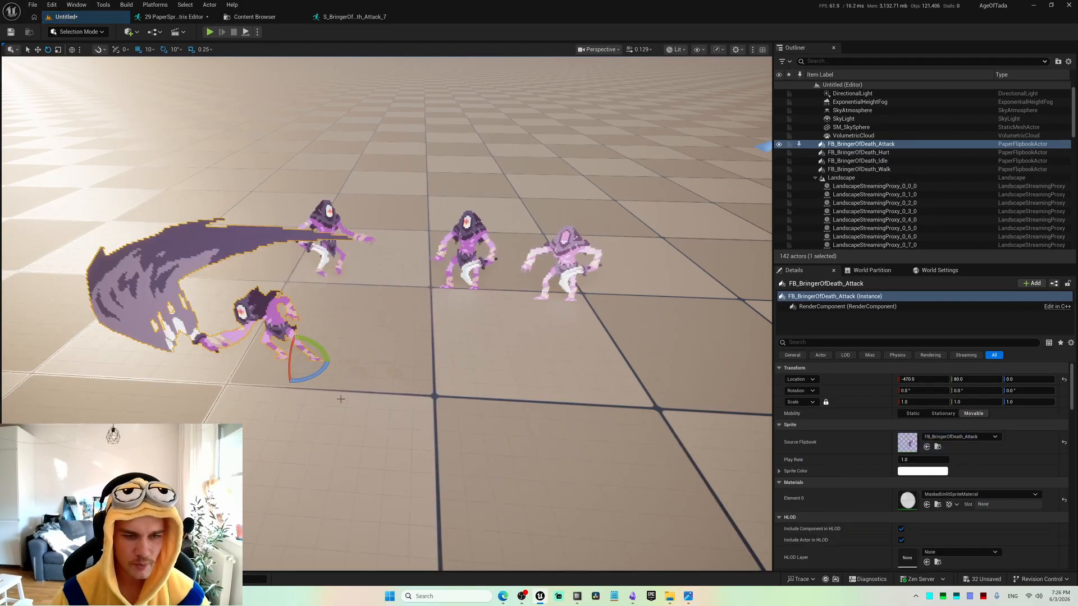
Open the sprite S_BringerOfDeath_Attack_9 from the BringerOfDeath folder and show its source region on the sprite sheet.
key("a")
right_click_drag(322, 453, 357, 464)
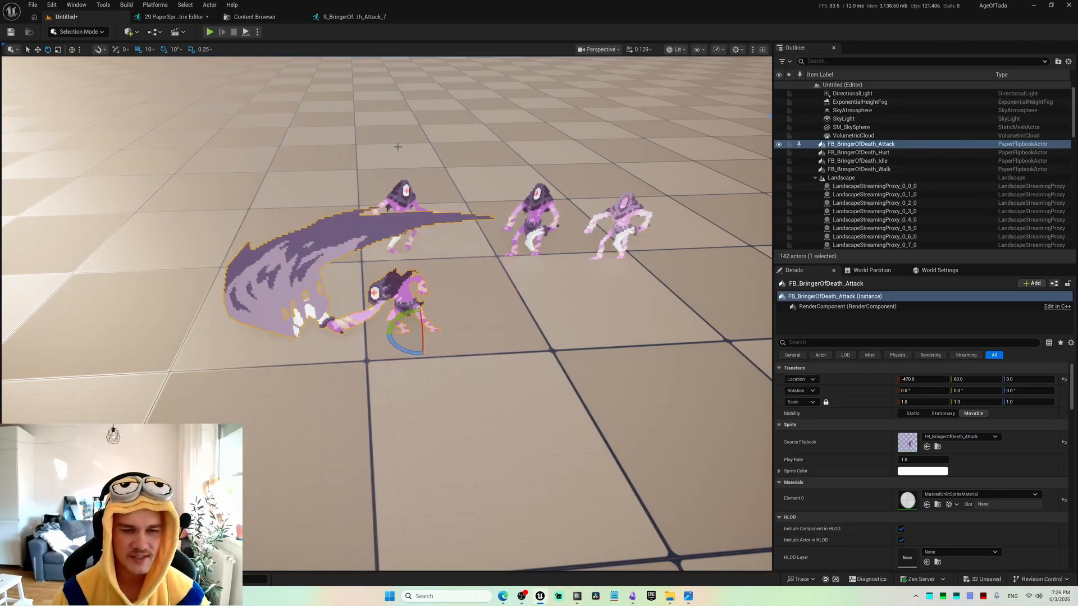
key("ctrl+b")
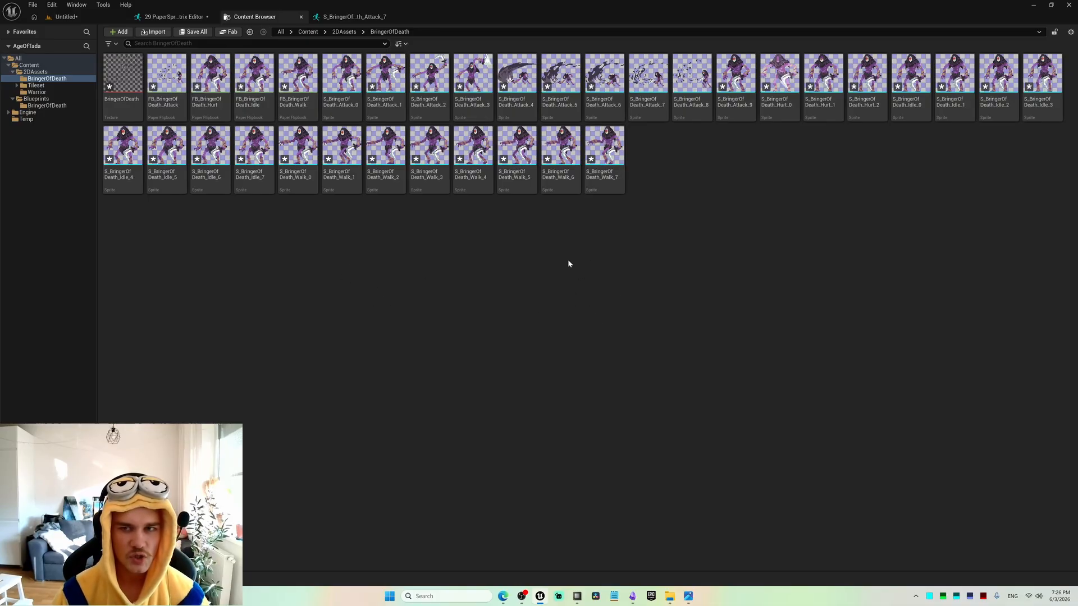
double_click(736, 76)
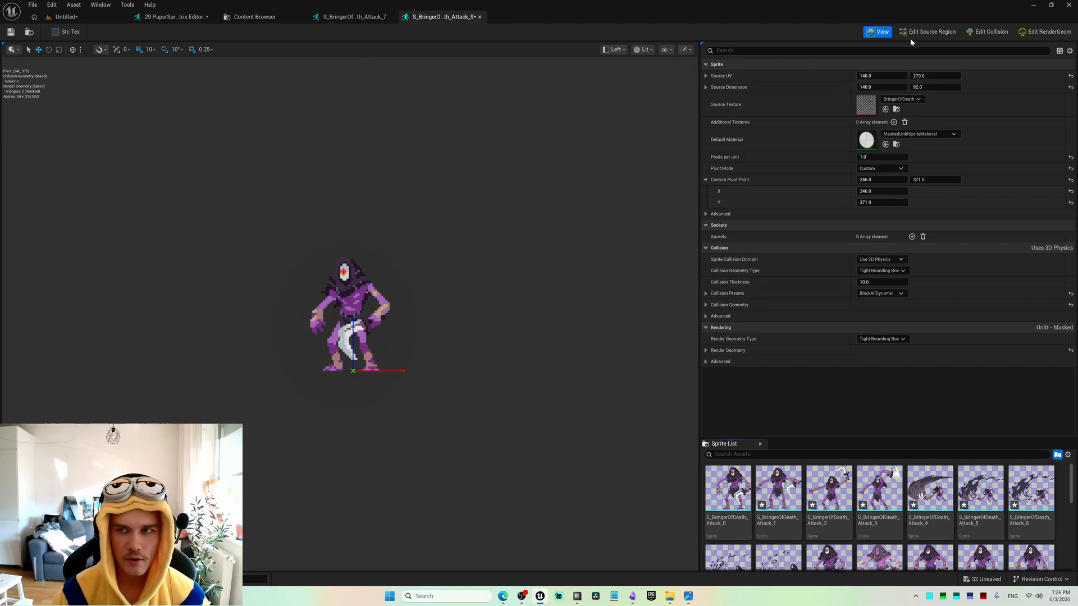
left_click(928, 32)
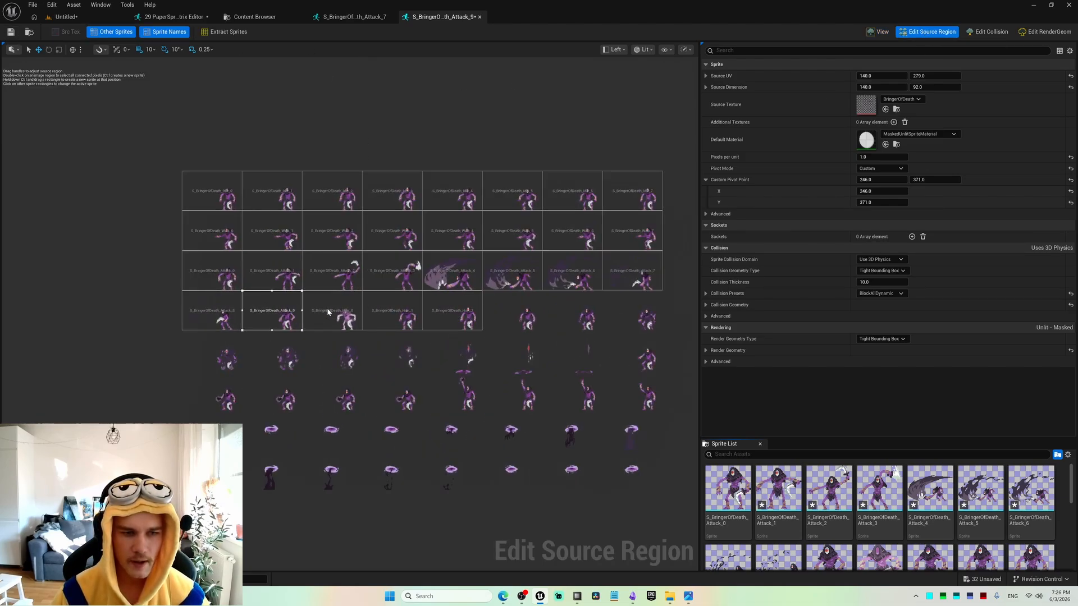
Check the custom pivot points of the first-column sprites S_BringerOfDeath_Attack_8 and S_BringerOfDeath_Attack_0 on the sprite sheet.
scroll(328, 312, "up", 3)
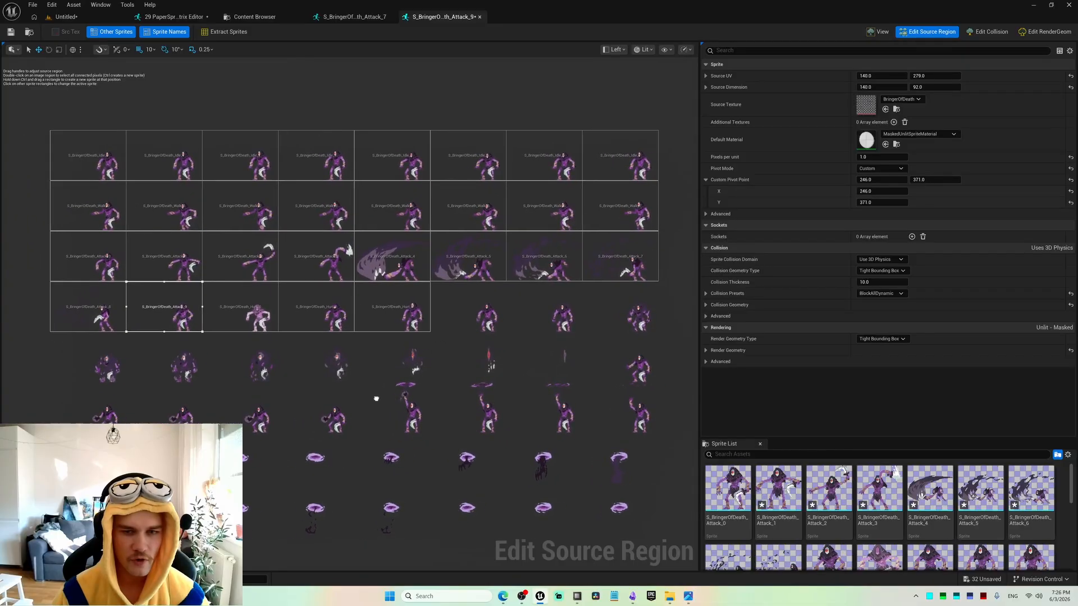
scroll(376, 397, "down", 1)
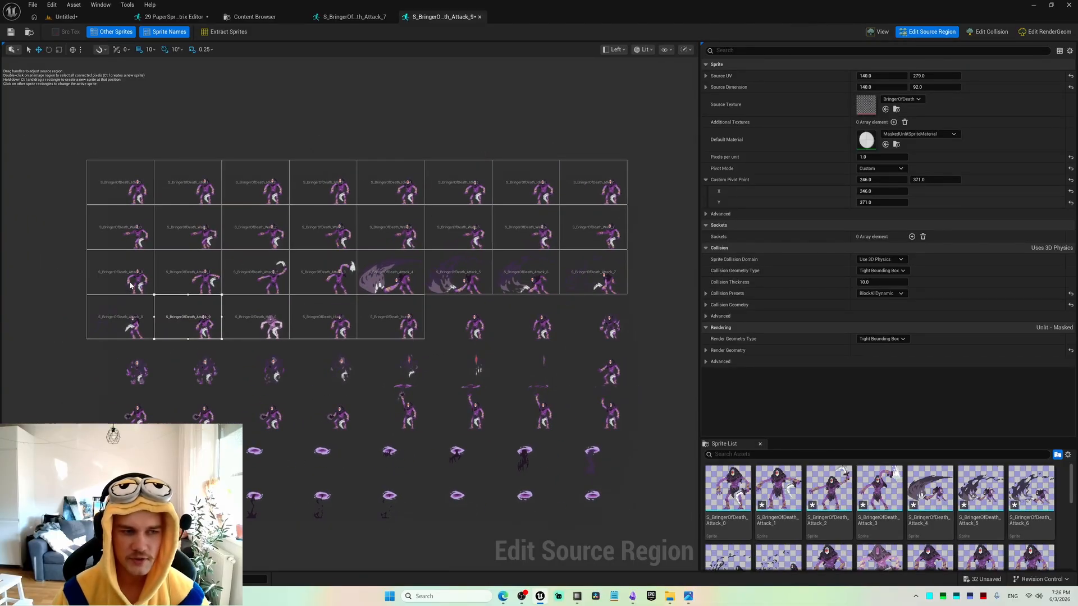
left_click(134, 306)
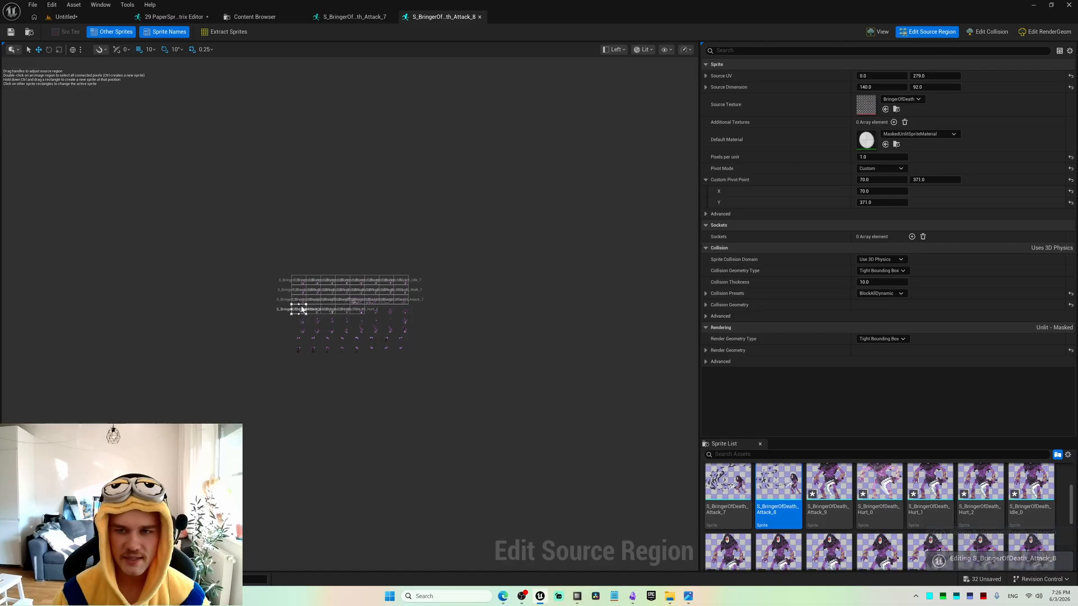
scroll(299, 308, "up", 4)
left_click(302, 289)
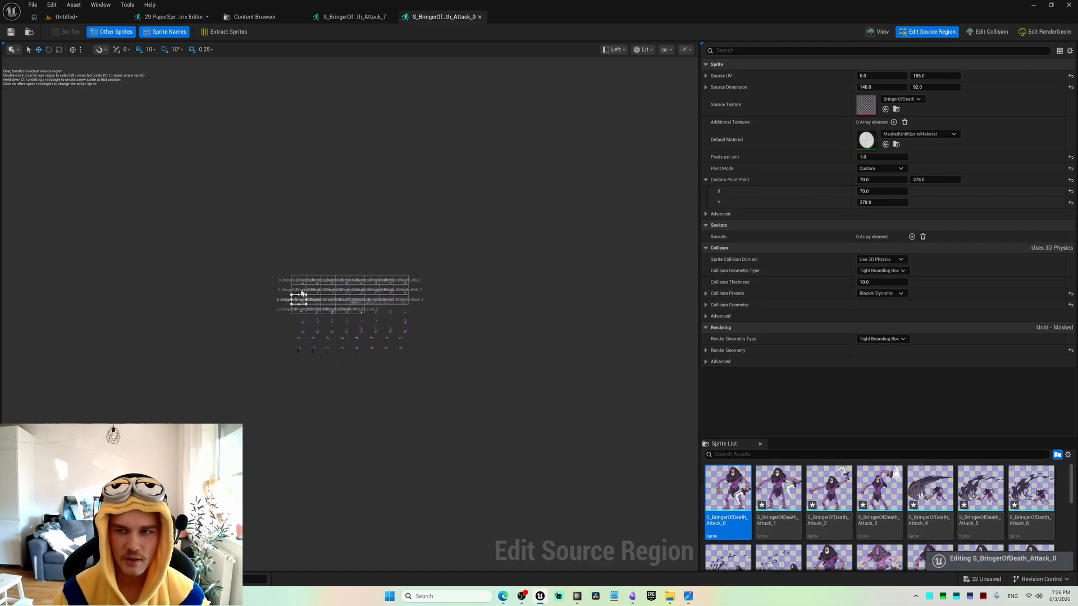
Copy the custom pivot X of S_BringerOfDeath_Walk_0, 106.0, to S_BringerOfDeath_Attack_0 in the same column.
left_click(302, 291)
left_click(878, 191)
key("ctrl+c")
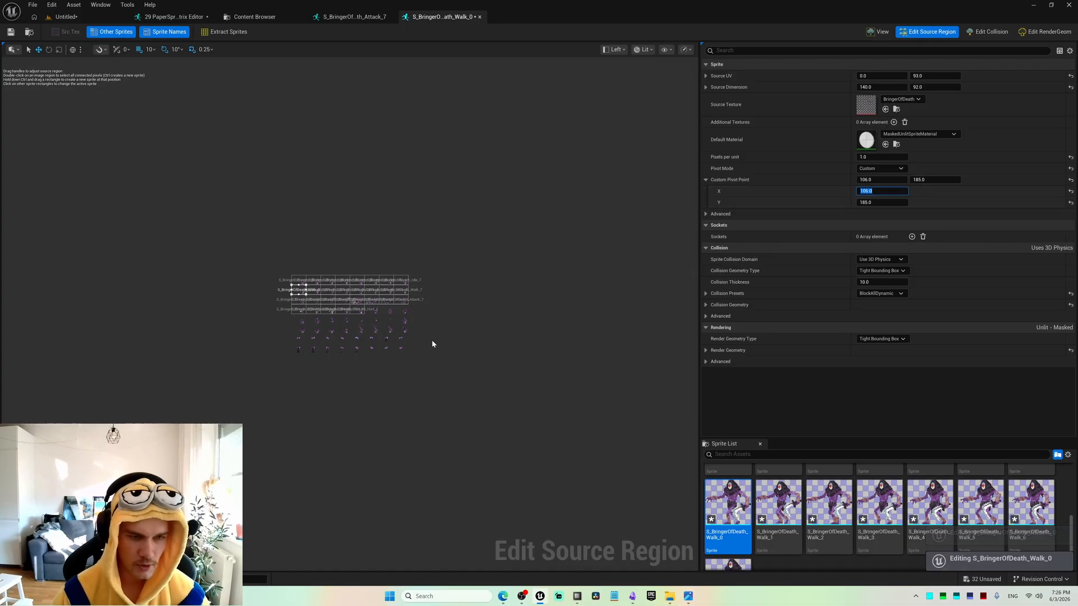
left_click(299, 300)
left_click(878, 192)
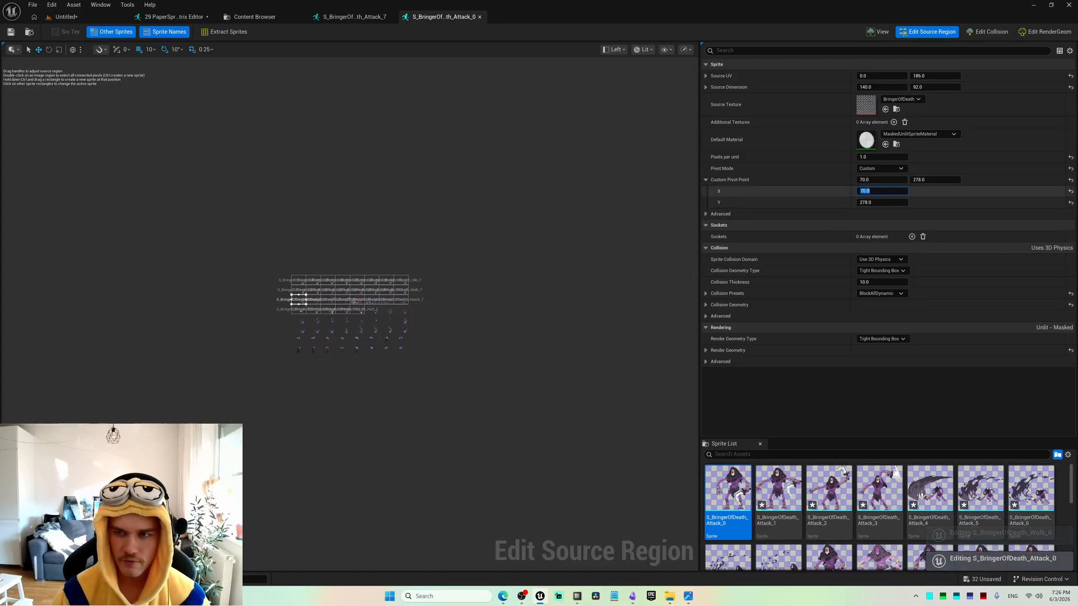
Set the custom pivot X of S_BringerOfDeath_Attack_8 to the copied 106.0, save the sprite and return to the level.
left_click(296, 310)
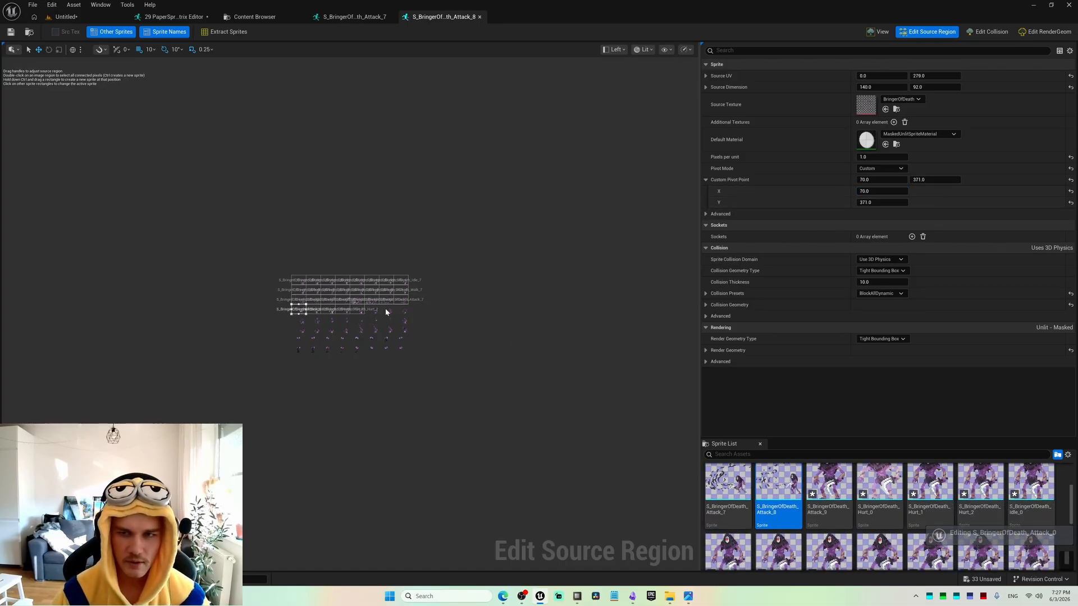
left_click(877, 192)
key("ctrl+v")
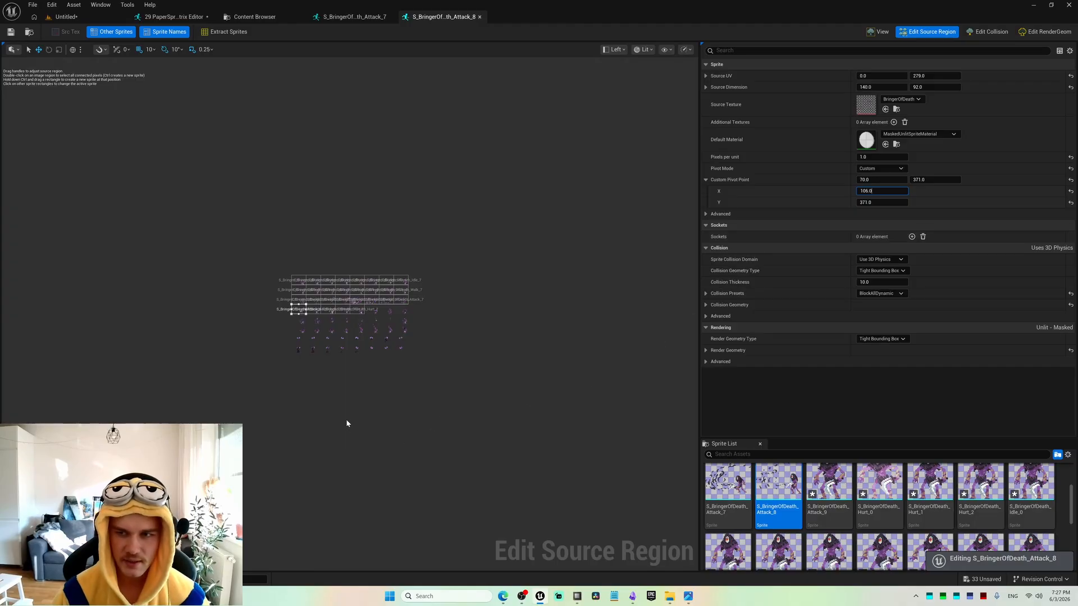
key("Return")
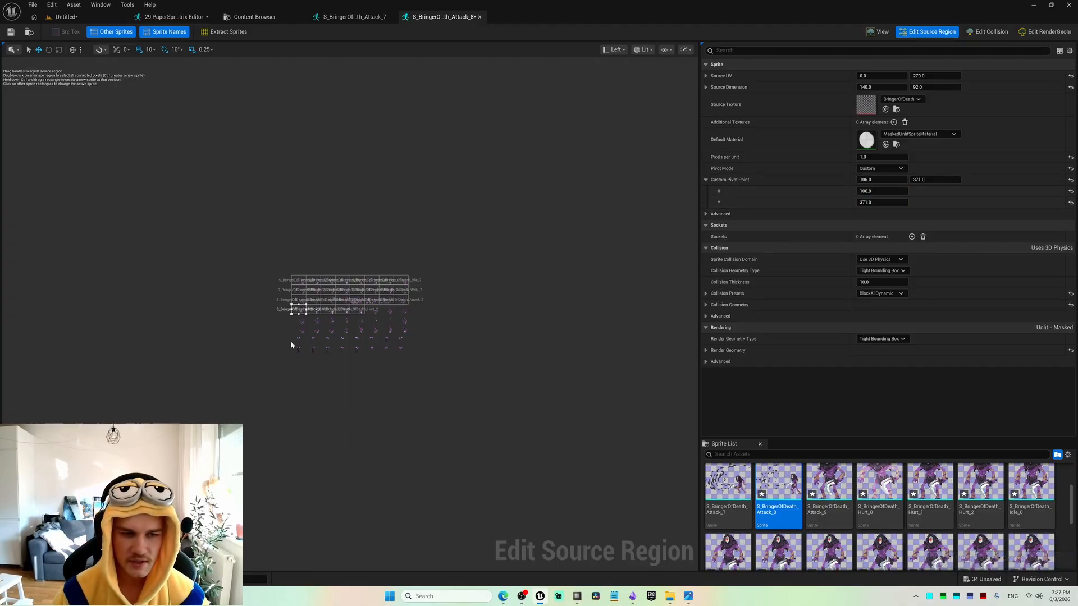
key("ctrl+s")
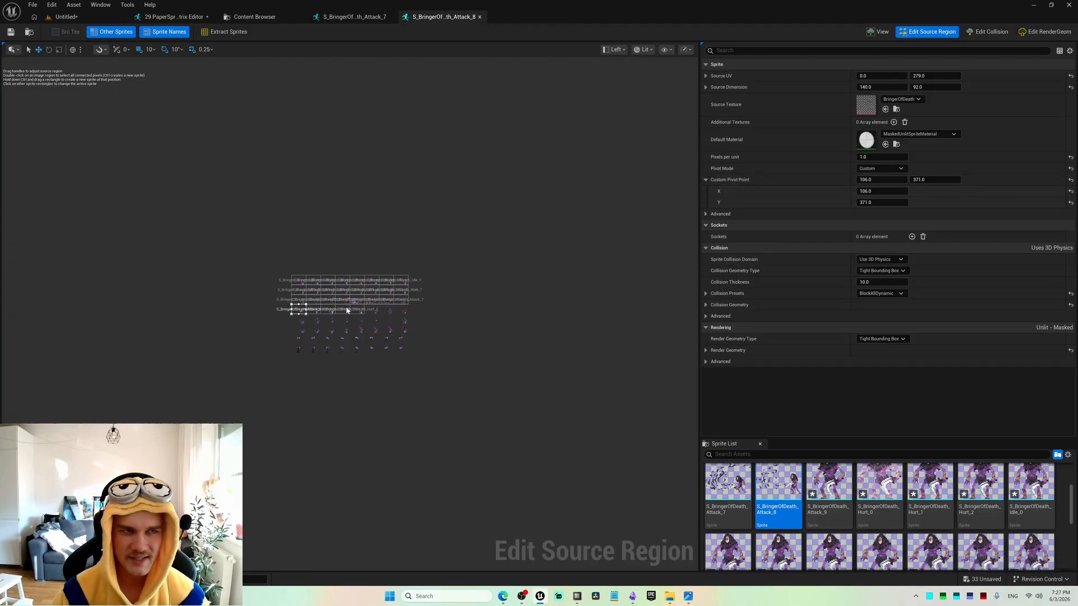
left_click(77, 16)
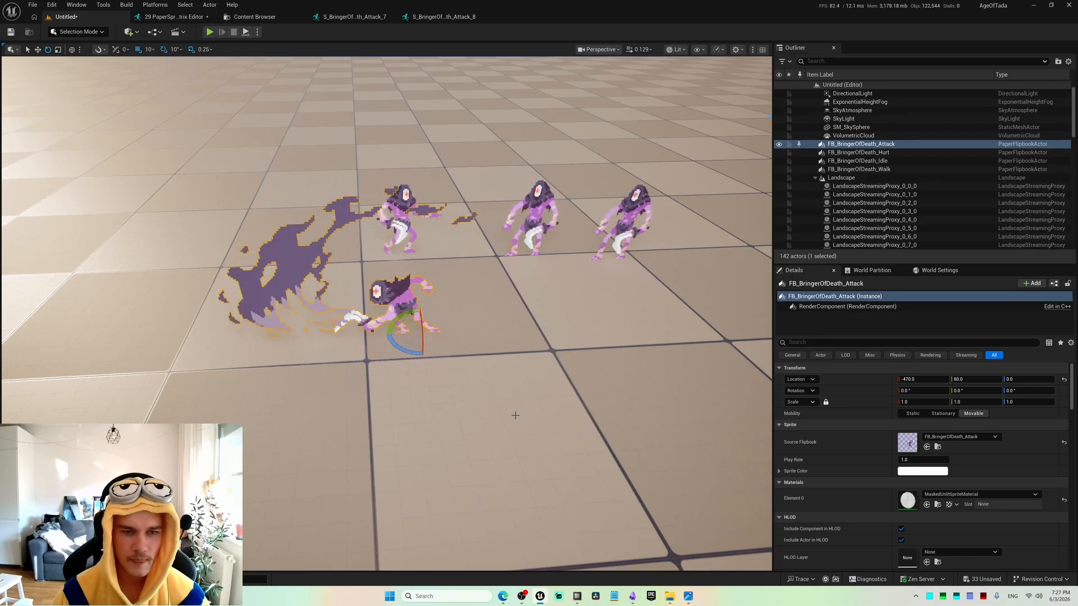